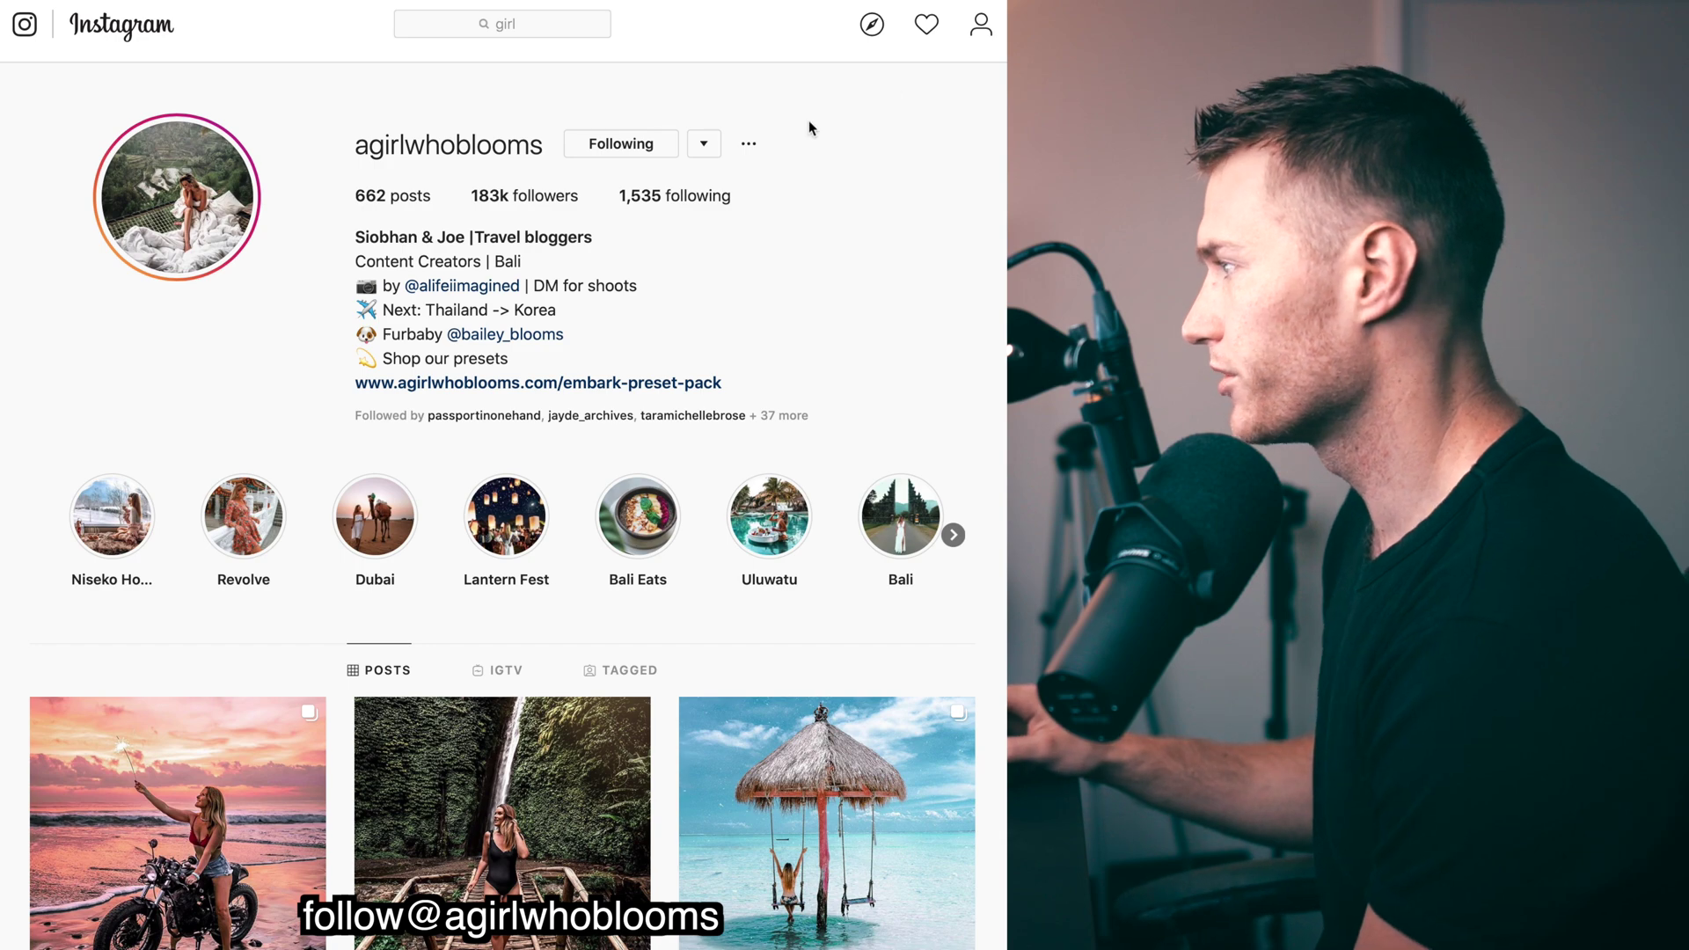
Examine the colours, contrast and overall editing style of the photos in the travel bloggers' Instagram feed
scroll(809, 129, down, 6)
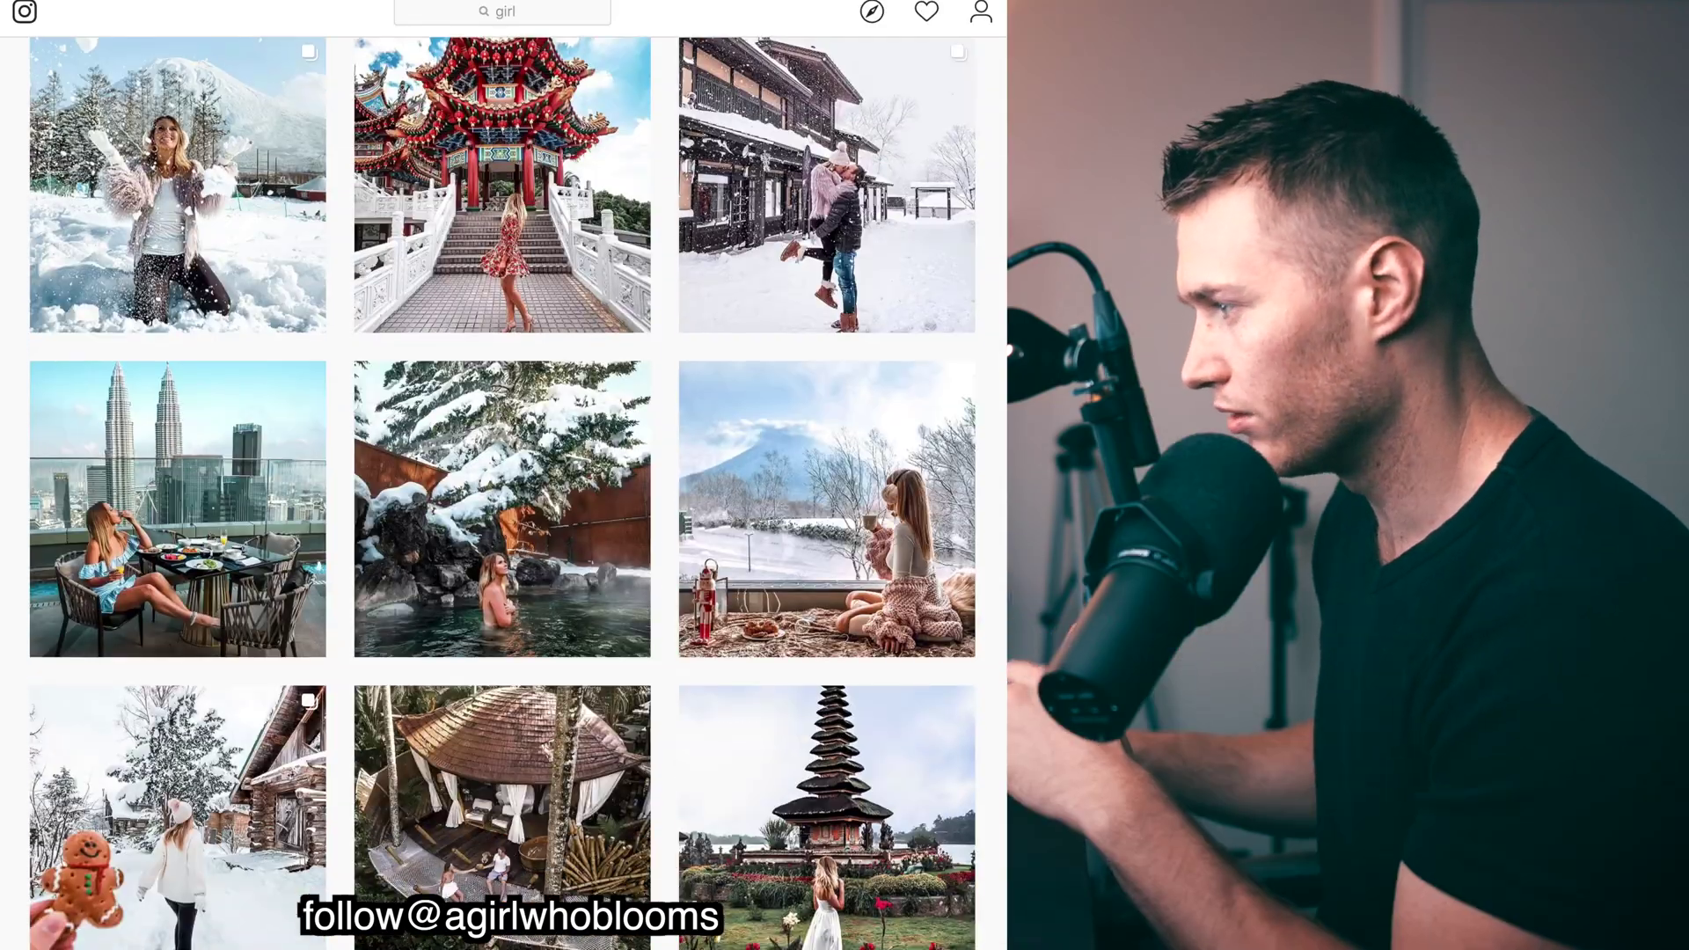
scroll(503, 493, down, 15)
scroll(503, 492, down, 20)
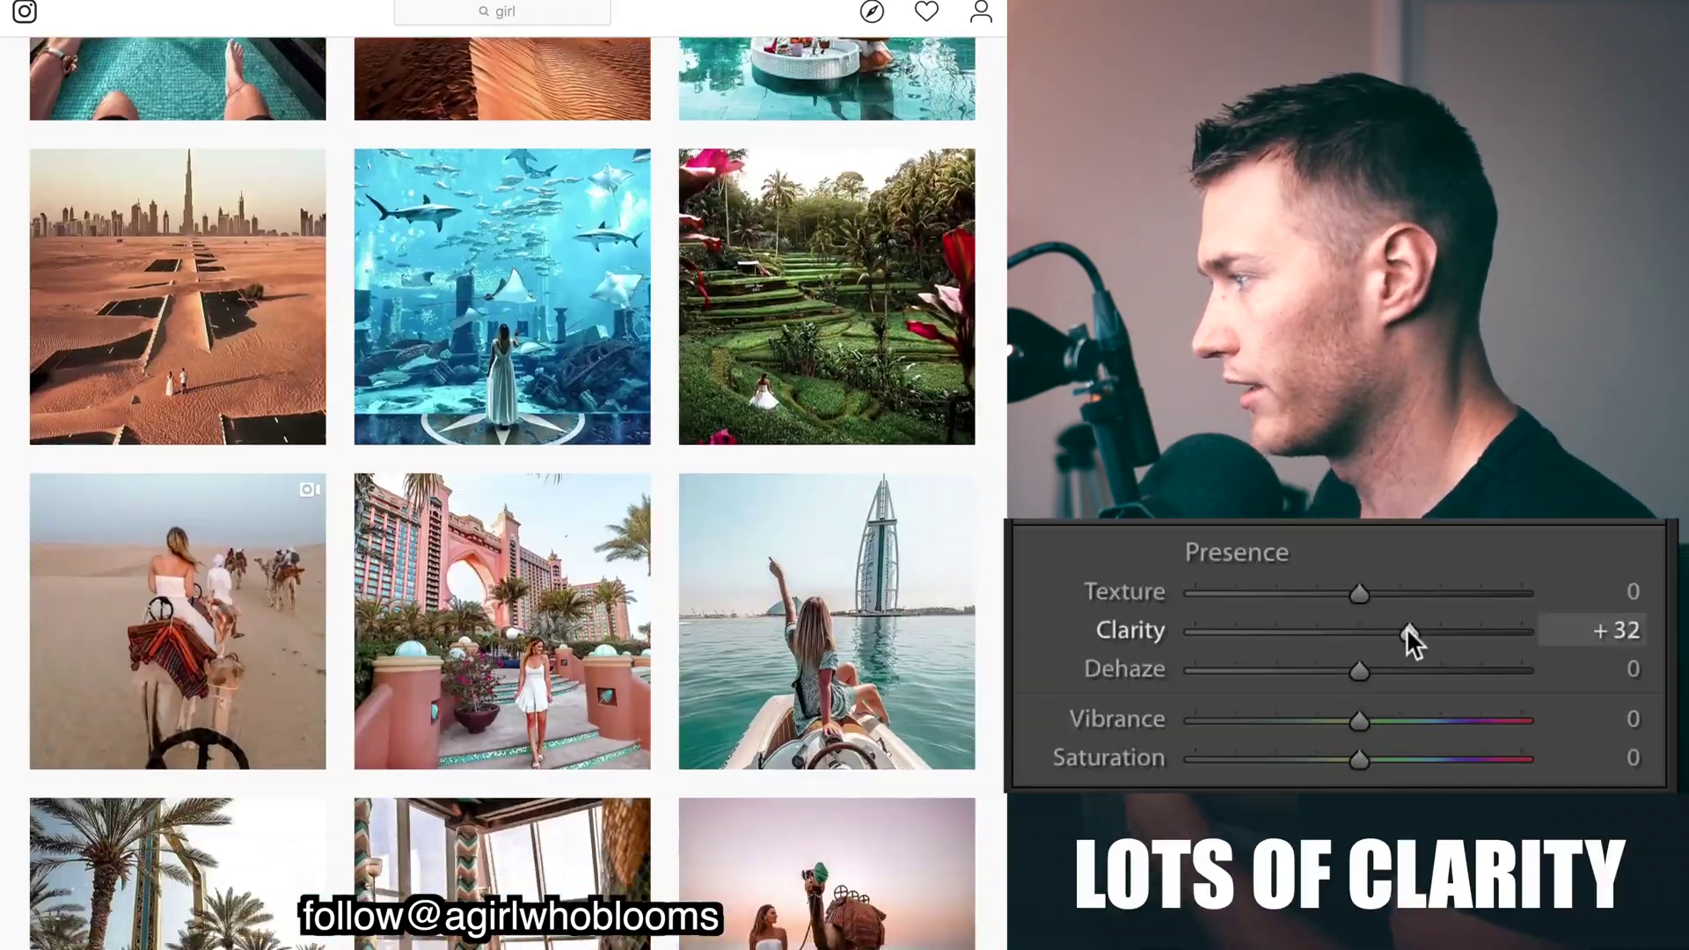
scroll(470, 264, down, 15)
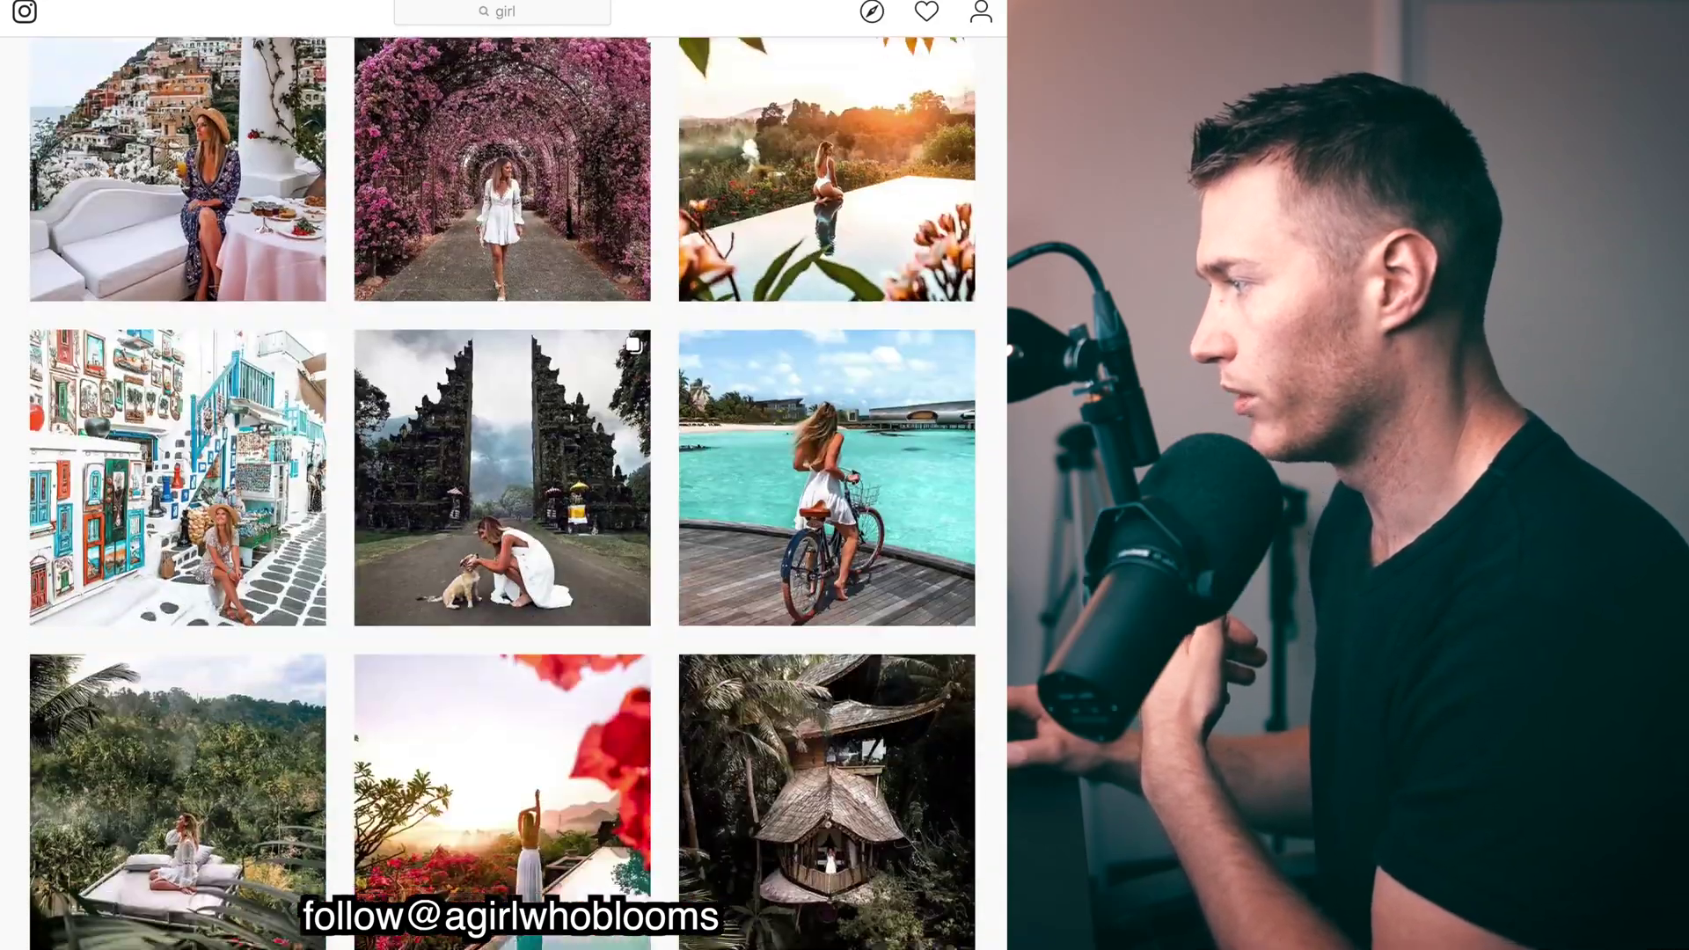
scroll(470, 264, up, 2)
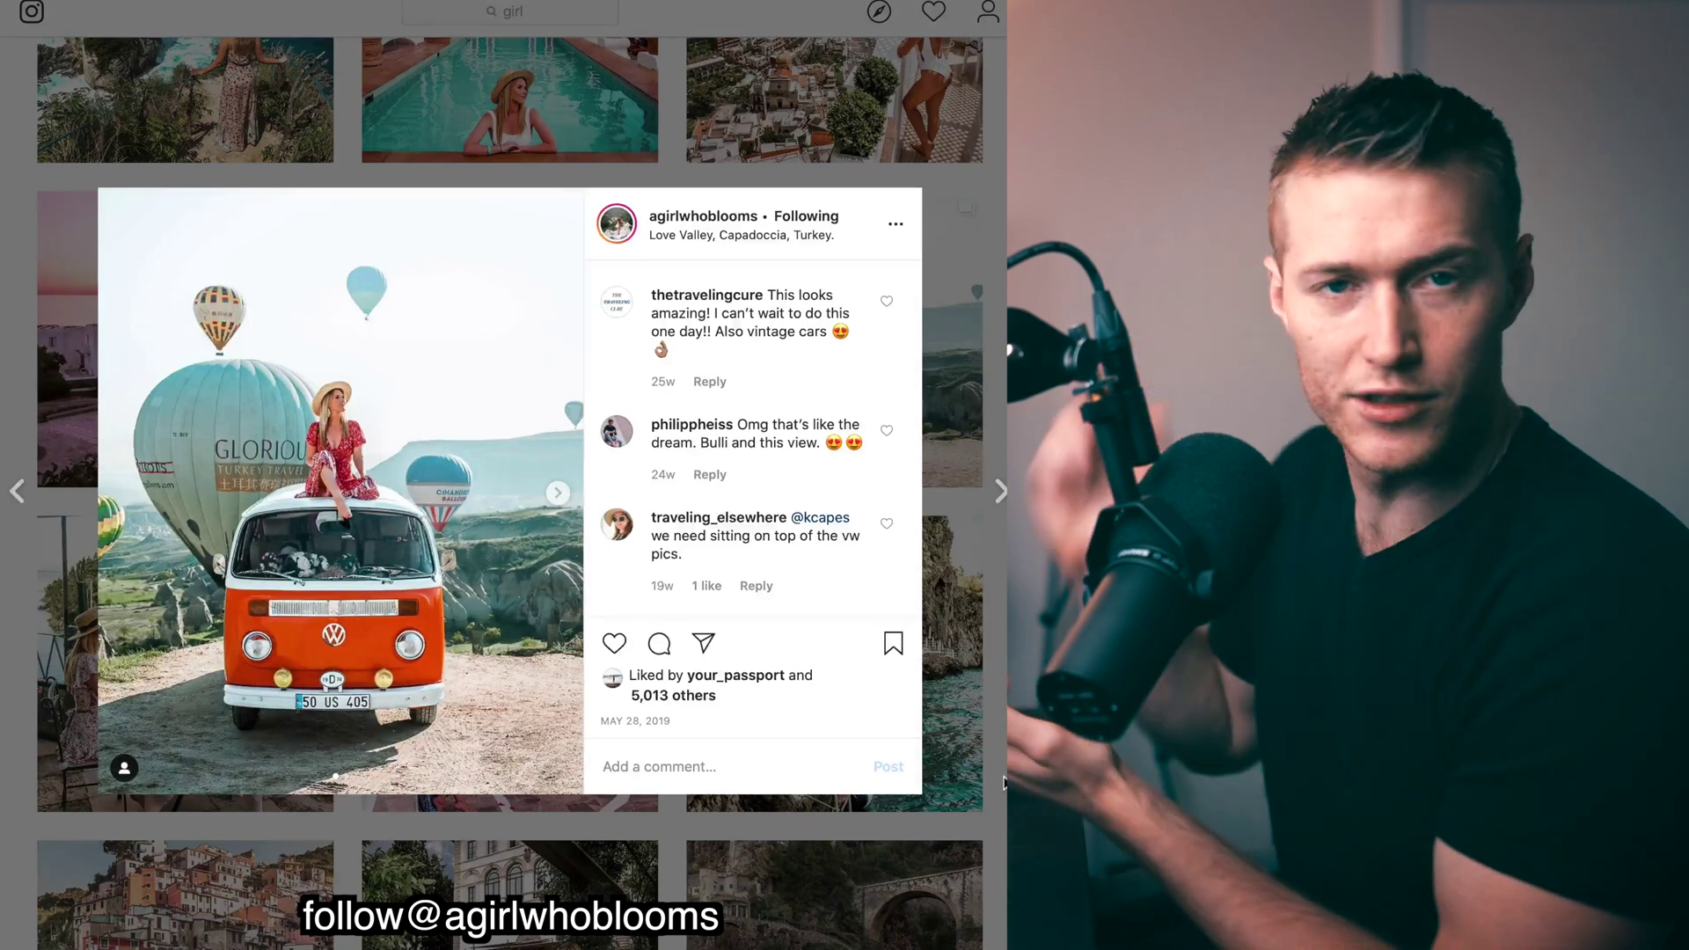
click(1003, 780)
scroll(501, 492, up, 15)
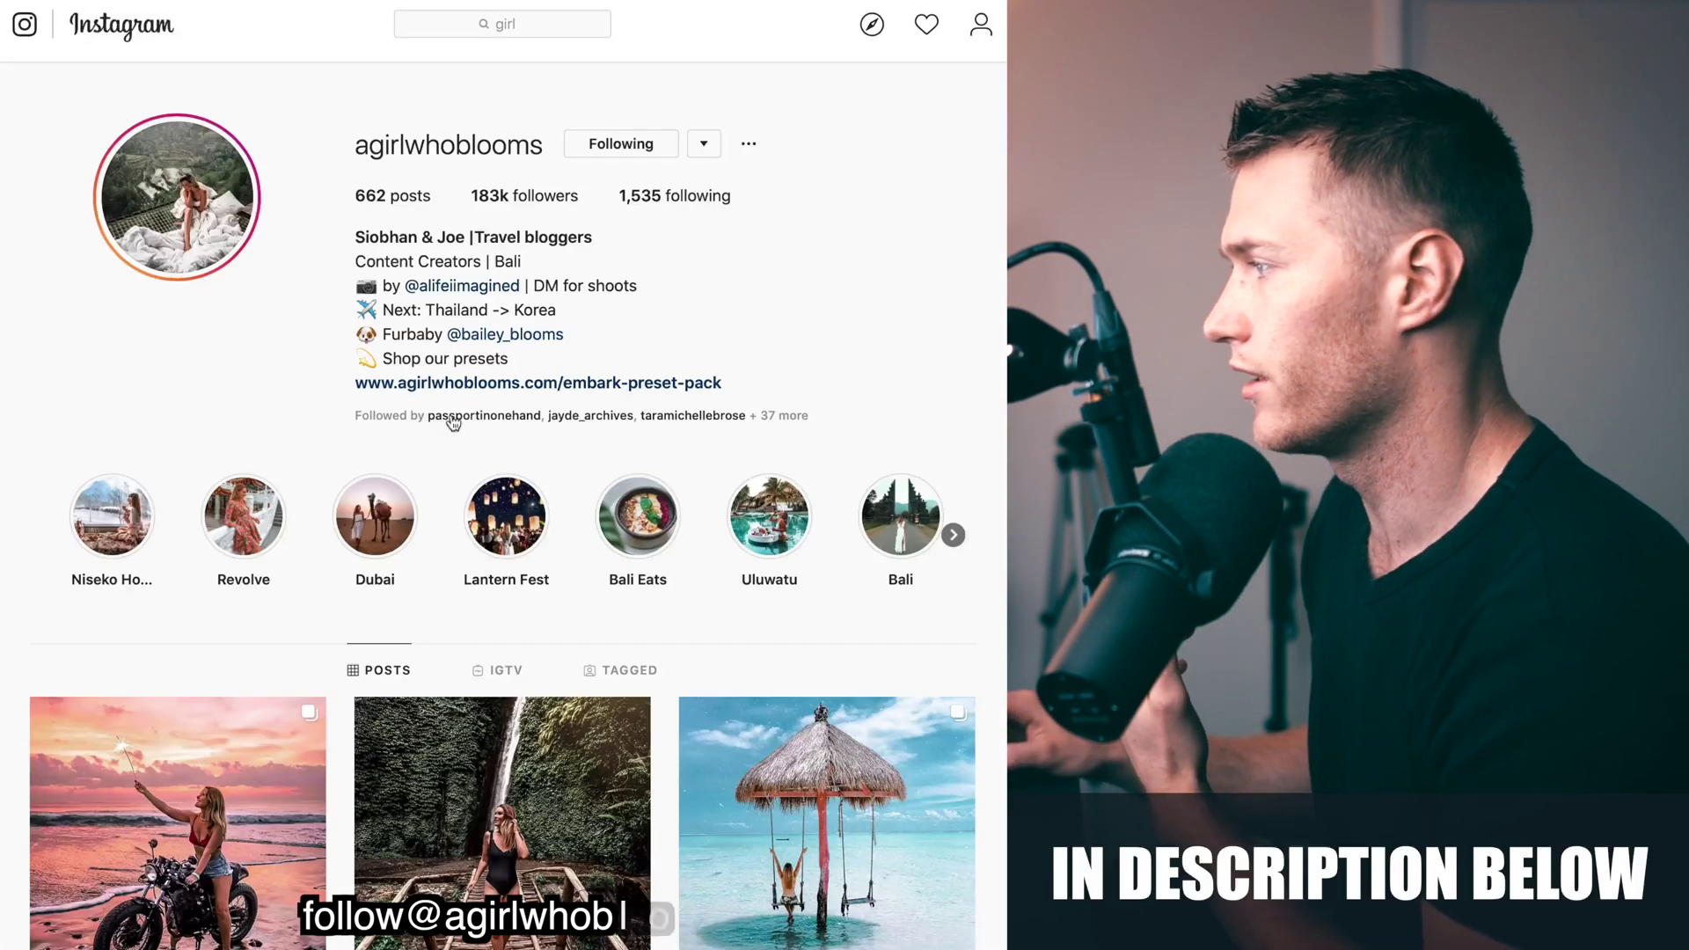
Open the bloggers' Embark preset pack page and look through the one-click preset examples
click(452, 380)
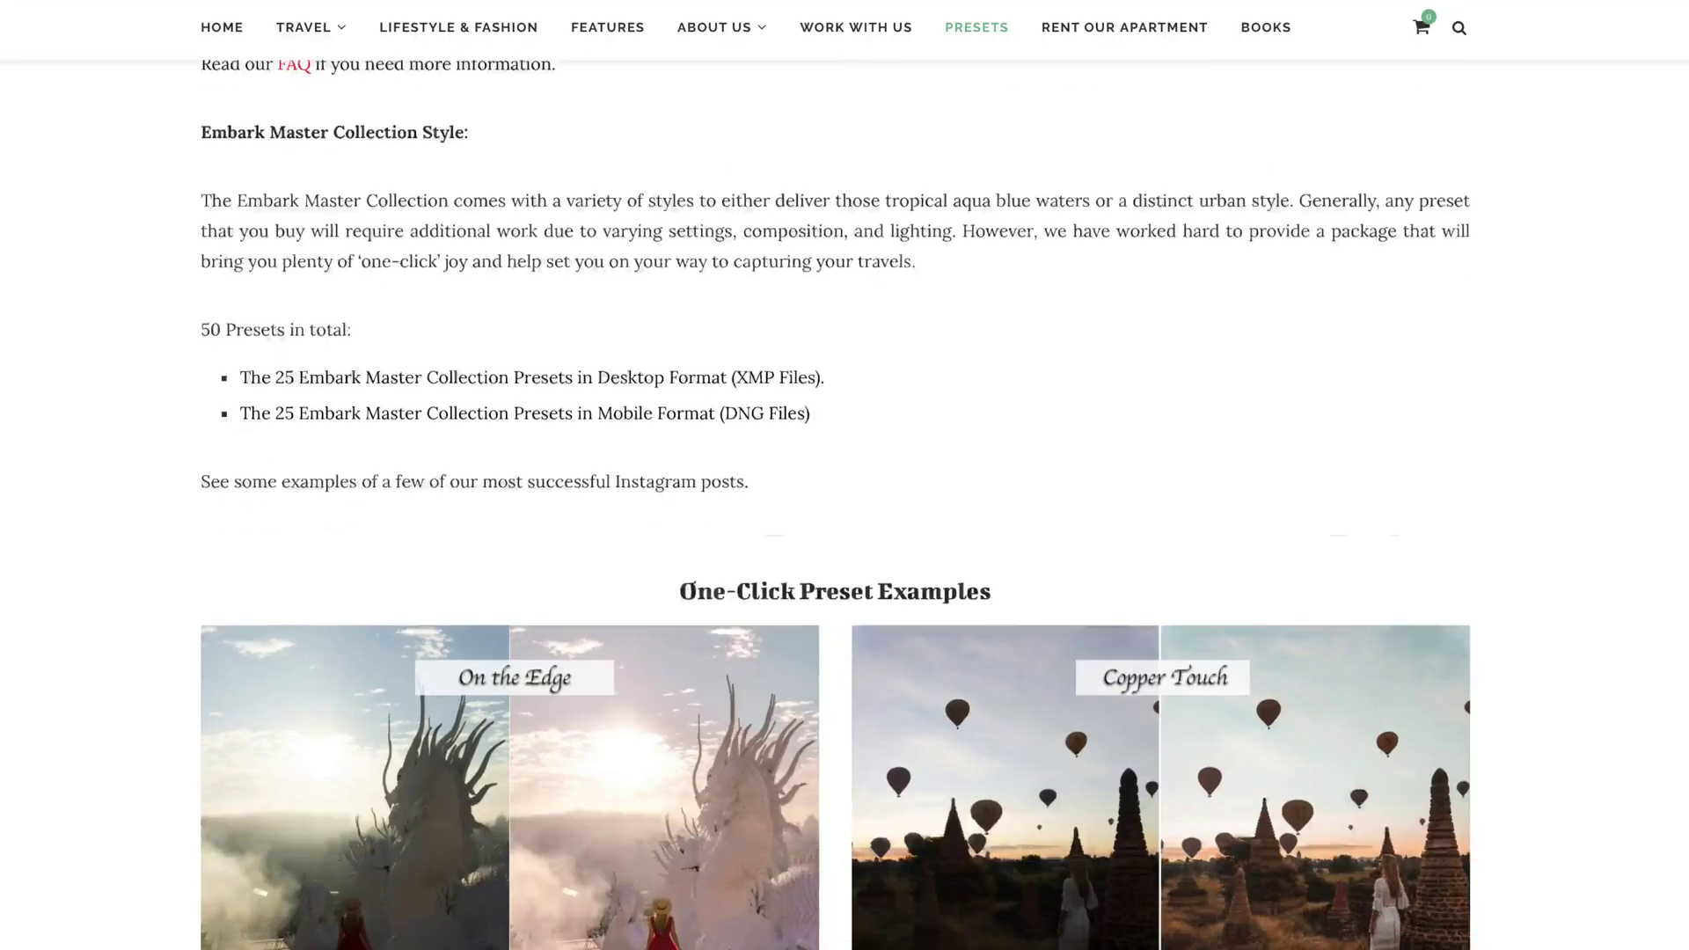
scroll(835, 501, down, 7)
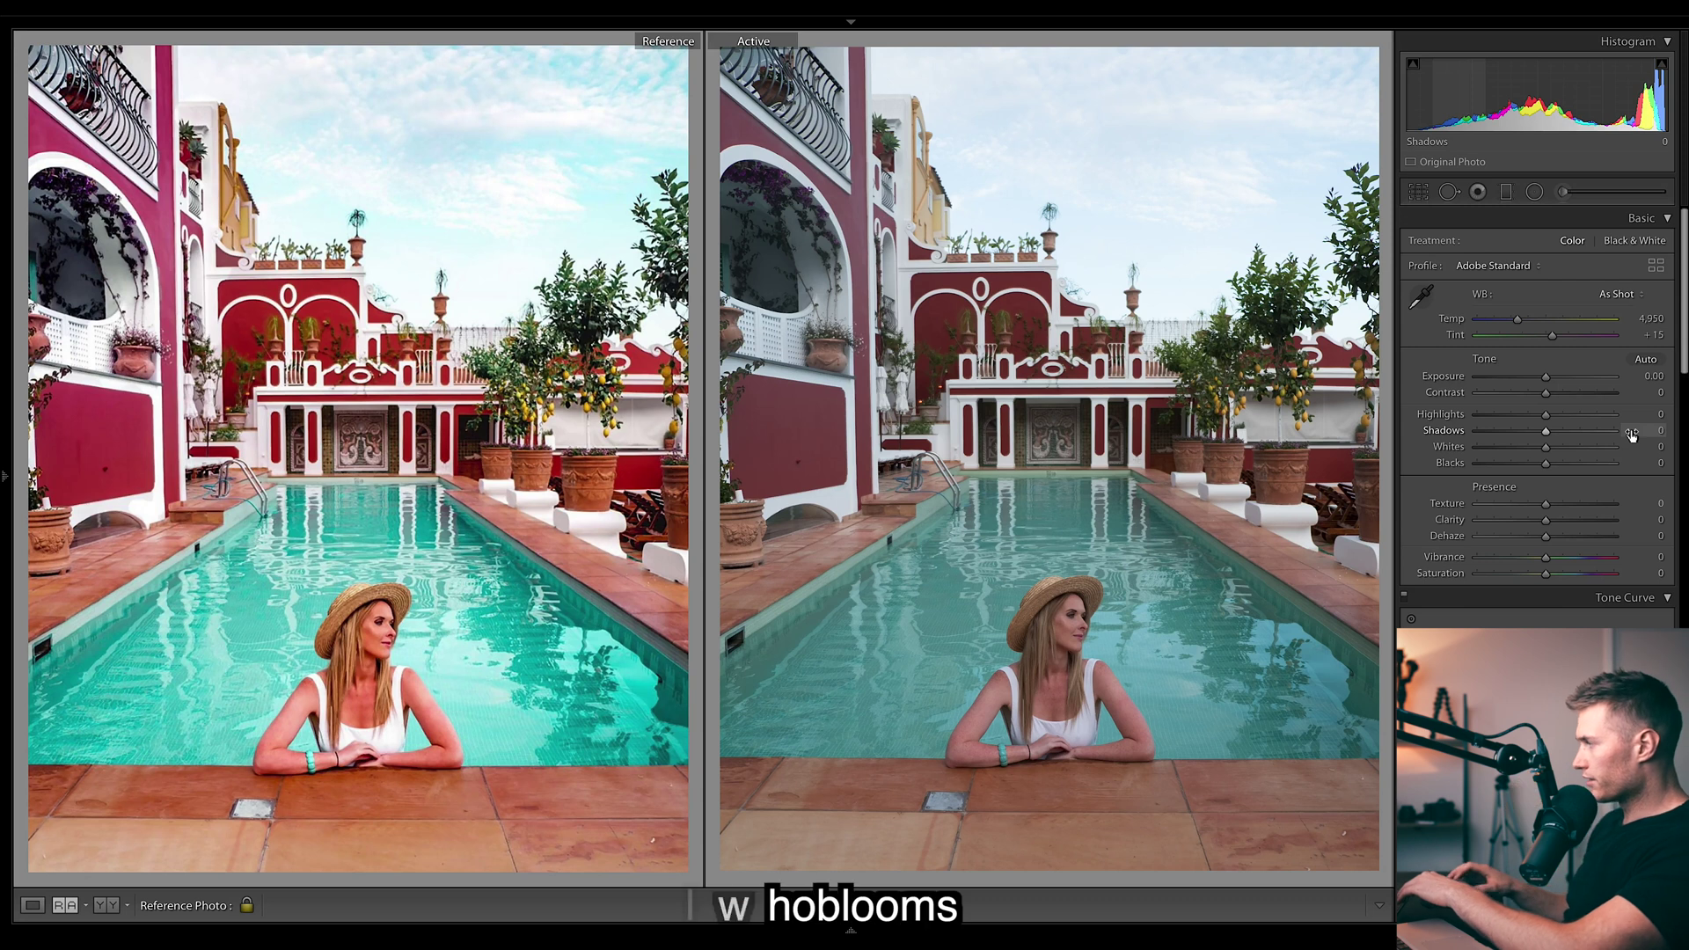
In Lightroom, set the active pool photo's Exposure to +0.15 and Contrast to -38
drag(1545, 377, 1520, 394)
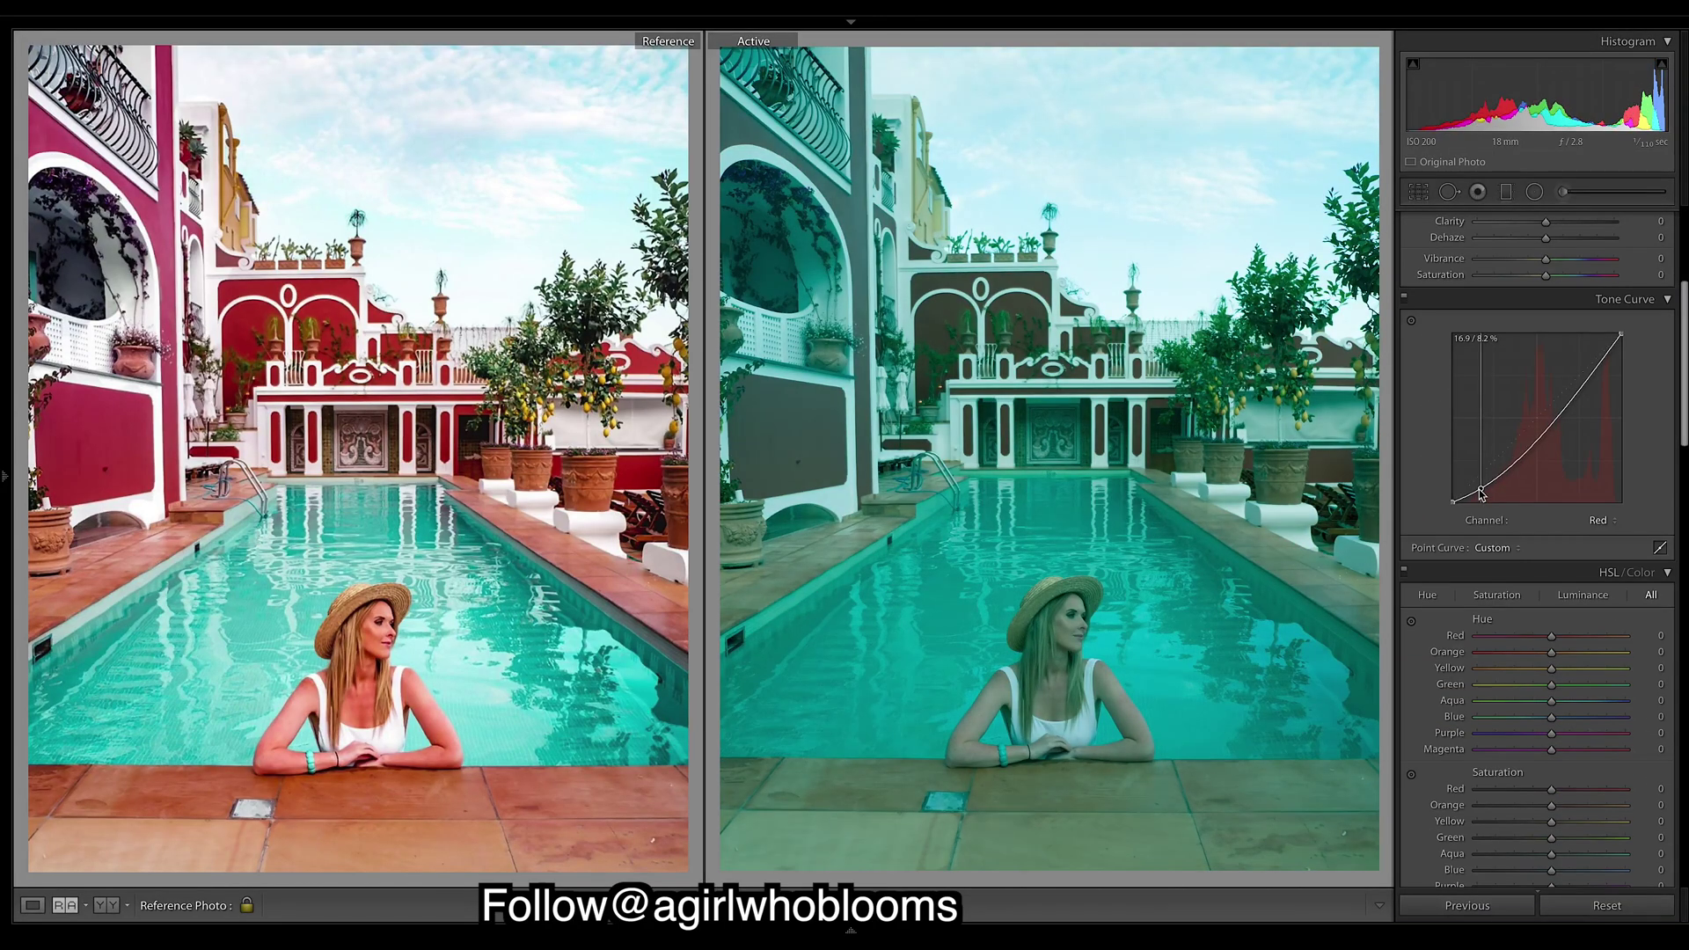
Shape S-curves on the individual colour channels, including Red and Blue, and a slightly lifted-black S-curve on the RGB tone curve
drag(1562, 389, 1571, 375)
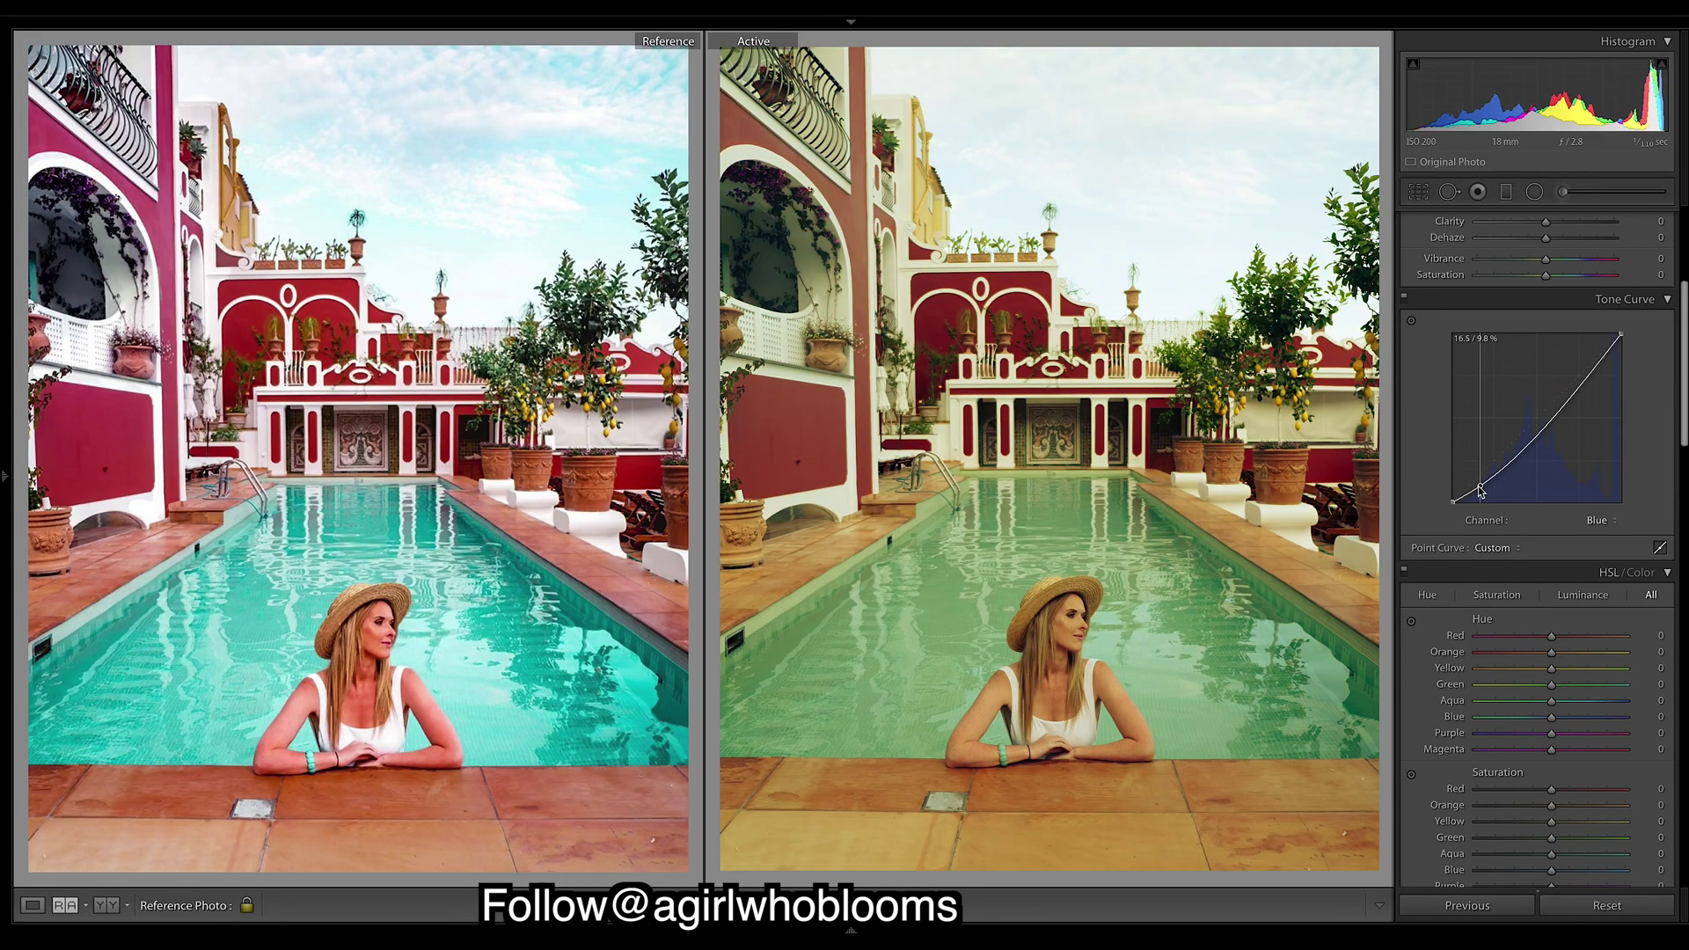
drag(1527, 438, 1527, 422)
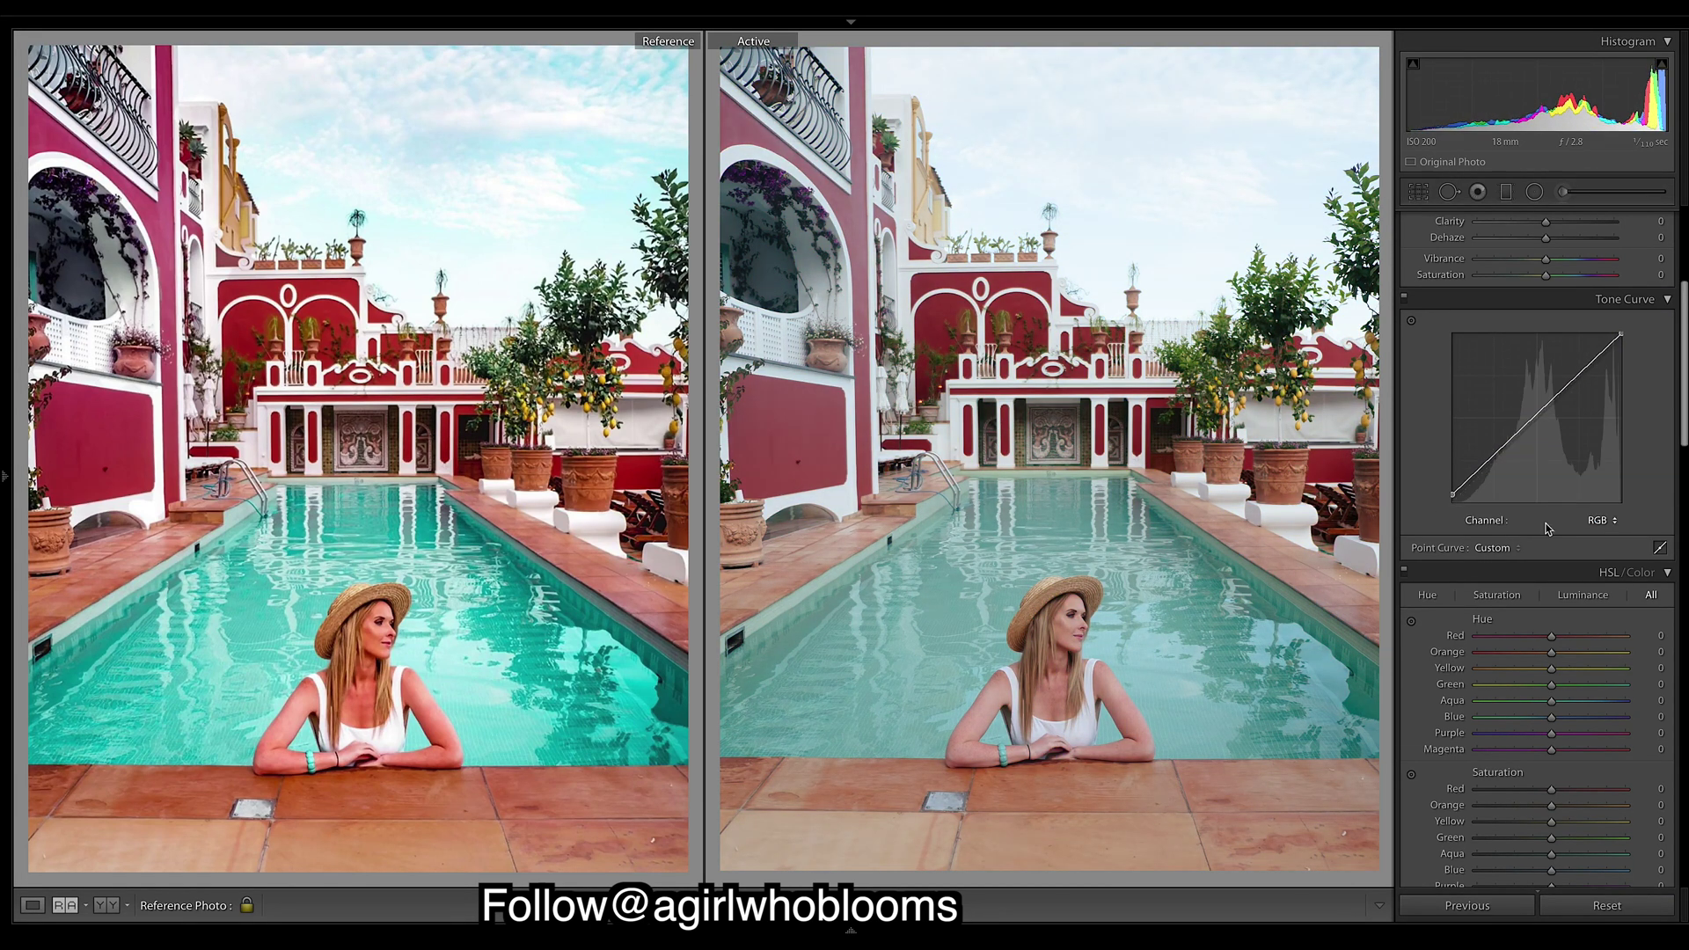
drag(1537, 420, 1579, 364)
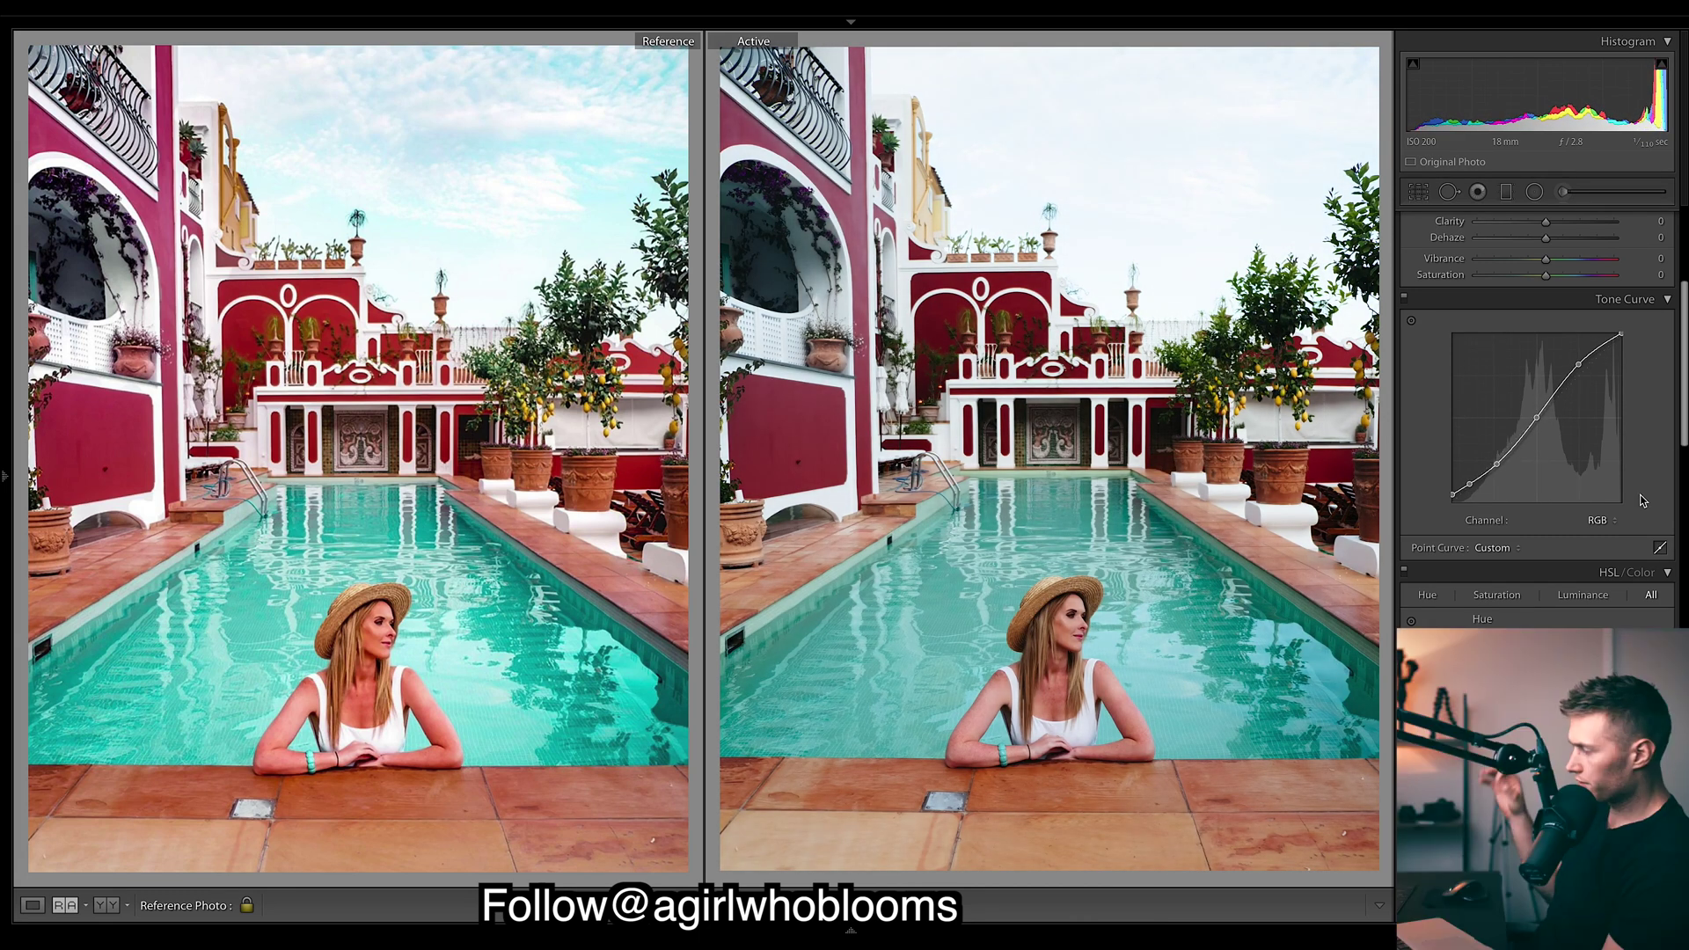
Review the finished tone curve of each colour channel and return to the RGB channel
click(1617, 521)
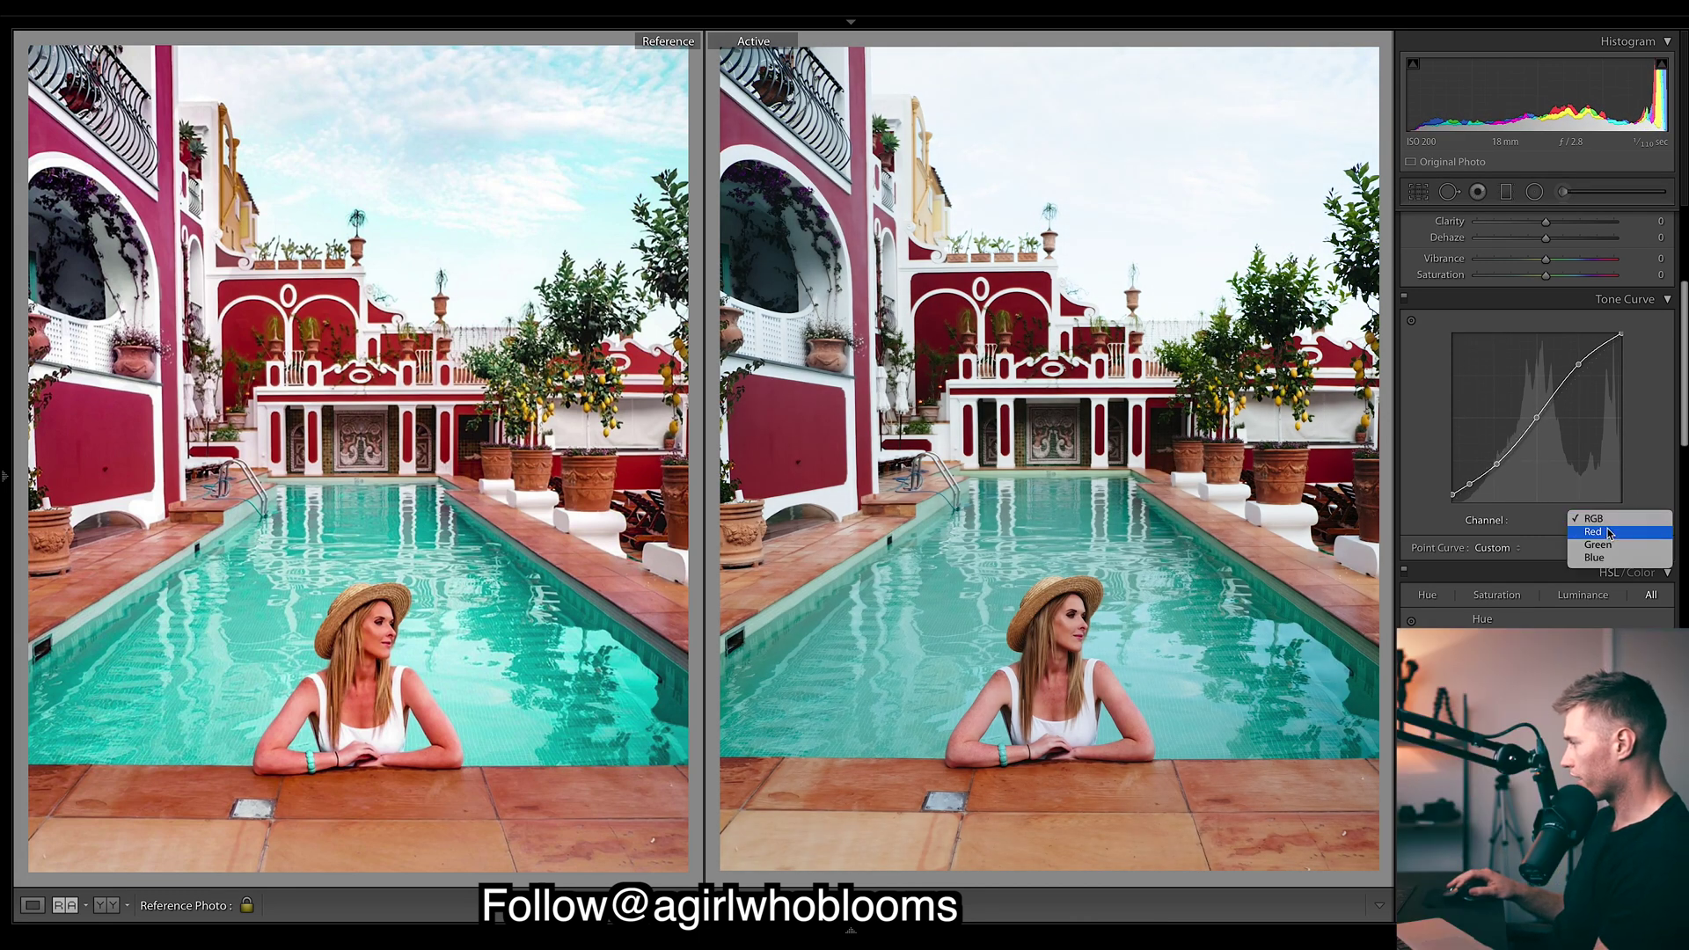
click(1610, 531)
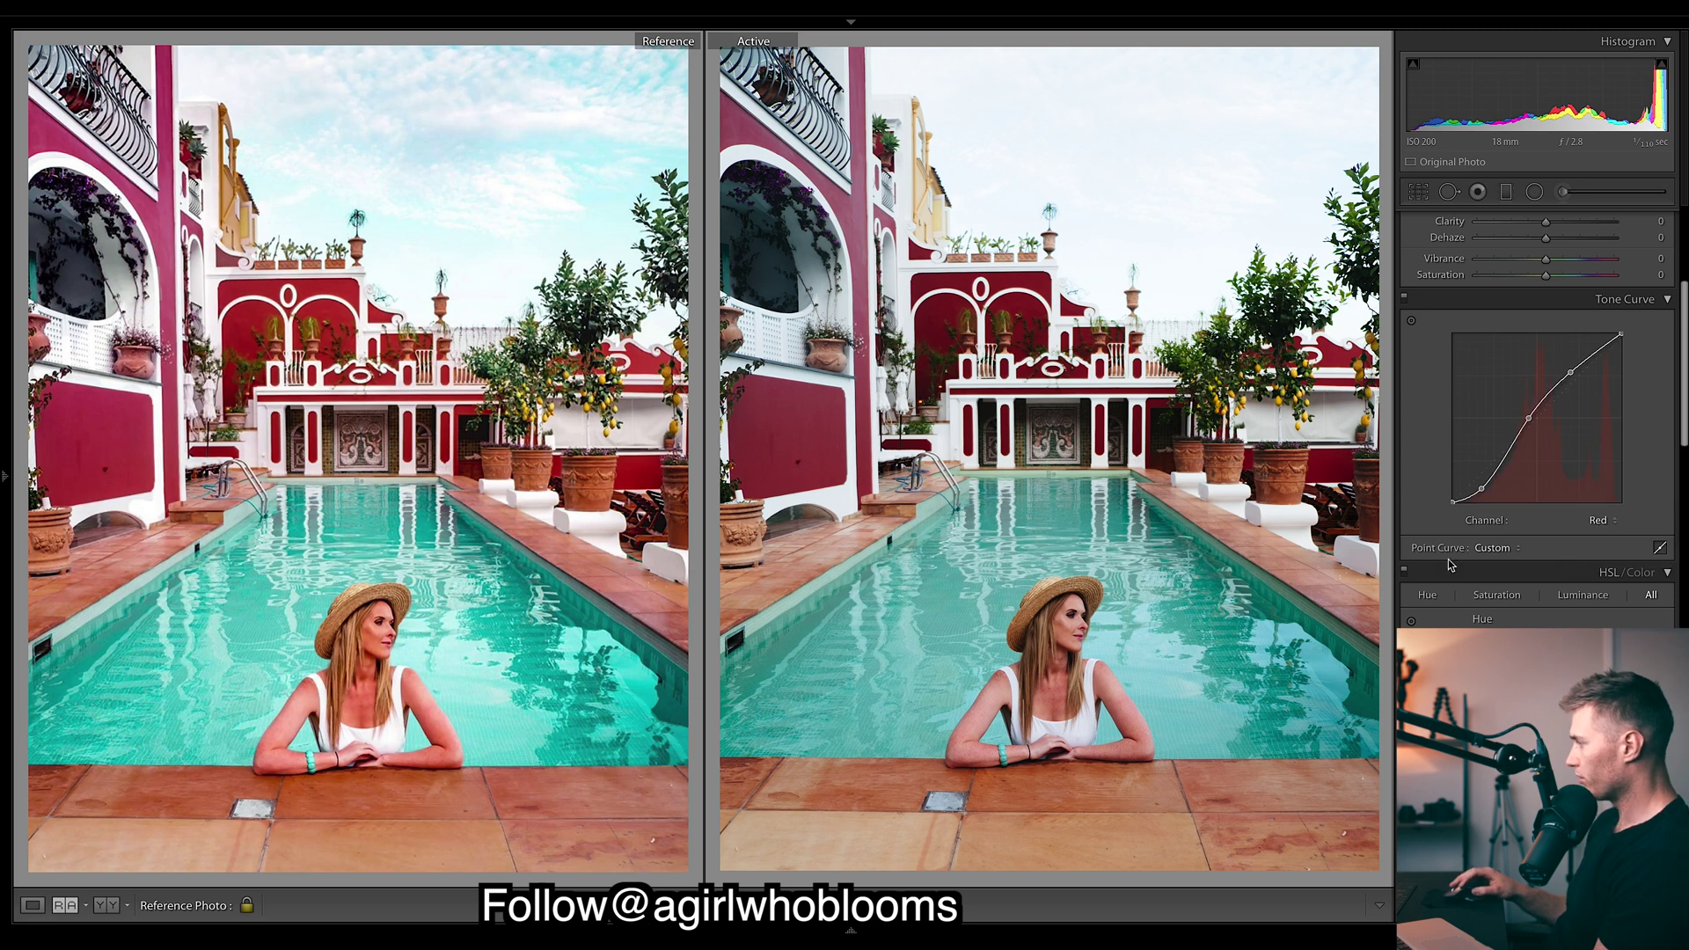
click(1588, 520)
click(1592, 533)
click(1597, 521)
click(1605, 534)
click(1610, 523)
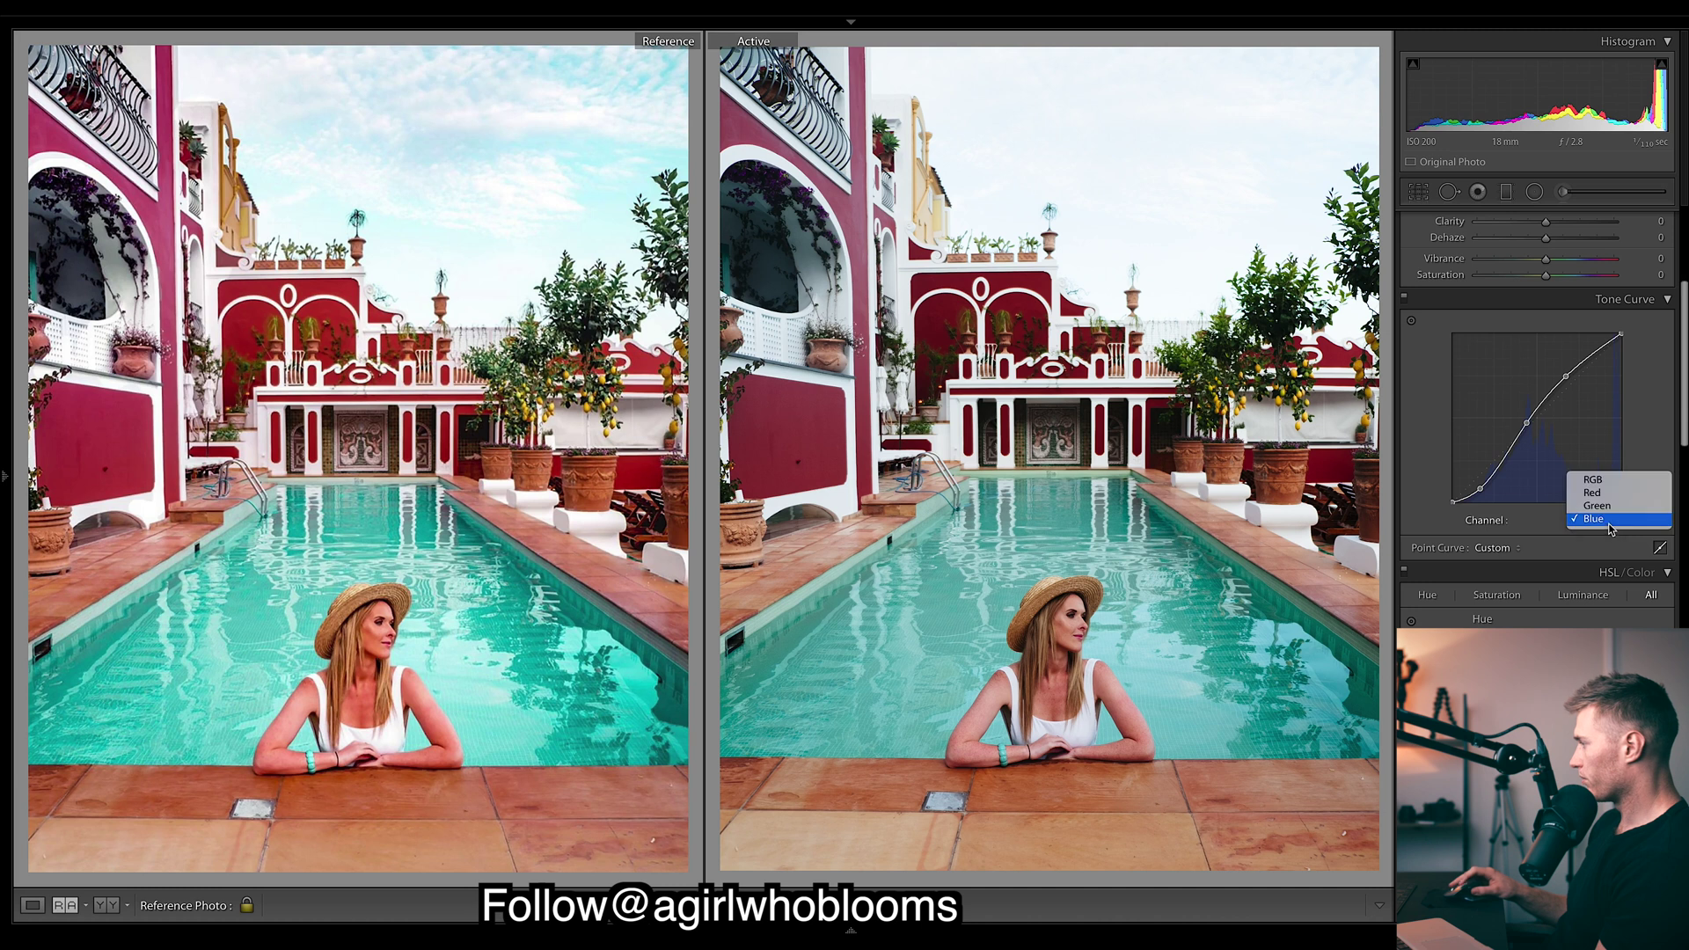
click(1601, 480)
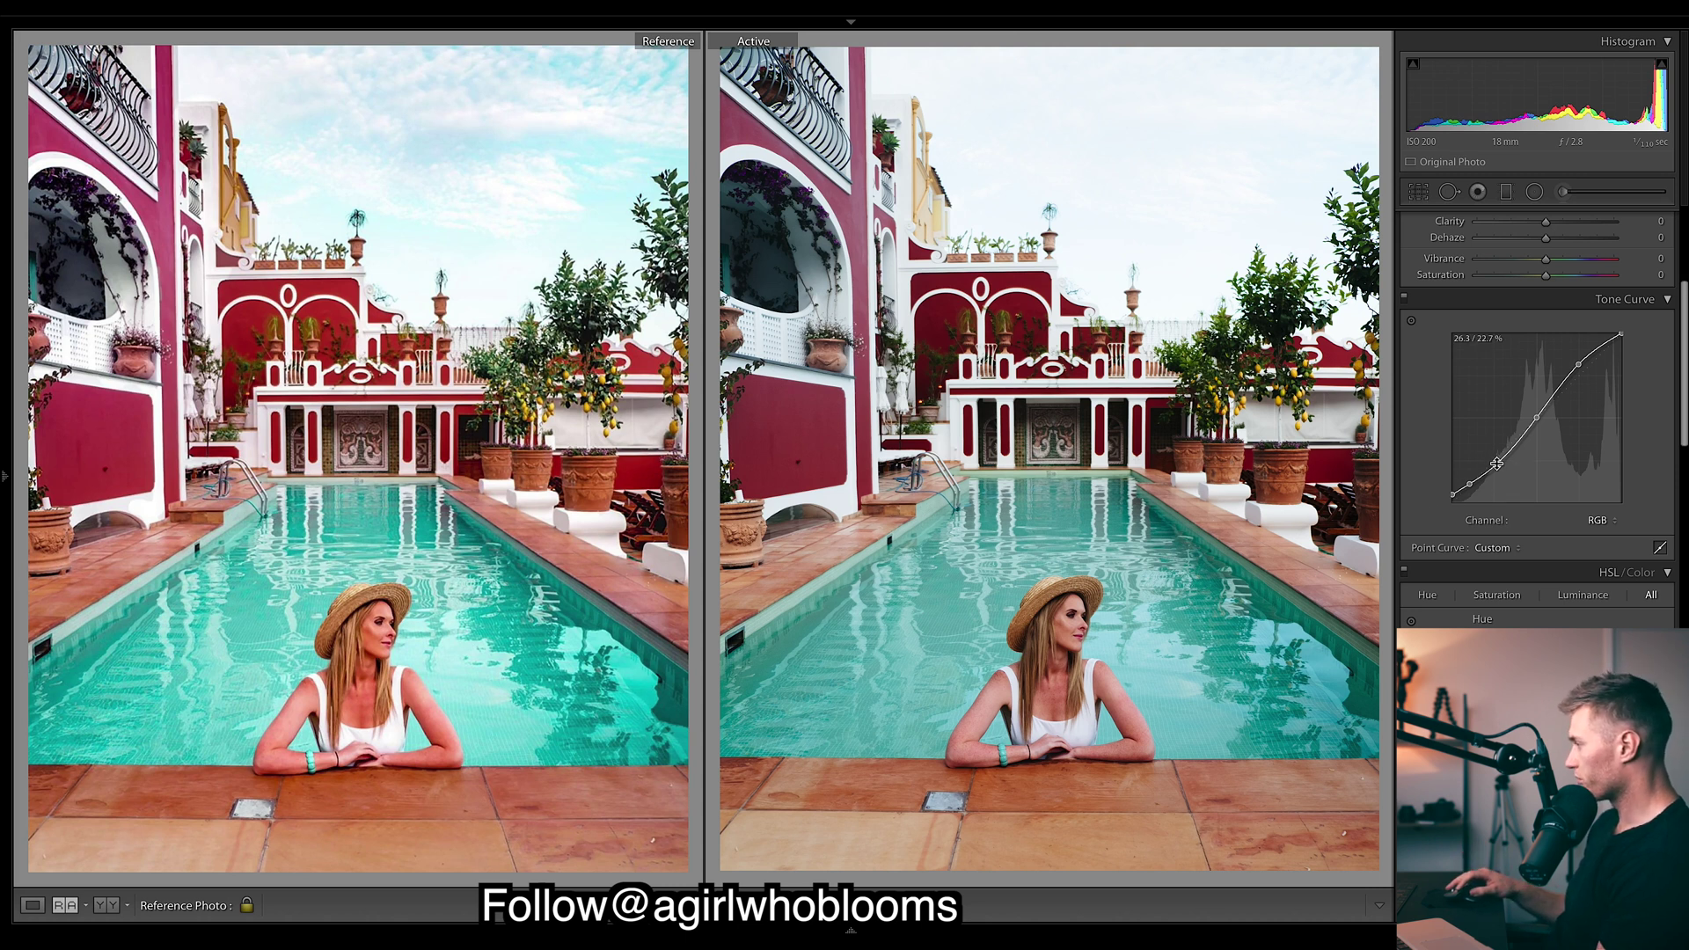
Try to move the shadow point of the RGB tone curve towards the midtones
drag(1495, 463, 1533, 418)
key(ctrl+z)
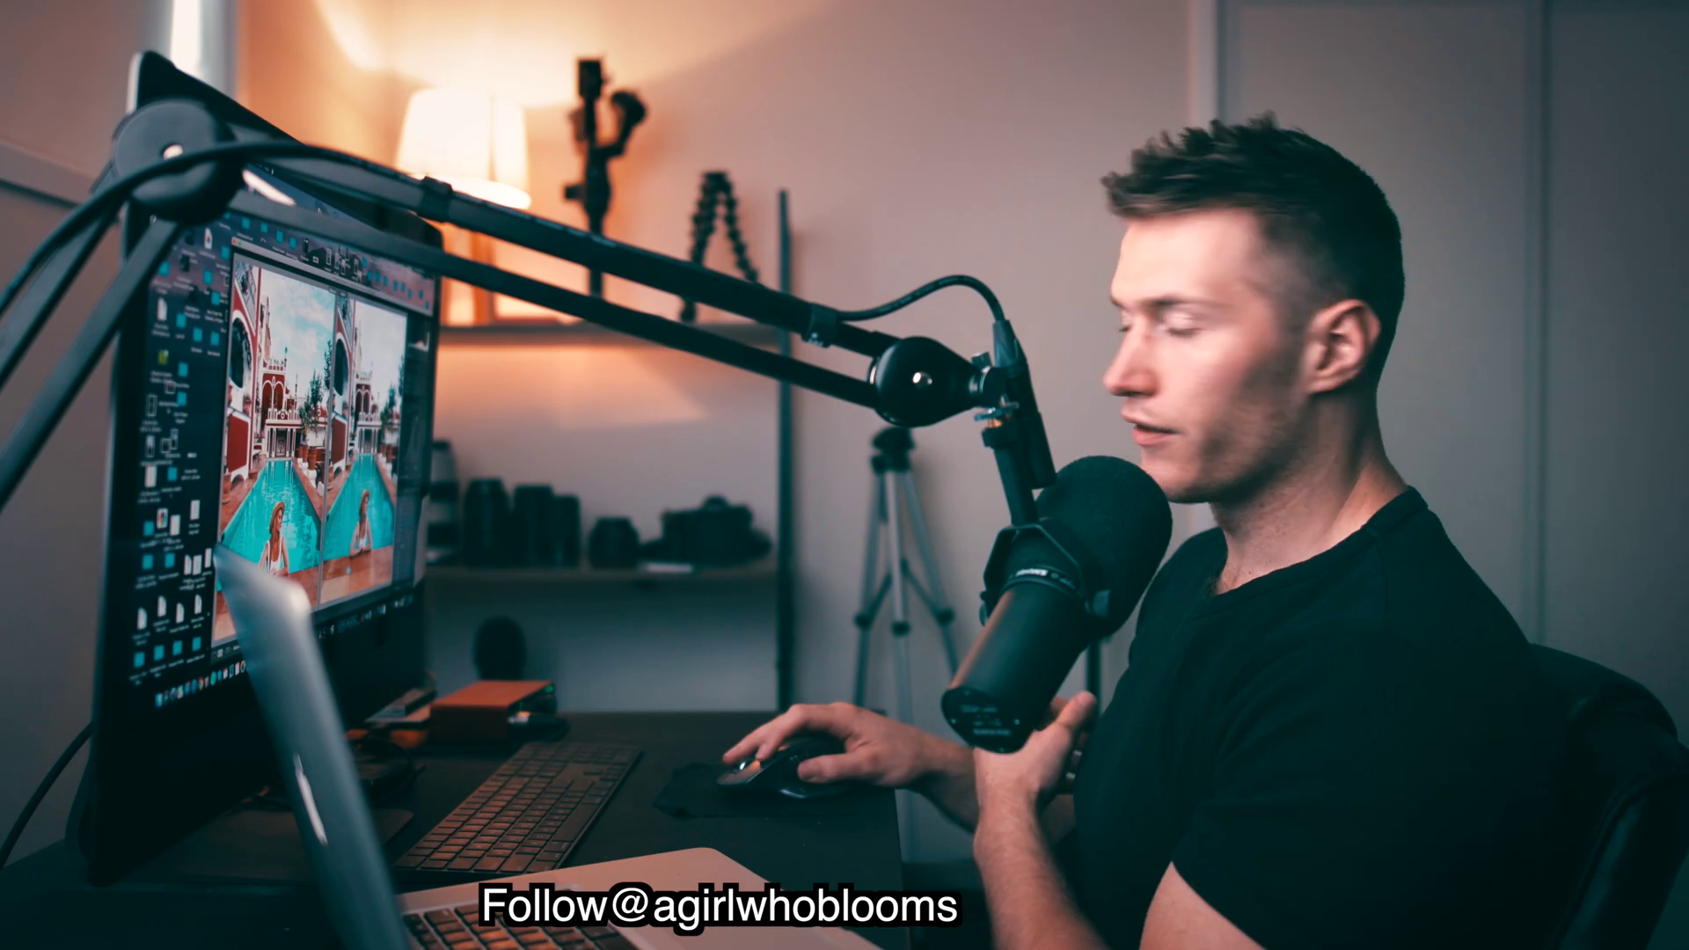
Lower the photo's Highlights to -78
scroll(1566, 420, up, 5)
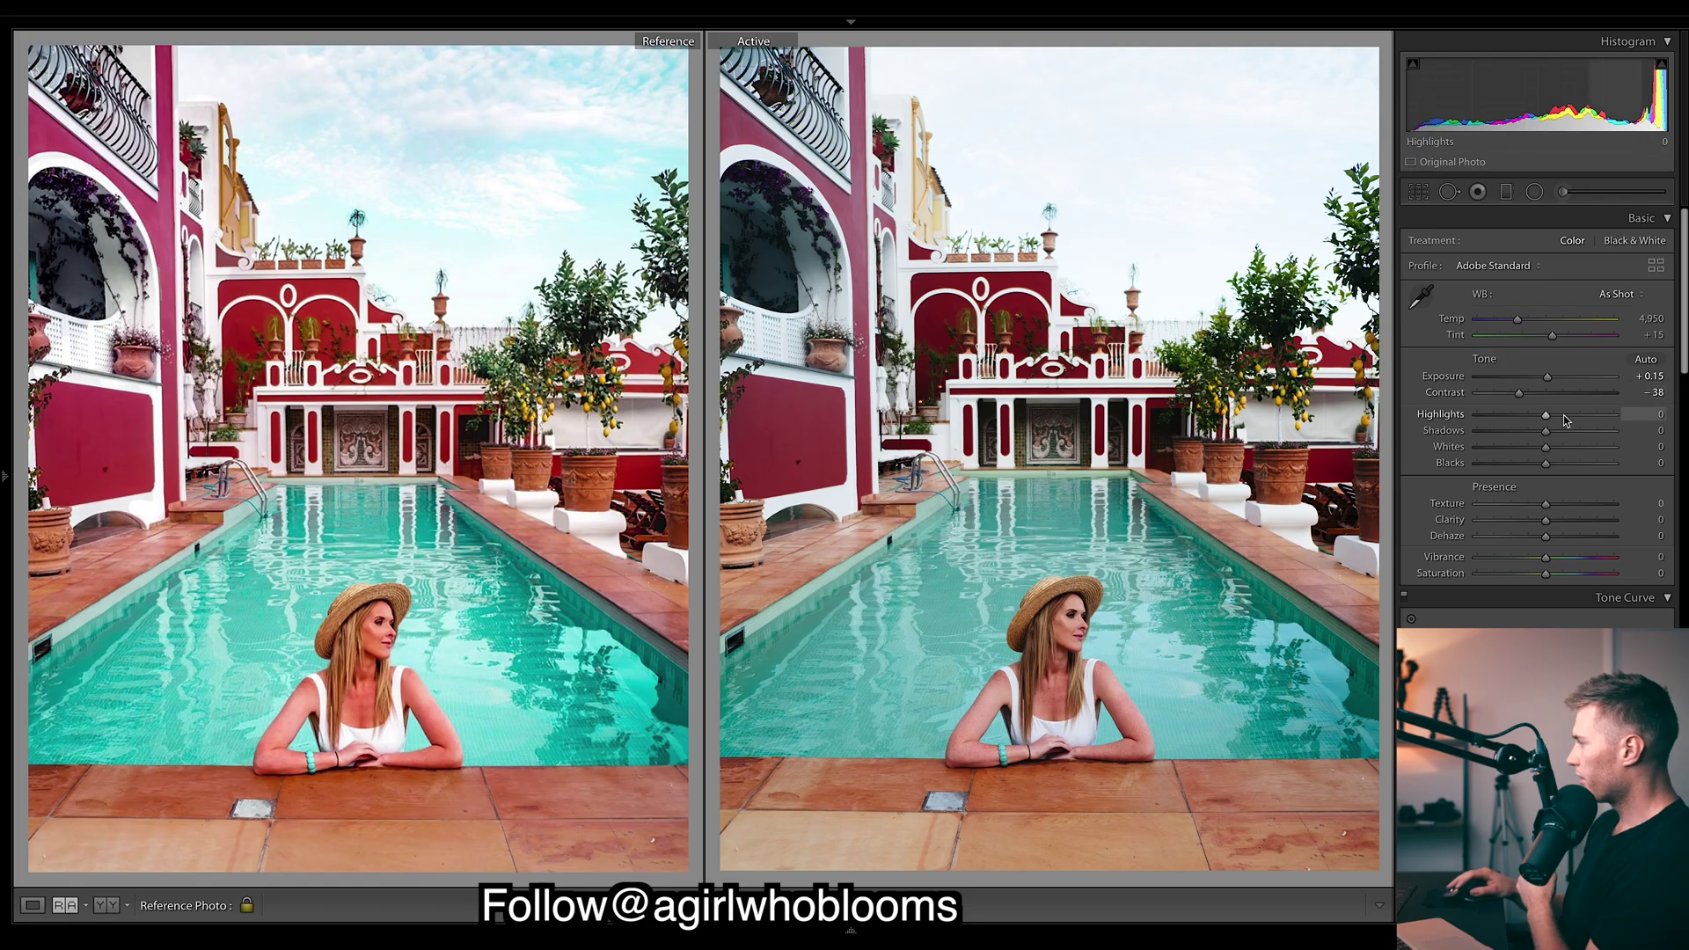
drag(1542, 417, 1486, 412)
right_click(1487, 412)
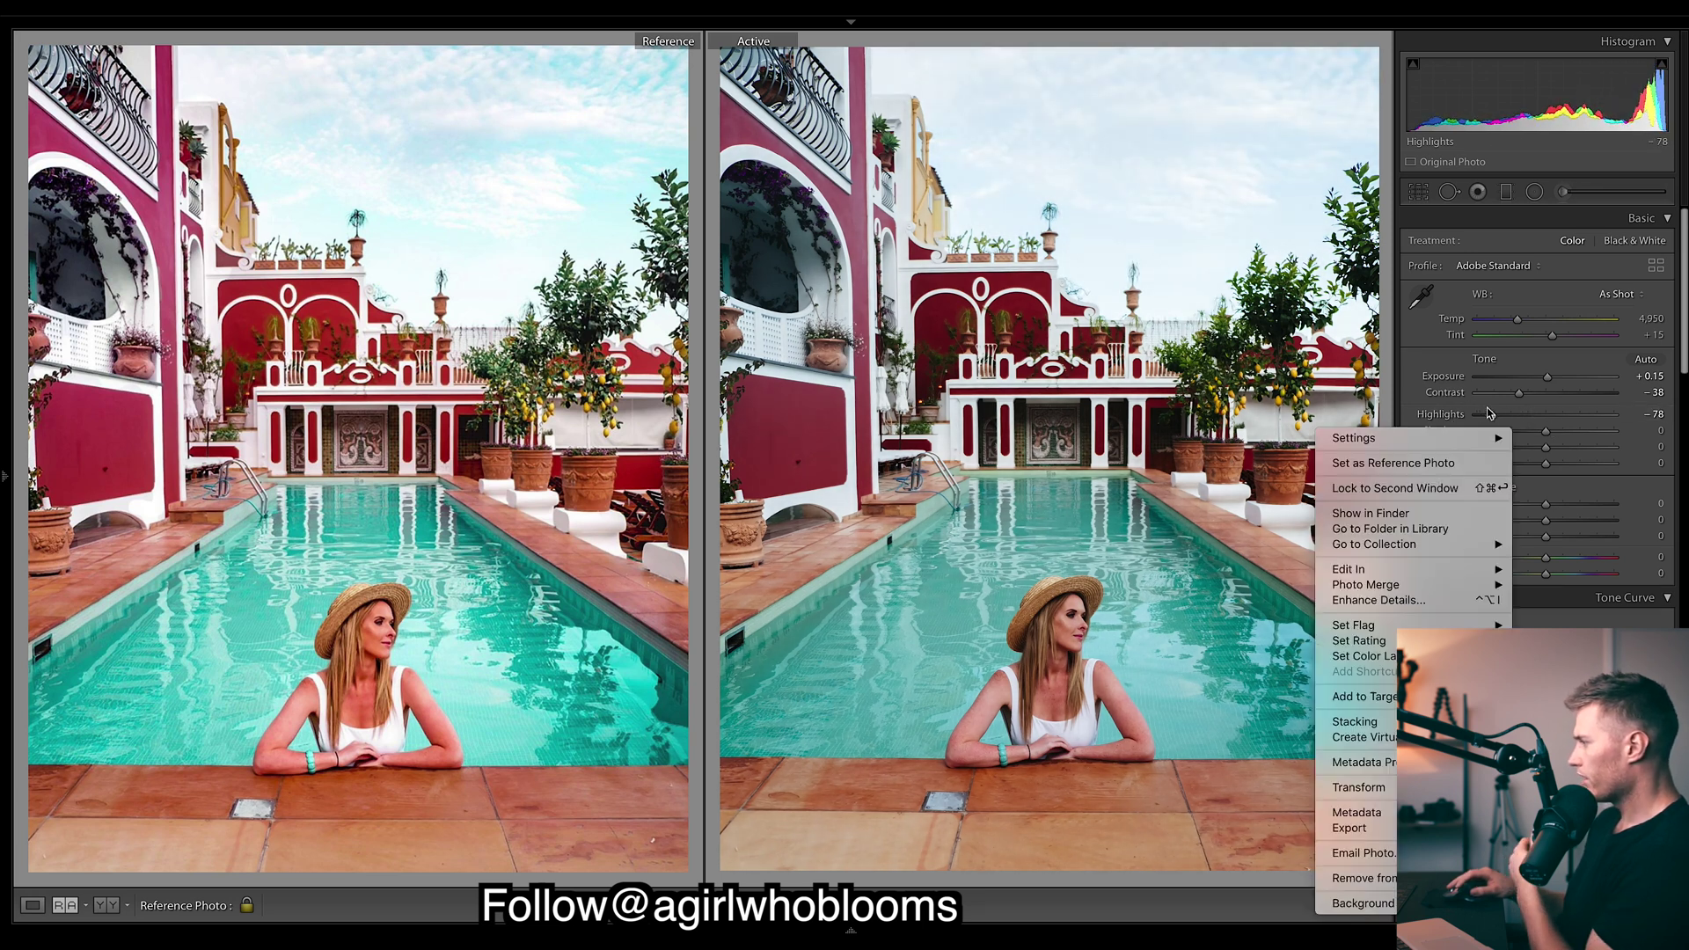
click(1591, 492)
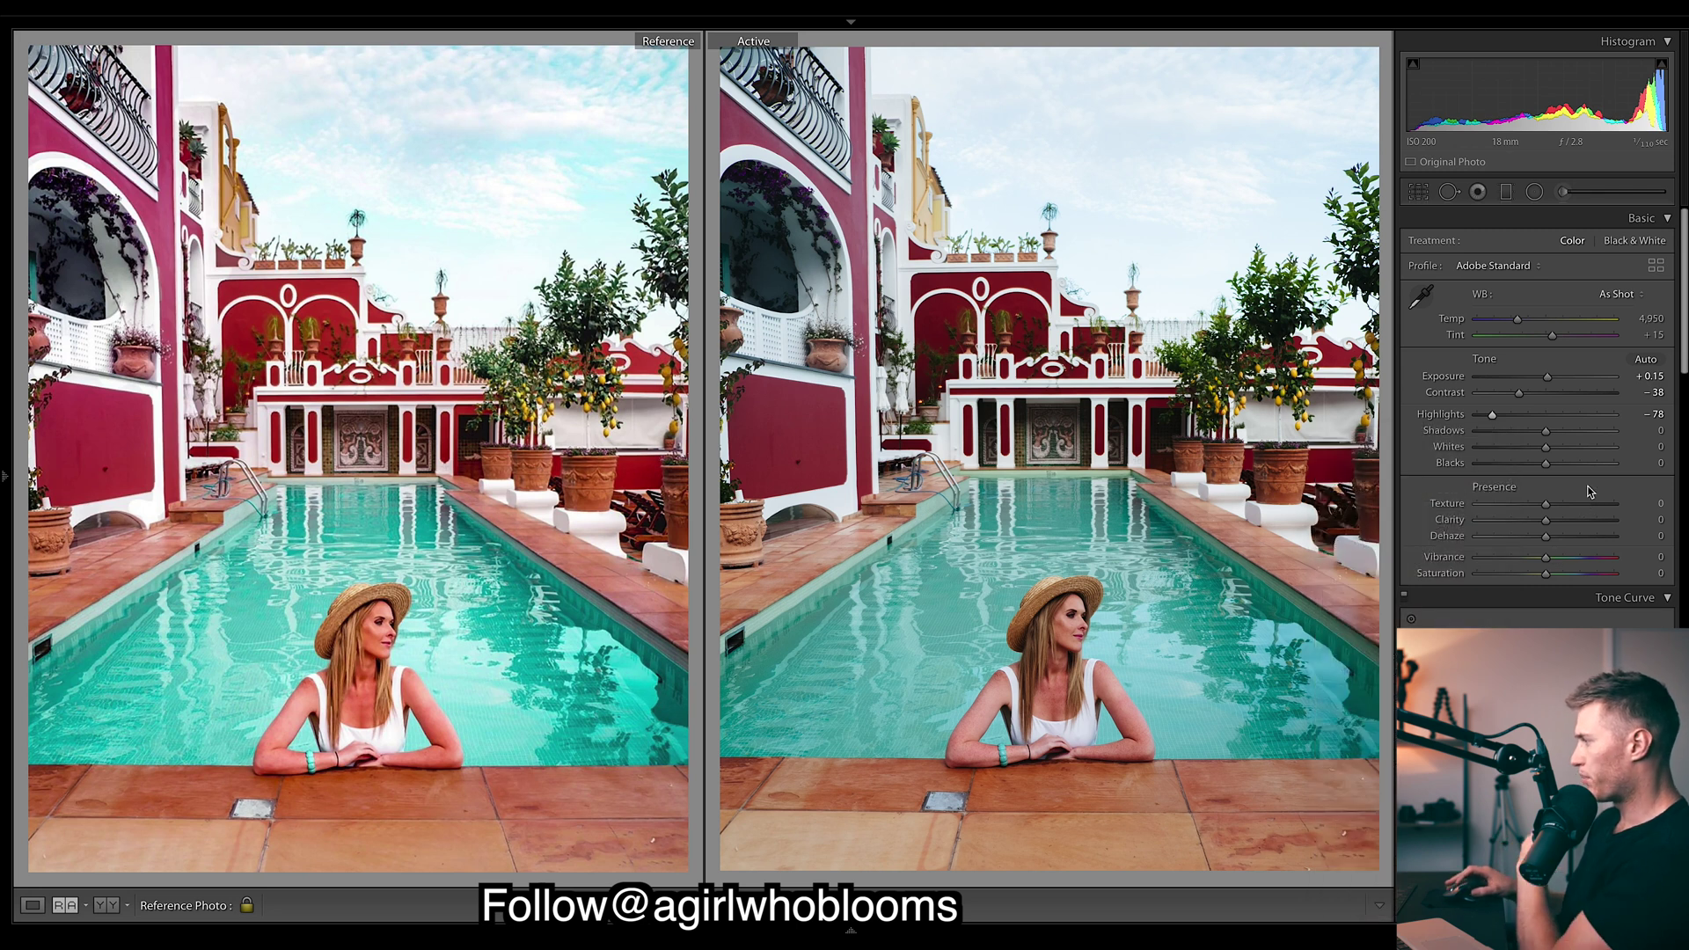
Set Clarity to +34 and Dehaze to +6
drag(1577, 526, 1564, 525)
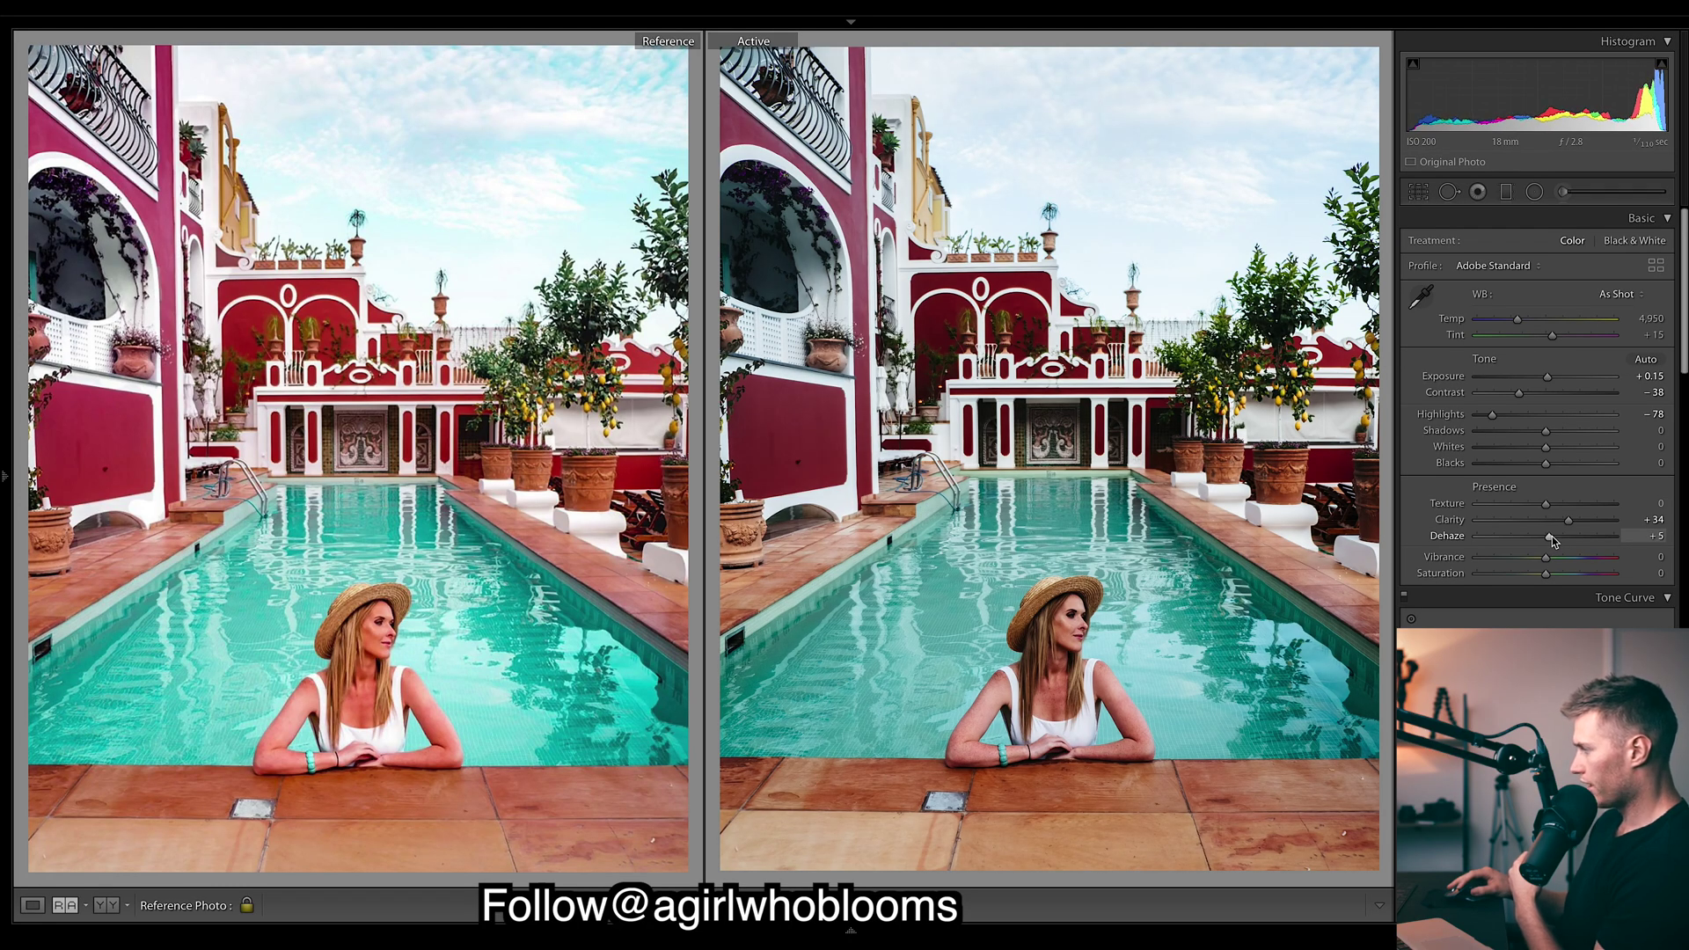
drag(1552, 540, 1554, 538)
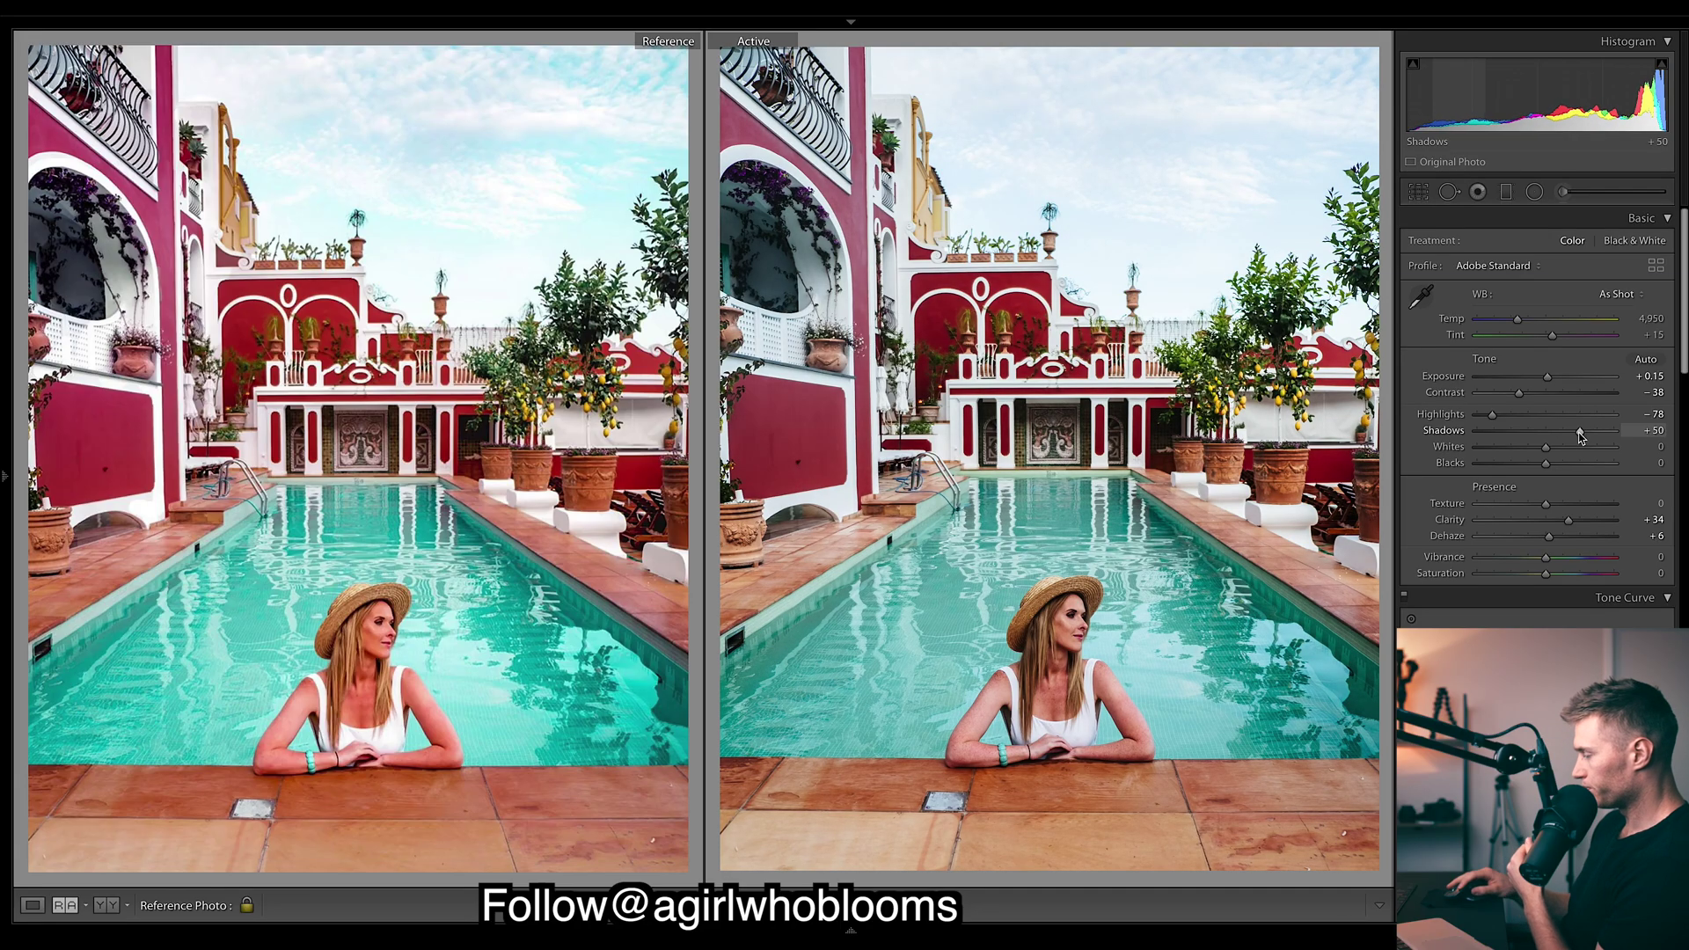
Refine the tone settings to Shadows +52, Whites -14, Blacks +18, Exposure +0.25 and Contrast -33
drag(1532, 448, 1536, 443)
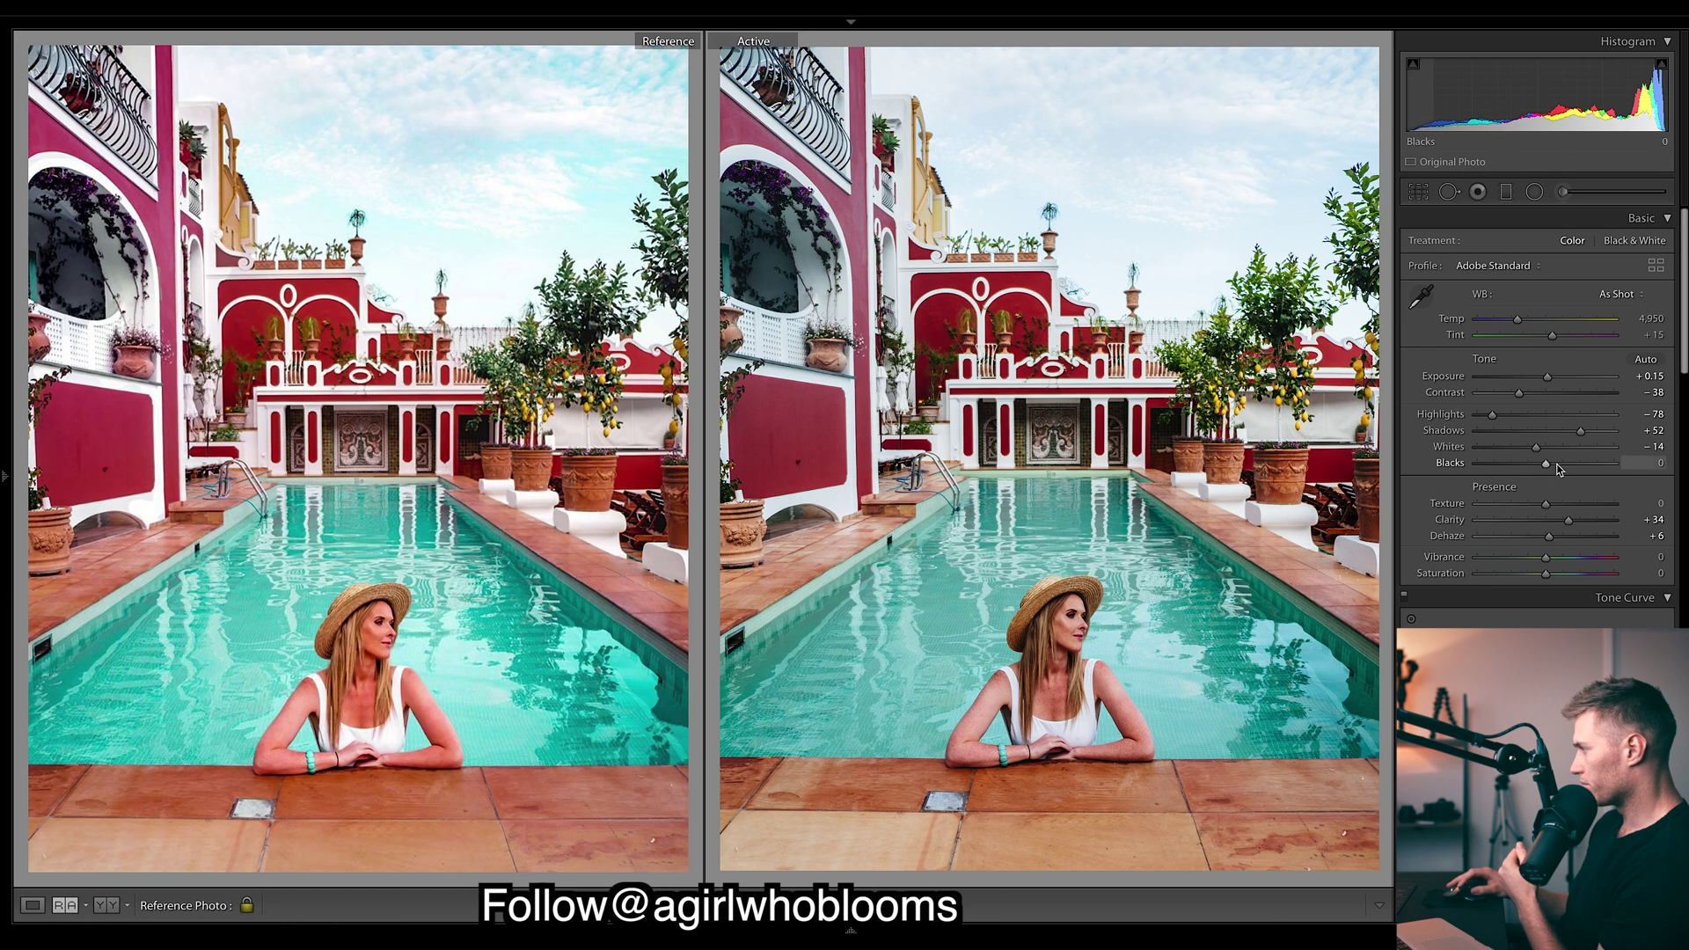
drag(1547, 463, 1552, 464)
drag(1546, 378, 1522, 398)
drag(1551, 463, 1556, 463)
Raise Vibrance to +27 and Saturation to +33
drag(1545, 557, 1565, 563)
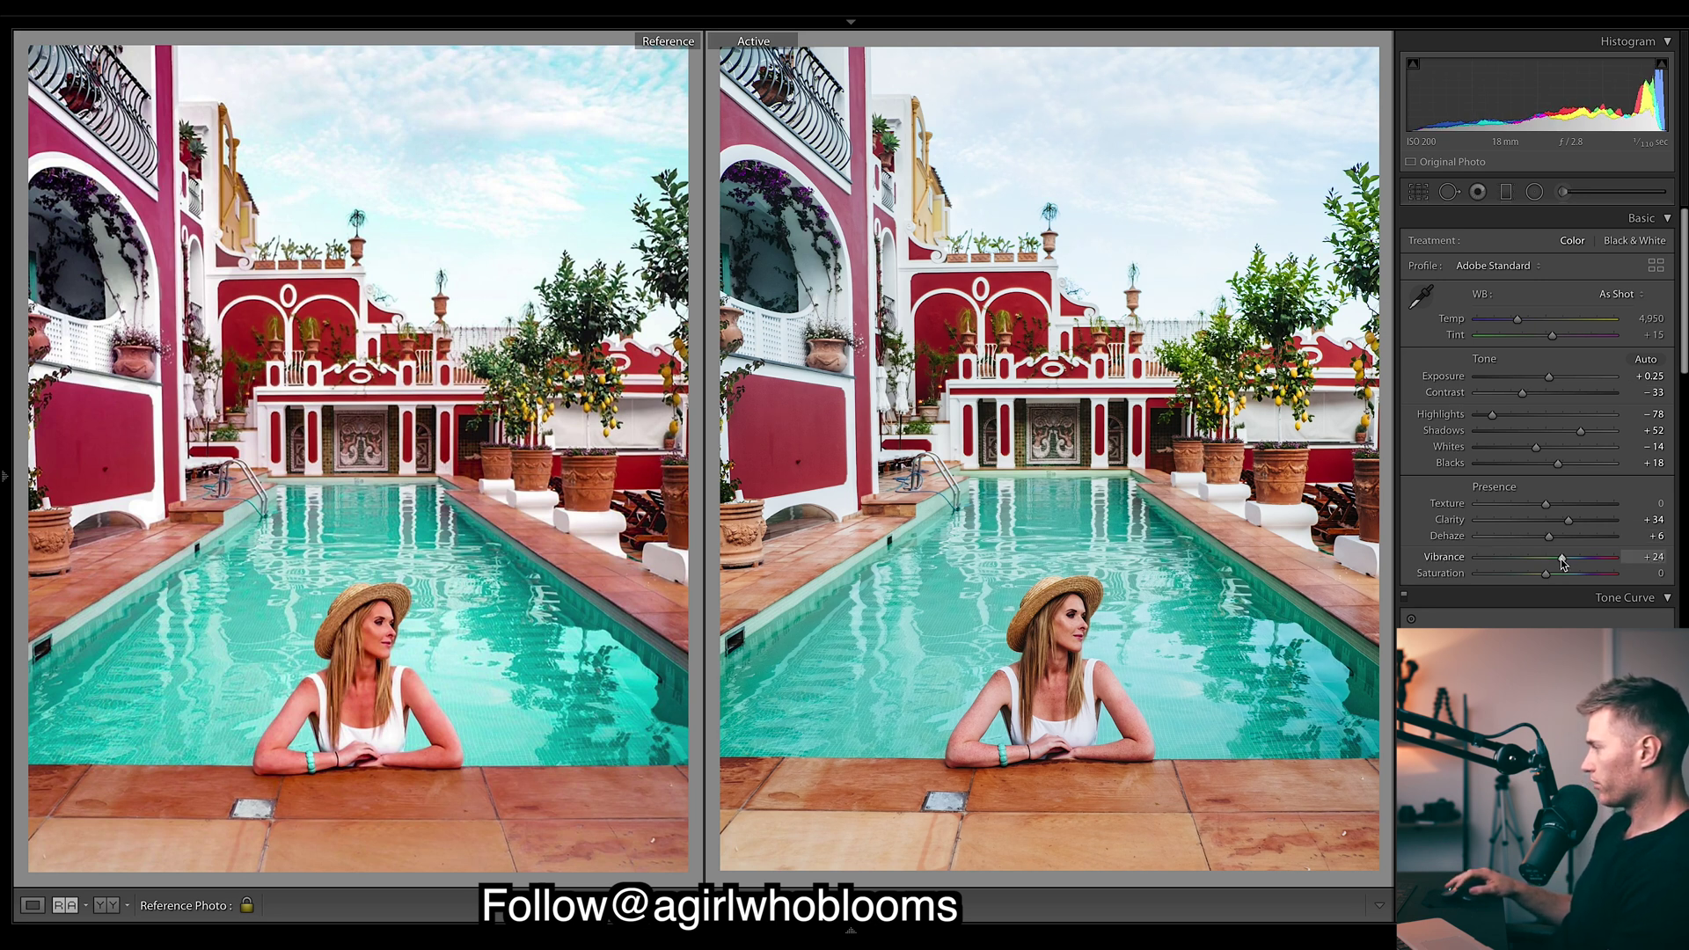
drag(1560, 558, 1578, 576)
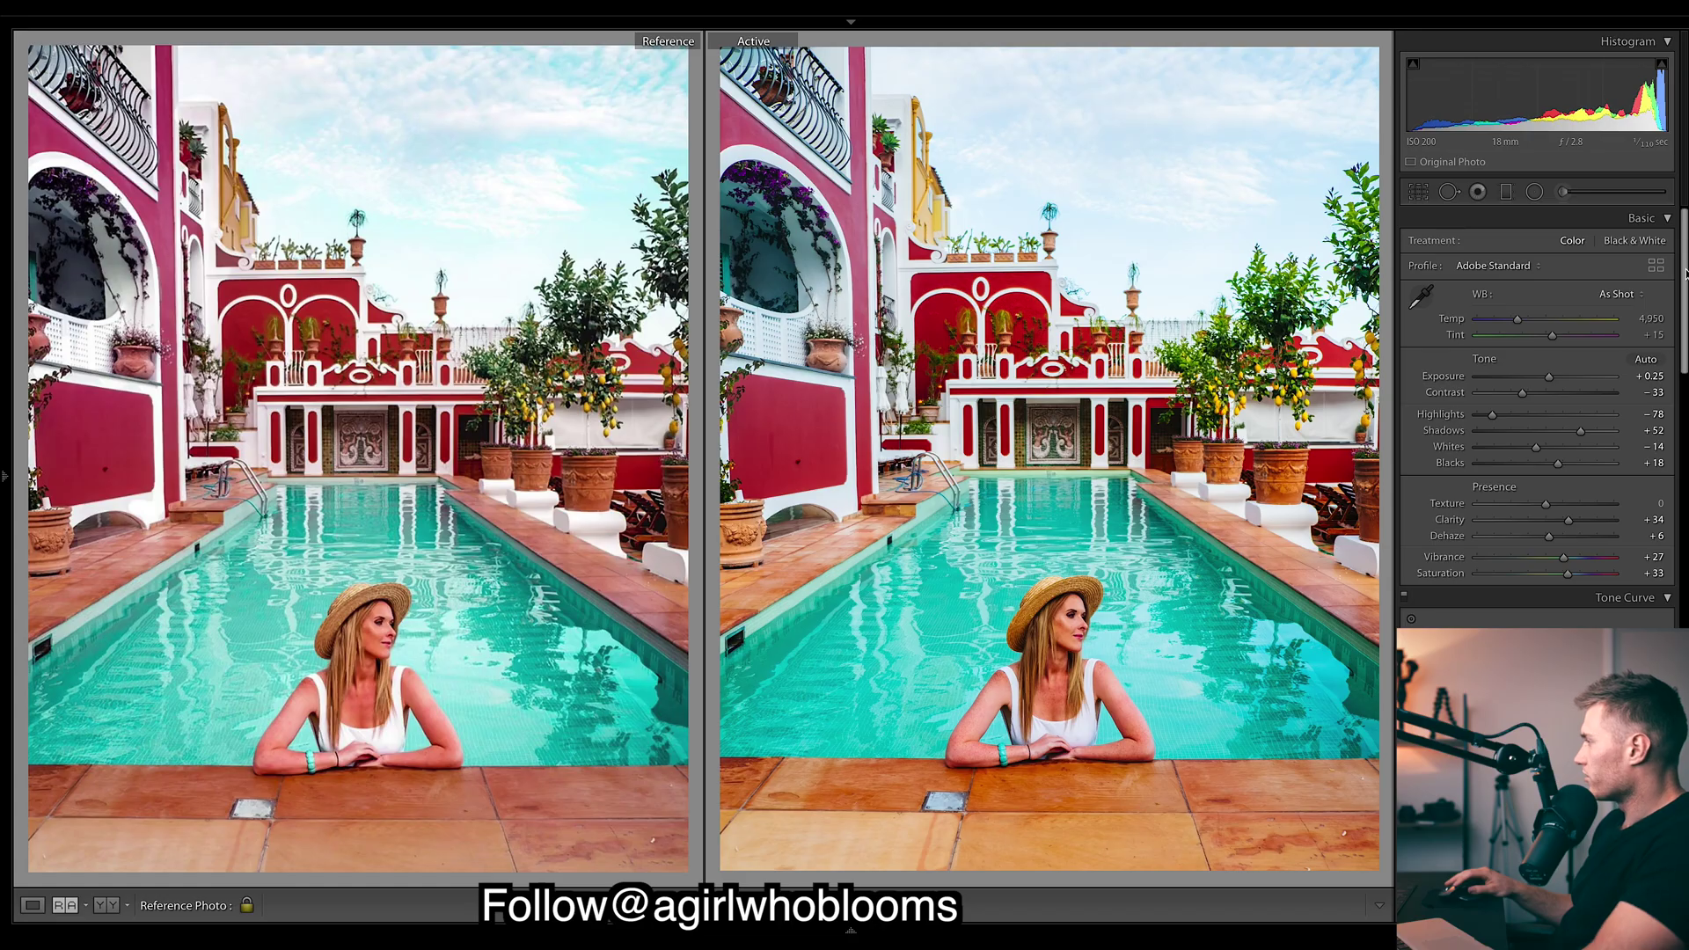
Set the HSL saturation to Red -15, Orange -33, Yellow -53, Green -53, Aqua -17, Blue -4, Purple -20 and Magenta +19
scroll(1660, 464, down, 10)
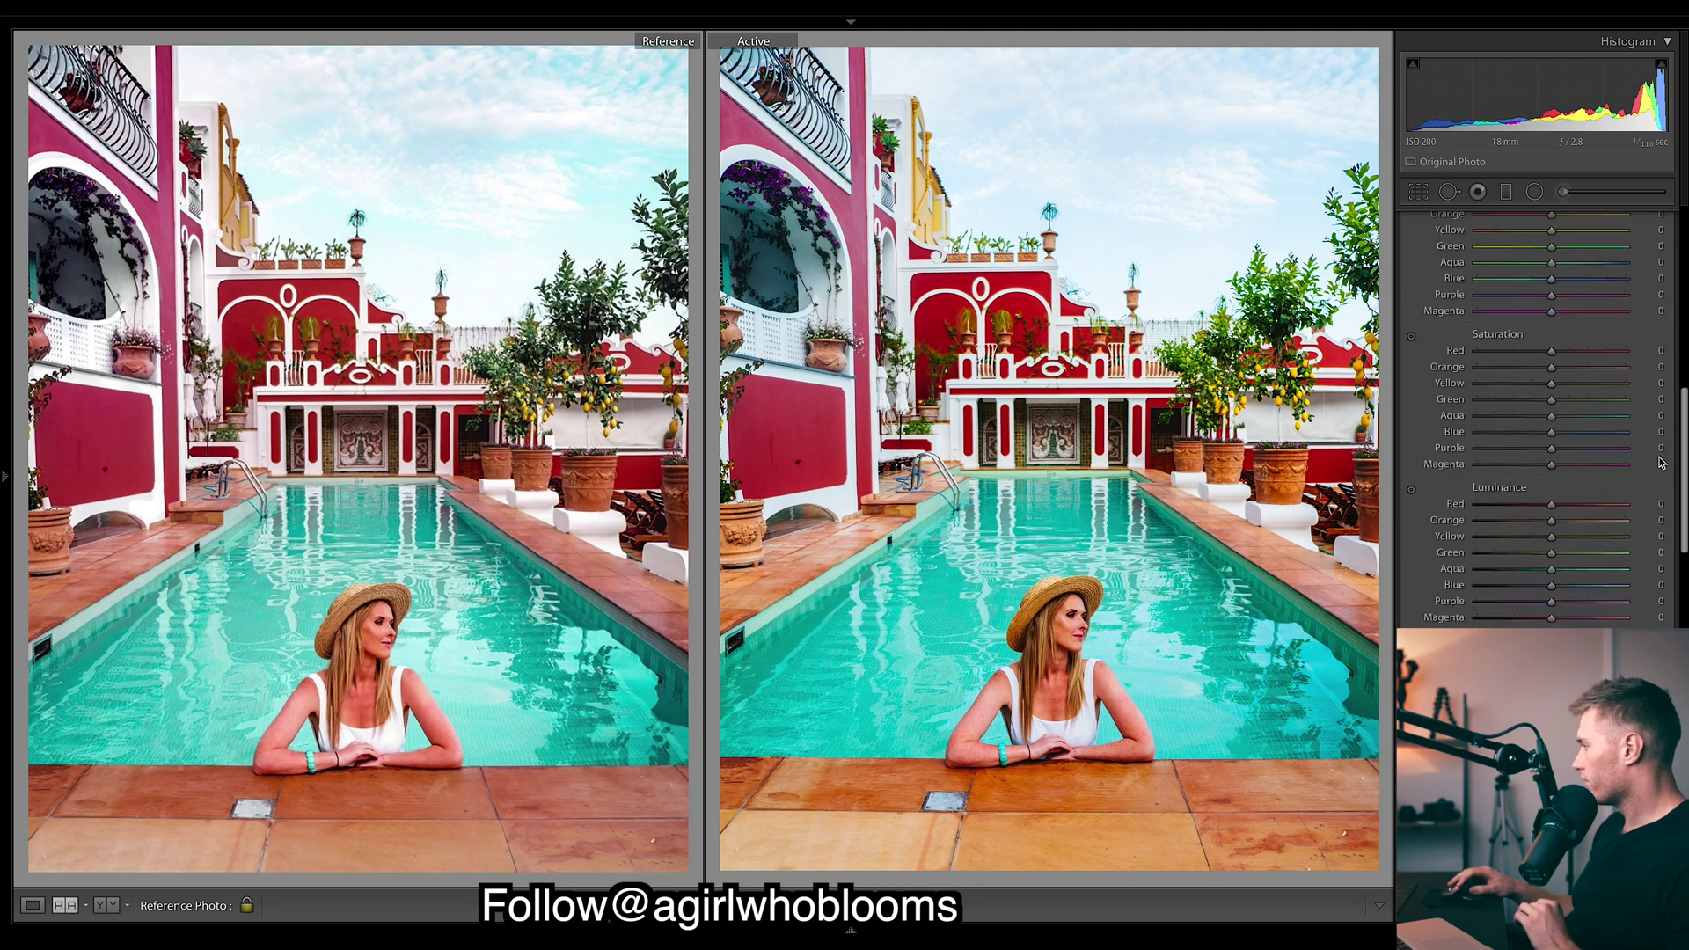
scroll(1534, 403, up, 2)
mouse_move(1533, 428)
mouse_down()
mouse_move(1513, 427)
mouse_move(1520, 458)
mouse_up()
drag(1532, 475, 1523, 480)
click(1522, 492)
click(1535, 525)
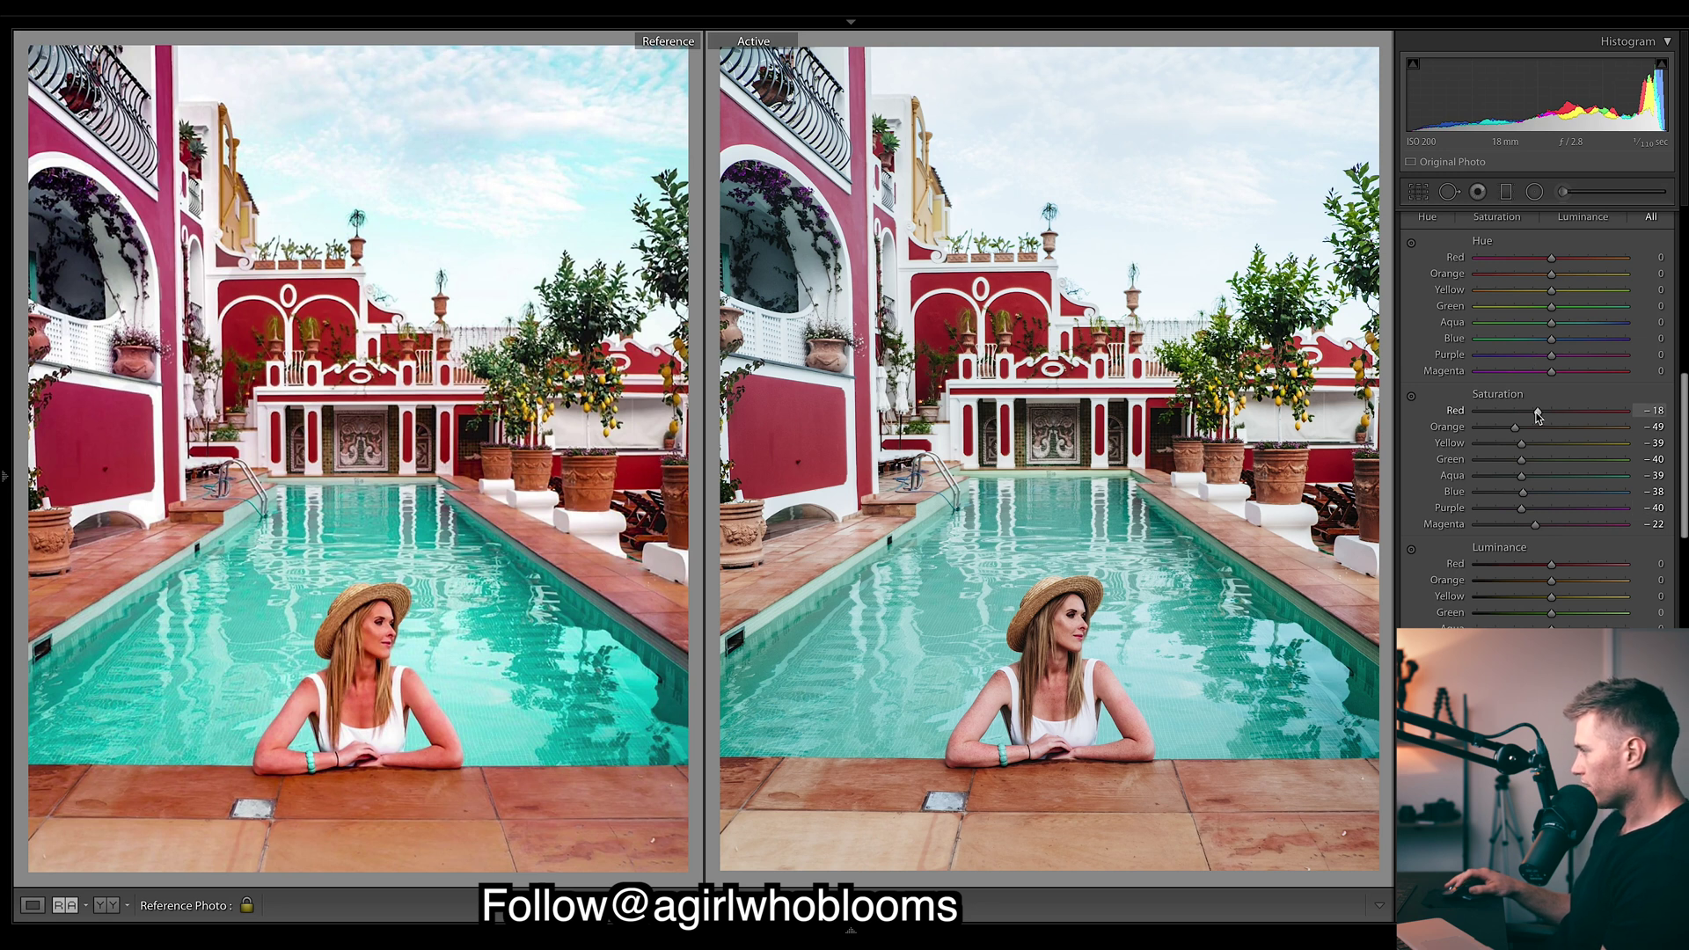
drag(1514, 426, 1538, 488)
drag(1523, 492, 1588, 552)
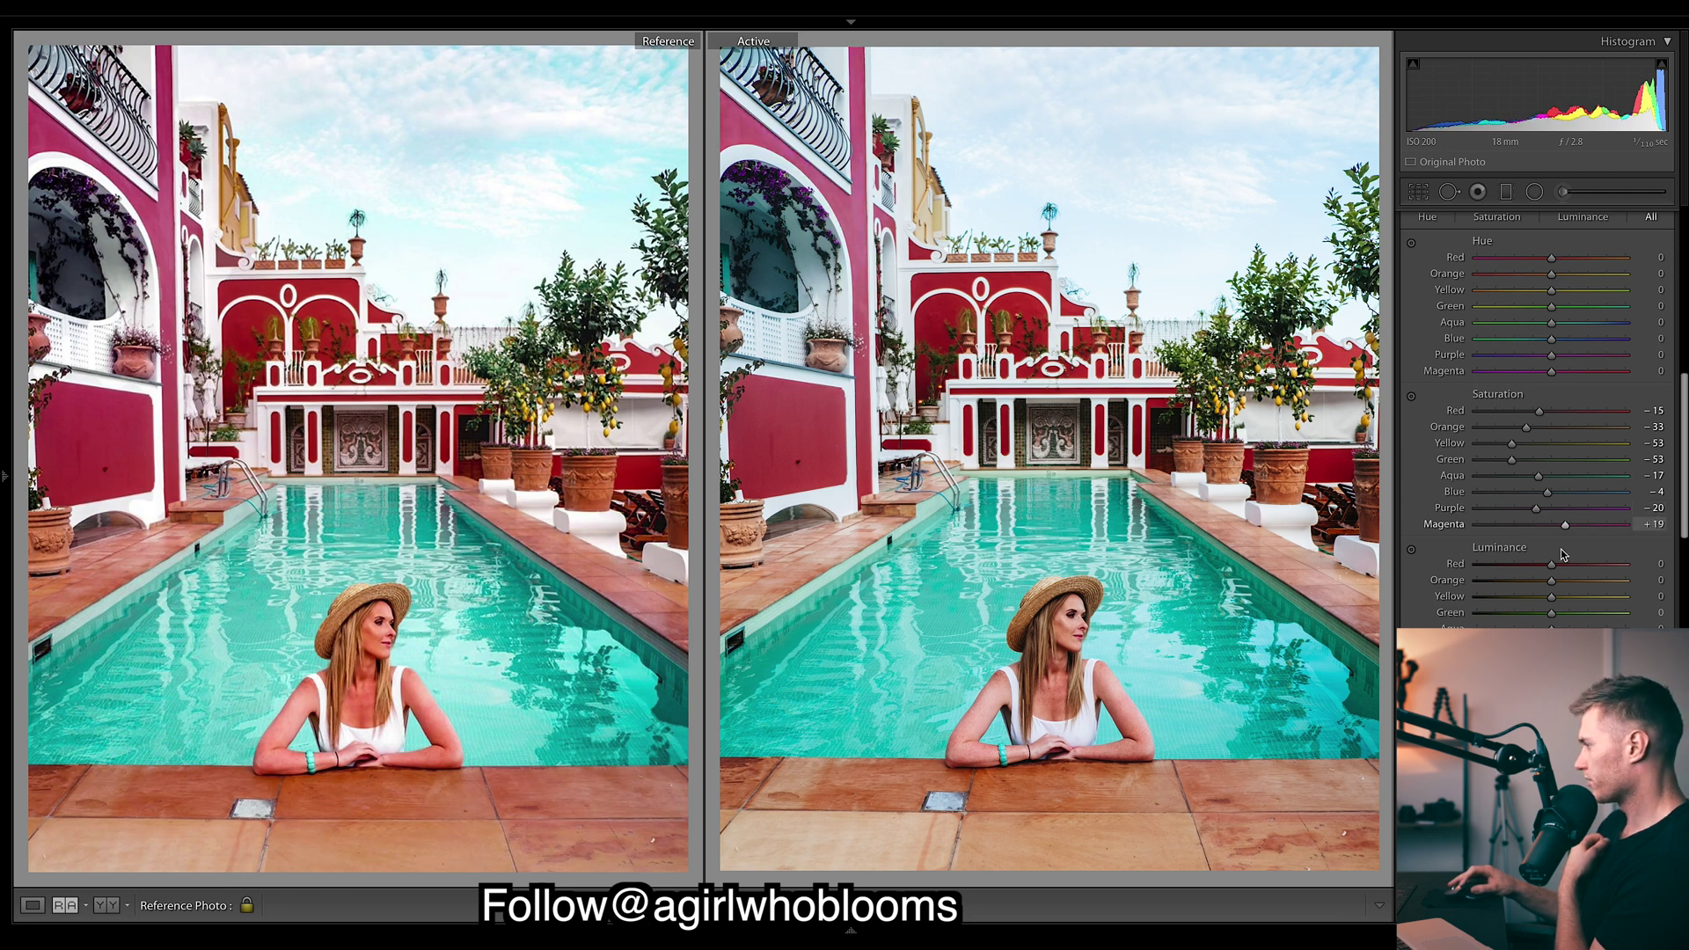
Set the Sharpening amount to 66 and the Grain amount to 10
scroll(1529, 577, down, 8)
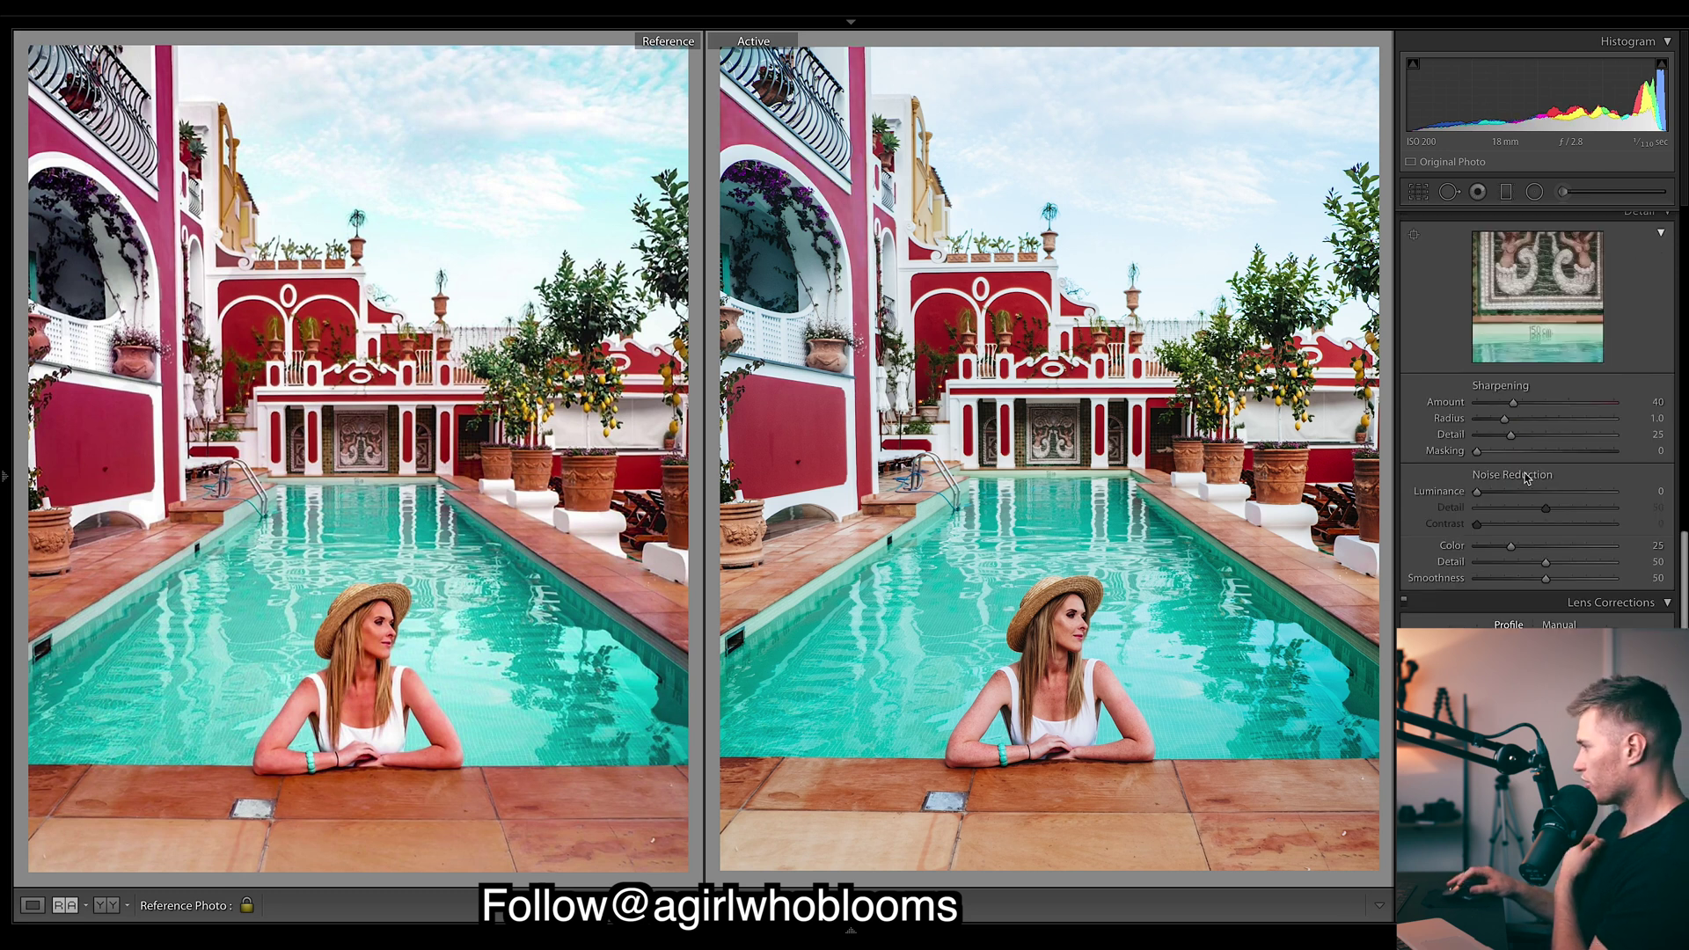
click(1524, 407)
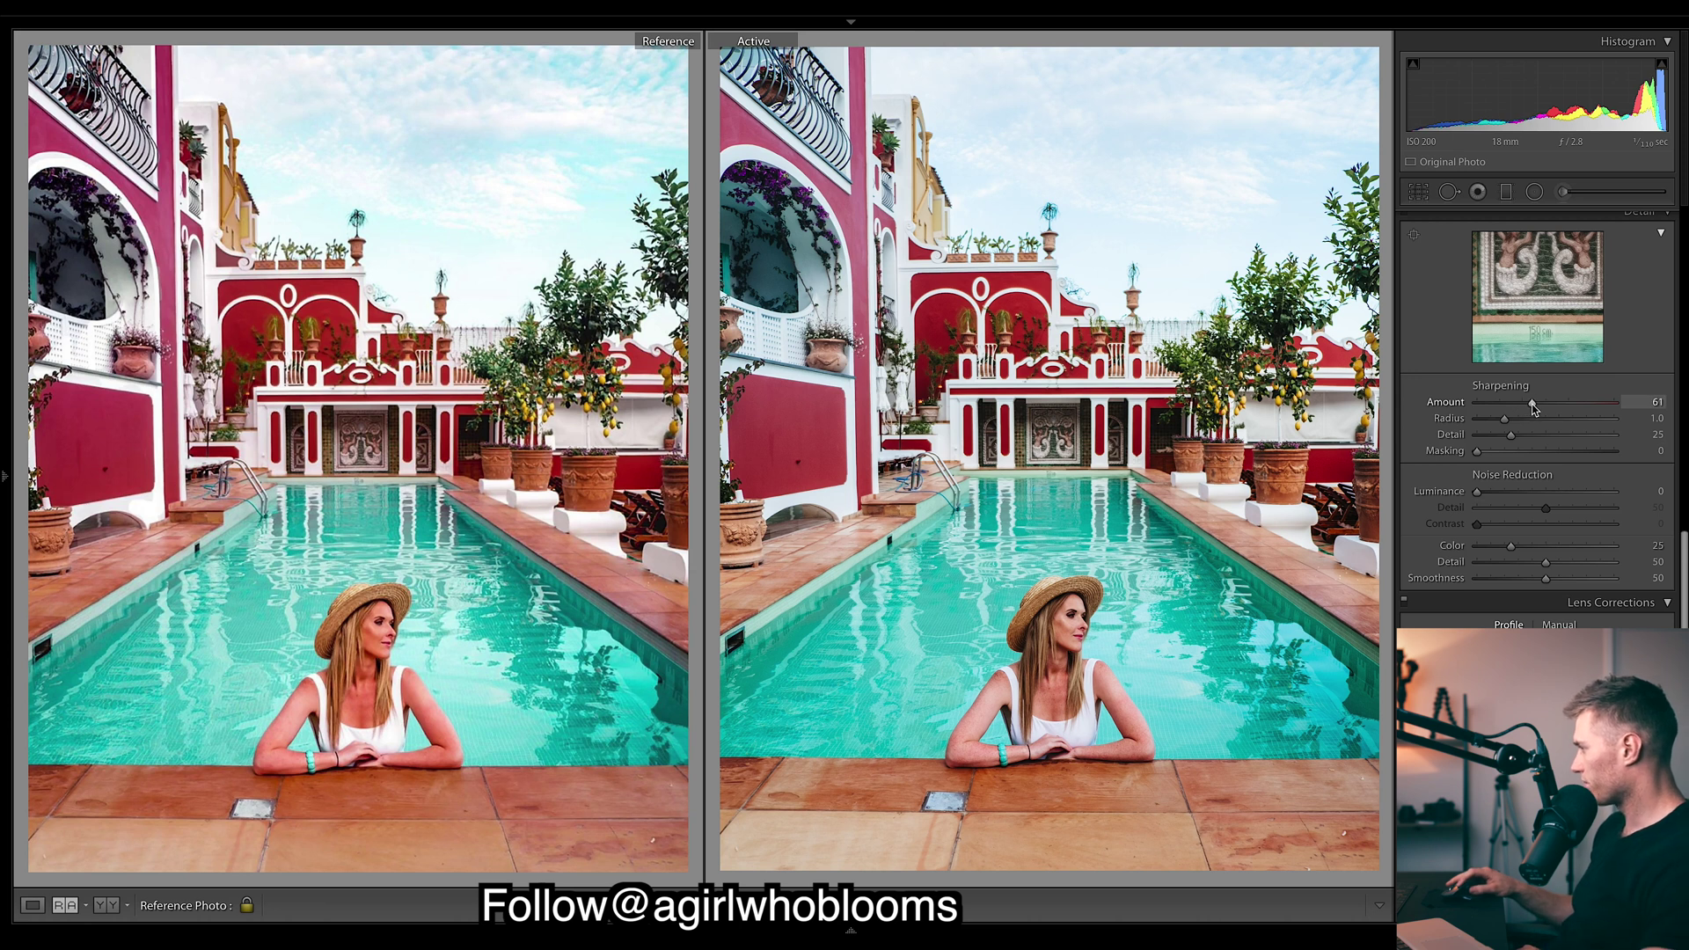
drag(1532, 406, 1538, 405)
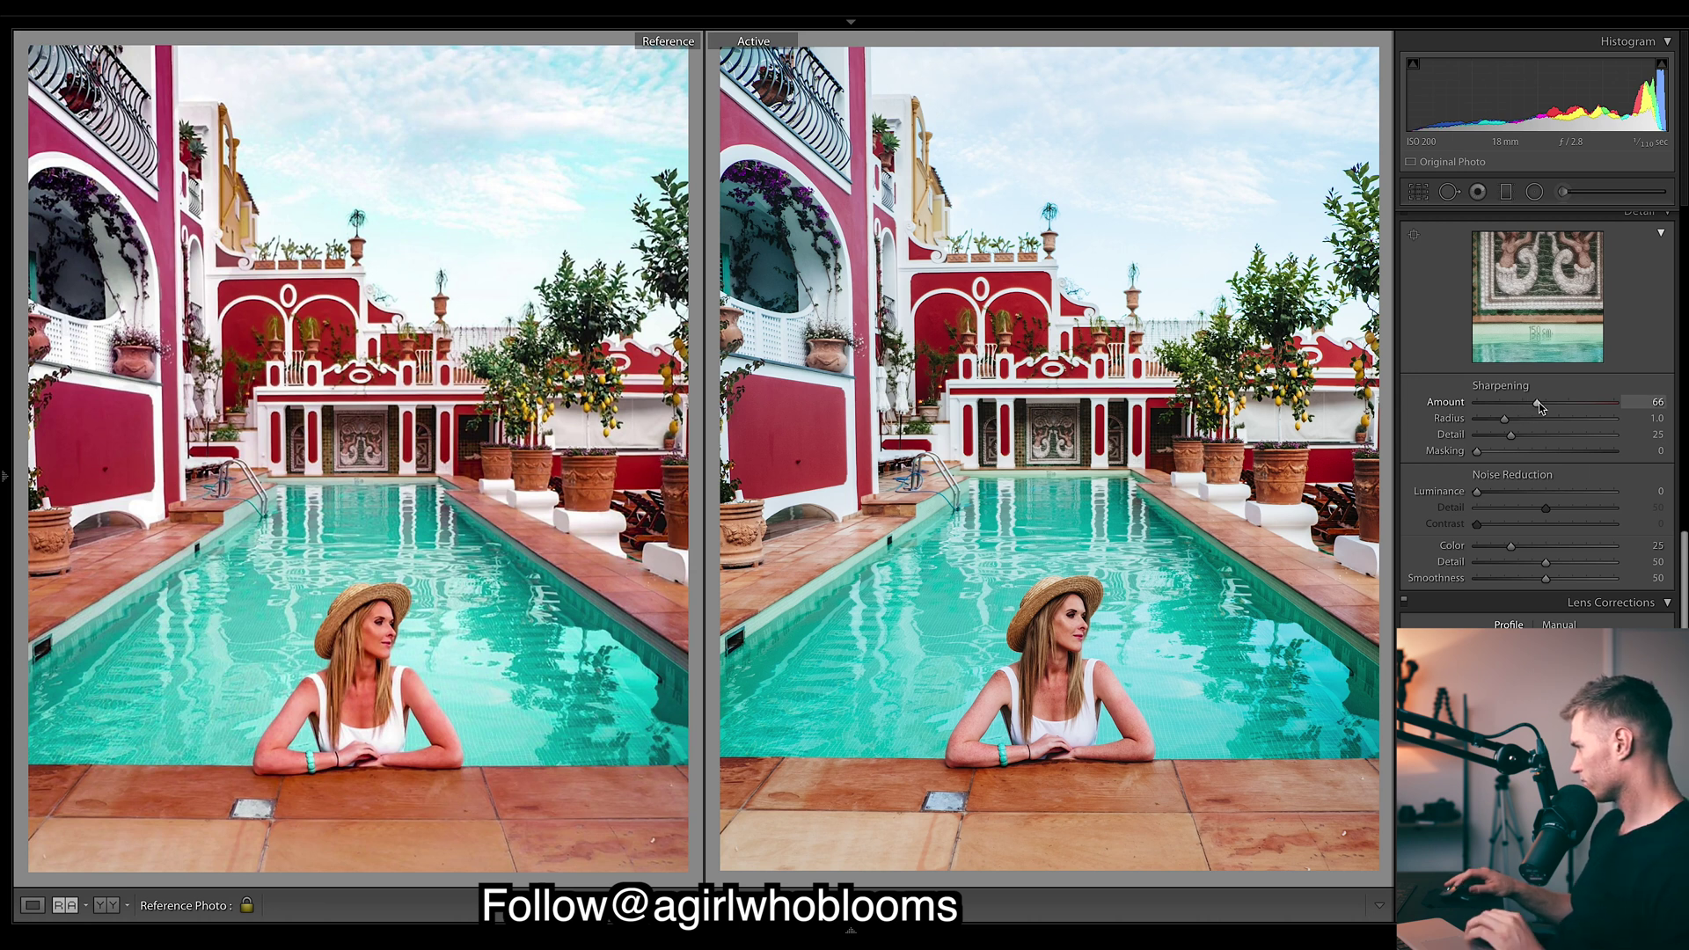
scroll(1537, 404, down, 10)
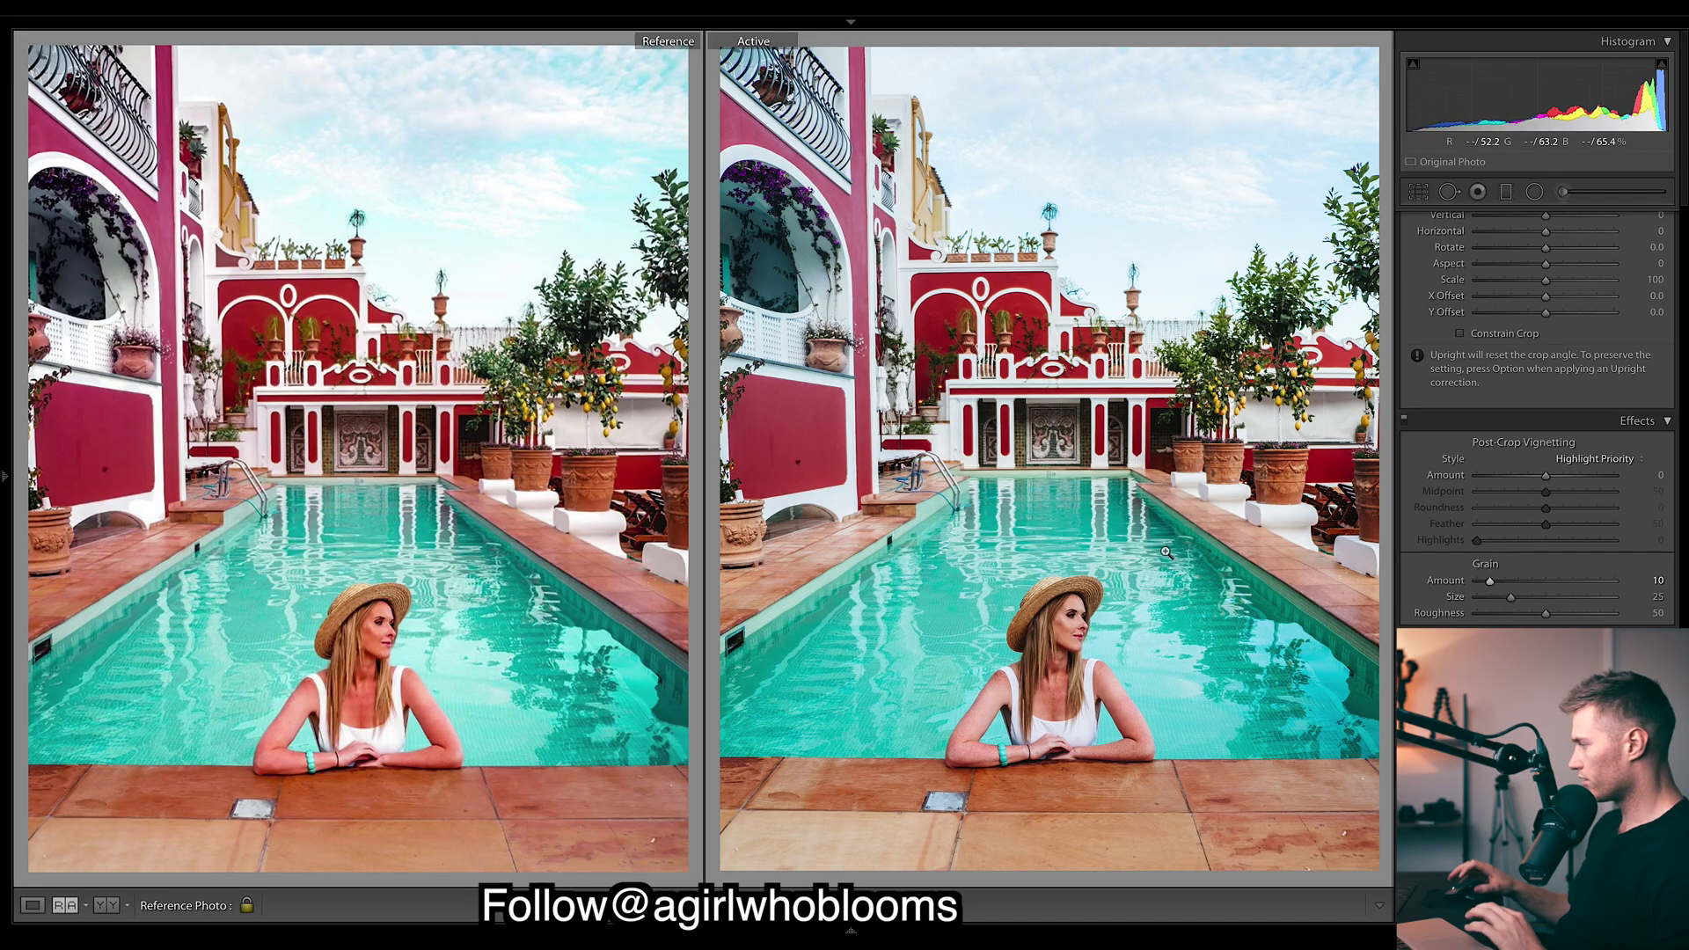
Set the HSL hue to Red +7, Orange -2 and Yellow +20
scroll(1550, 451, up, 15)
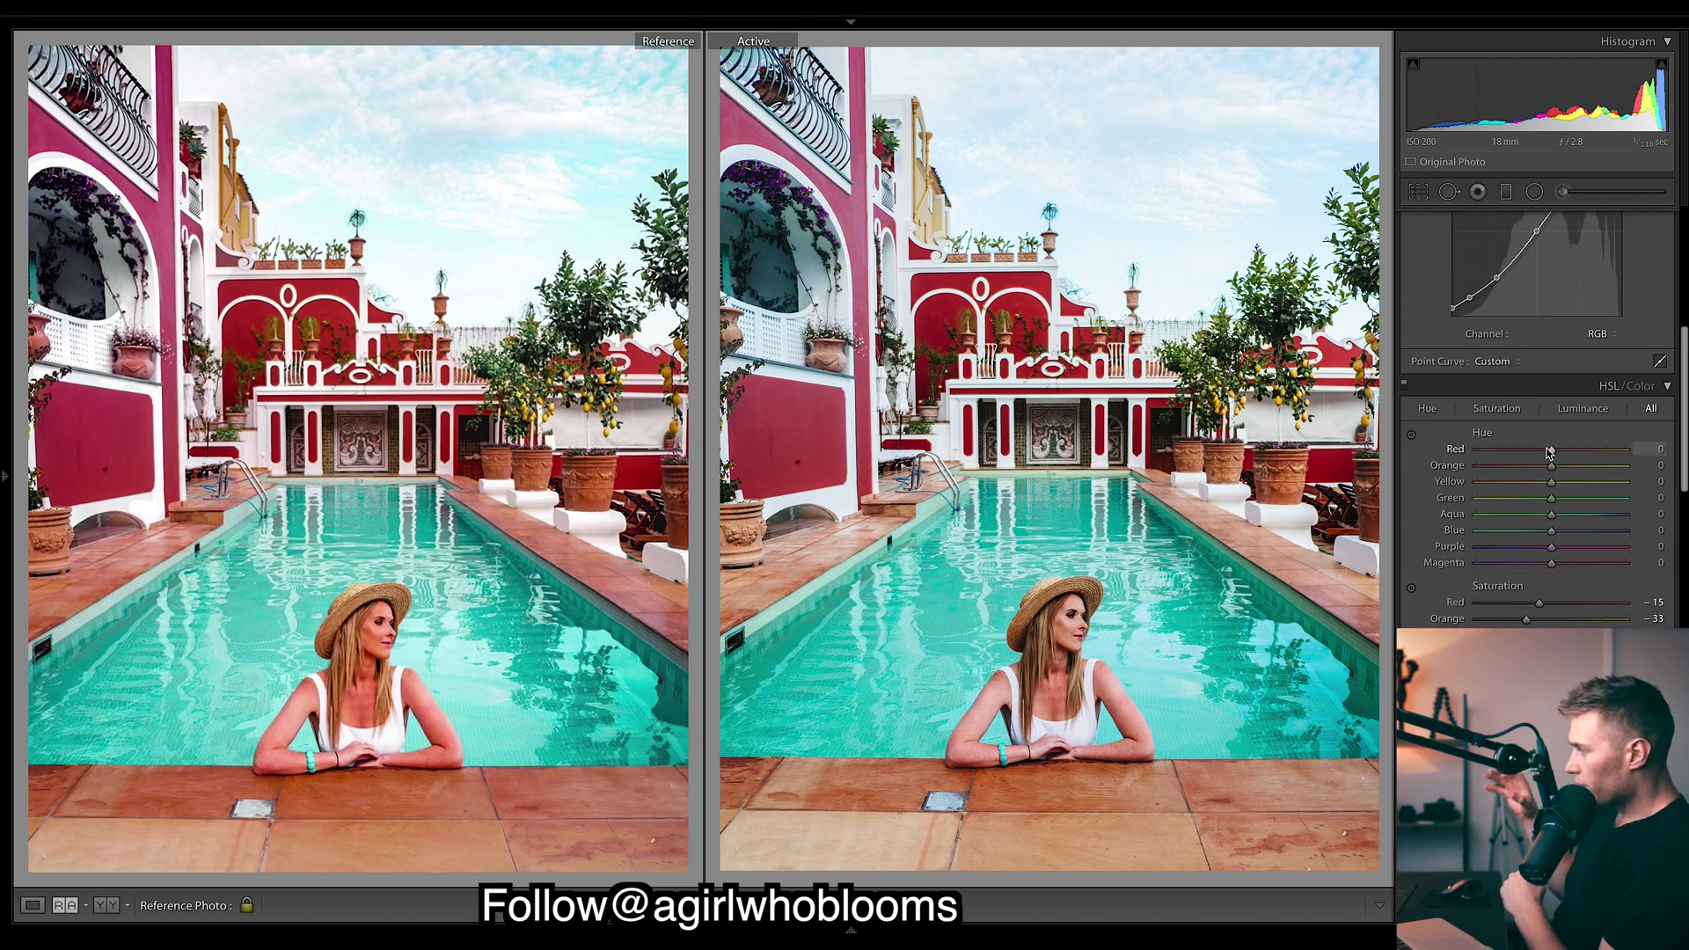
drag(1555, 452, 1558, 449)
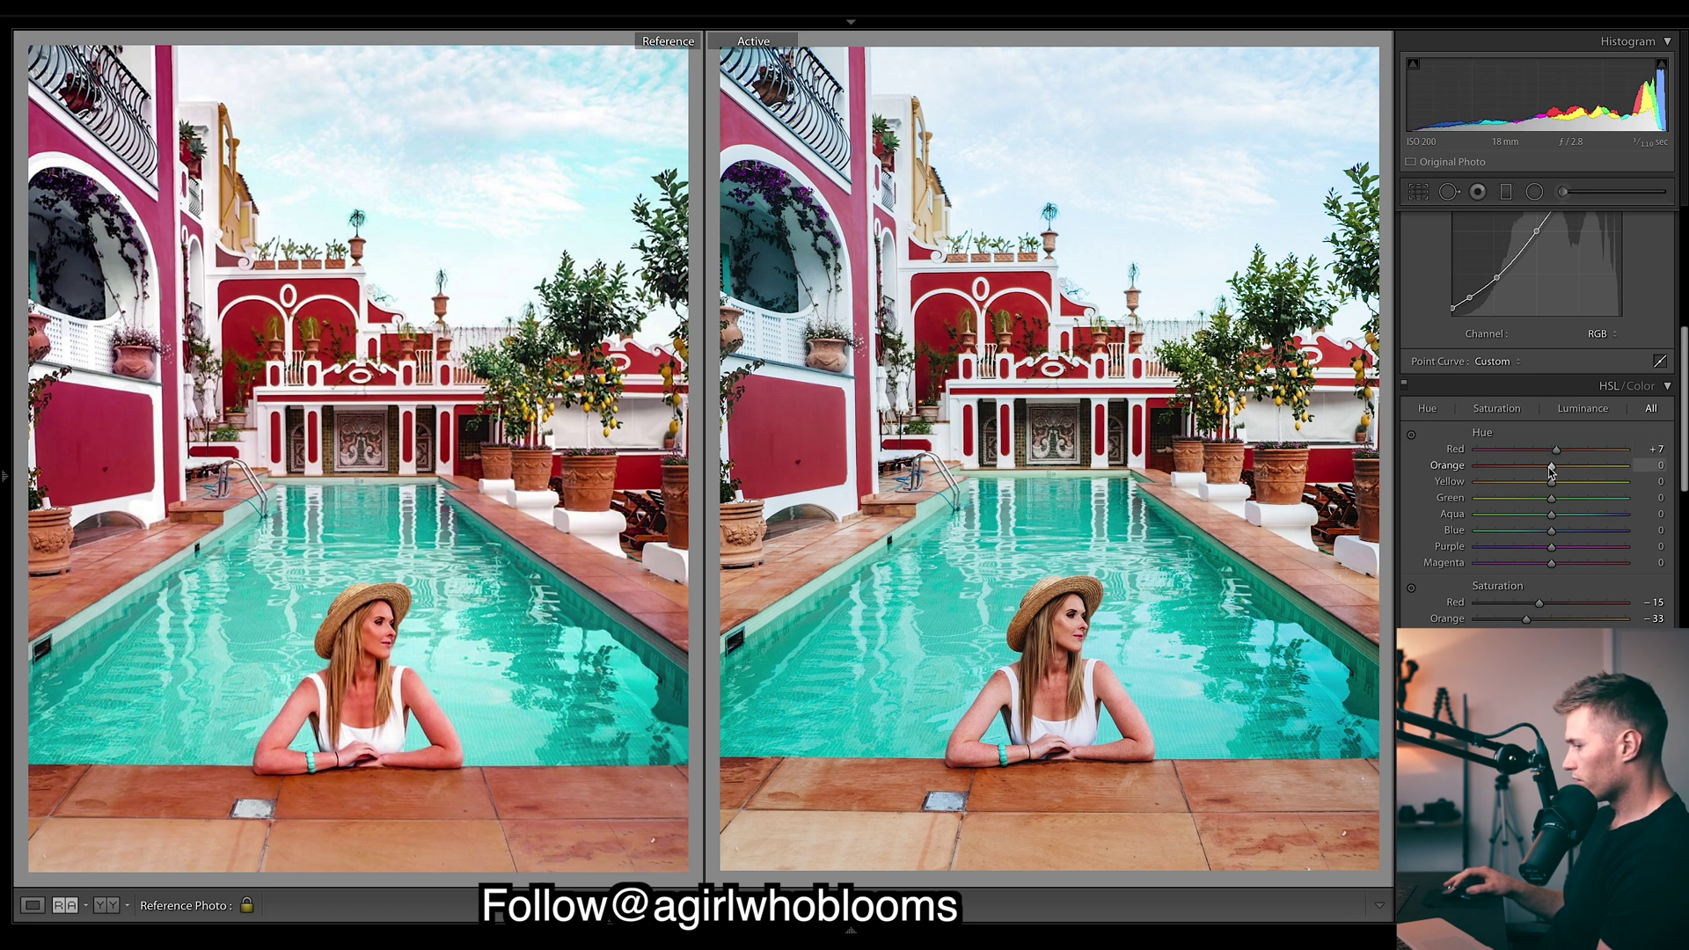
mouse_move(1551, 481)
mouse_down()
mouse_move(1531, 480)
mouse_move(1566, 481)
mouse_up()
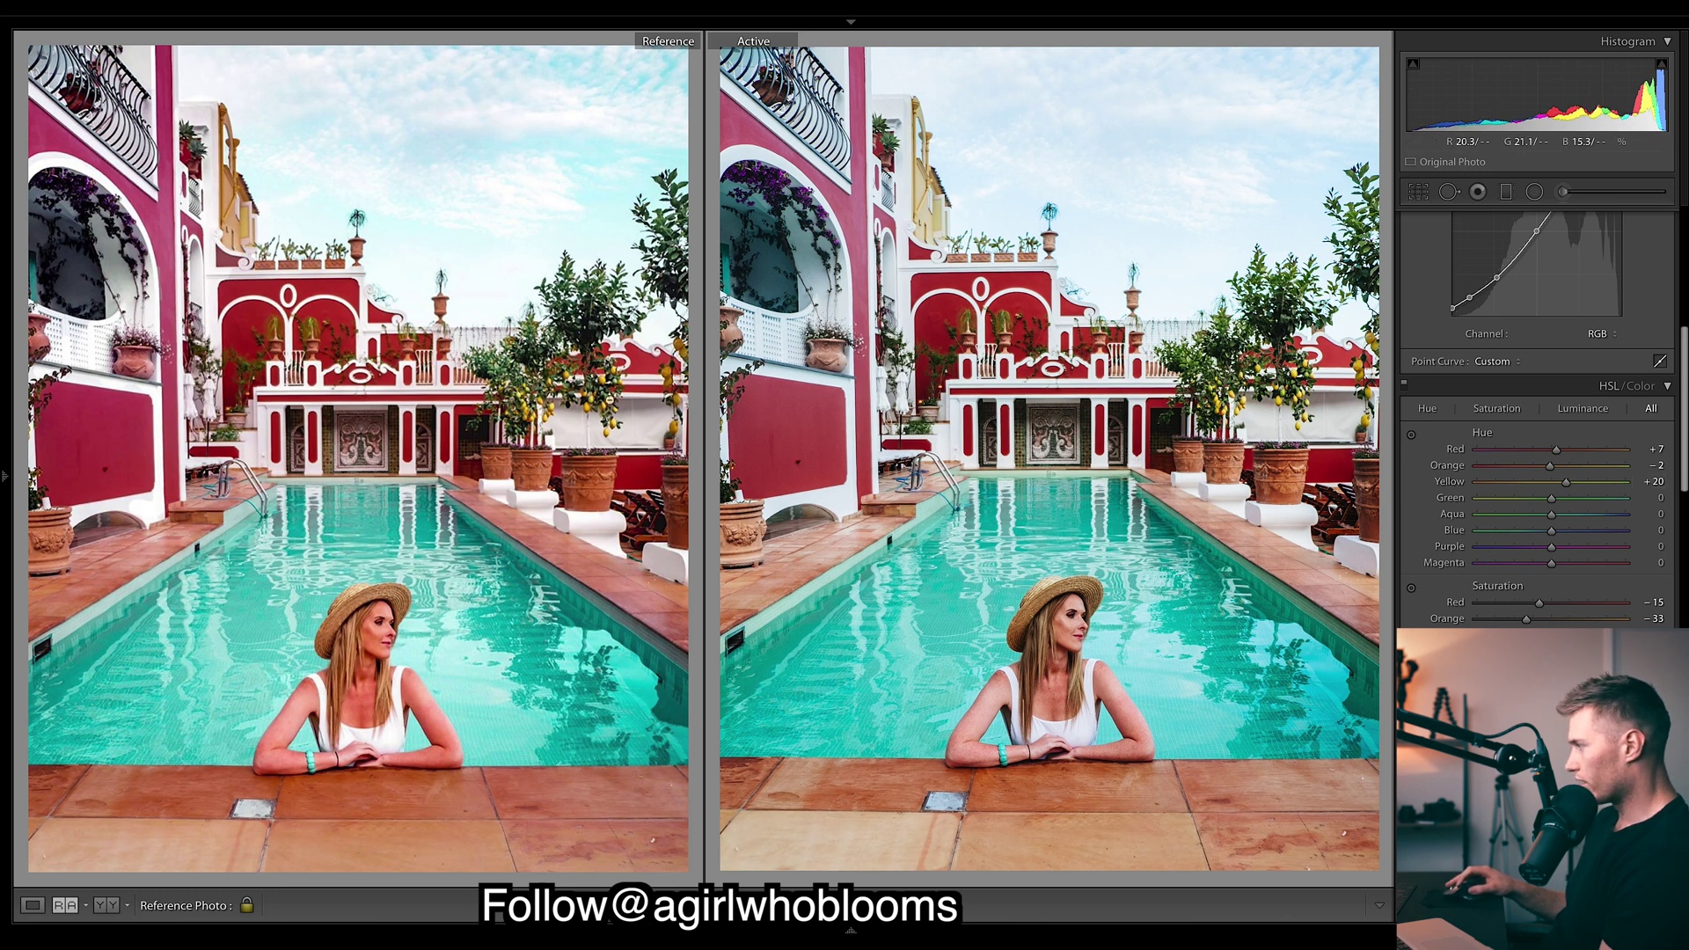
Set the split toning highlights to Hue 10 and Saturation 9
drag(1684, 393, 1685, 481)
scroll(1631, 476, down, 2)
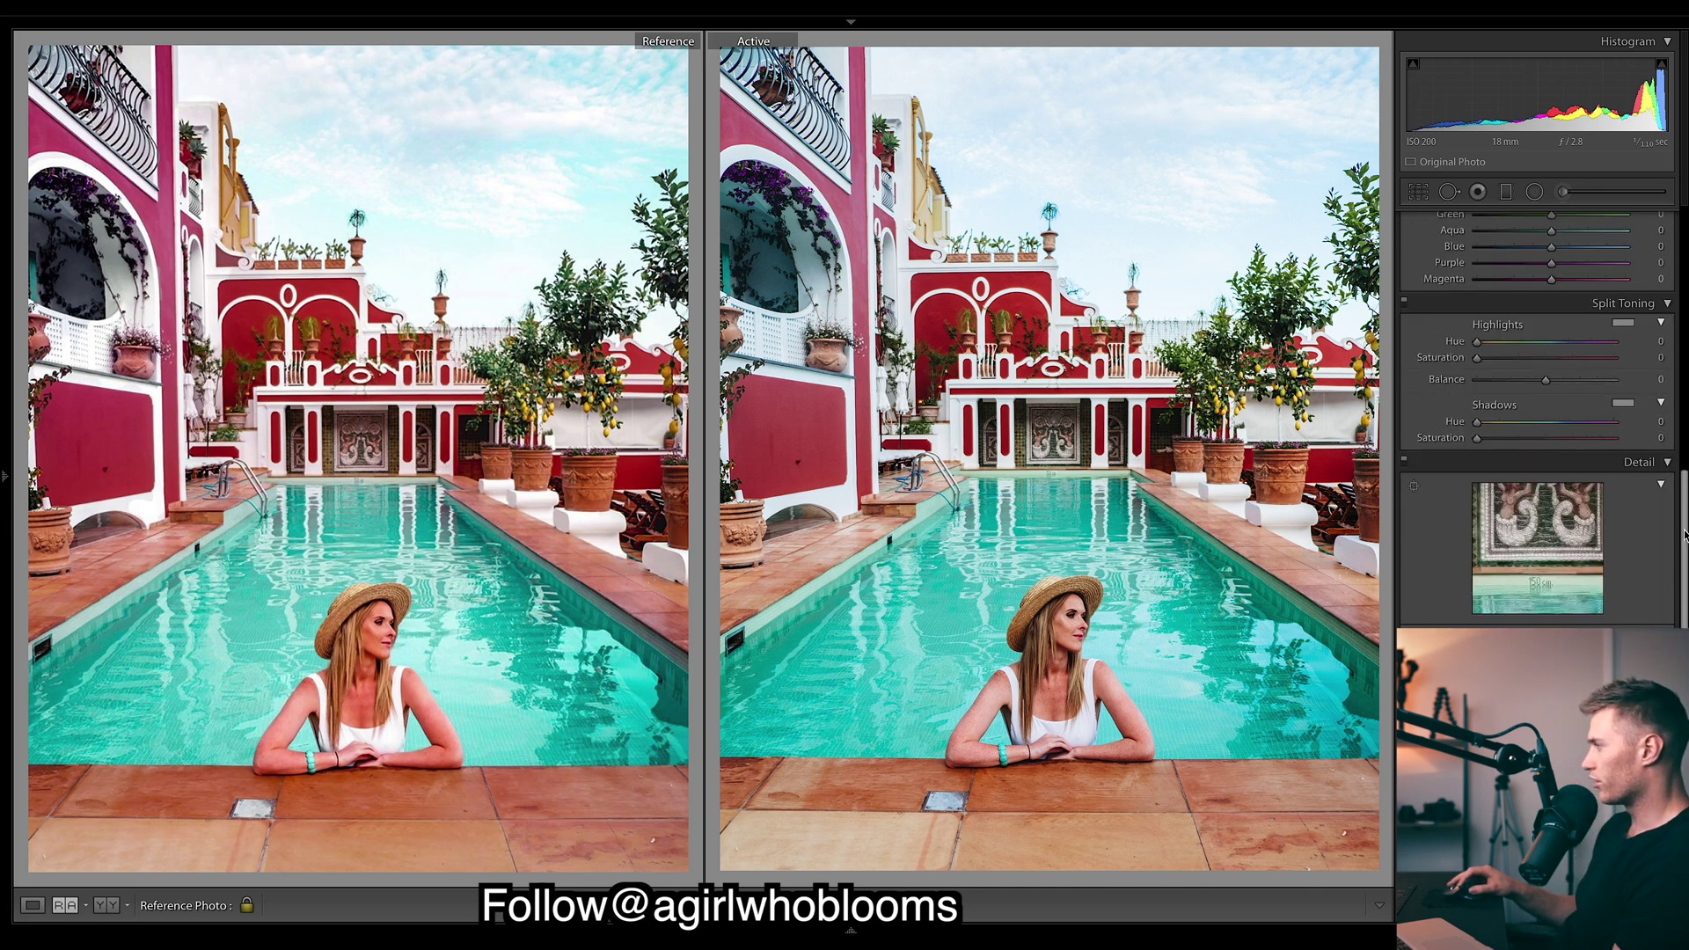
scroll(1479, 310, up, 4)
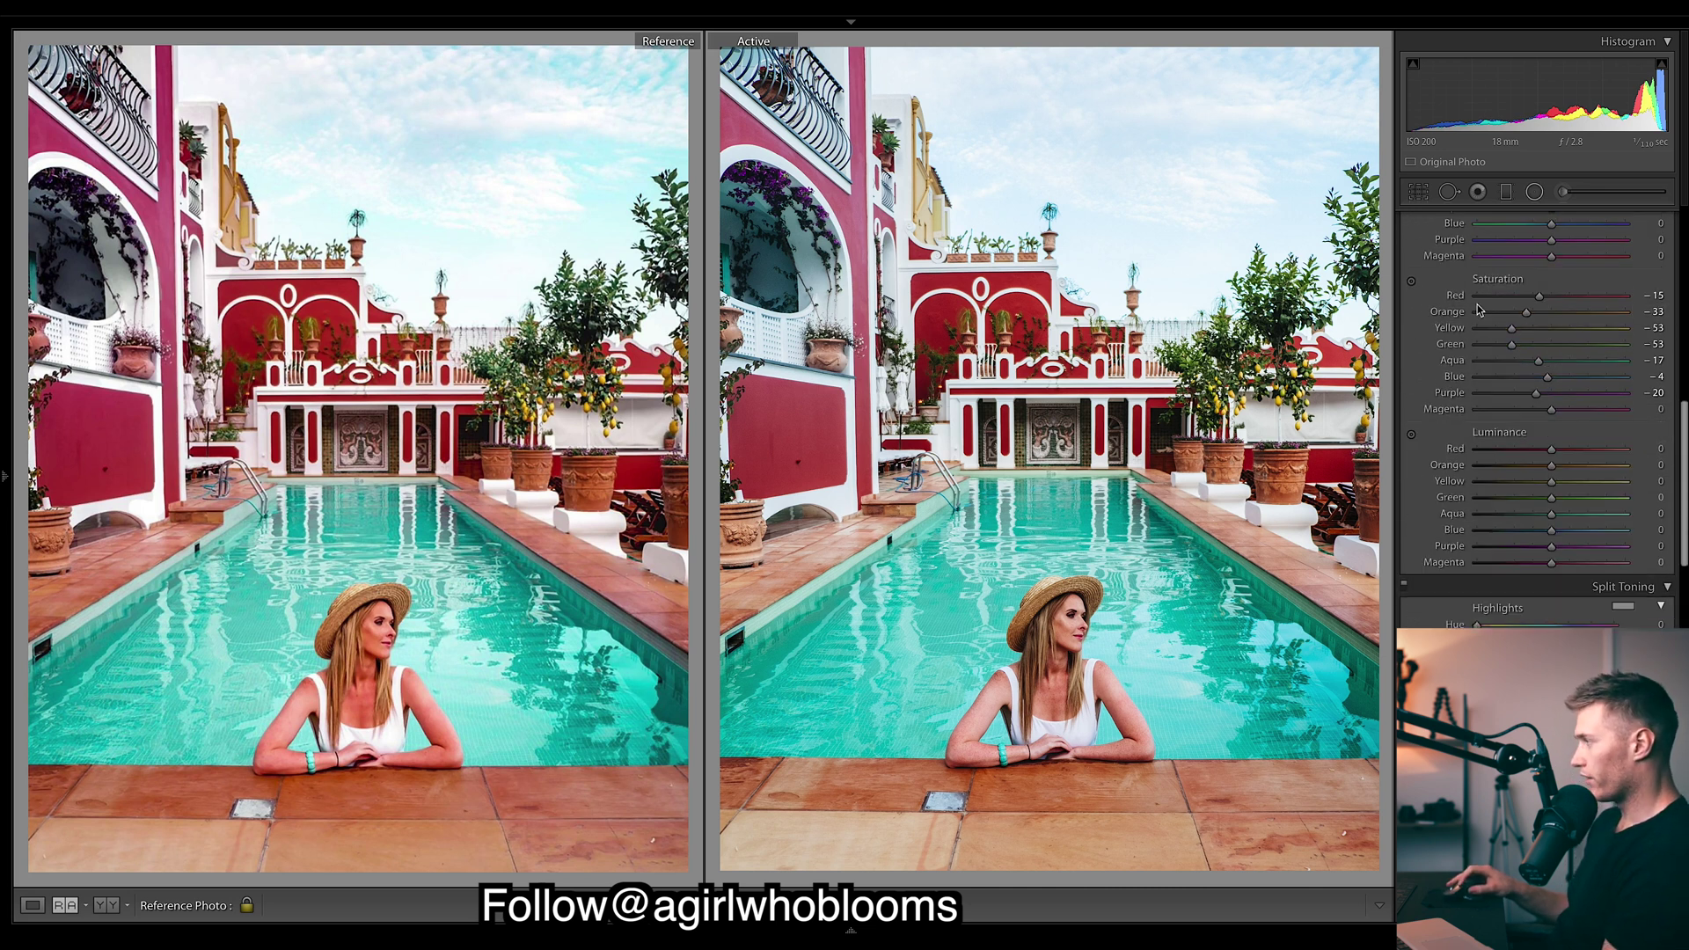
scroll(1685, 433, down, 4)
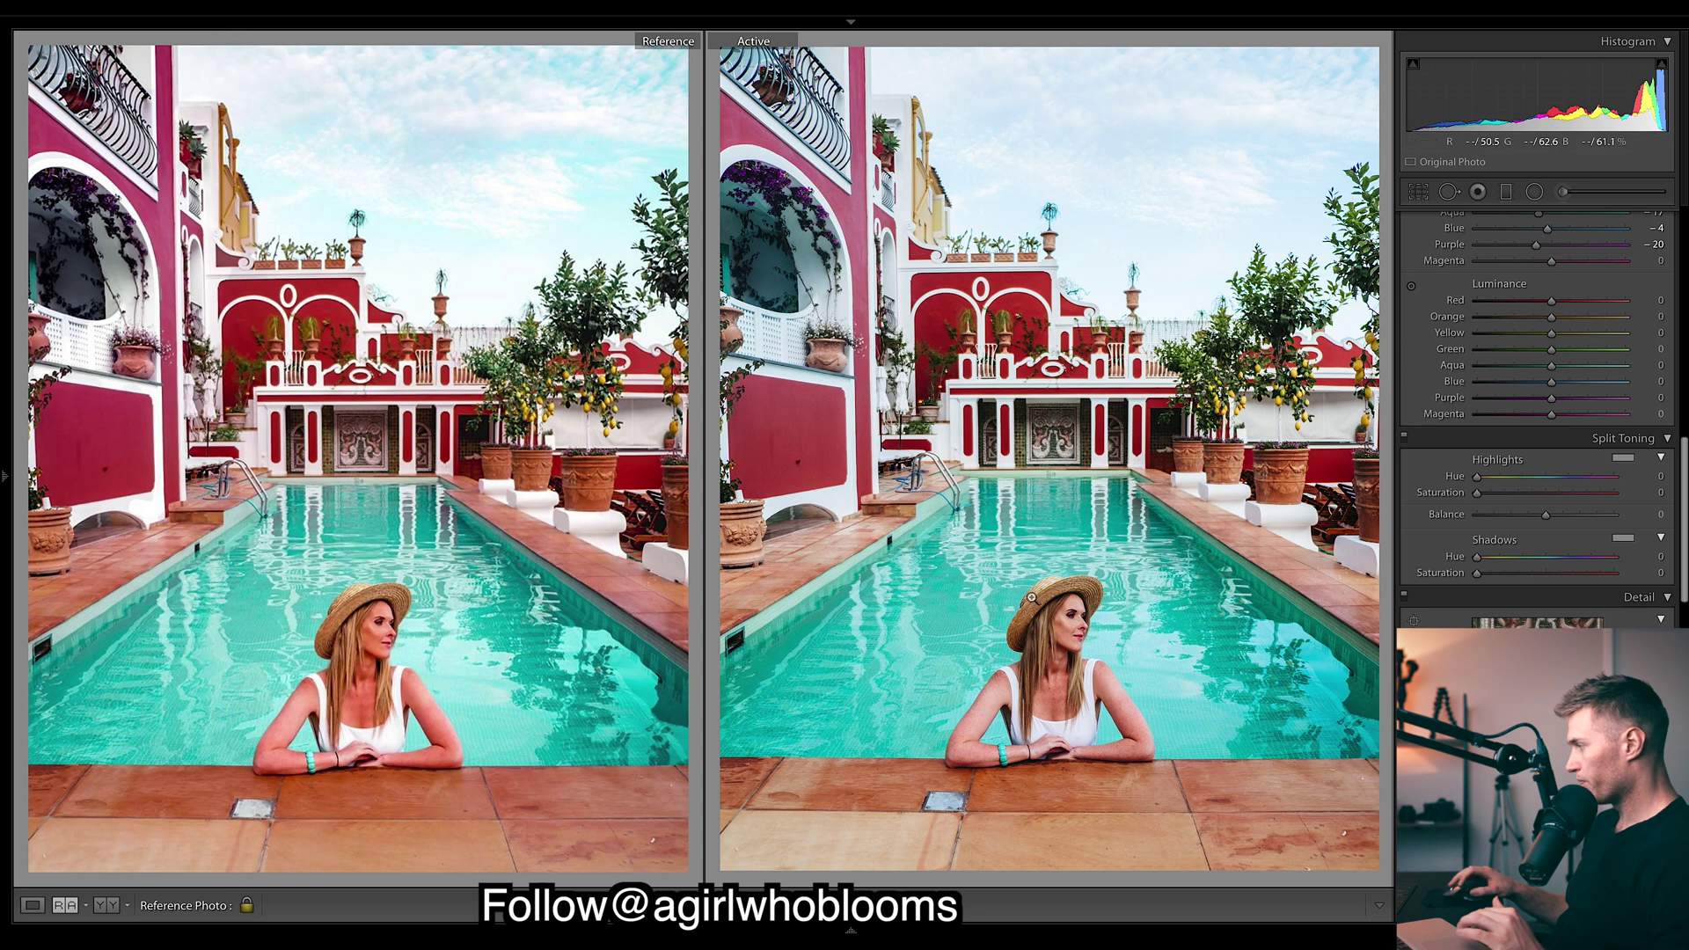
click(792, 498)
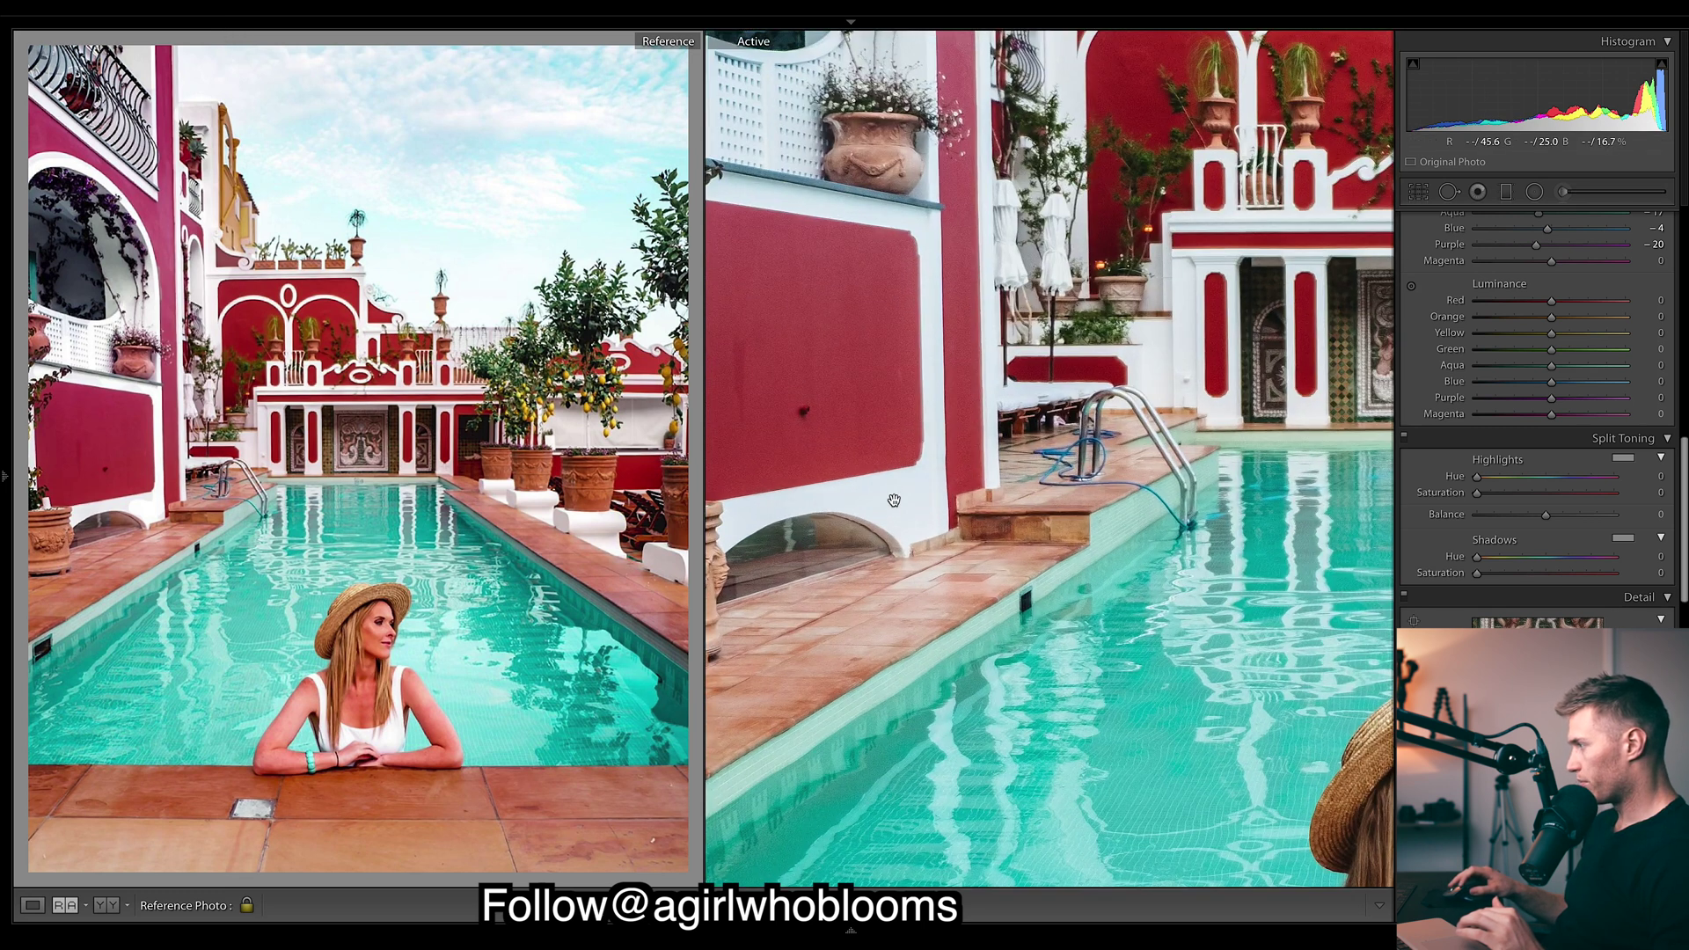
click(894, 499)
mouse_move(1477, 476)
mouse_down()
mouse_move(1561, 502)
mouse_move(1486, 507)
mouse_up()
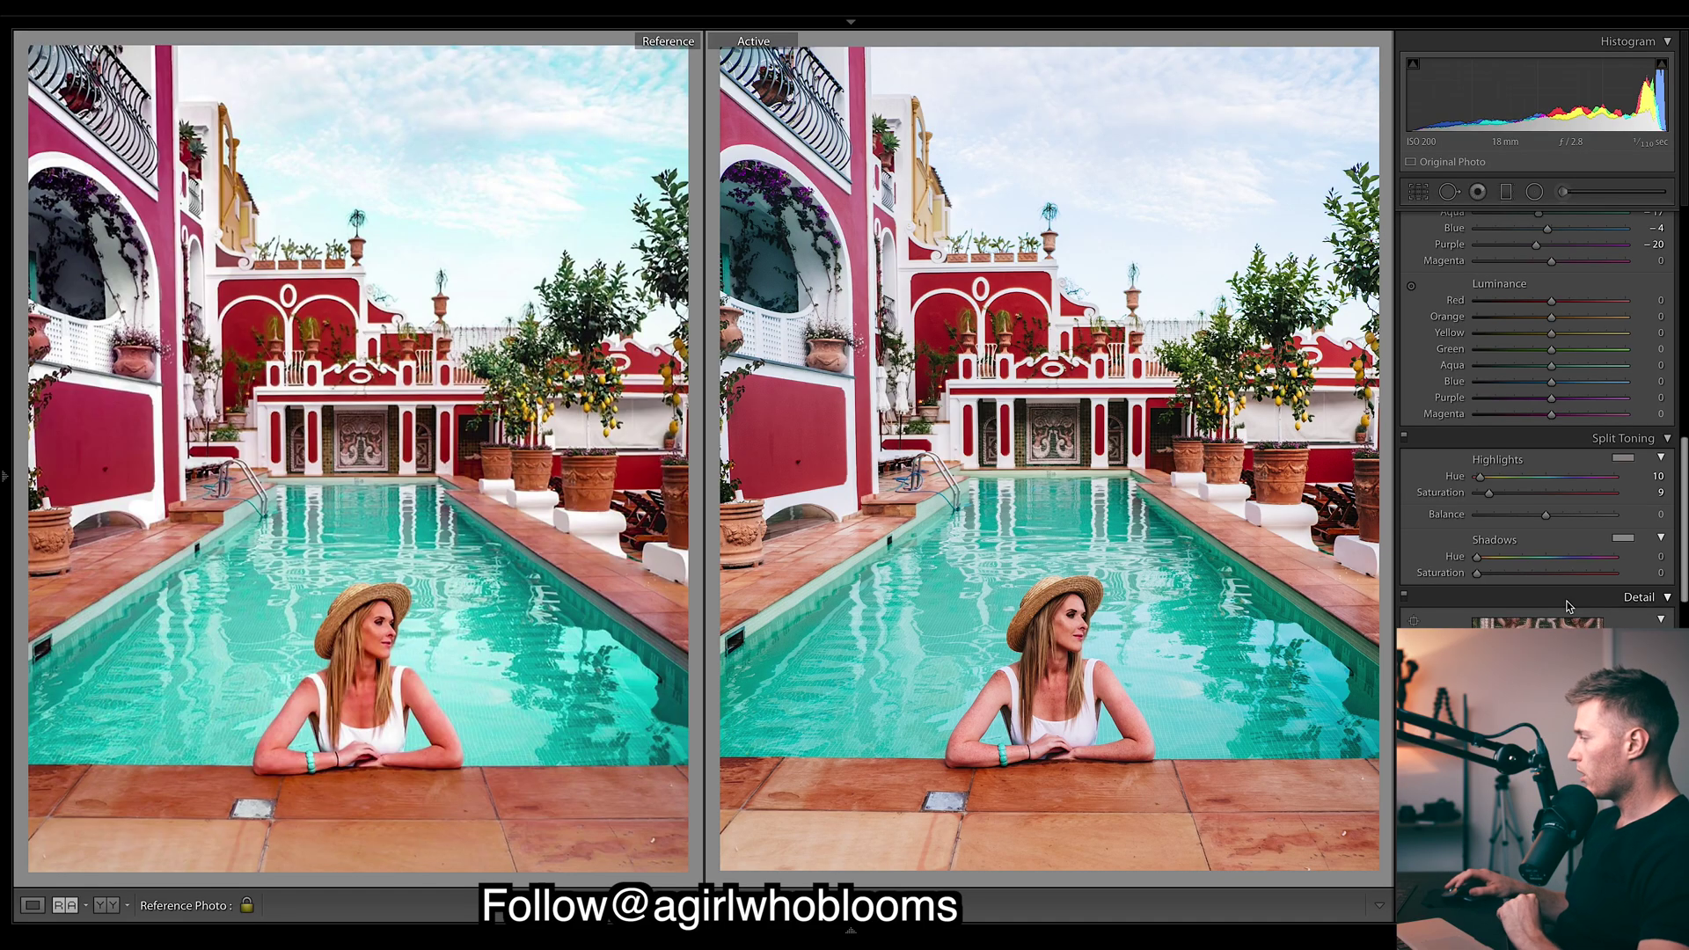
Set the split toning shadows to Saturation 11, leaving their hue at 0
double_click(1483, 557)
drag(1476, 575, 1493, 575)
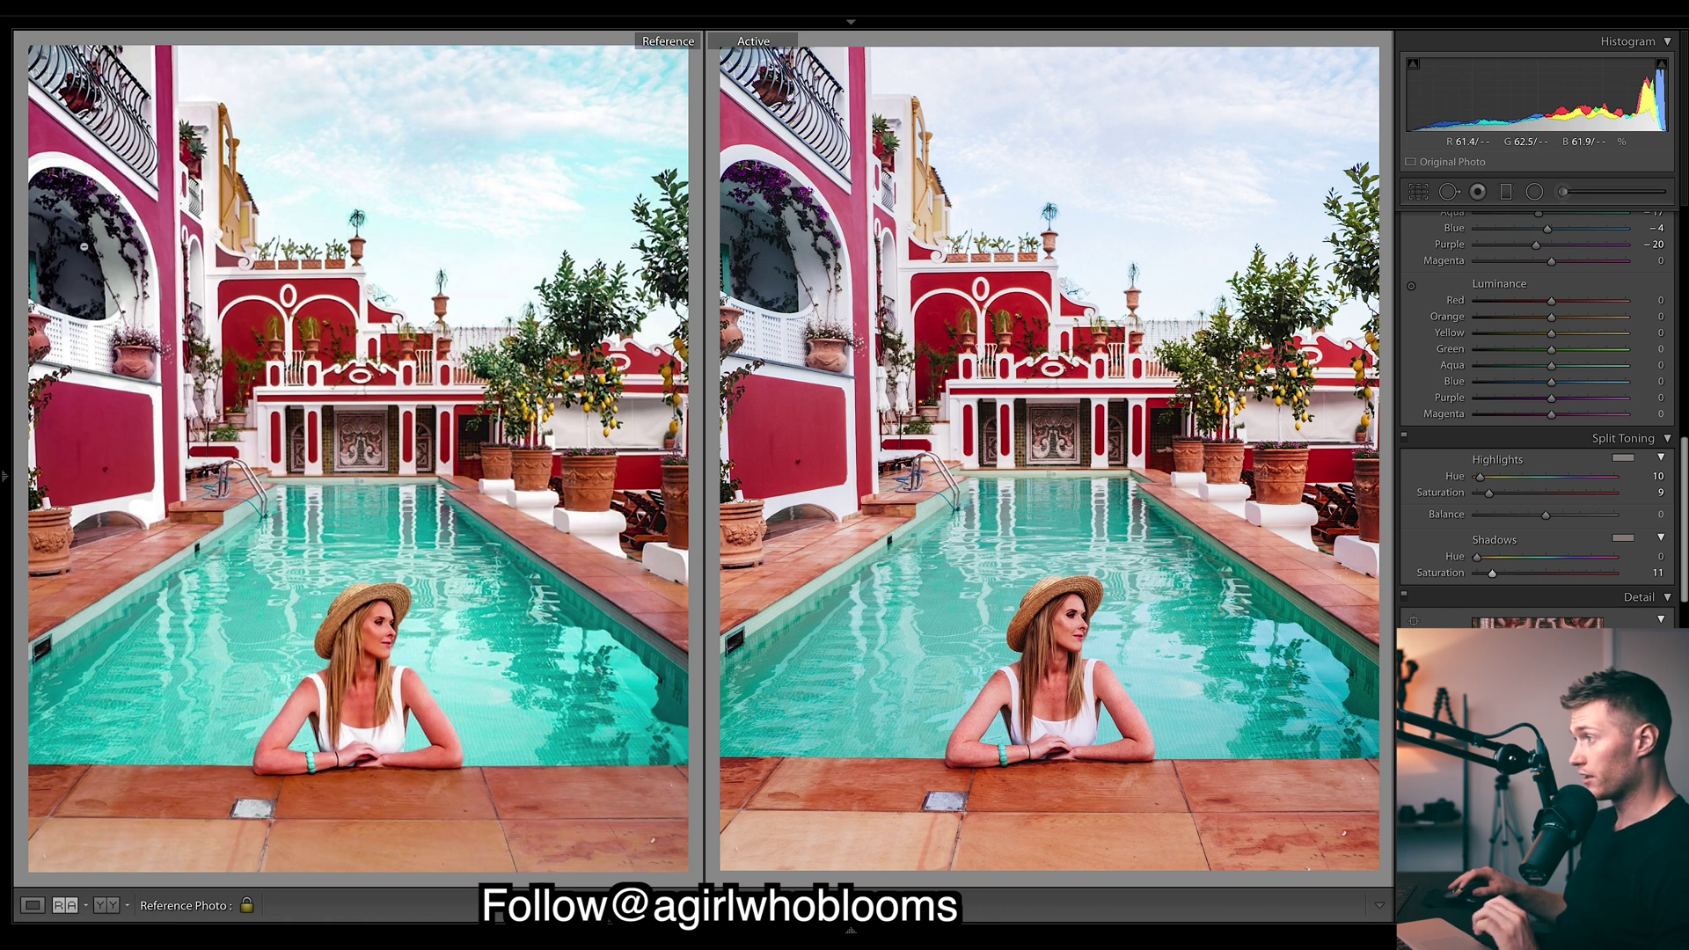
drag(1492, 572, 1518, 576)
double_click(1440, 573)
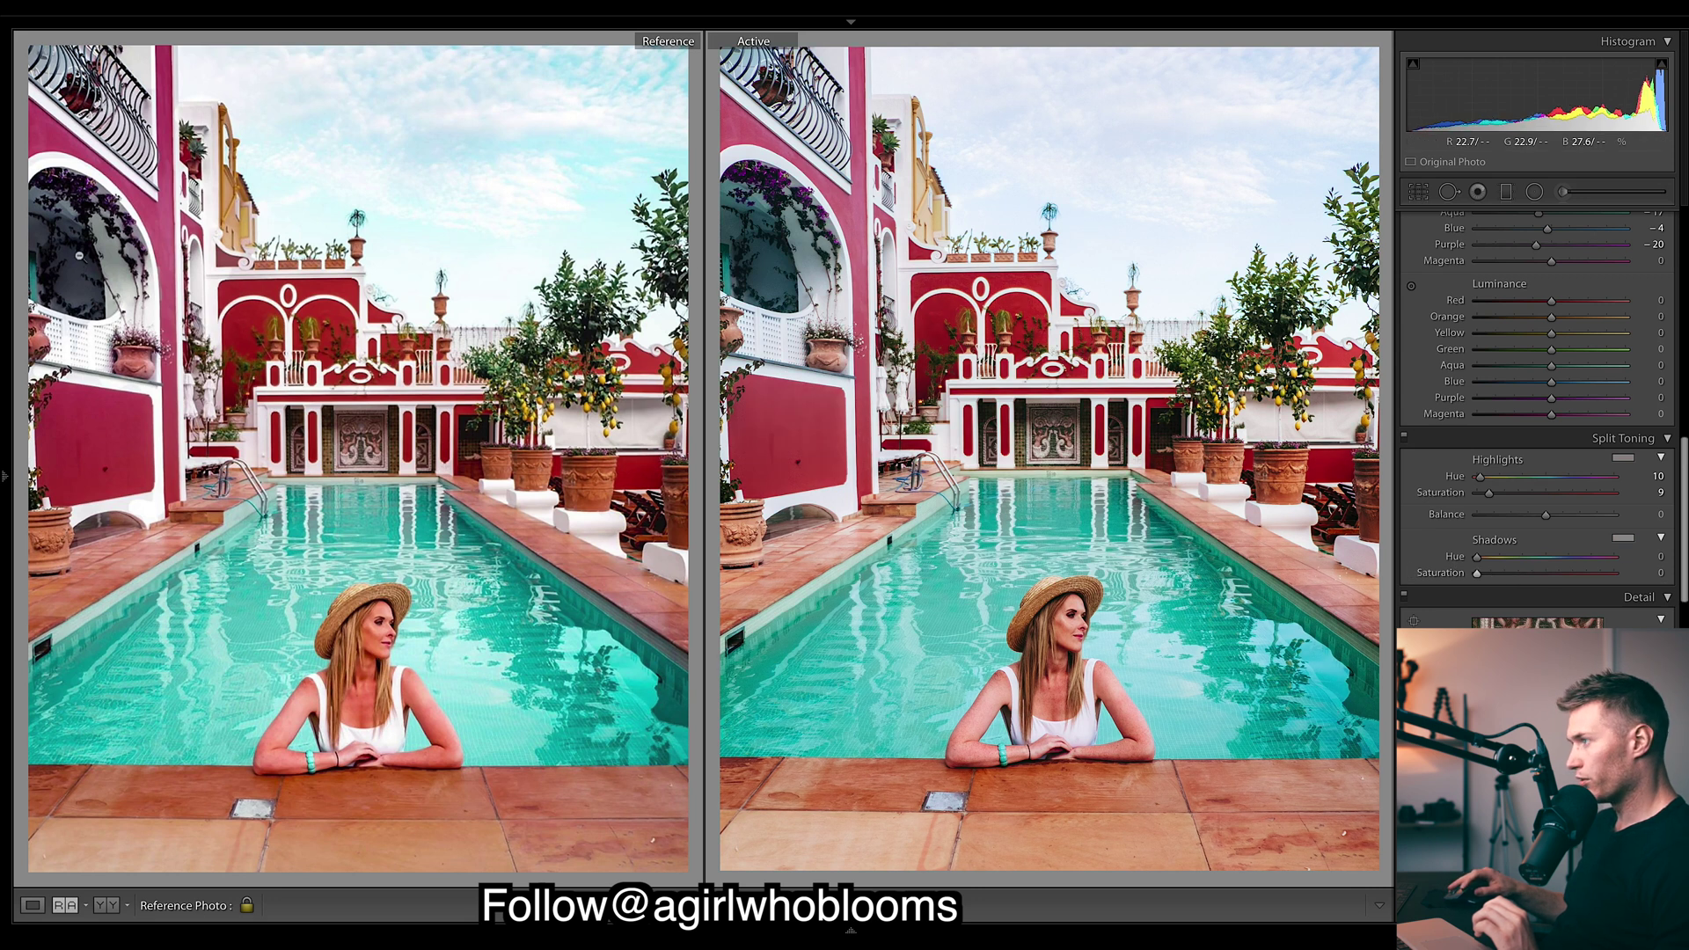
drag(1477, 573, 1520, 573)
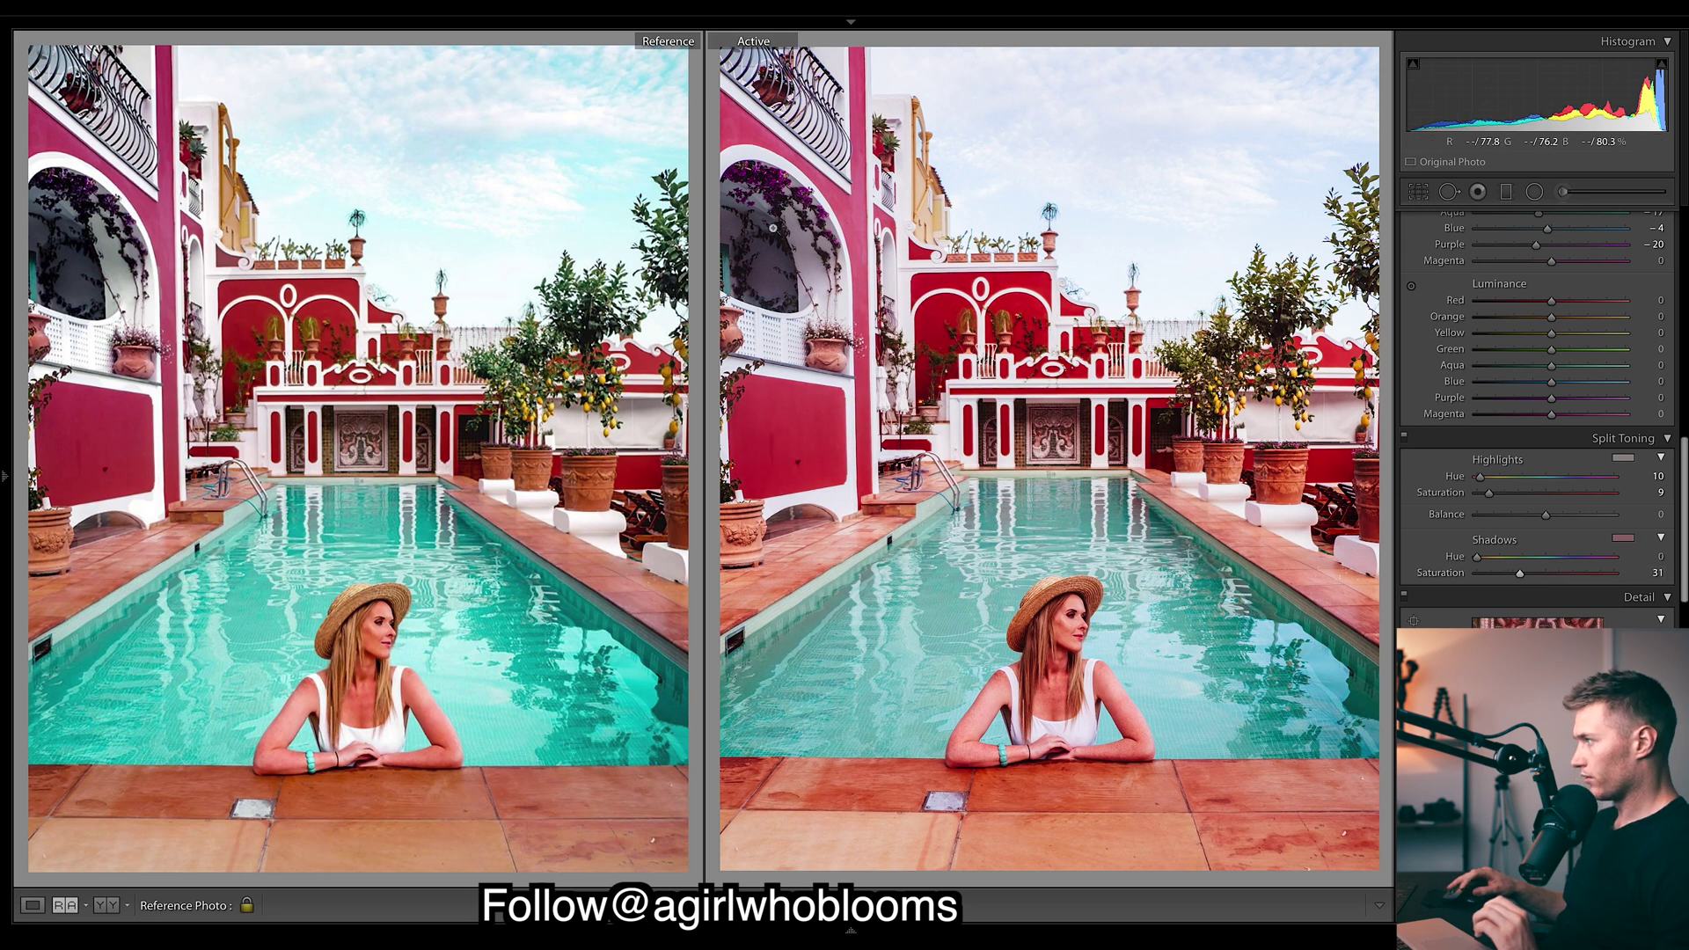
drag(1519, 574, 1489, 574)
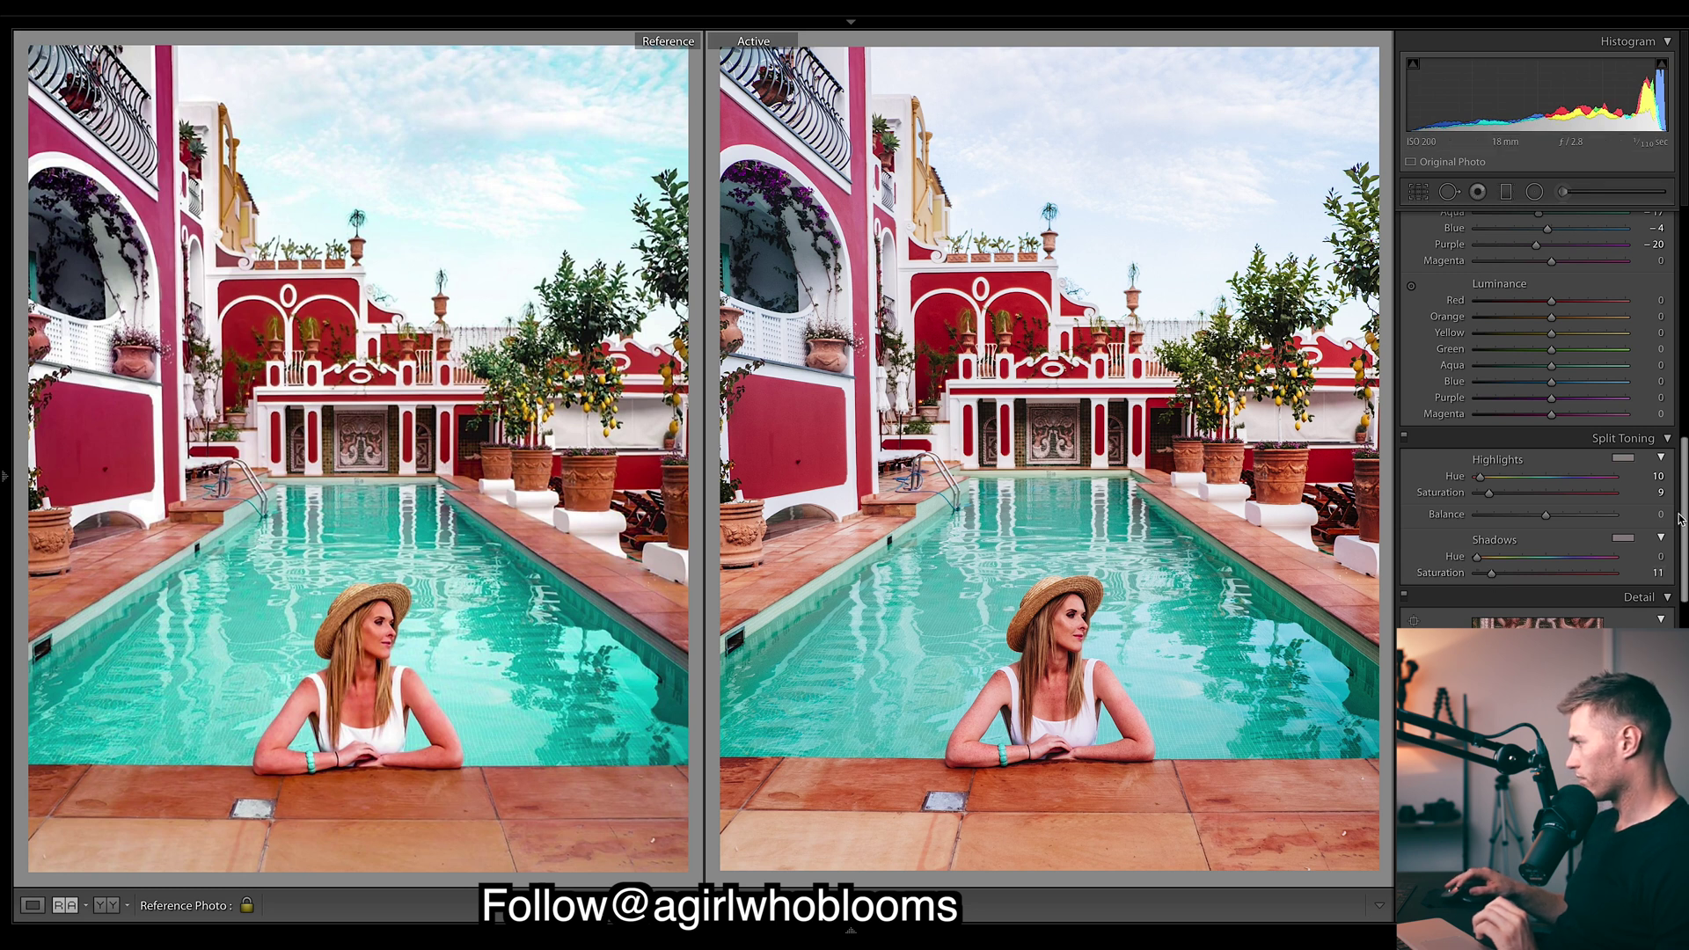
Set the HSL hue to Yellow +31, Green +20 and Aqua +6
scroll(1490, 575, up, 4)
scroll(1535, 413, up, 2)
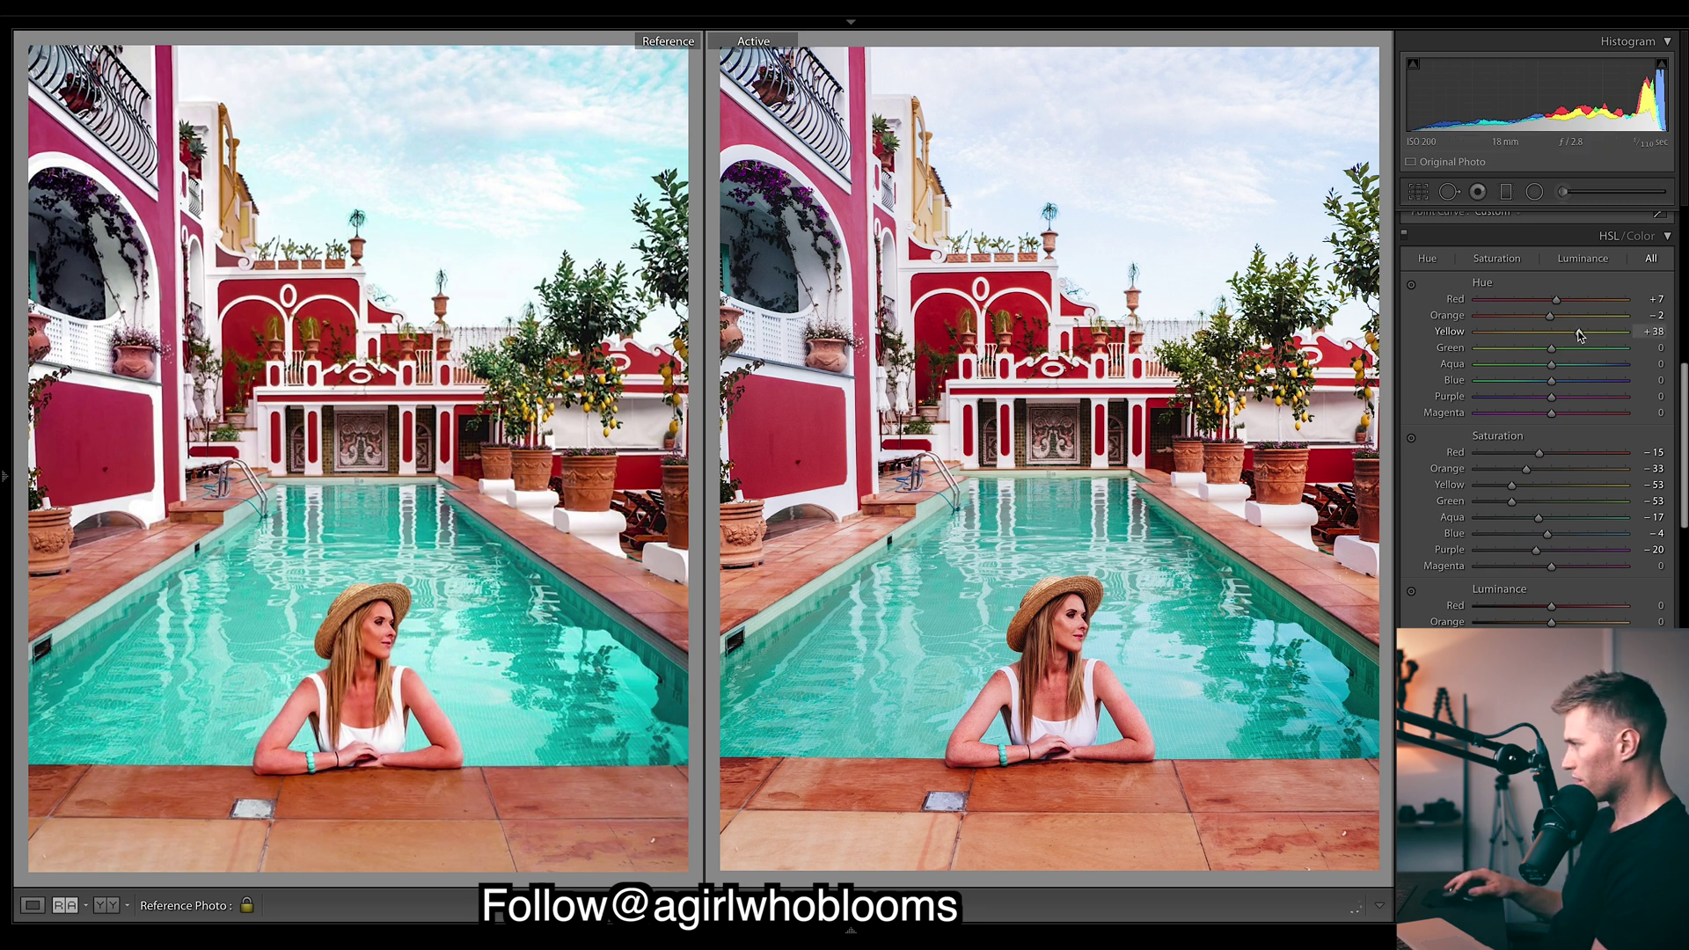
drag(1600, 332, 1625, 332)
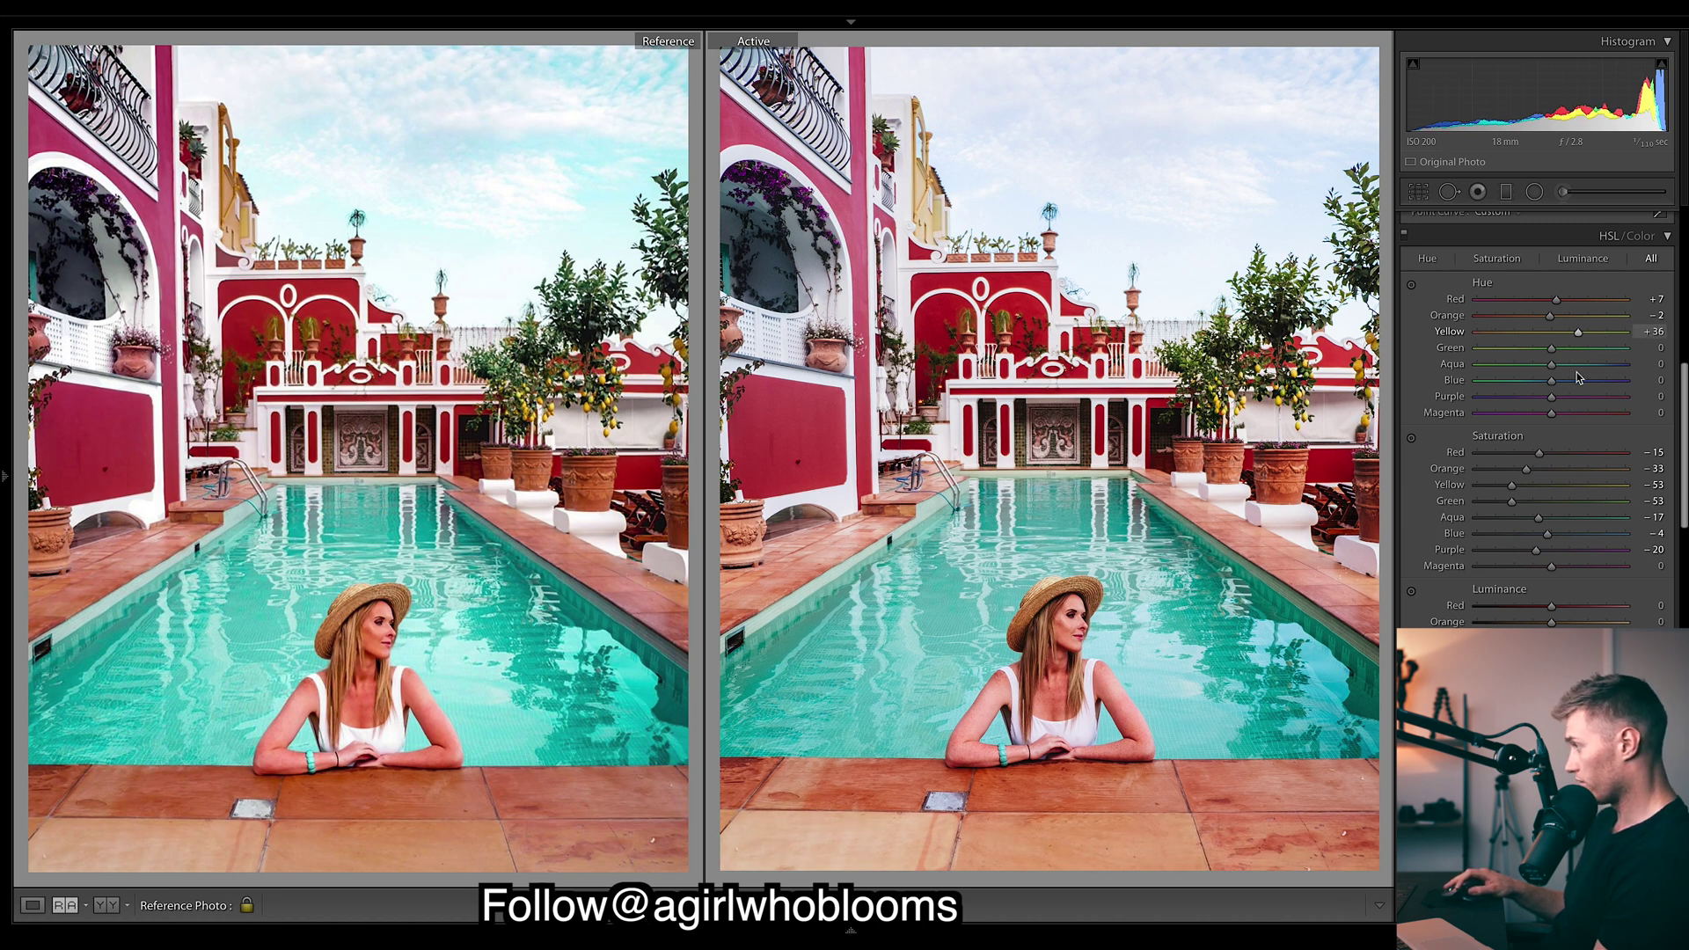
drag(1575, 355, 1644, 366)
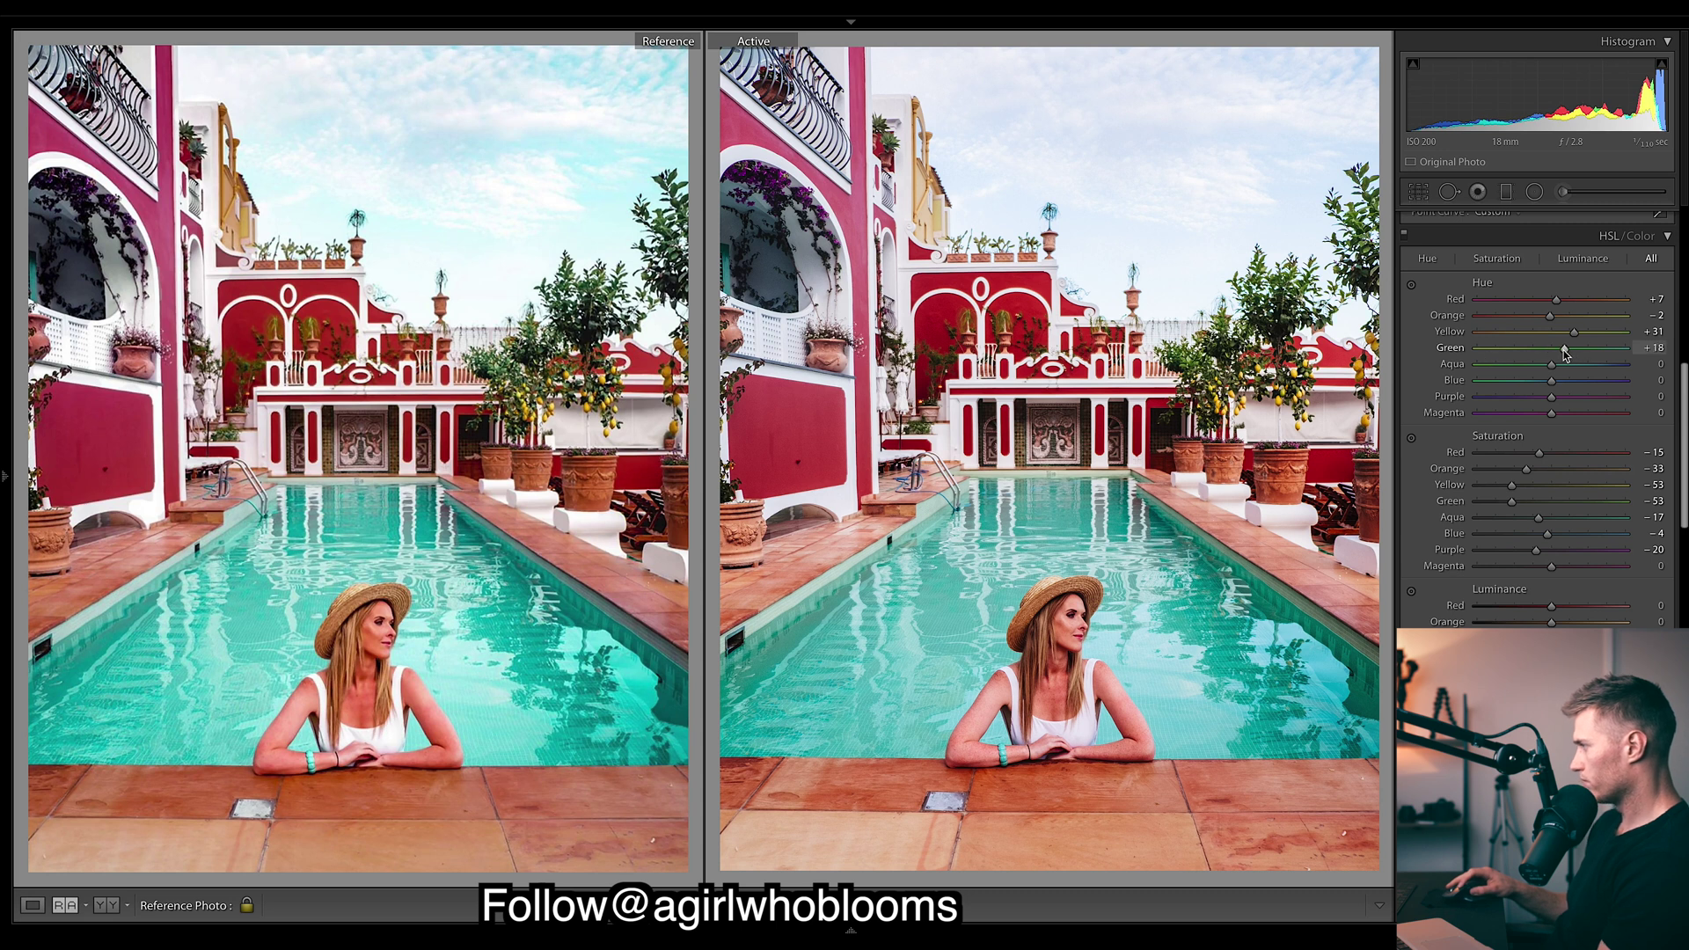
drag(1551, 363, 1560, 364)
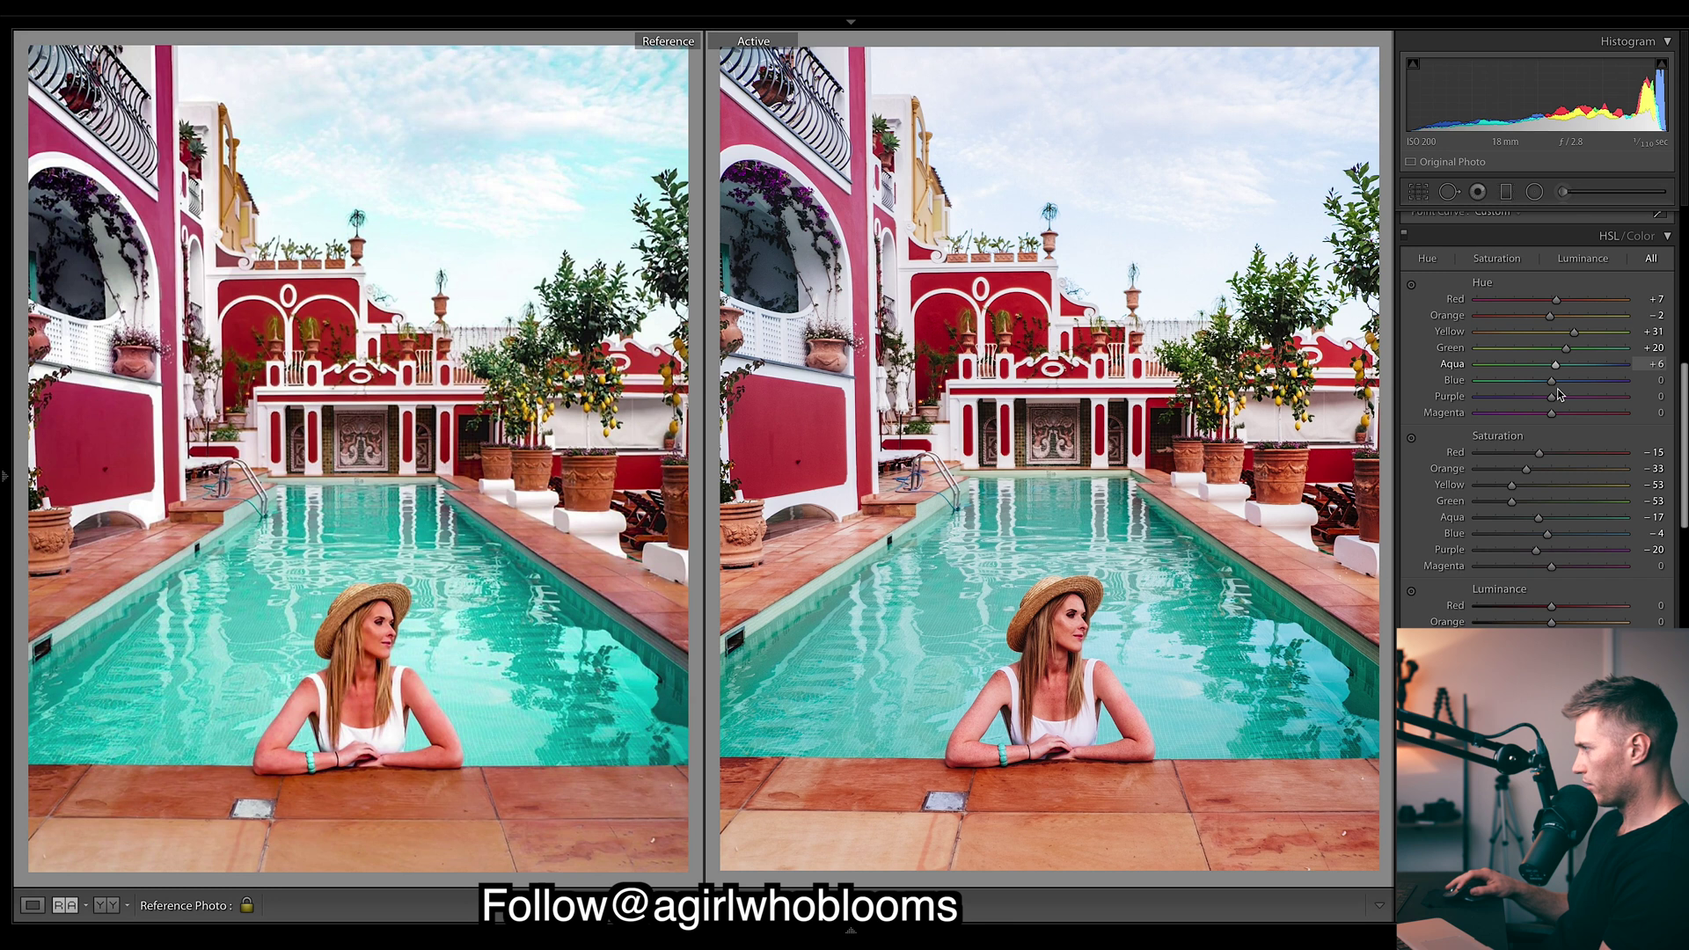
Adjust the HSL hue to Aqua +5, Blue -23 and Magenta -27
drag(1551, 380, 1625, 363)
key(ctrl+z)
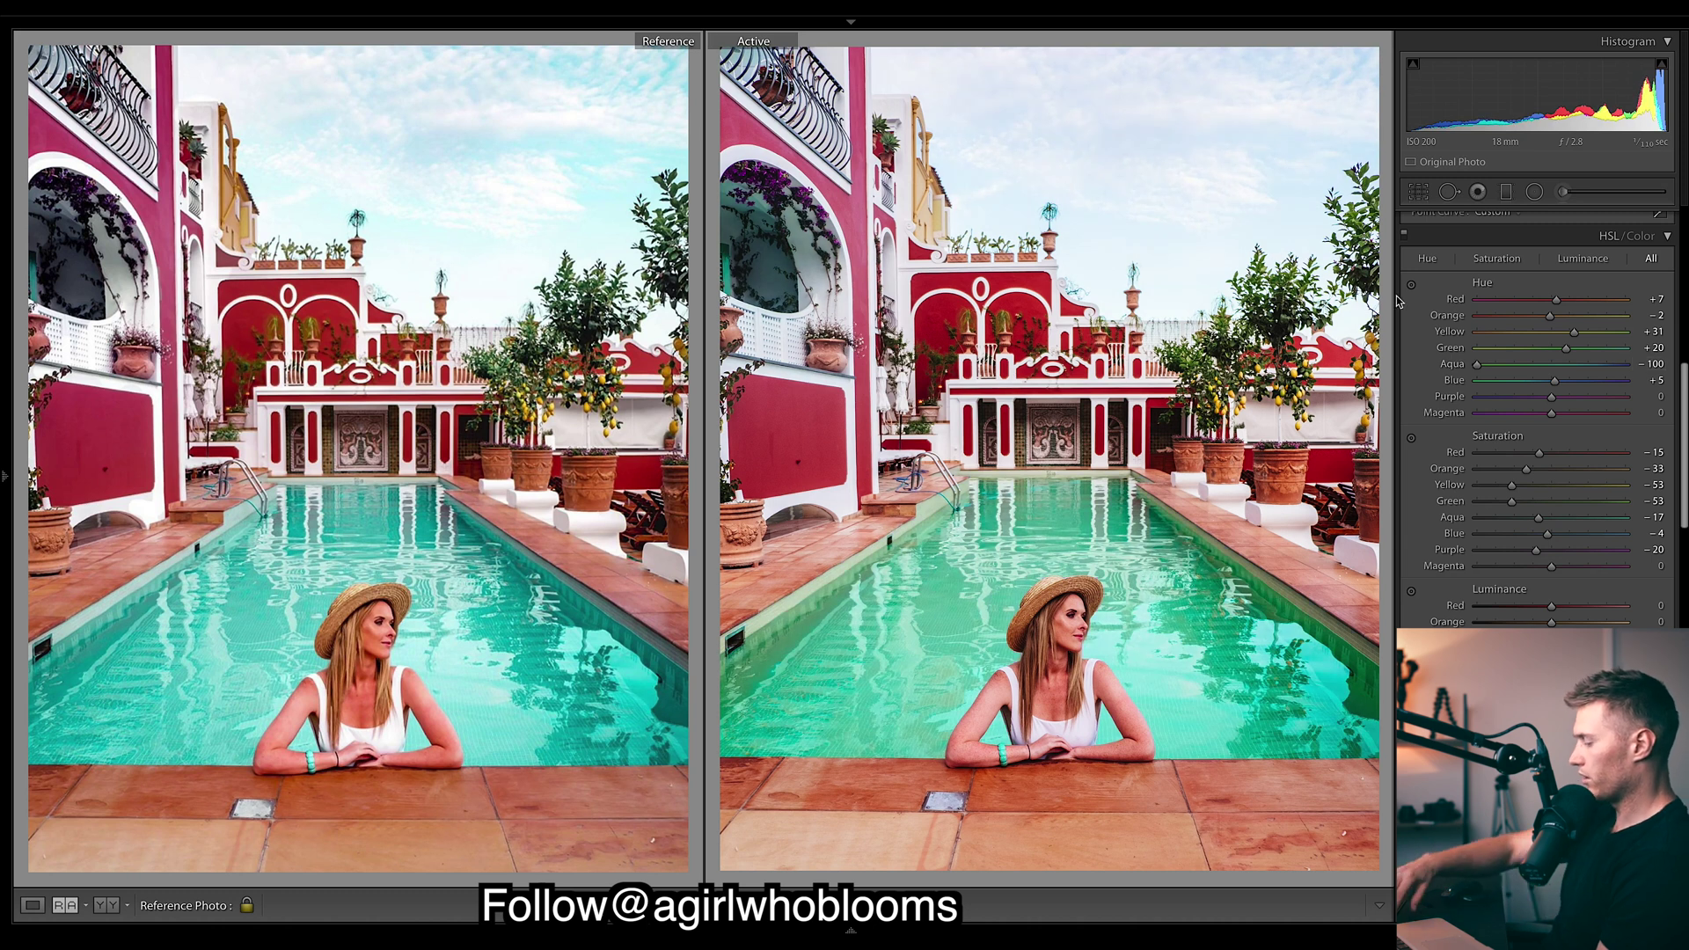
mouse_move(1554, 380)
mouse_down()
mouse_move(1493, 385)
mouse_move(1528, 385)
mouse_up()
key(ctrl+z)
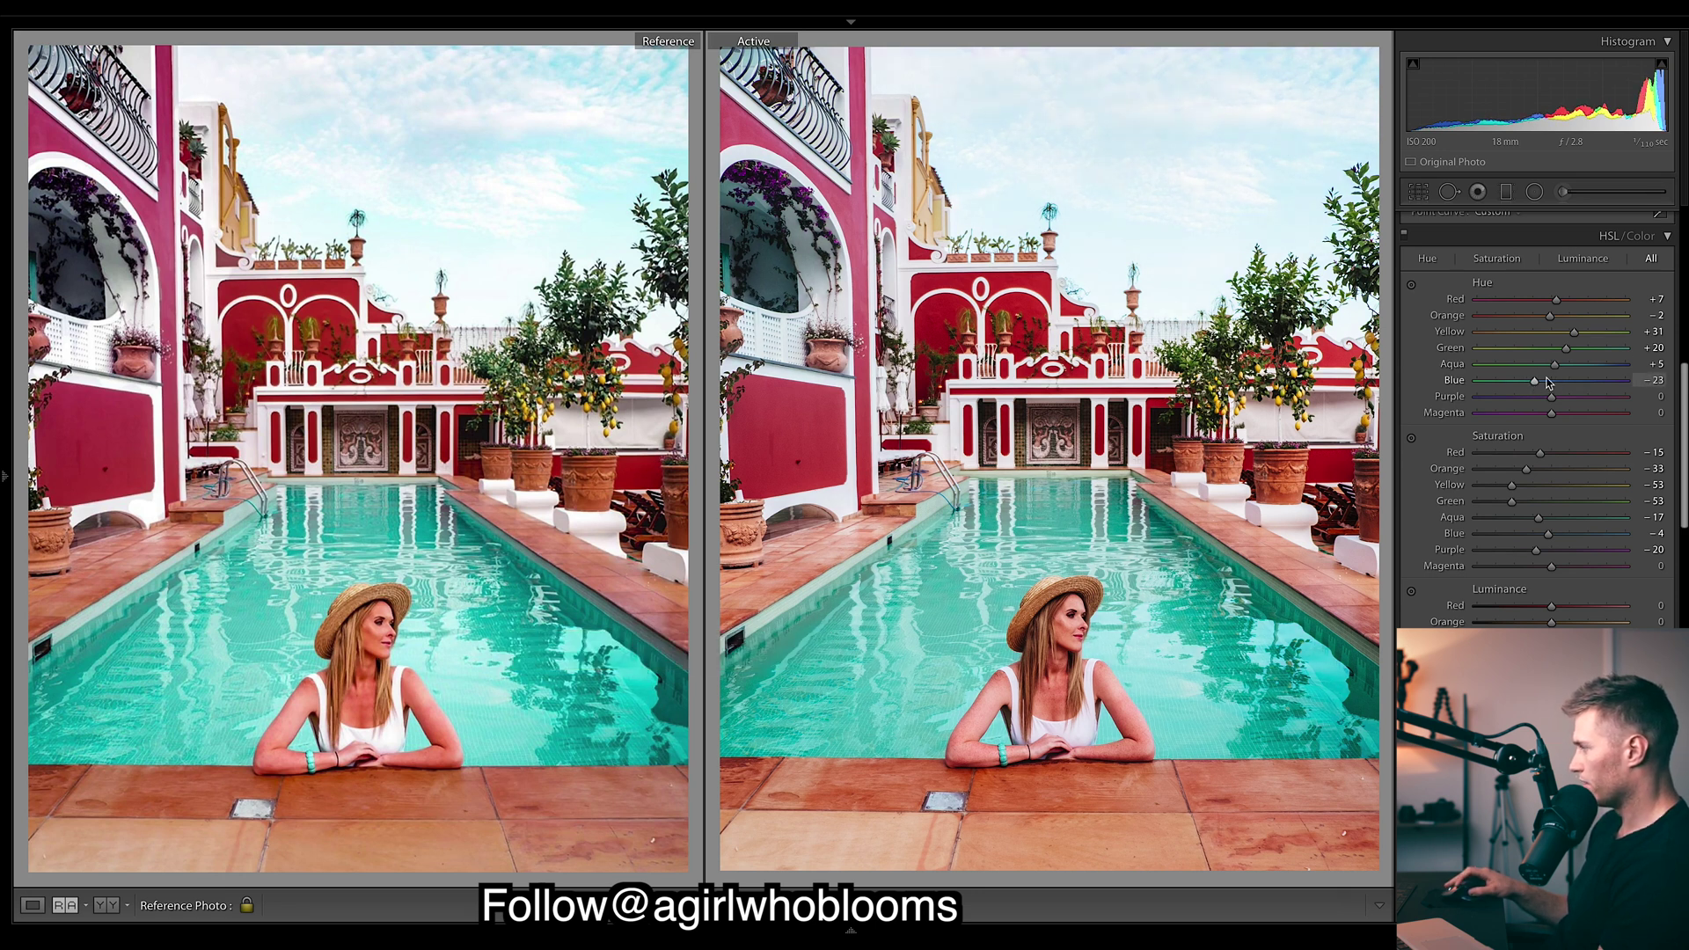
drag(1577, 370, 1547, 372)
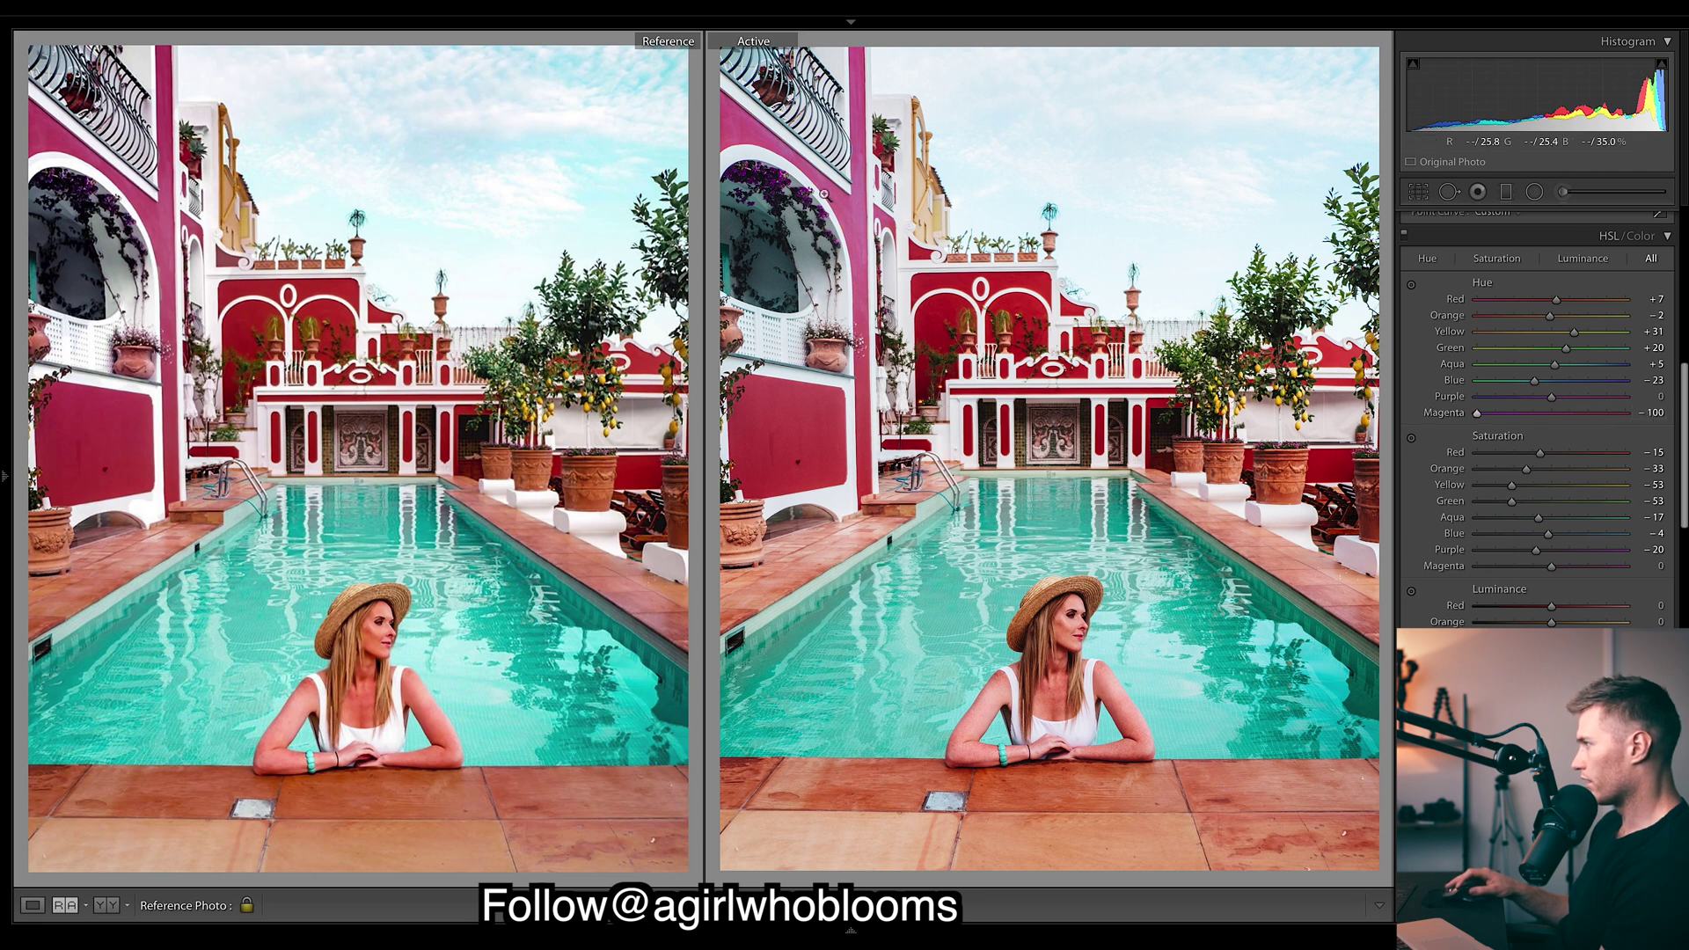
drag(1477, 412, 1514, 425)
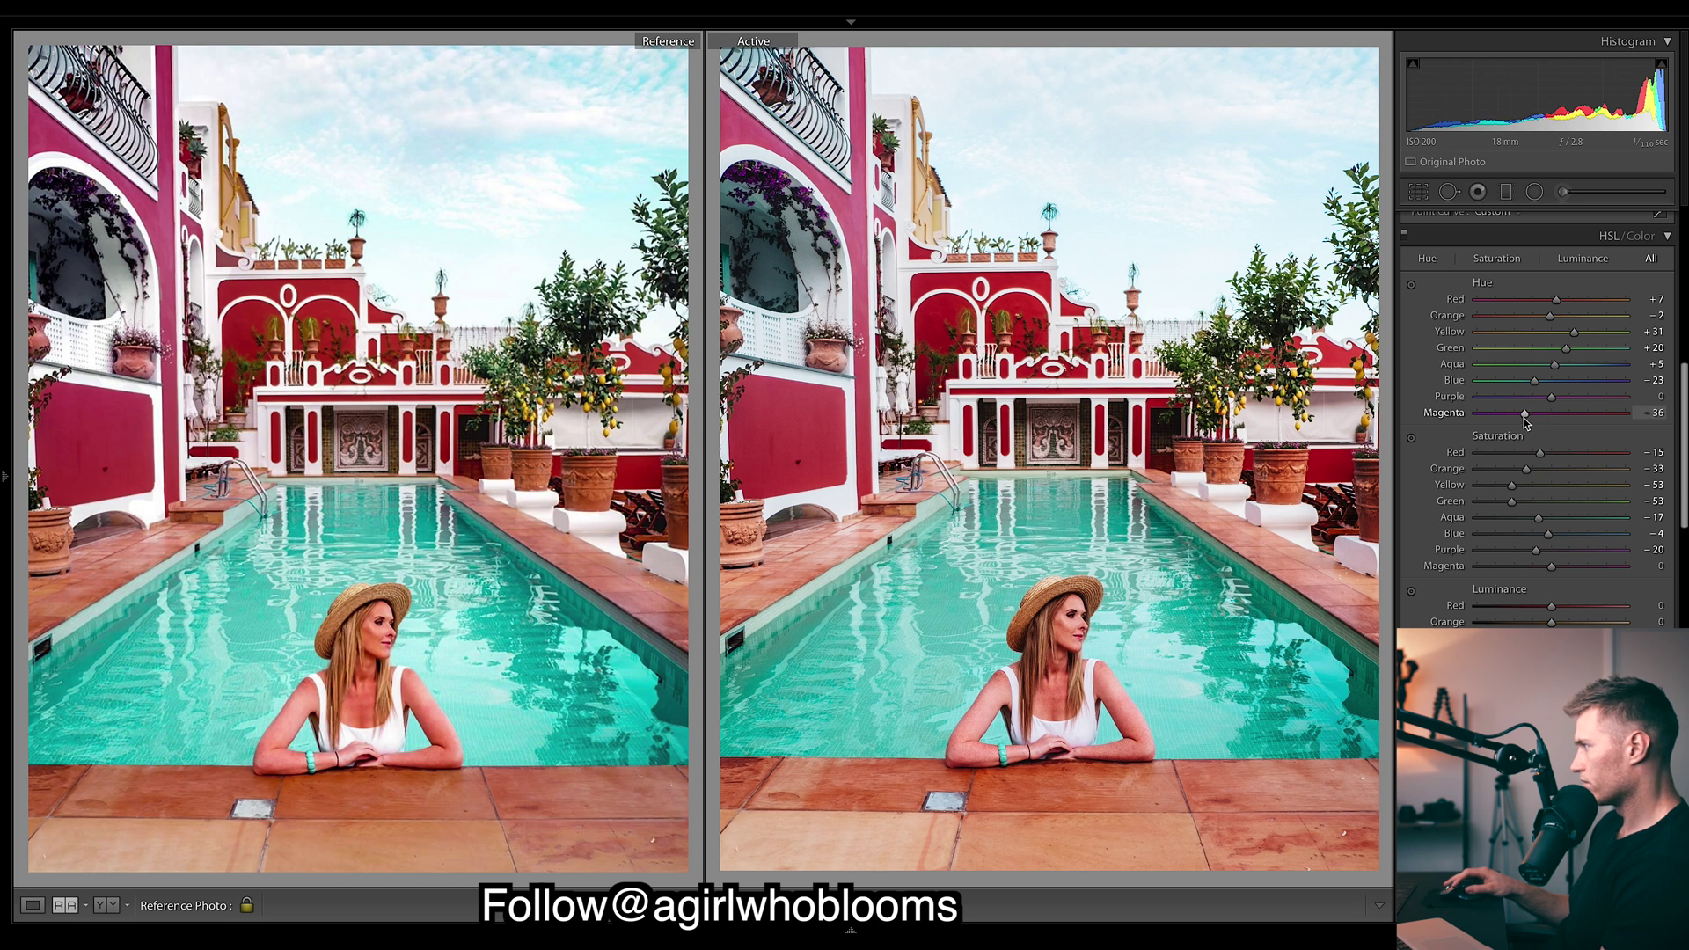
drag(1526, 419, 1532, 419)
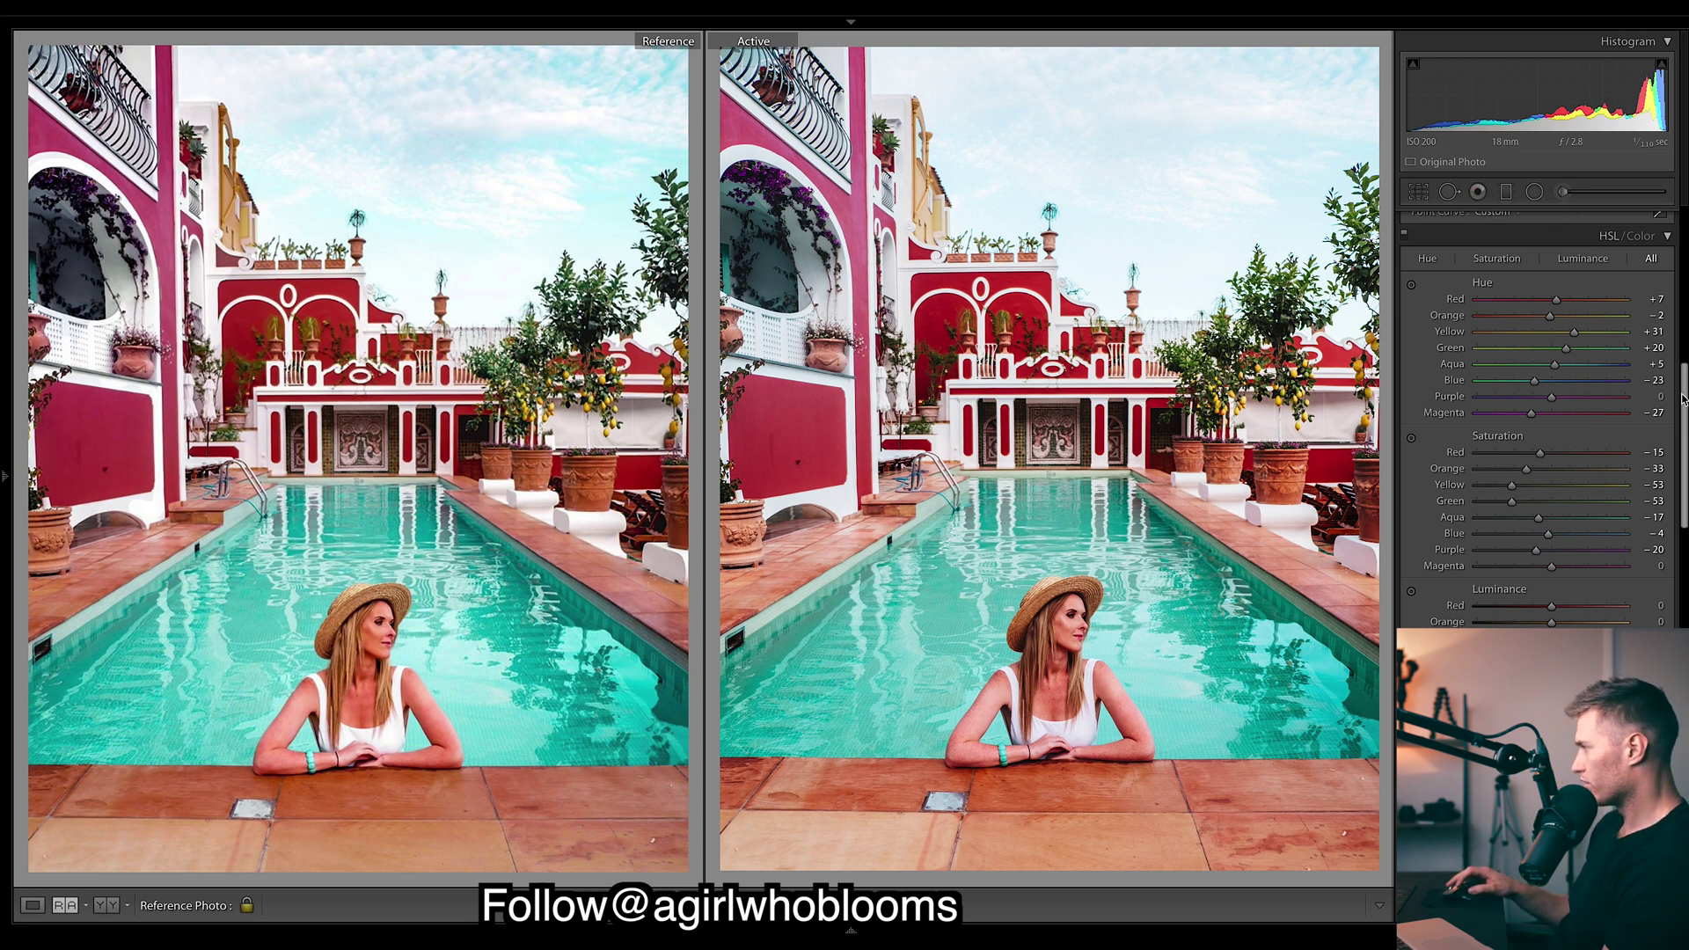
Set Dehaze to +4 in the basic adjustments
drag(1681, 398, 1682, 212)
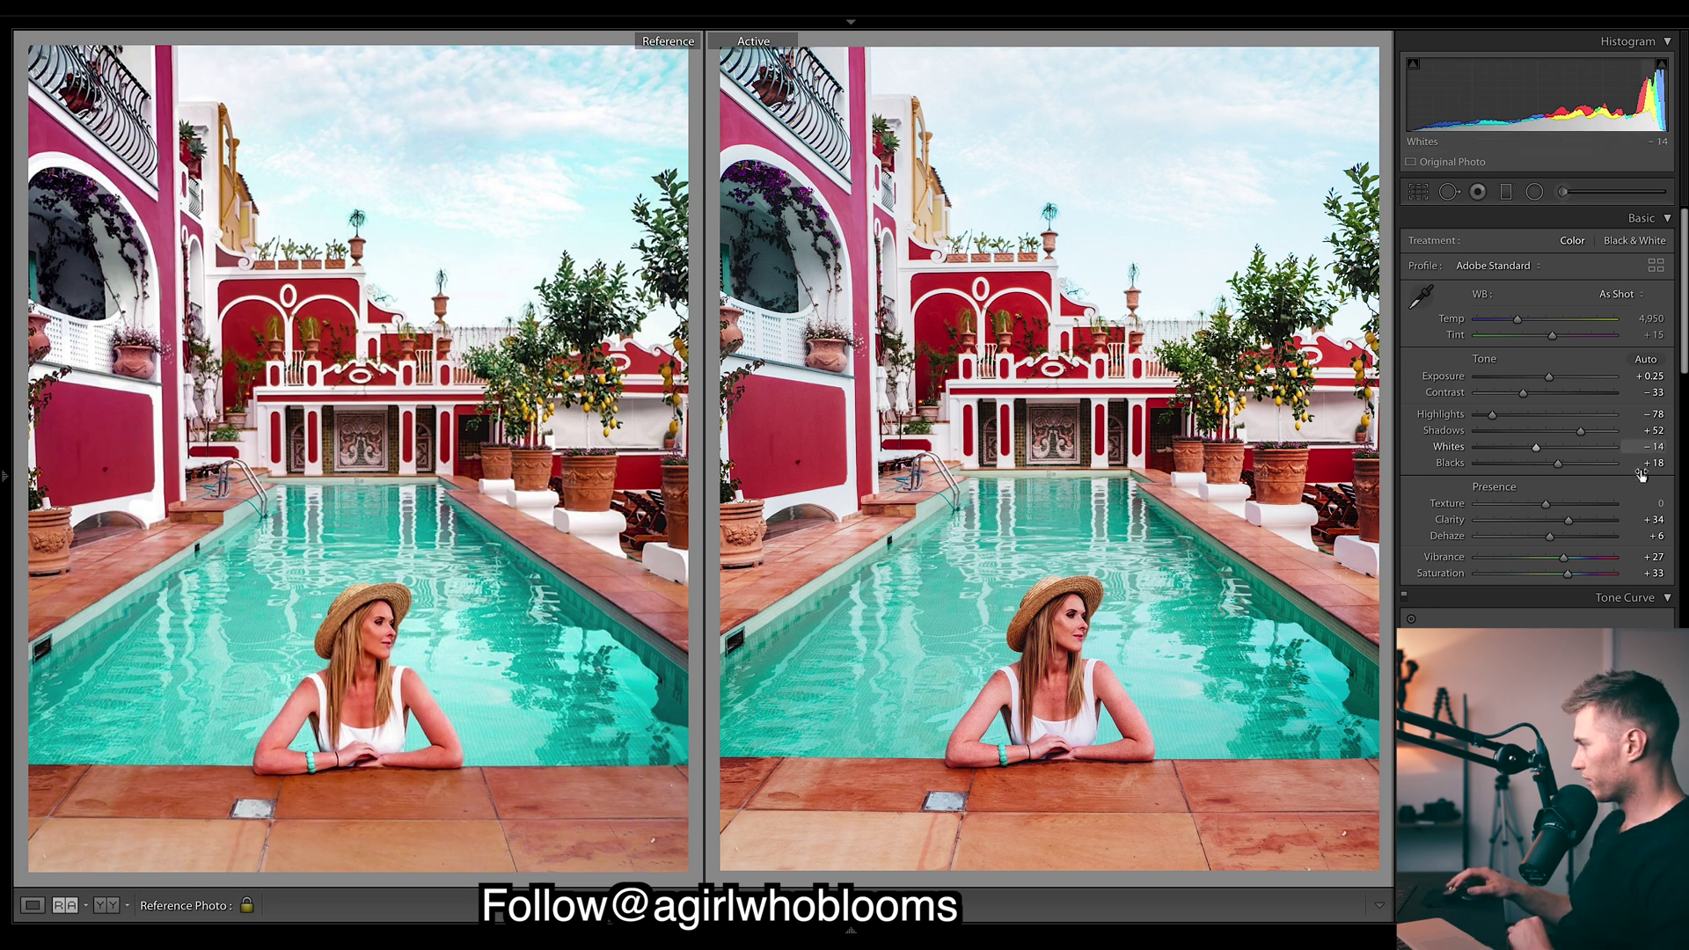
drag(1550, 538, 1547, 539)
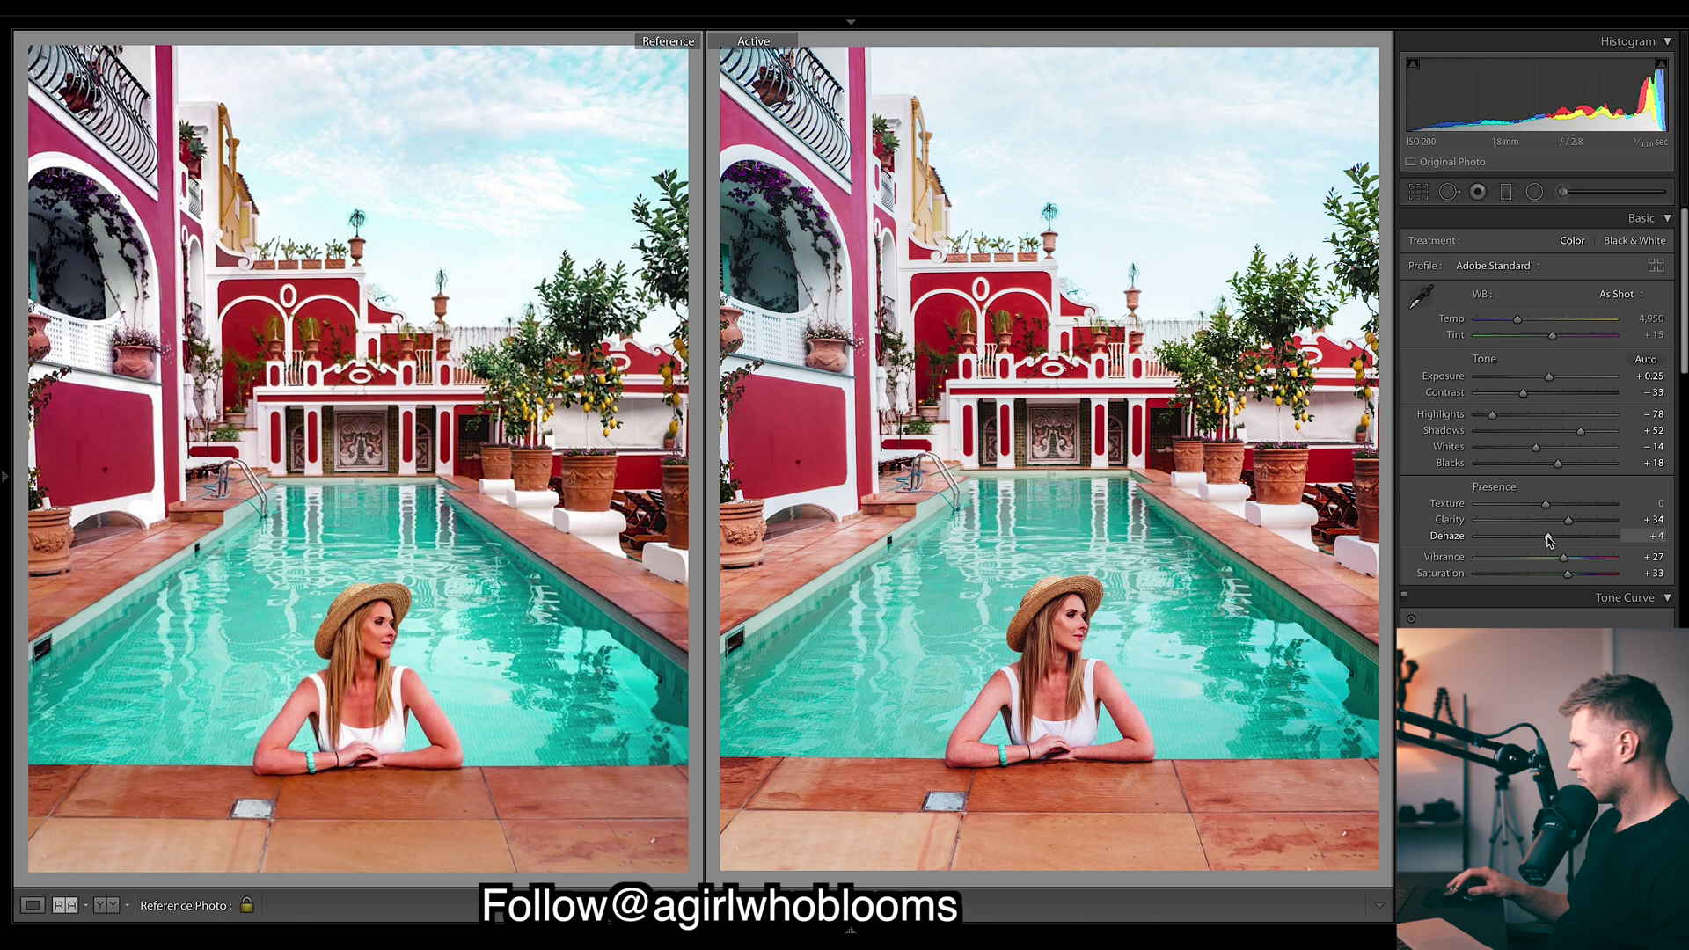
Add a slanted graduated filter over the sky and upper buildings, hide its mask overlay, and set its Whites to 17
click(1506, 191)
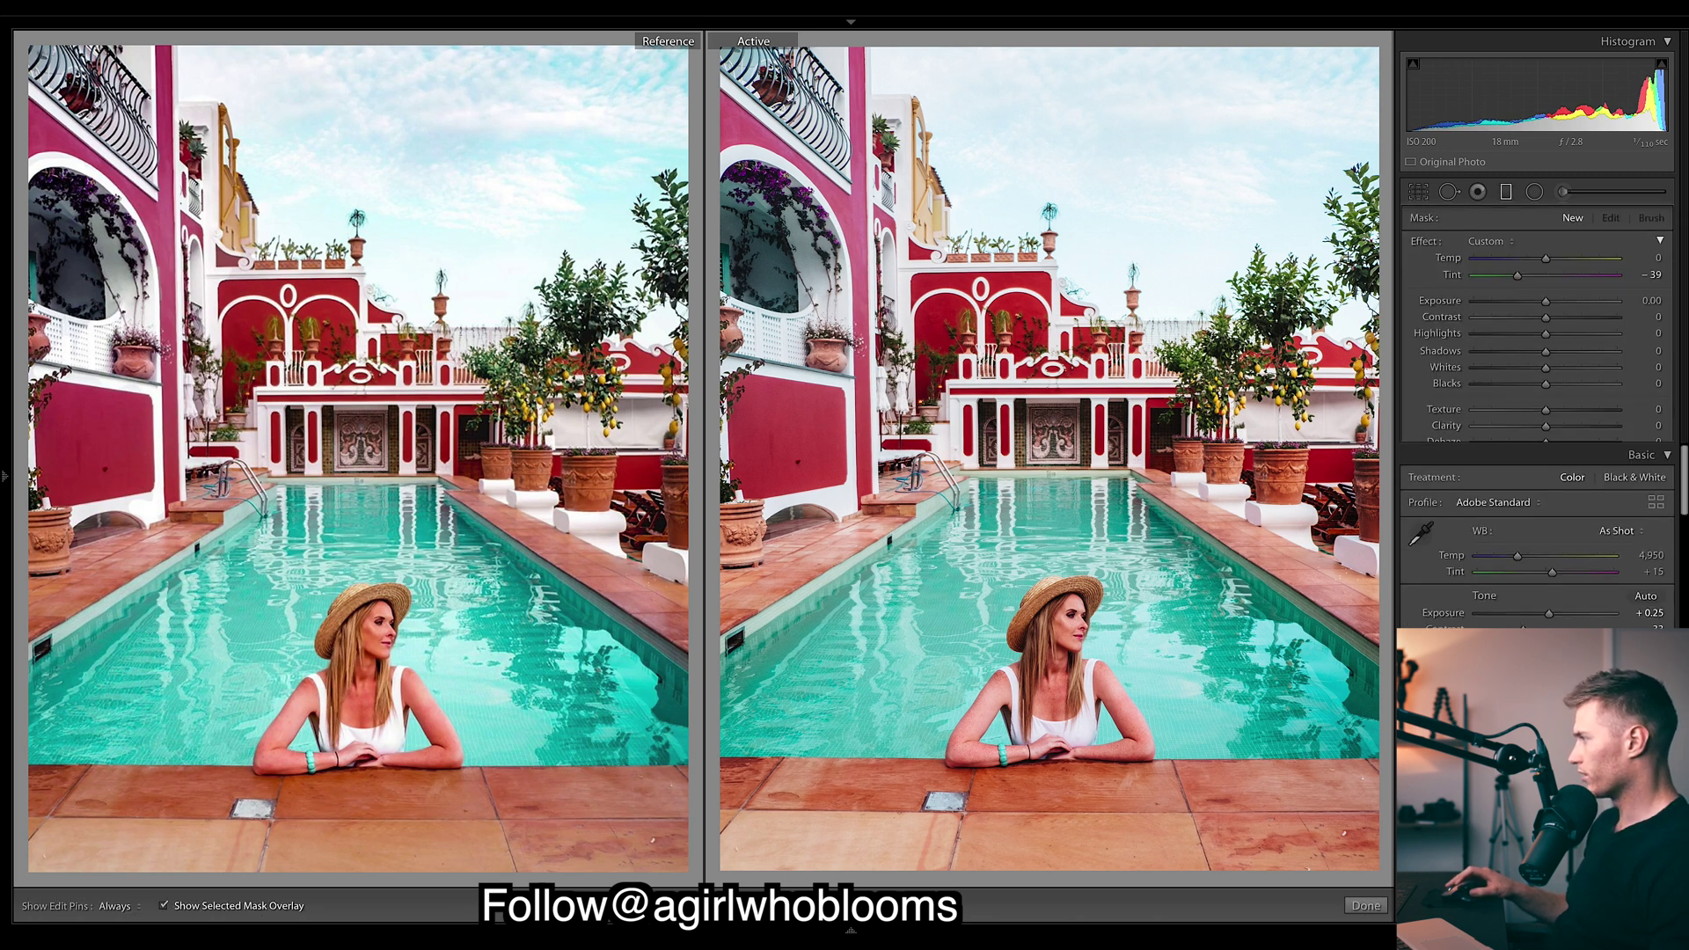
drag(1113, 352, 1038, 510)
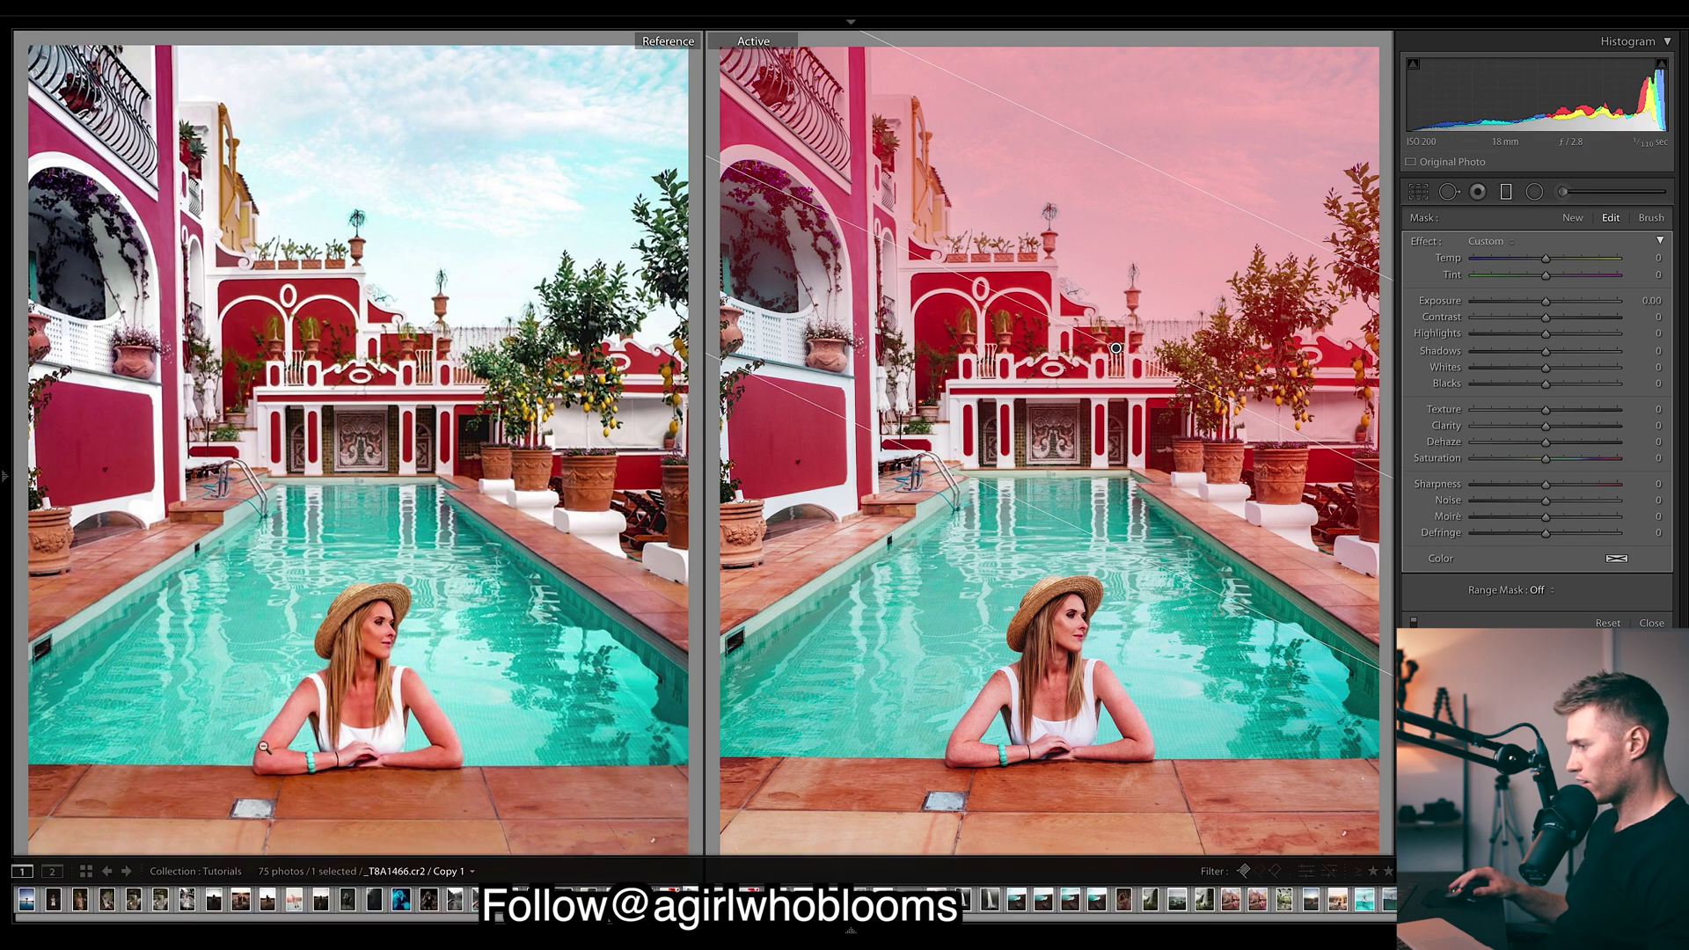
click(163, 906)
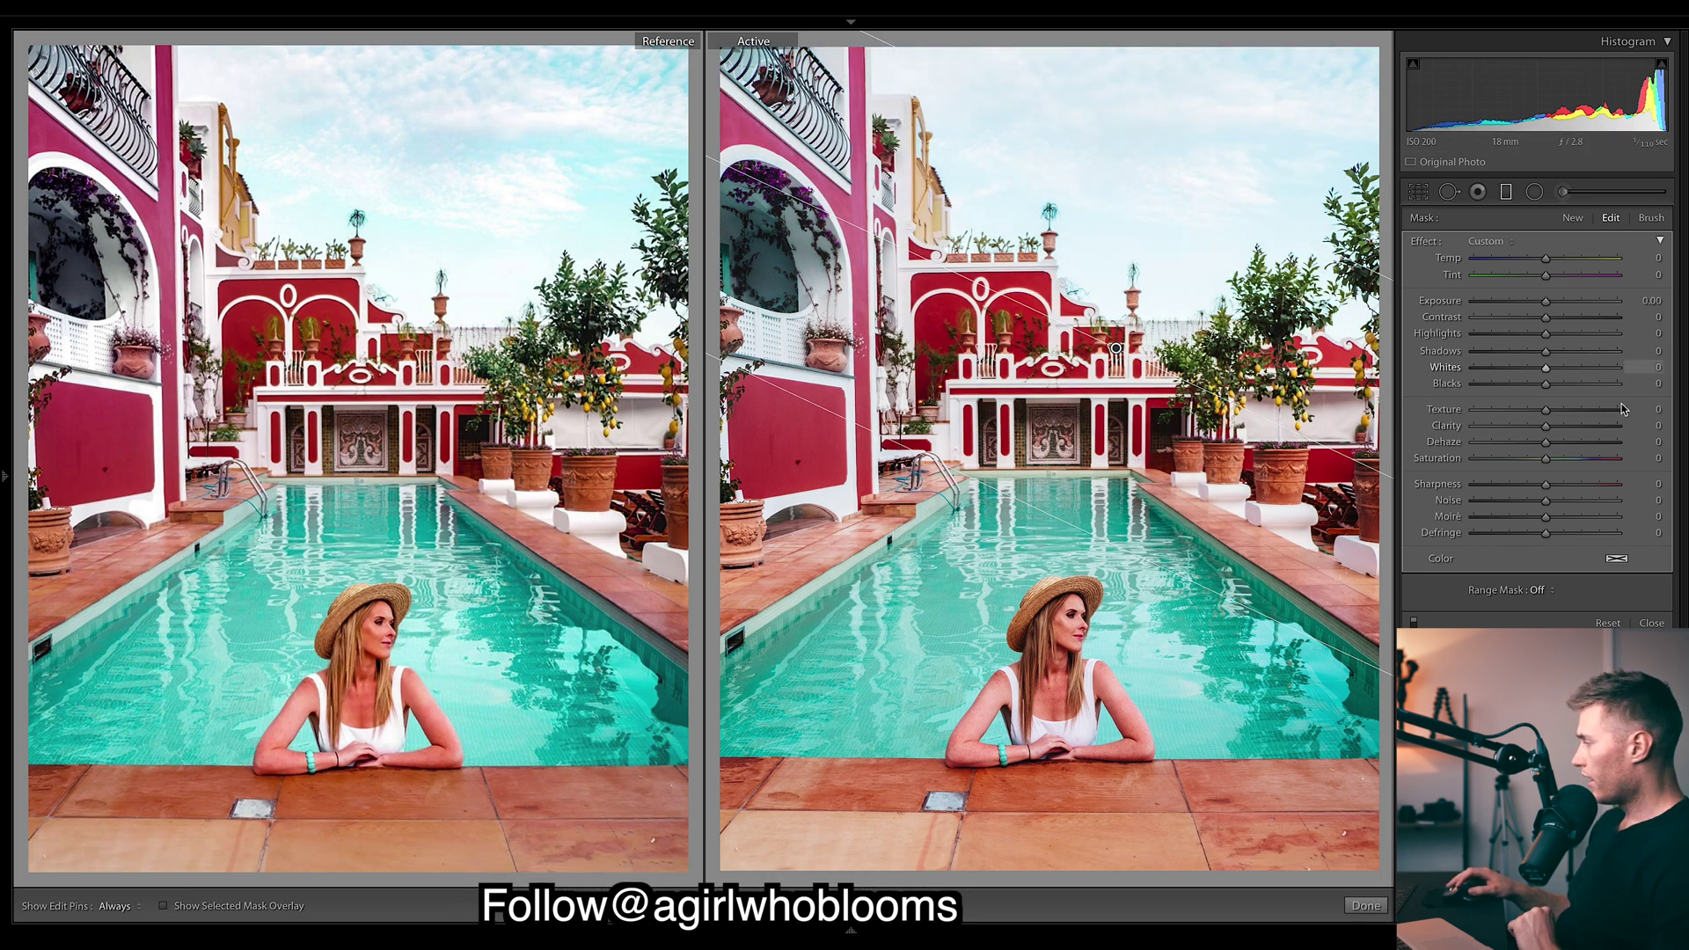
drag(1556, 374, 1558, 376)
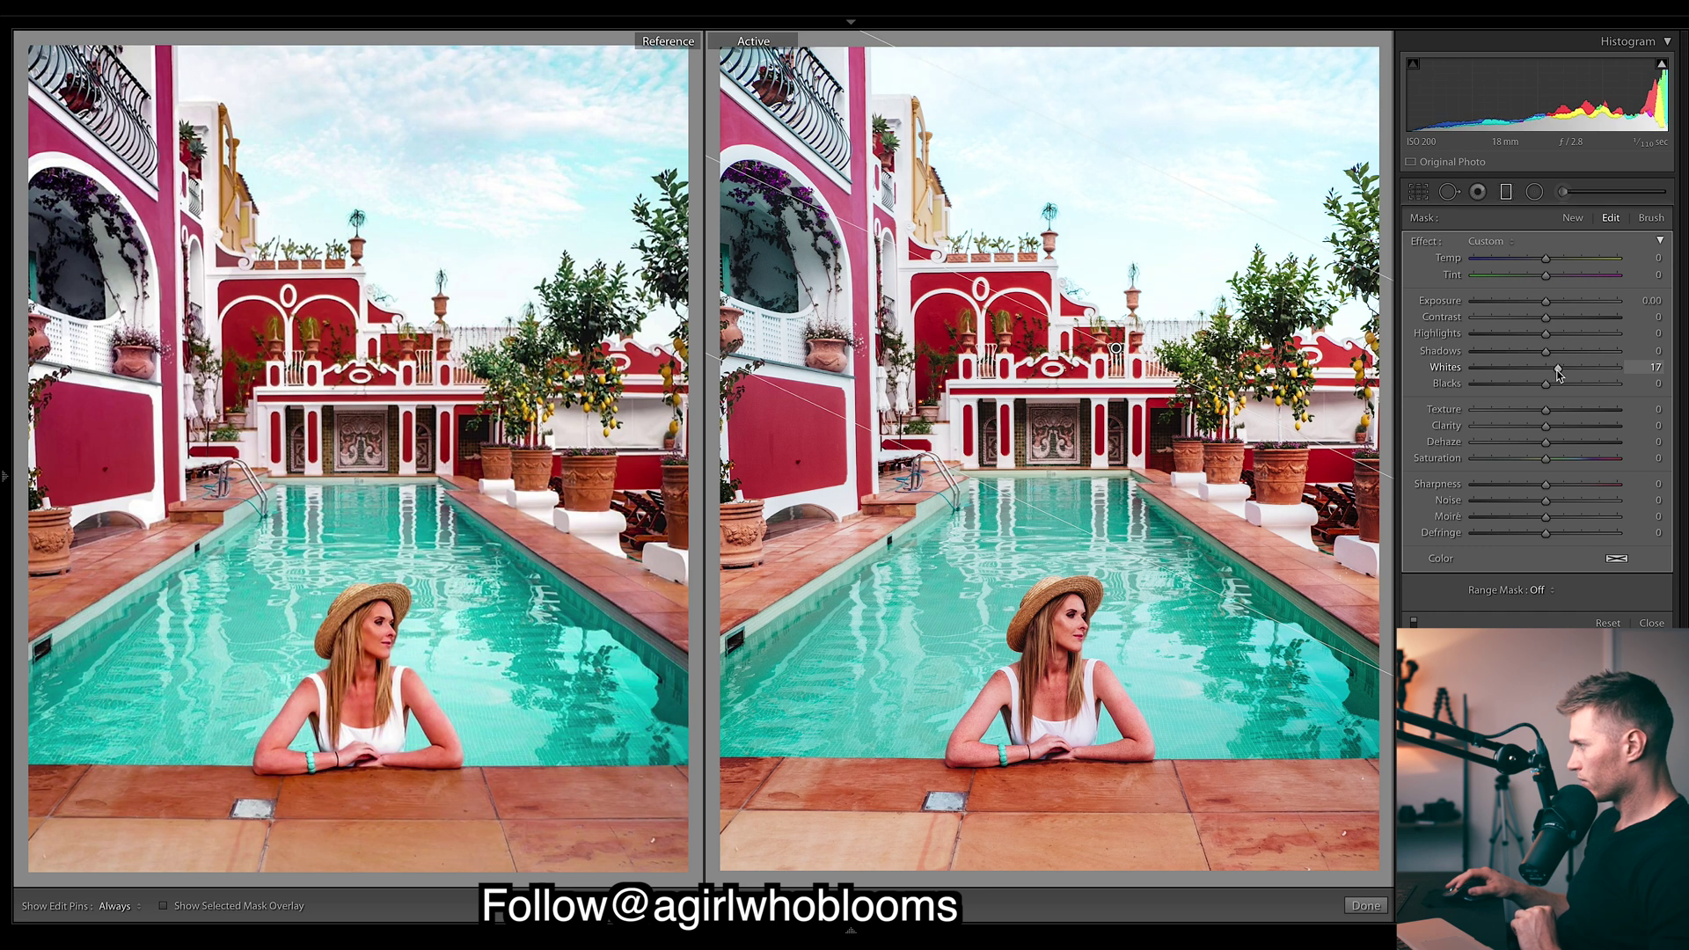
click(1355, 900)
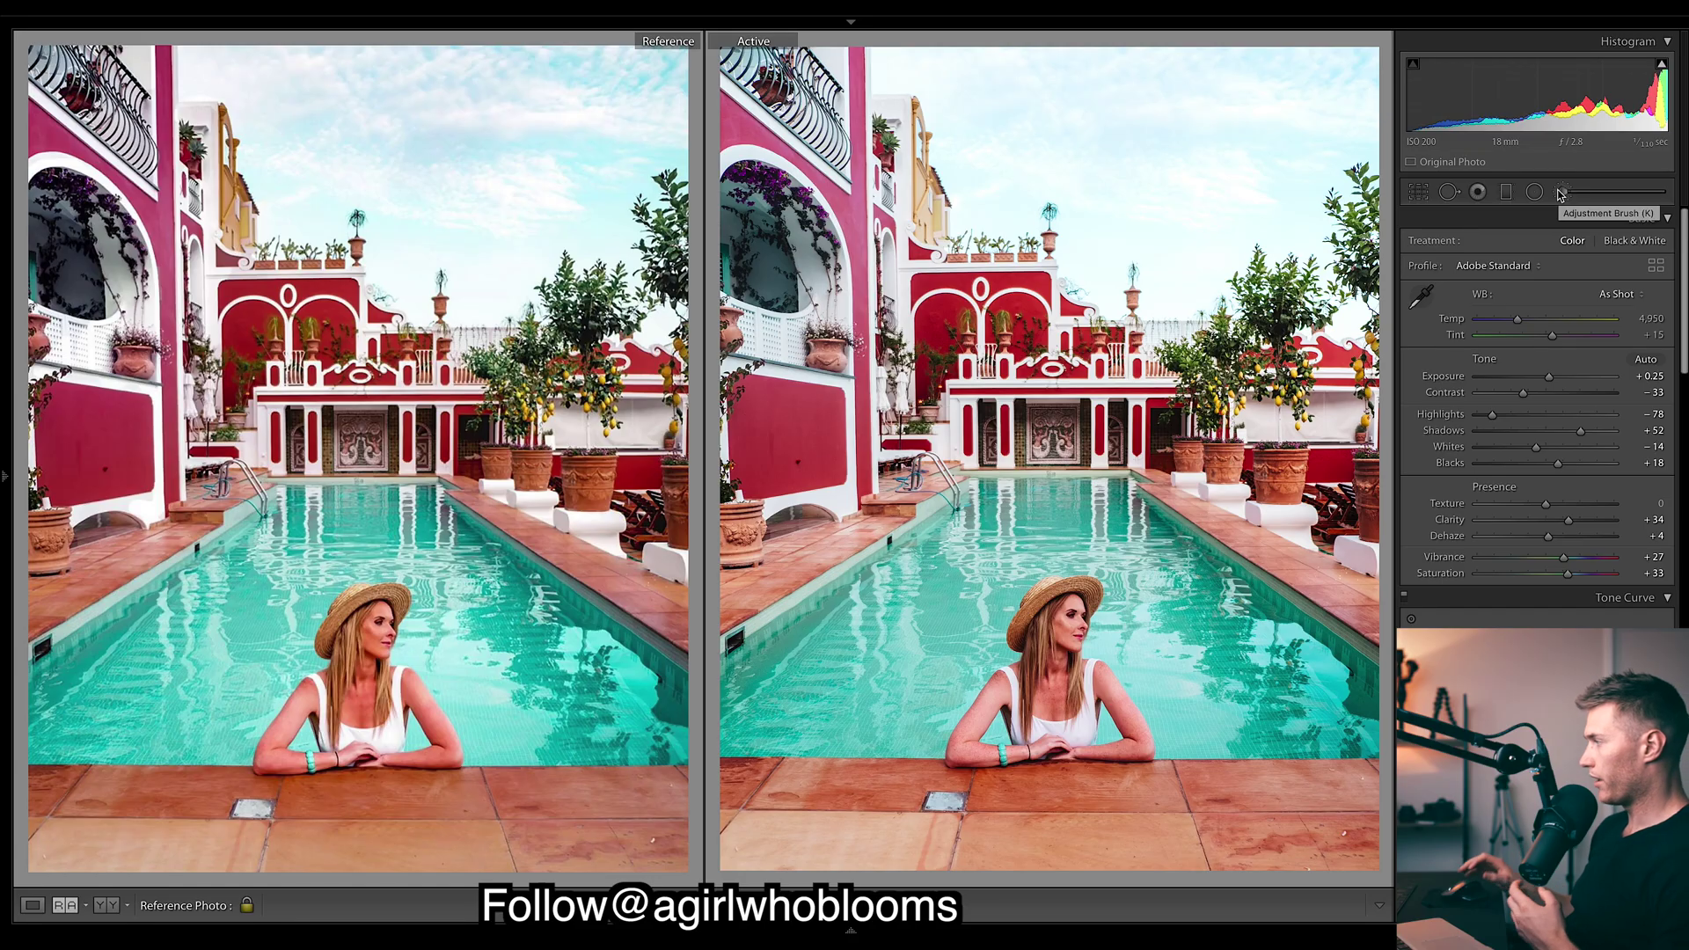
Apply an adjustment brush to the woman in the pool with Temp 16, Exposure 0.20 and Shadows 23
click(1560, 193)
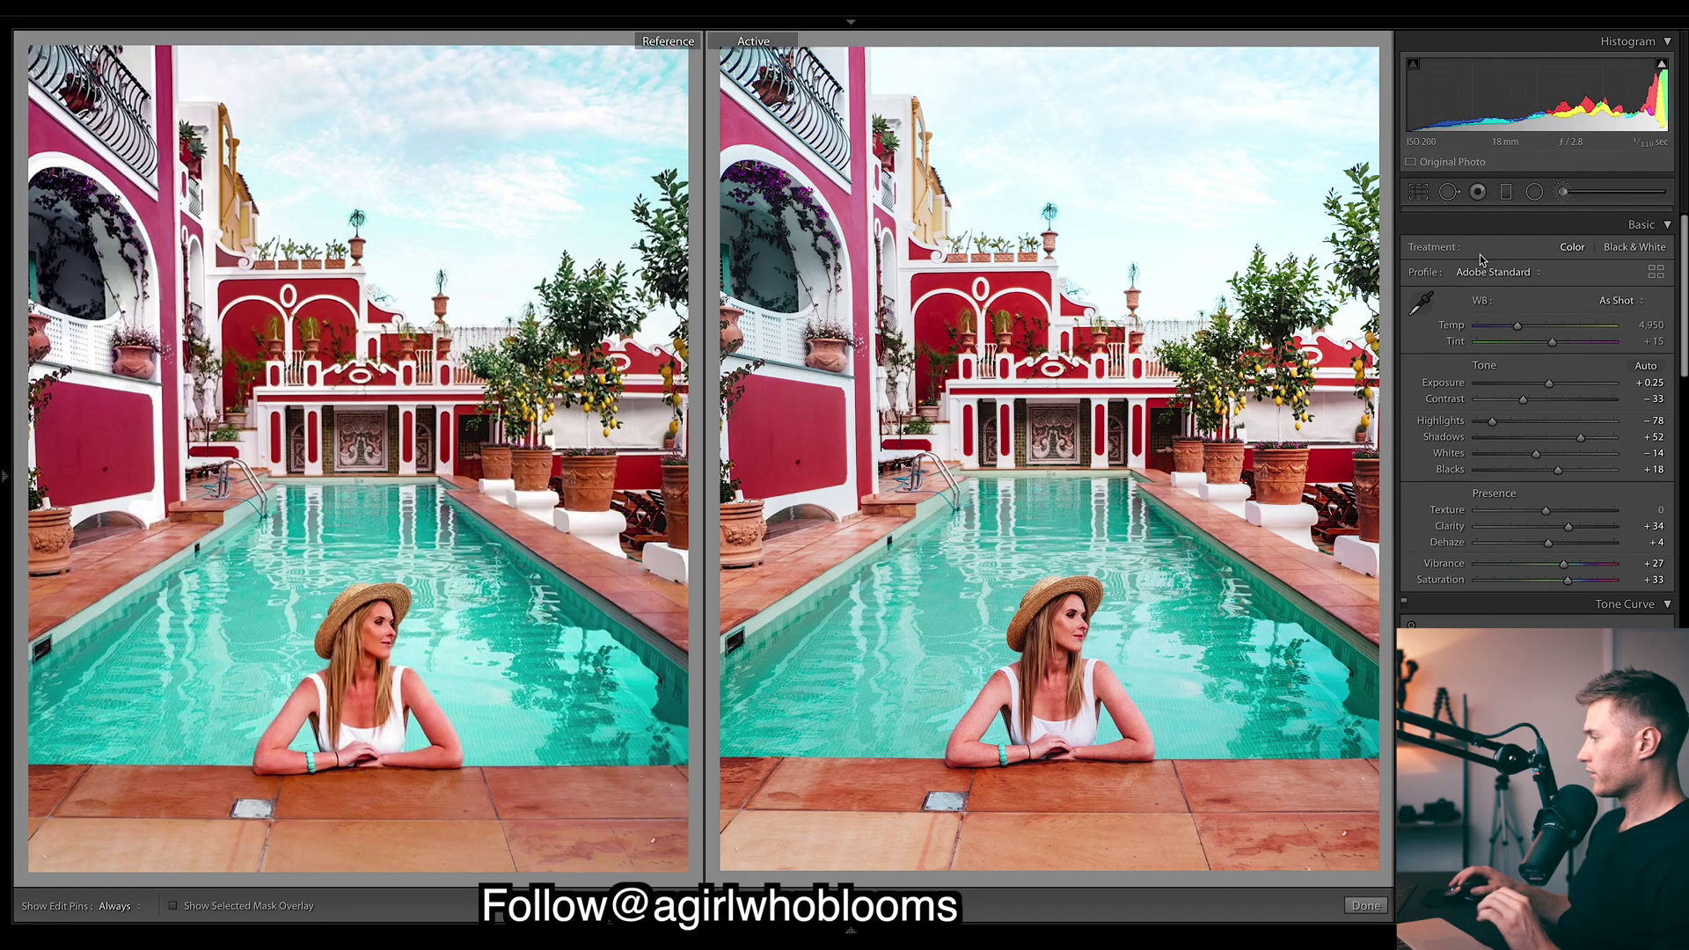
click(1100, 745)
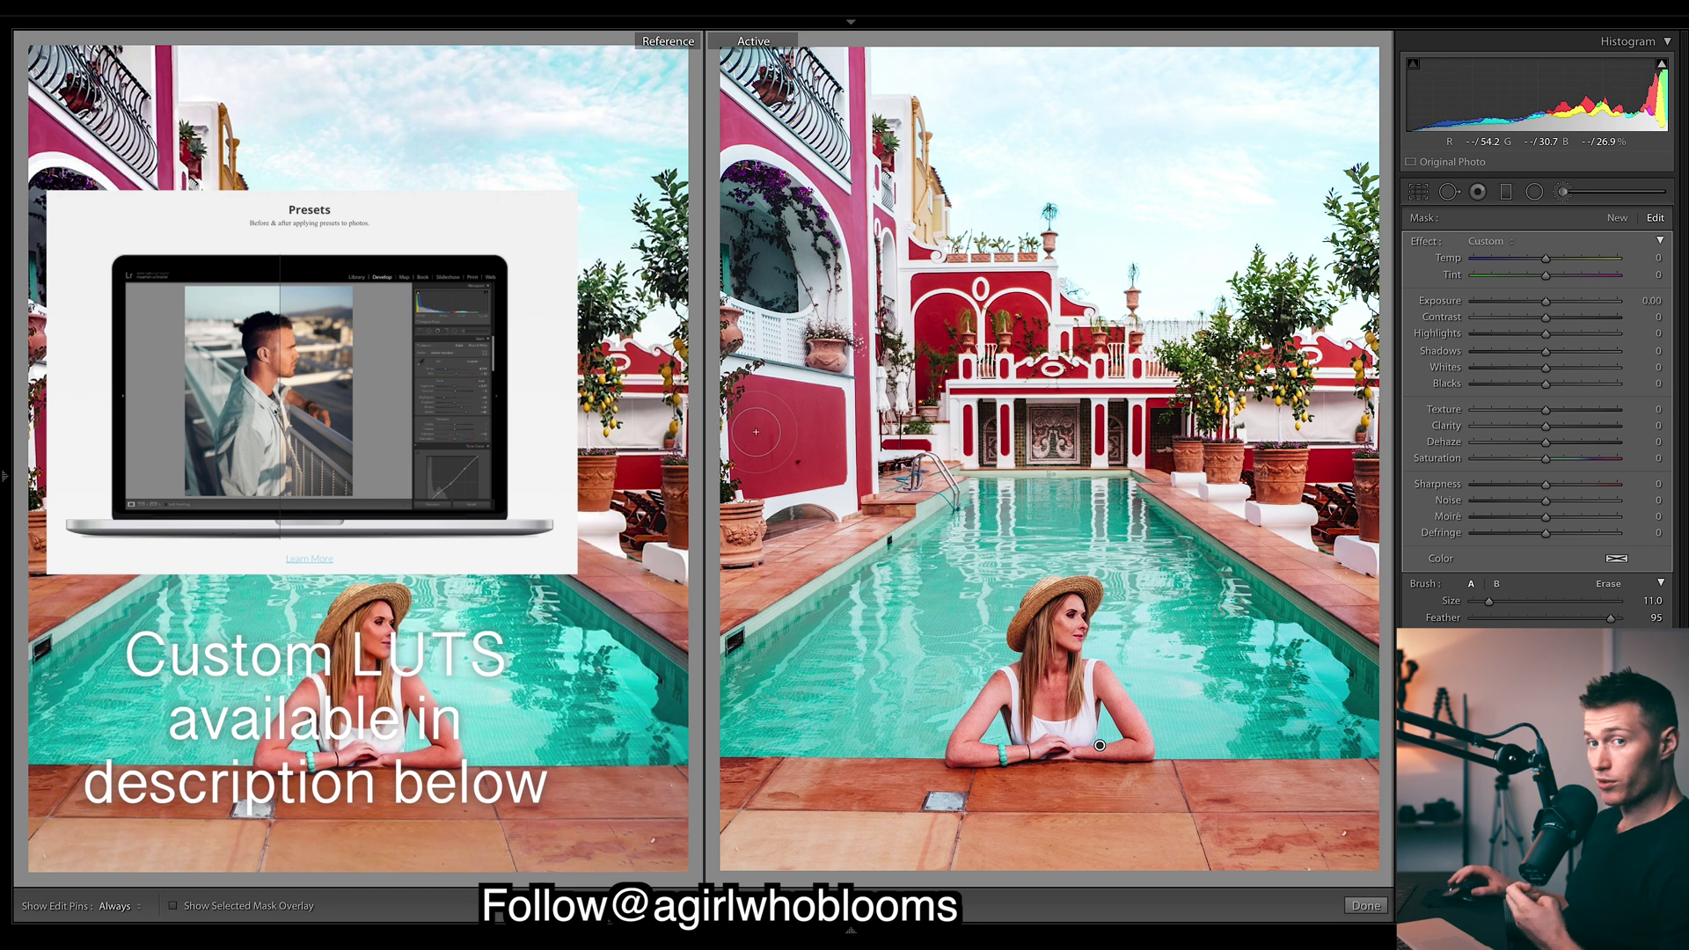
drag(1545, 258, 1550, 303)
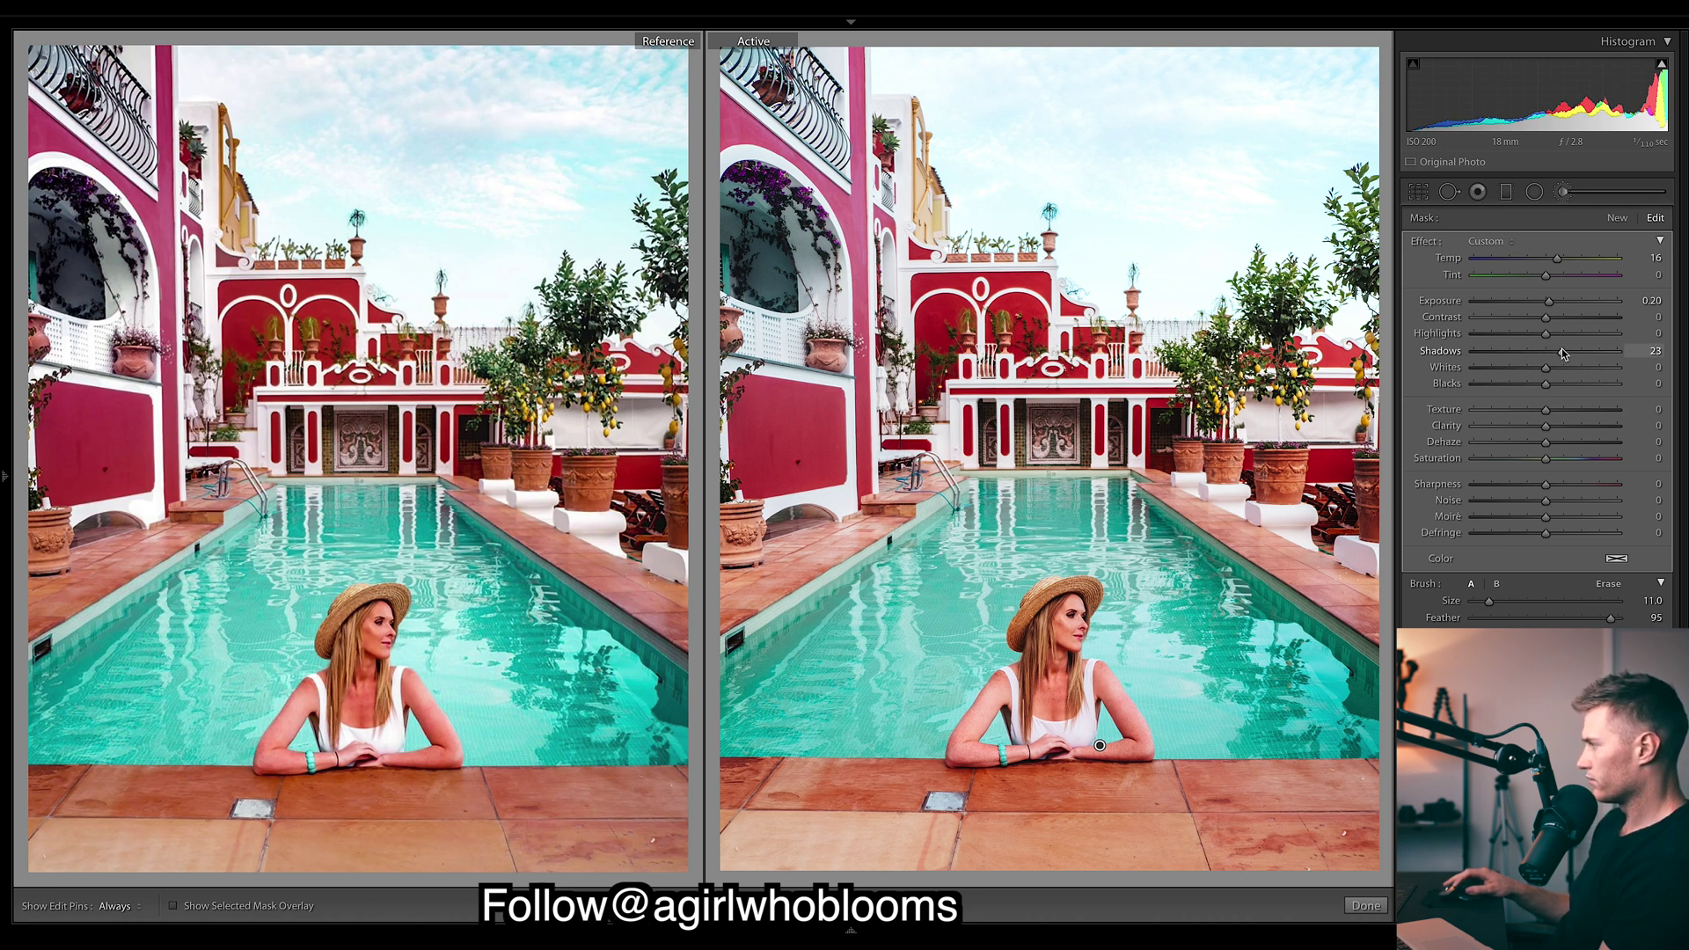
key(k)
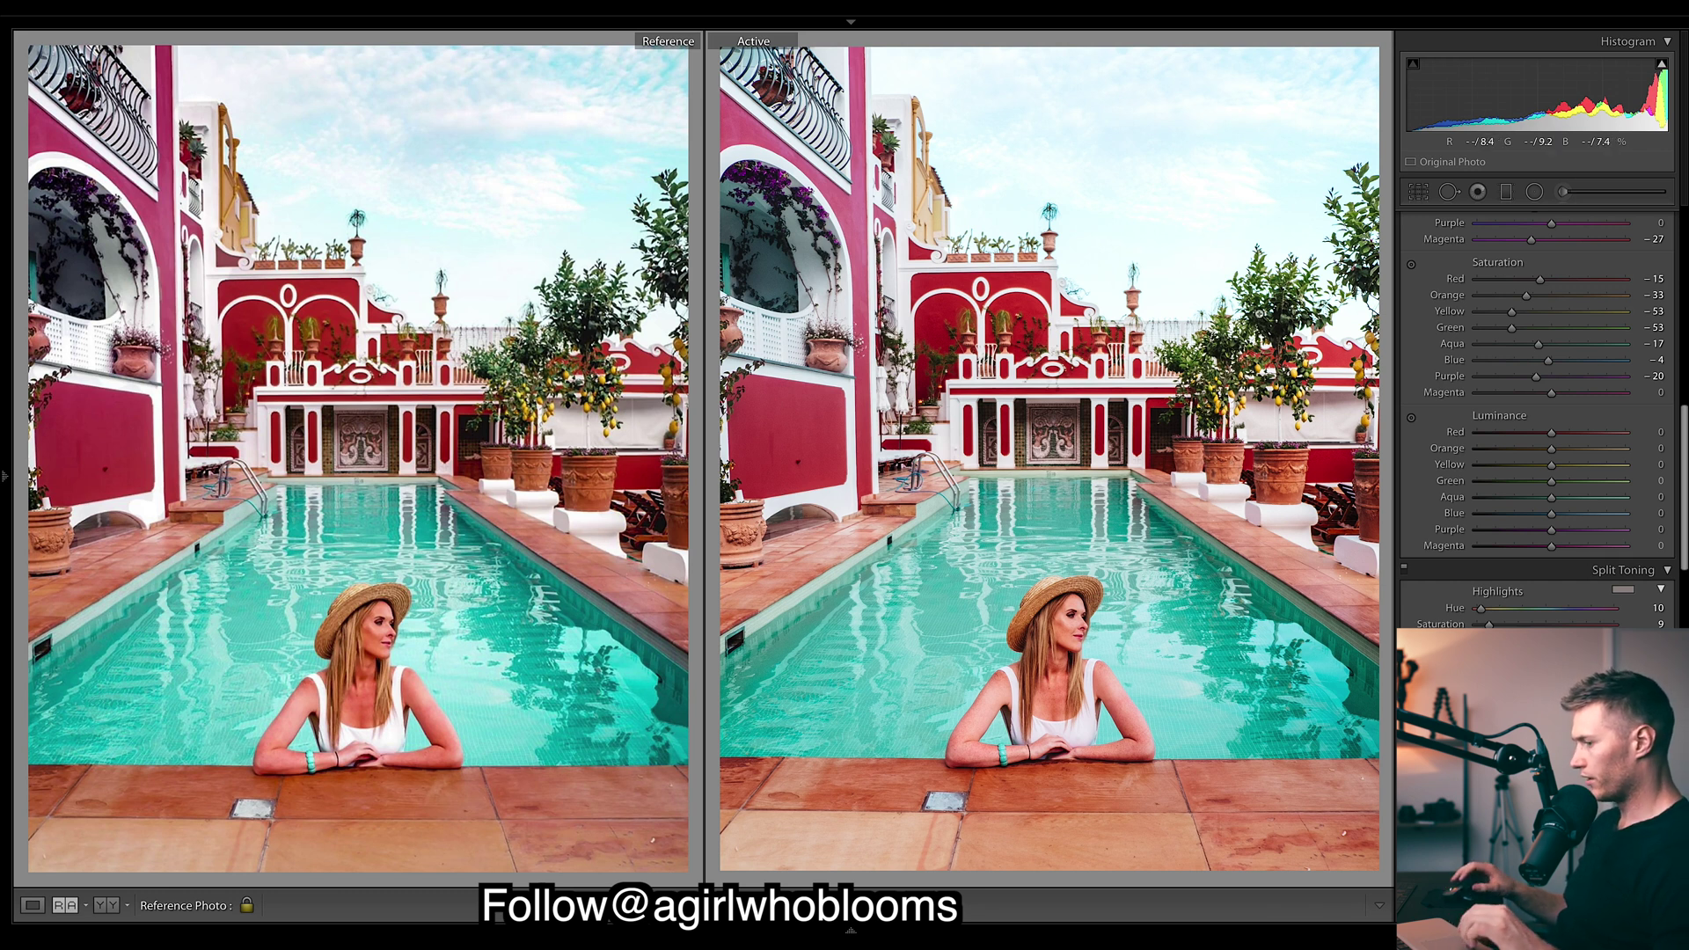
Set the HSL luminance to Red -17, Orange -12 and Yellow -16
drag(1551, 437, 1526, 437)
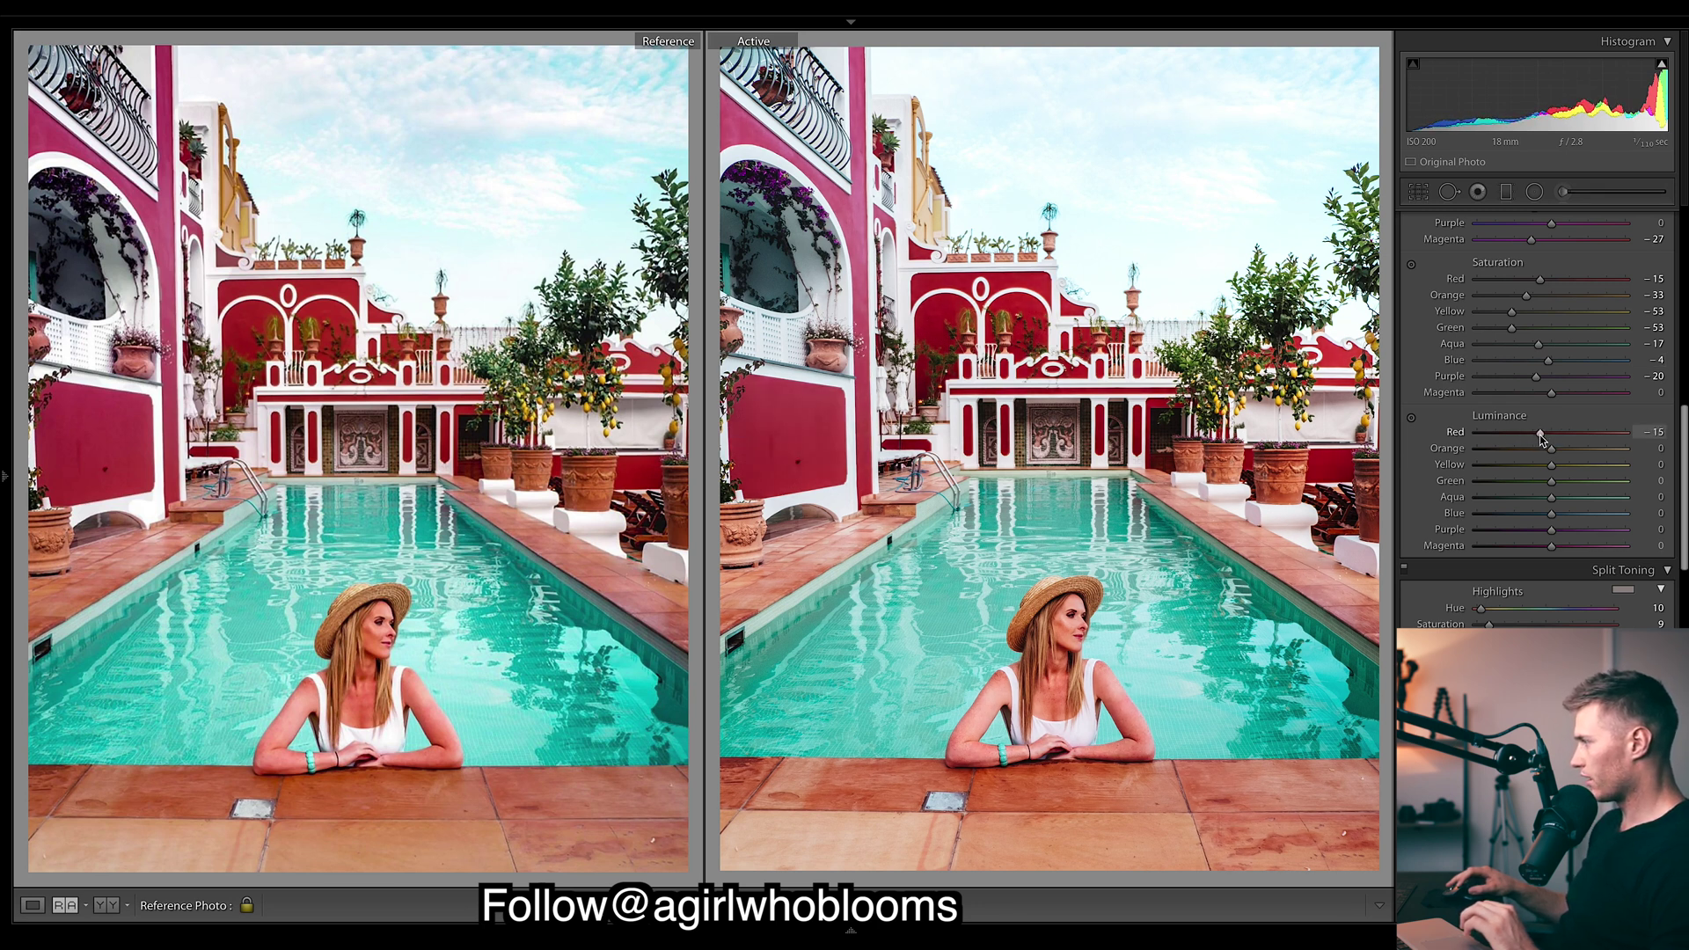
mouse_move(1539, 434)
mouse_down()
mouse_move(1526, 463)
mouse_move(1541, 454)
mouse_up()
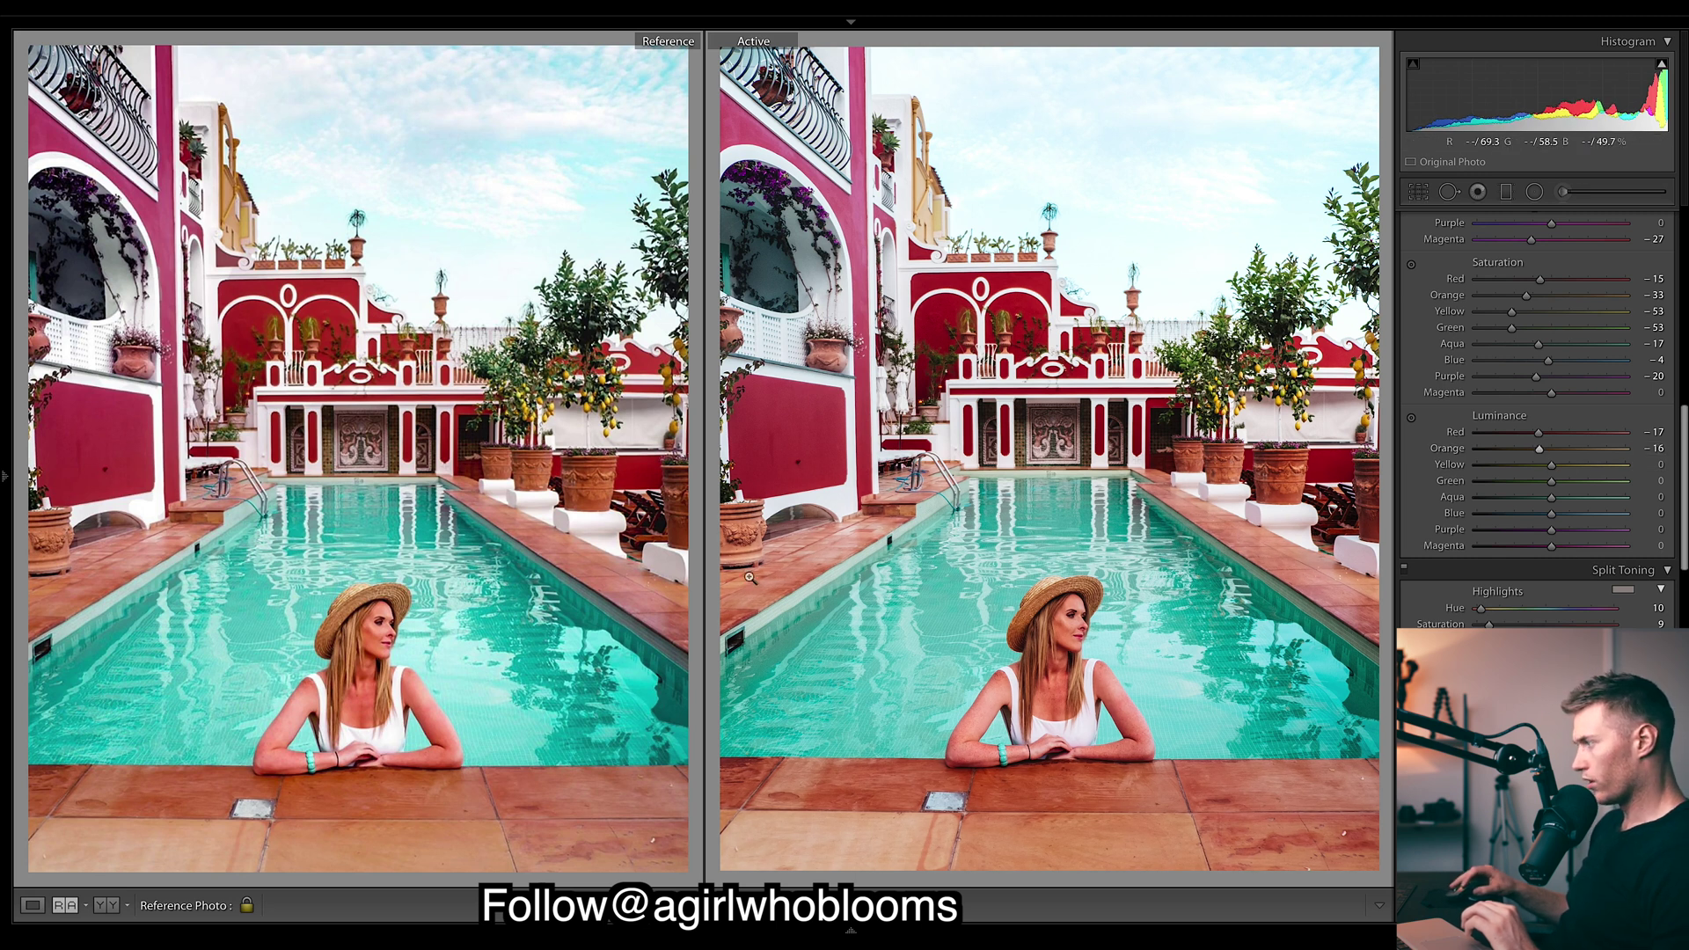
drag(1539, 457, 1545, 460)
drag(1556, 473, 1533, 475)
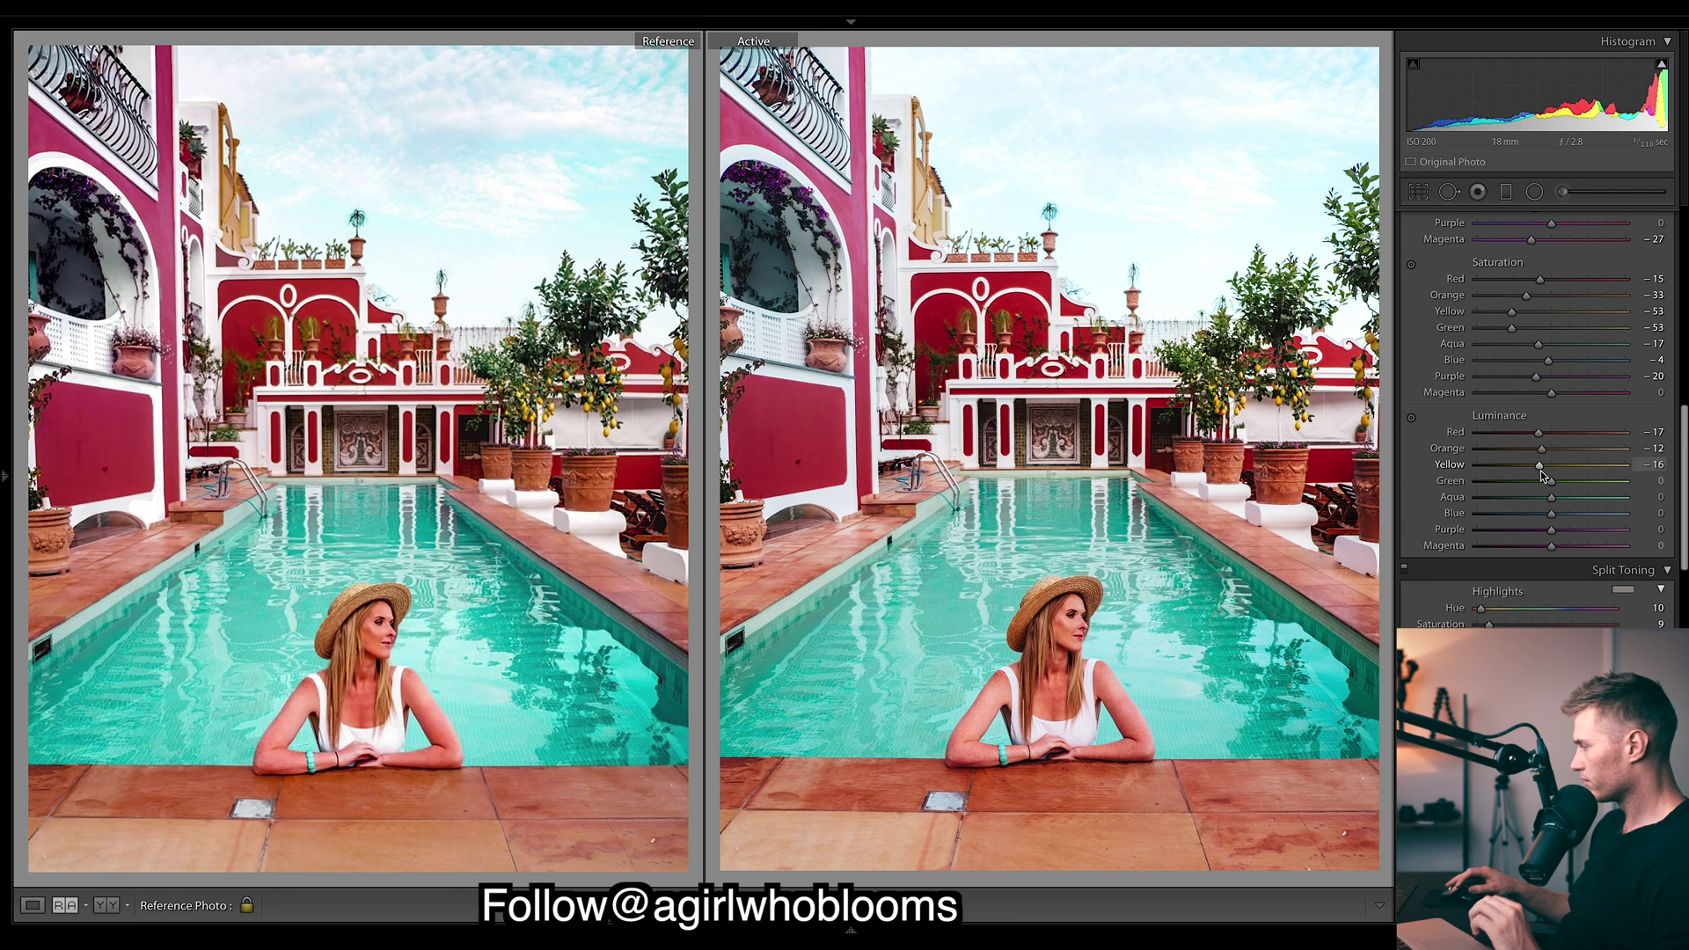
Set the HSL luminance to Green +5, Aqua +24, Blue -26 and Purple -100
mouse_move(1560, 486)
mouse_down()
mouse_move(1596, 487)
mouse_move(1555, 498)
mouse_up()
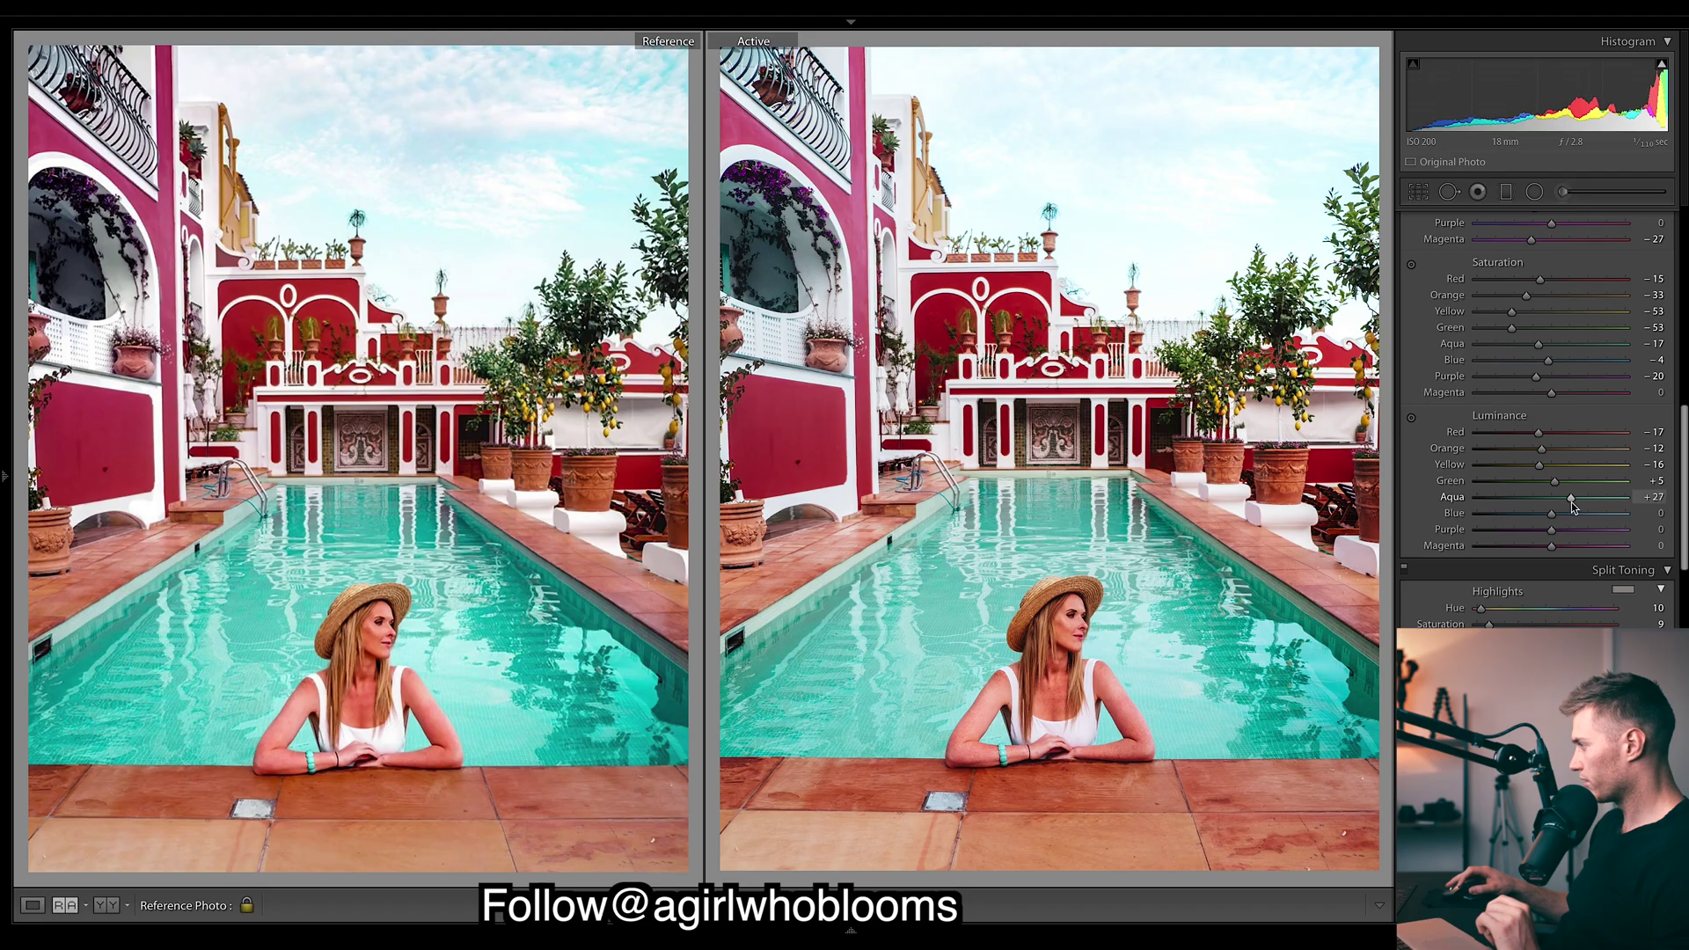
drag(1574, 507, 1569, 498)
drag(1551, 513, 1519, 514)
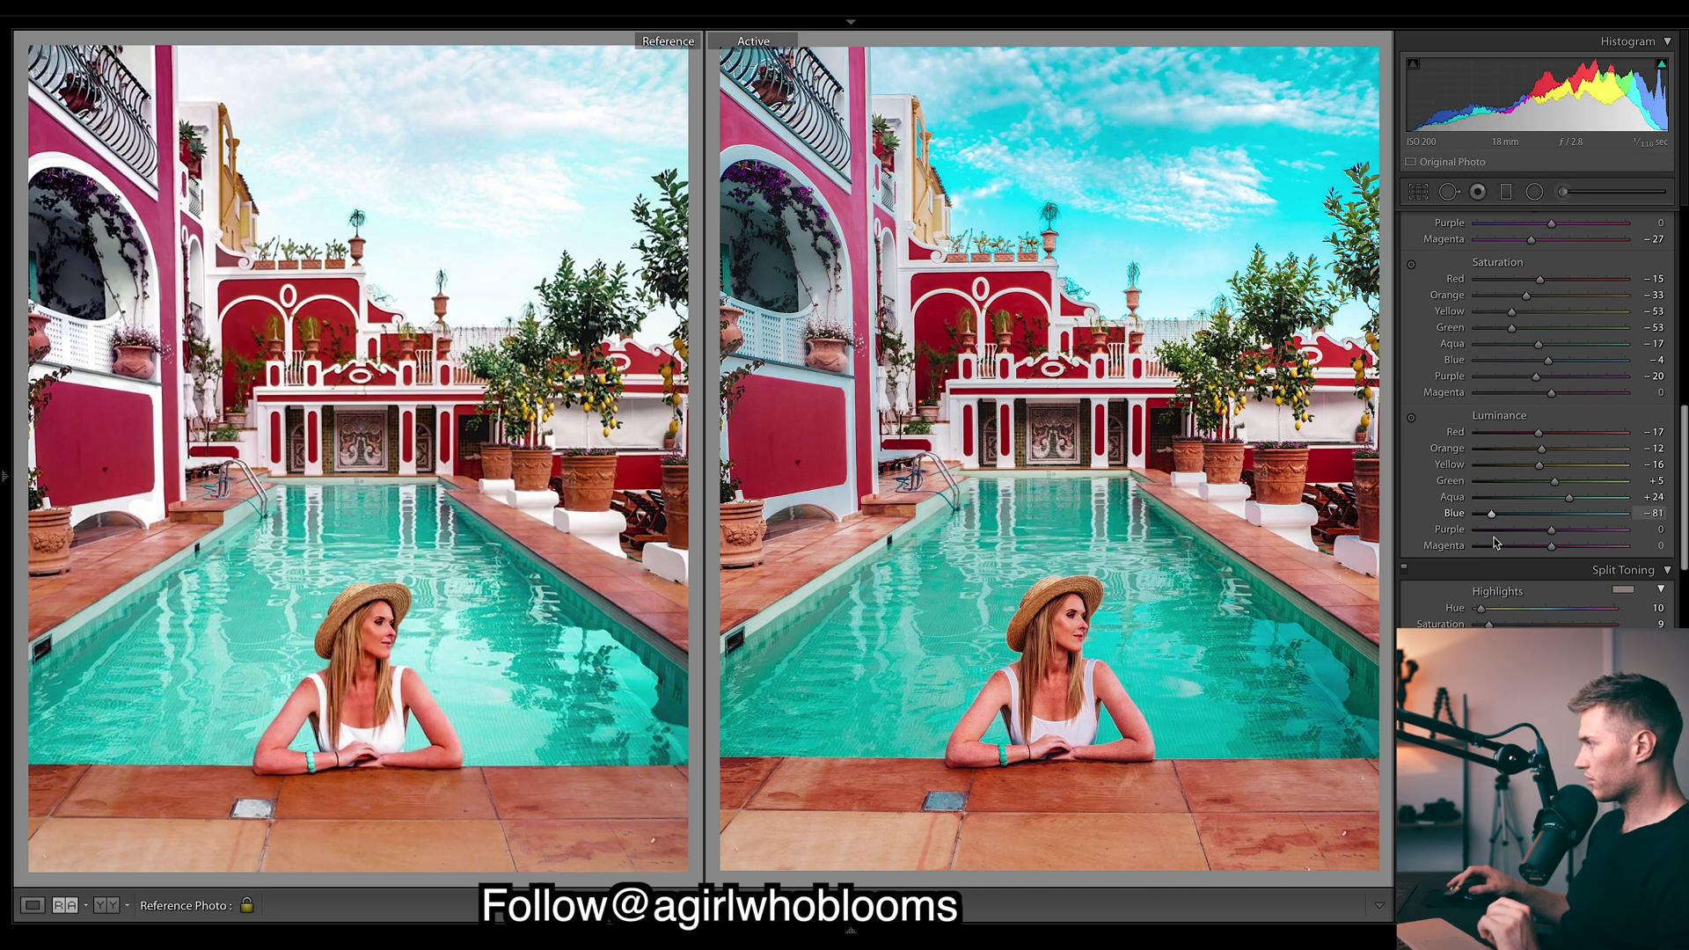
drag(1491, 513, 163, 181)
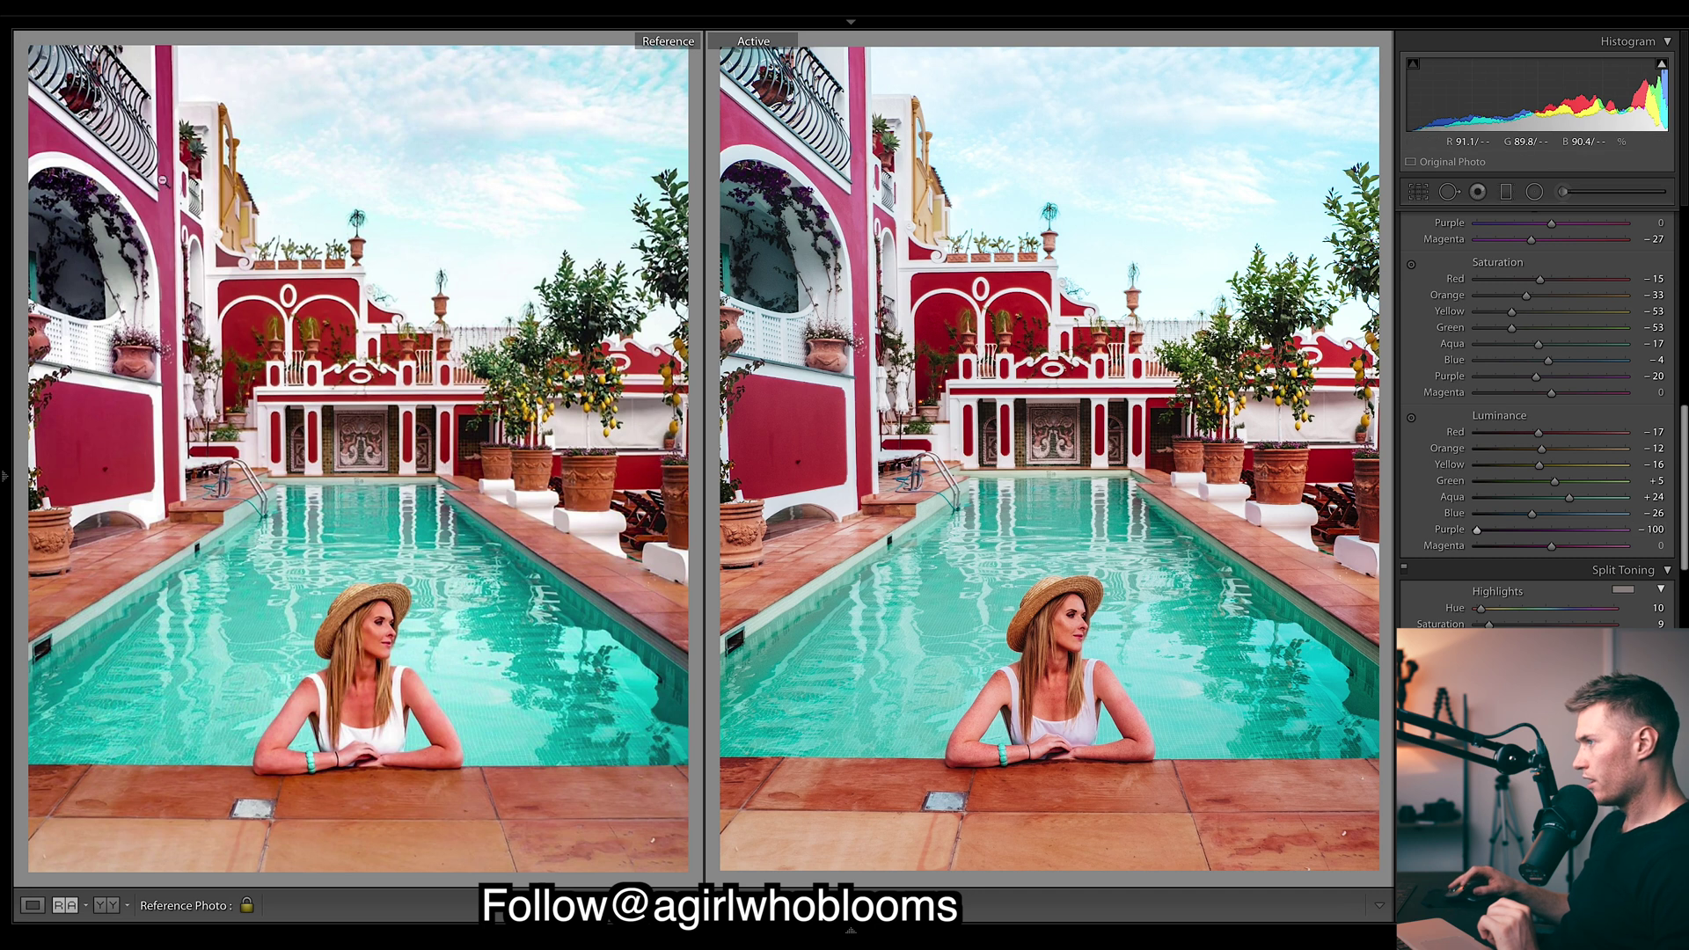
Set HSL luminance to Purple -45, reset the Red luminance to 0, and set Purple saturation to -36
click(1554, 530)
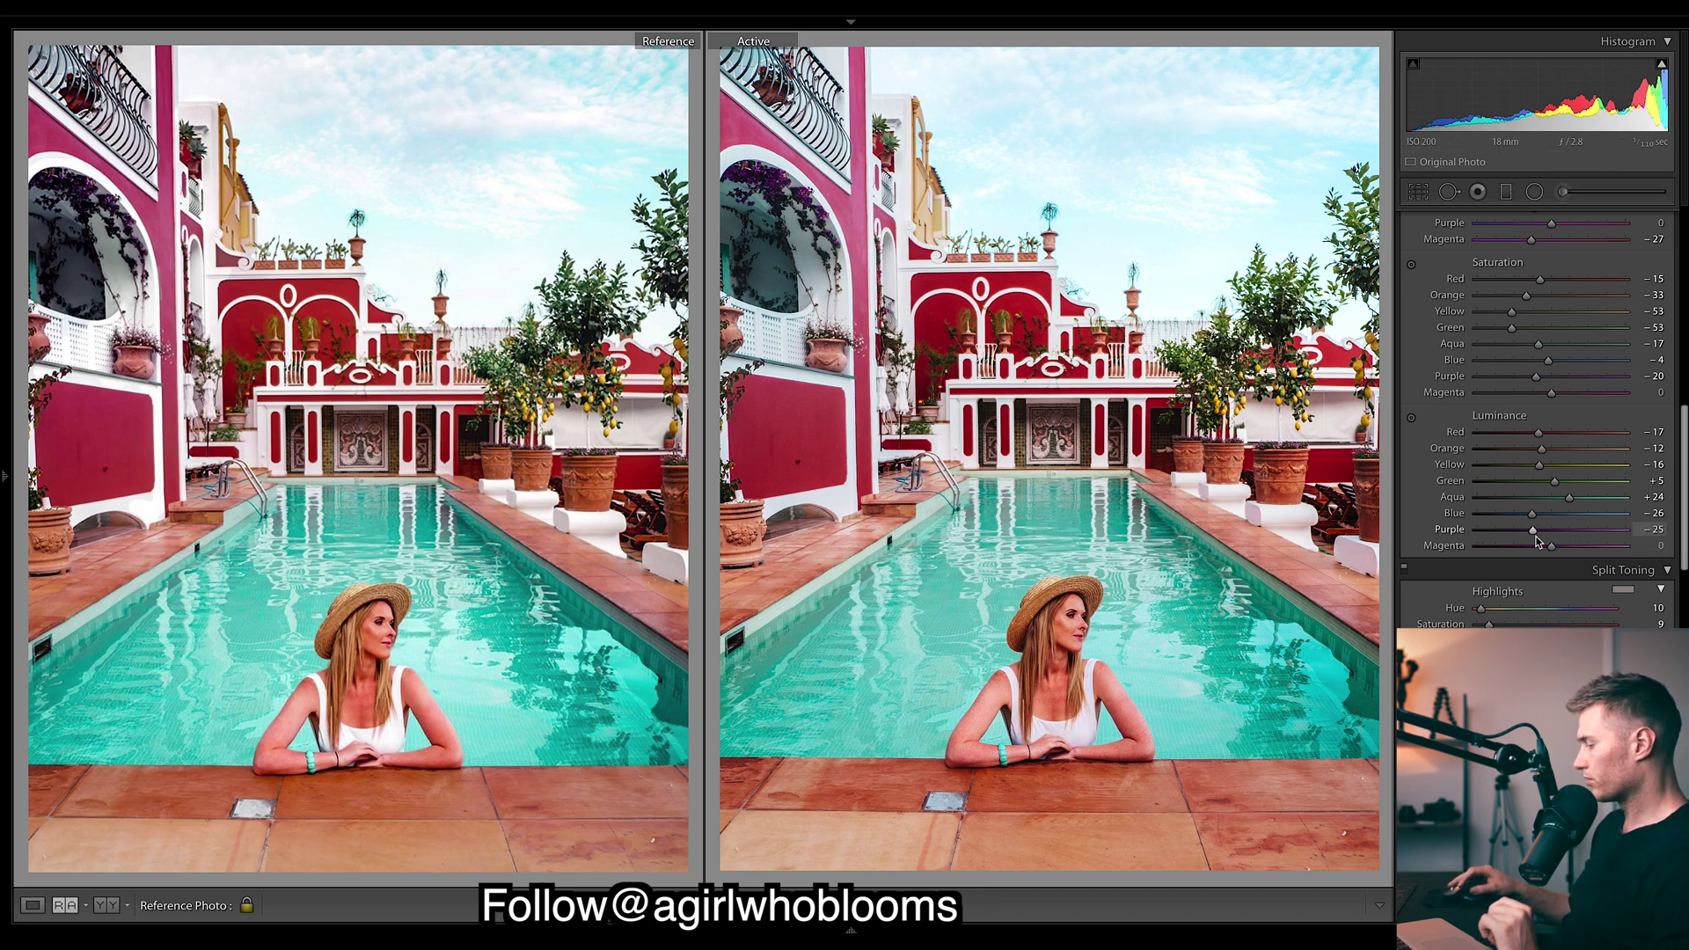
drag(1522, 537, 1521, 537)
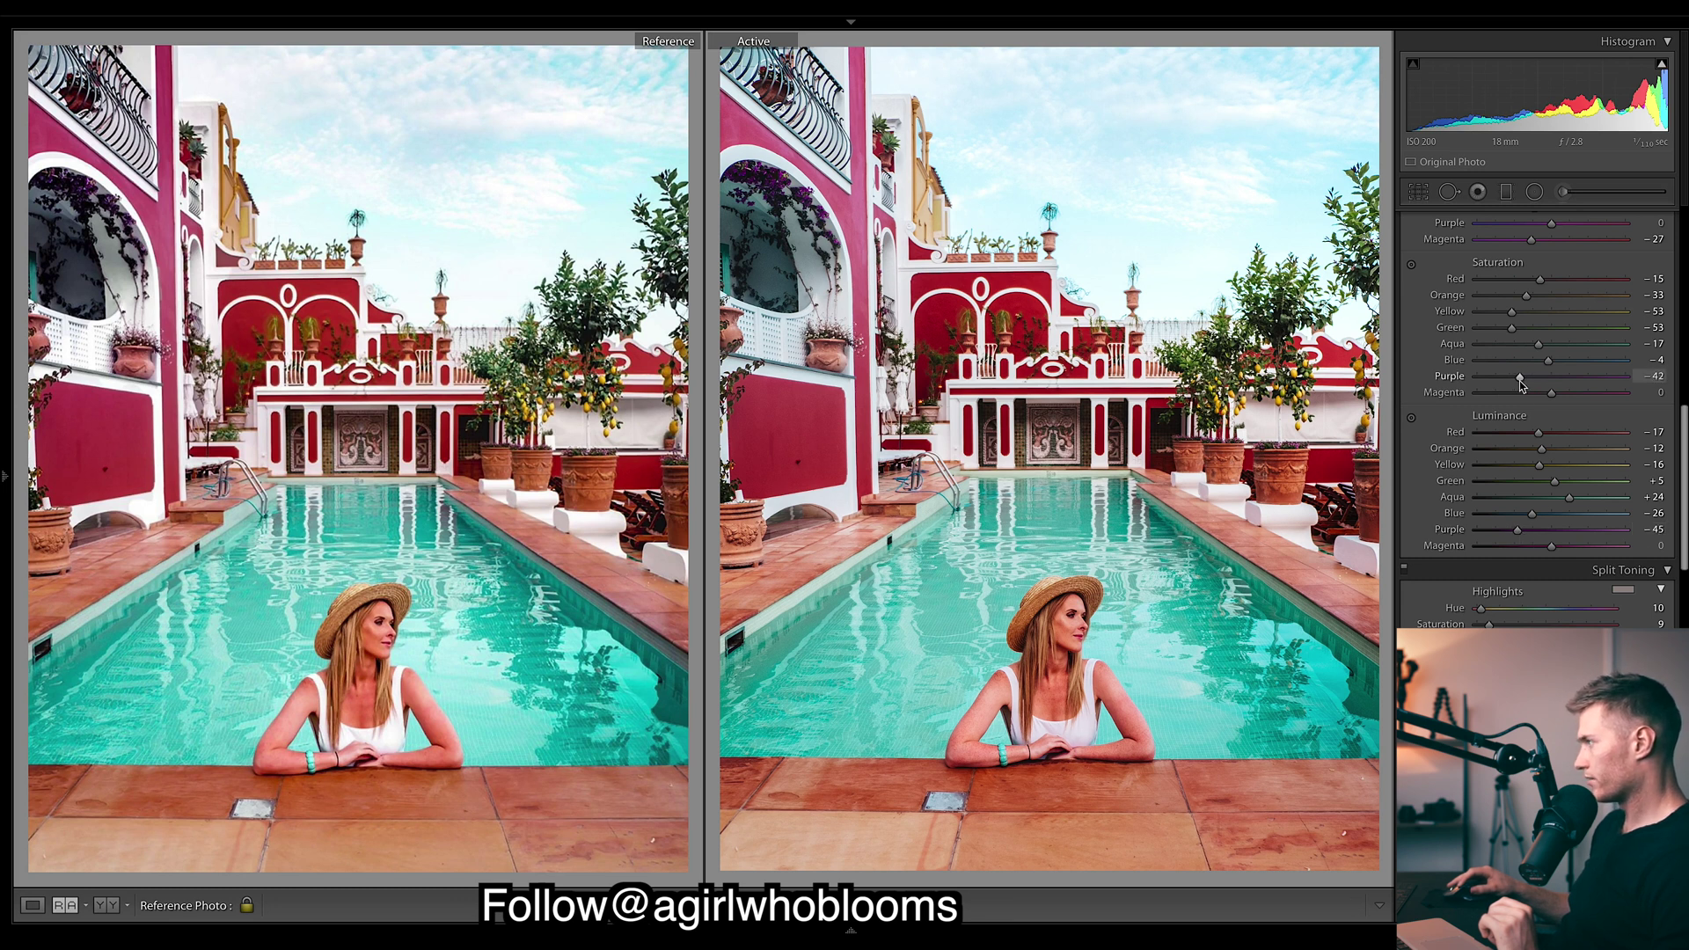
drag(1518, 380, 1523, 380)
scroll(1422, 438, down, 2)
double_click(1536, 366)
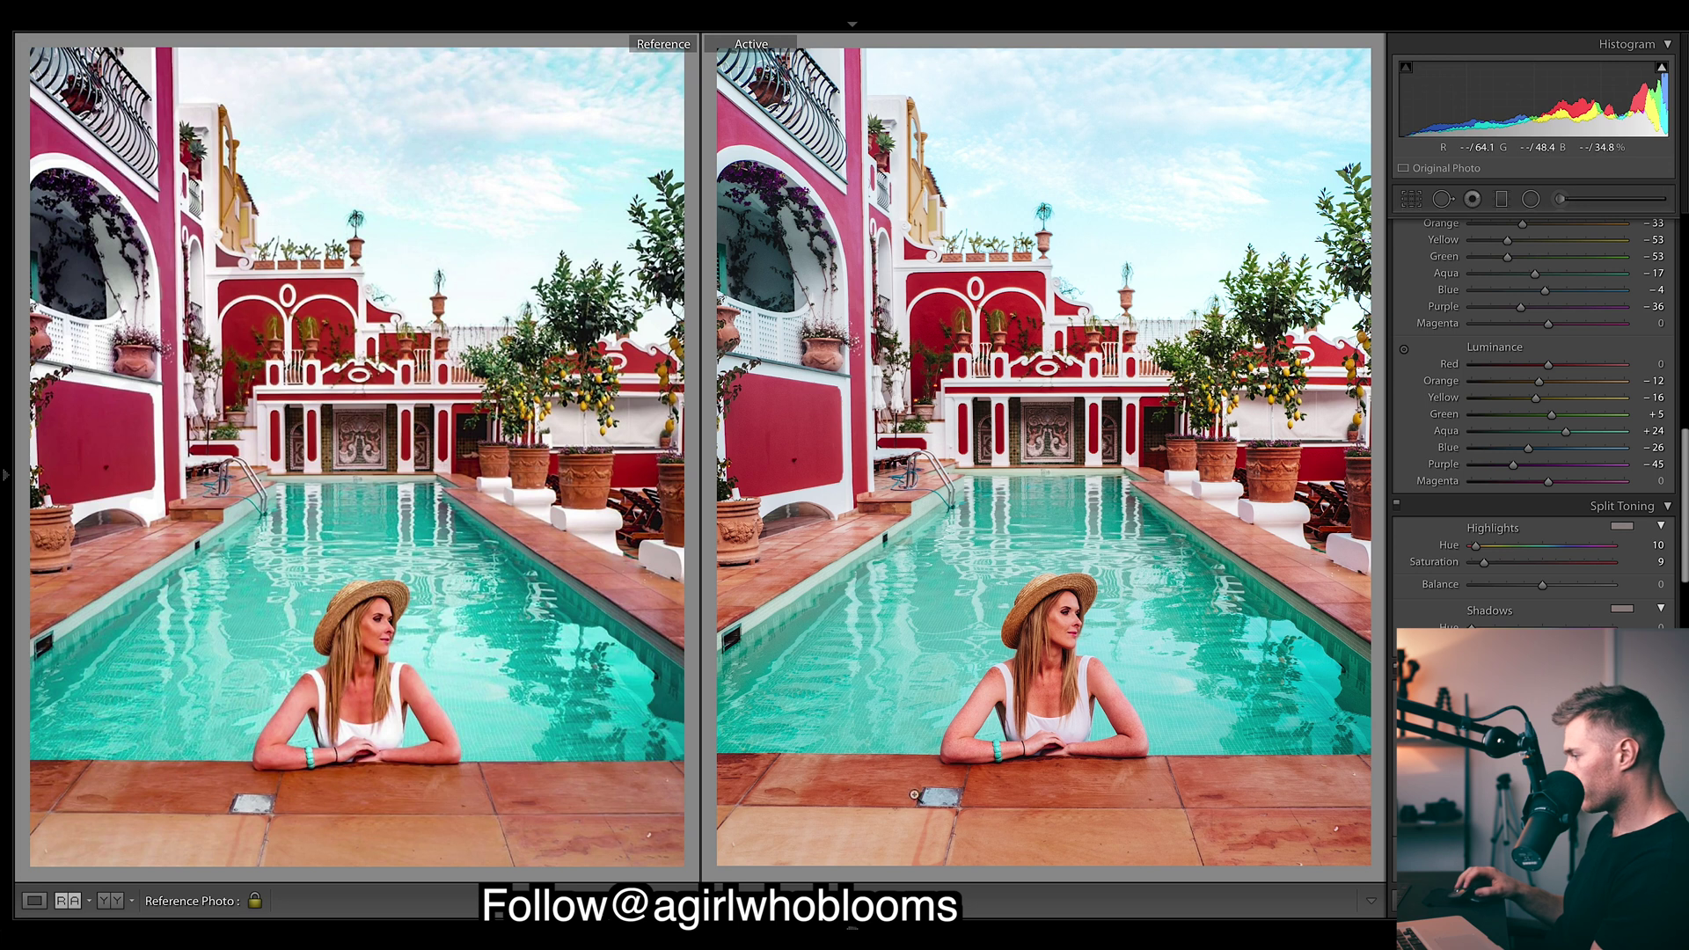
Copy the woman-in-pool photo's develop settings, leaving out local adjustments, lens corrections, transform, spot removal and crop
click(852, 925)
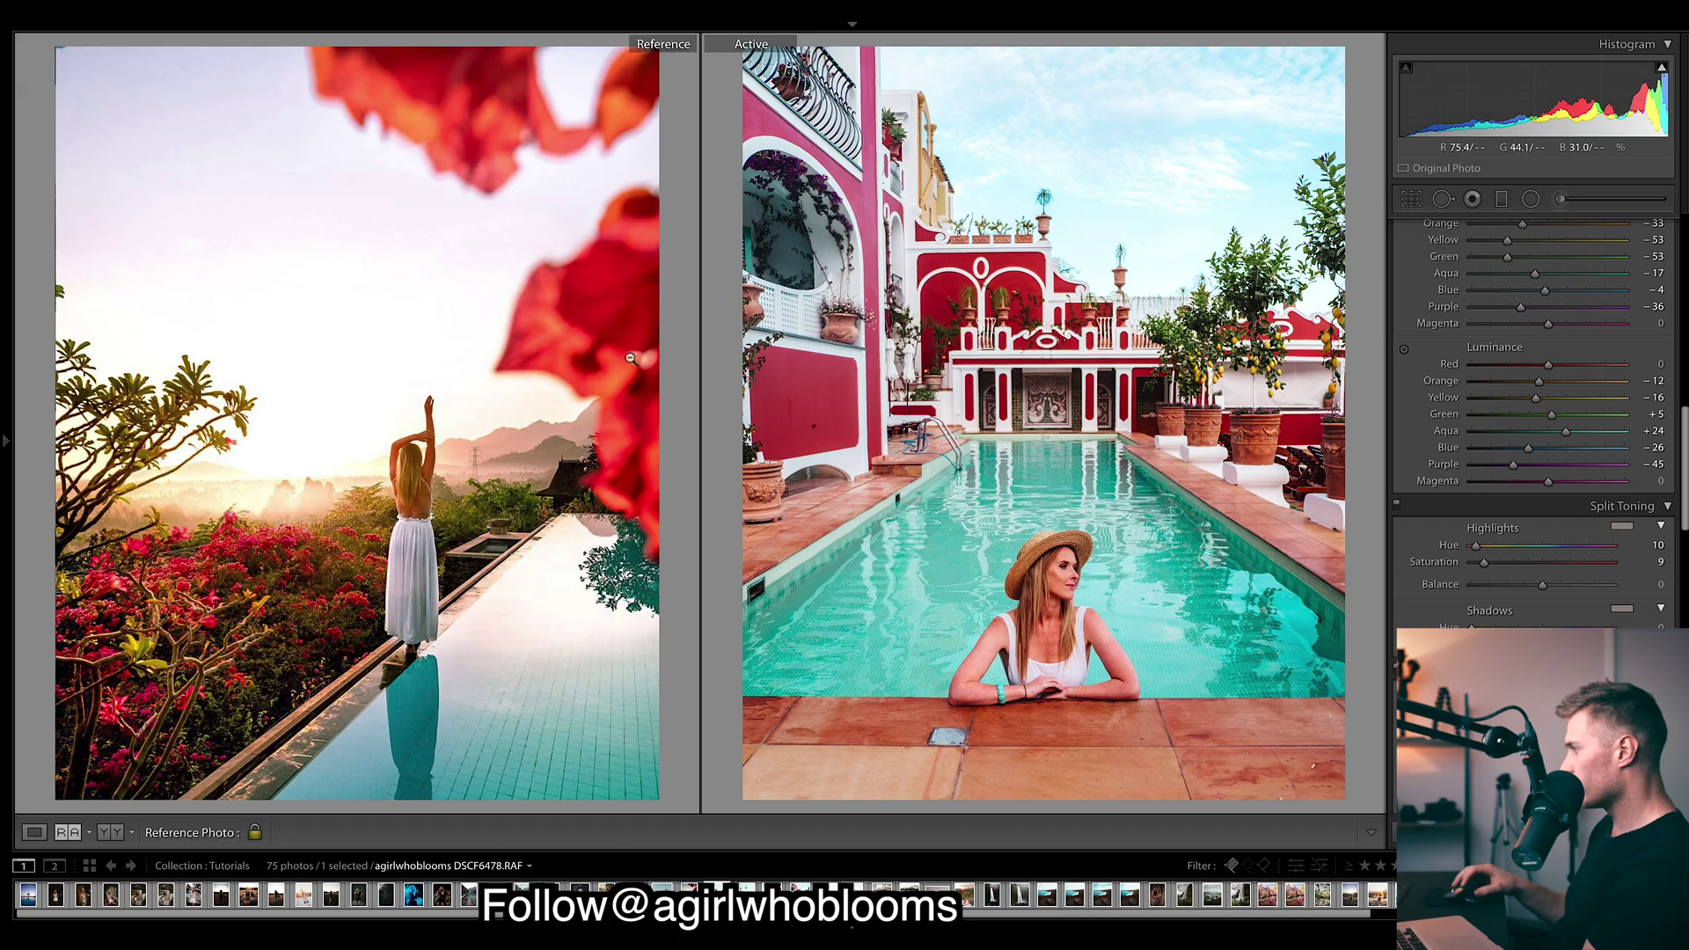
right_click(1163, 374)
mouse_move(1240, 384)
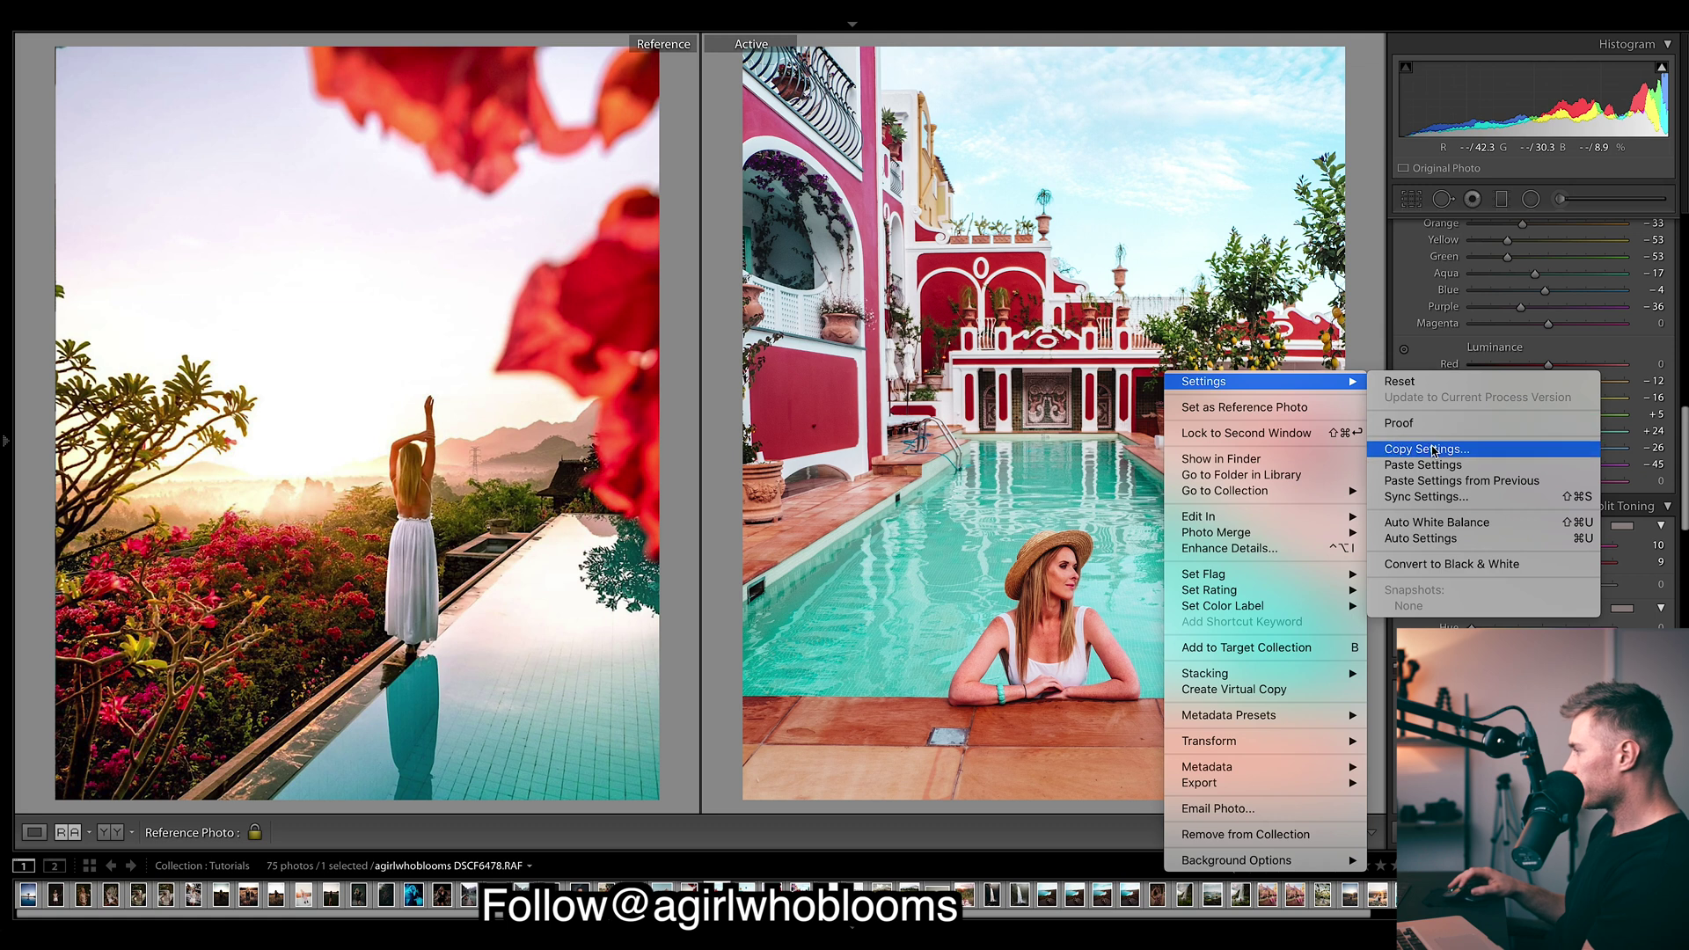
click(1435, 447)
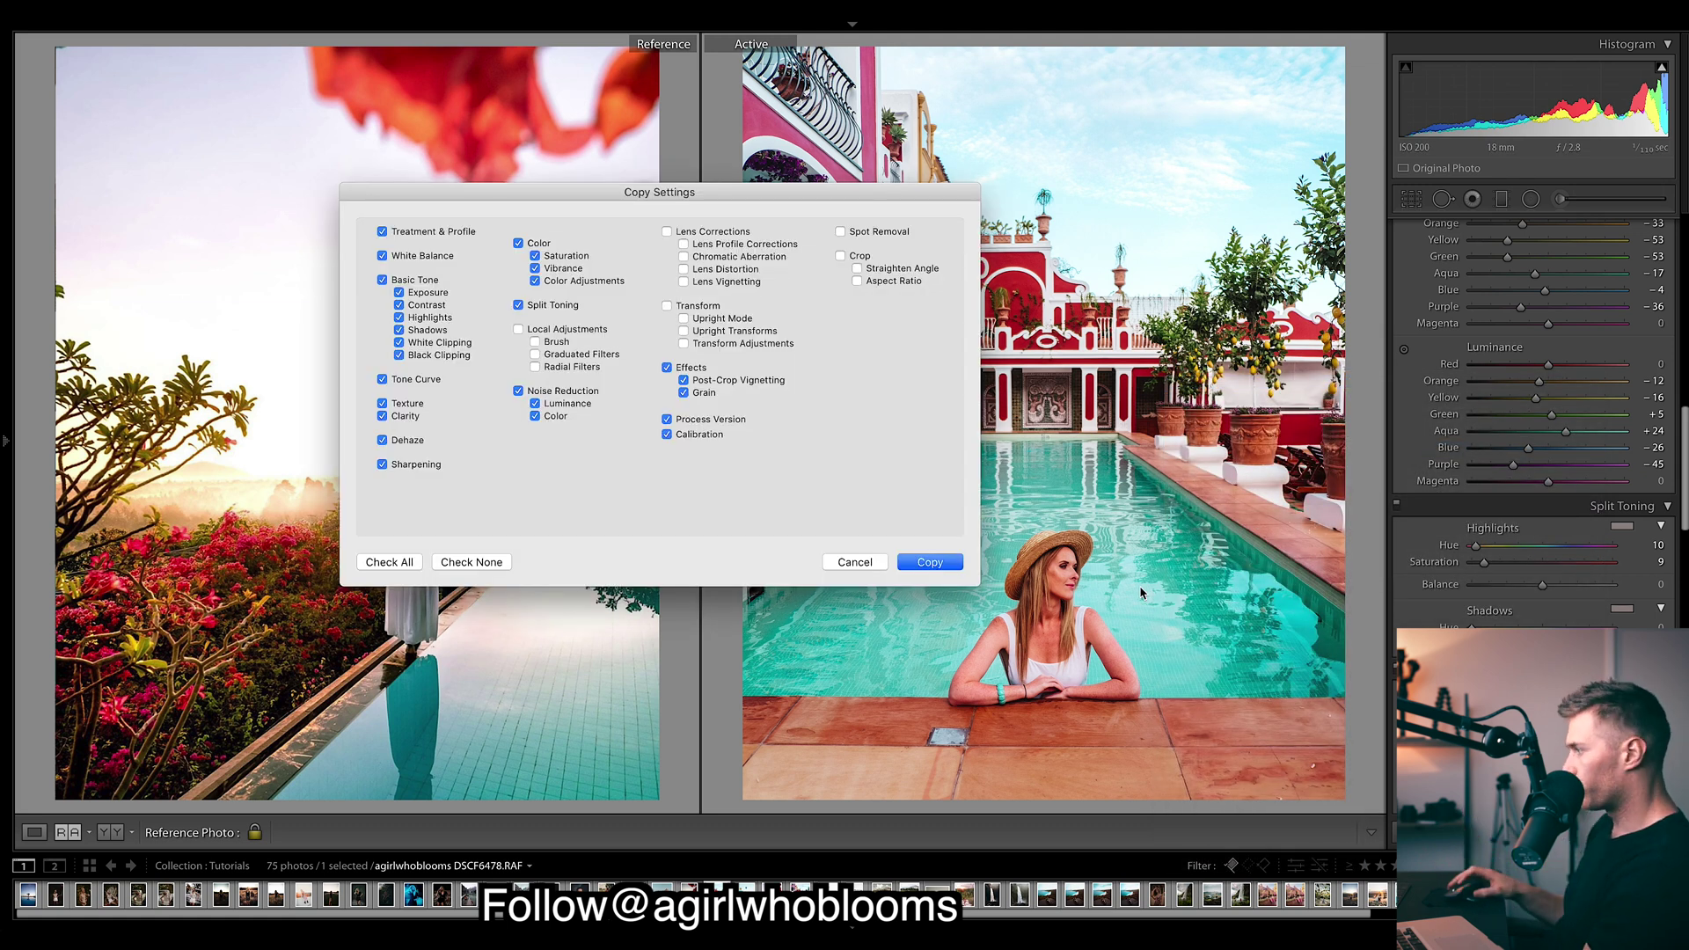
click(949, 563)
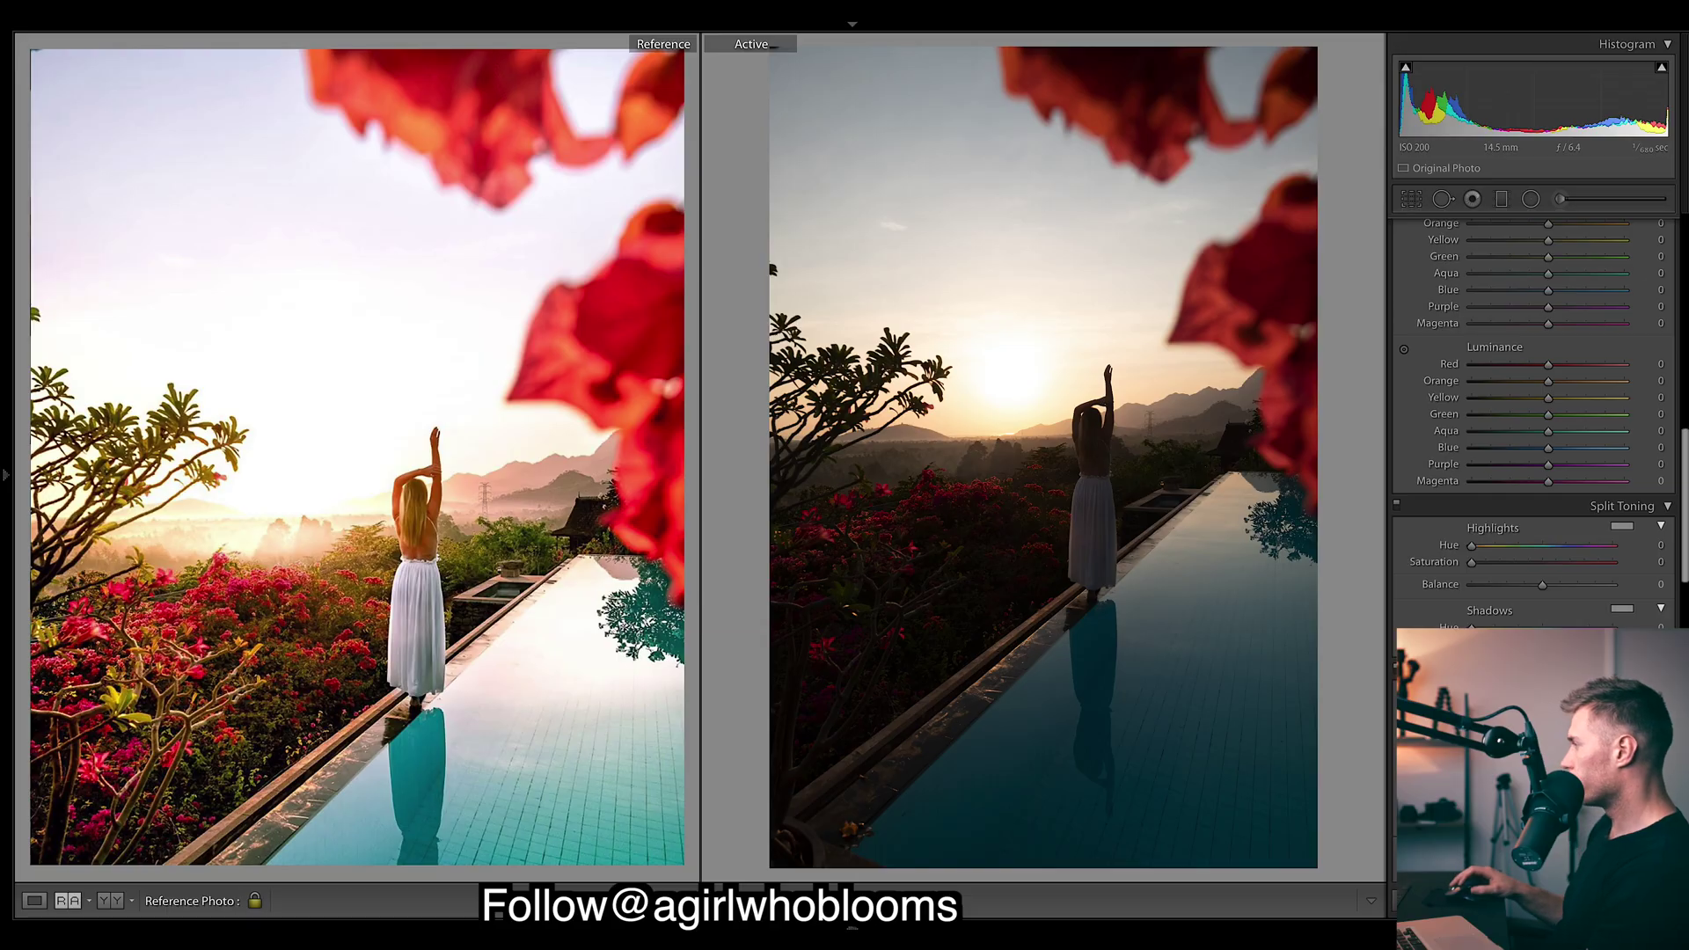
Crop the sunset infinity-pool photo to 4 x 5 / 8 x 10, trimming the foot of the image, and return to Reference View
click(1412, 202)
click(1601, 254)
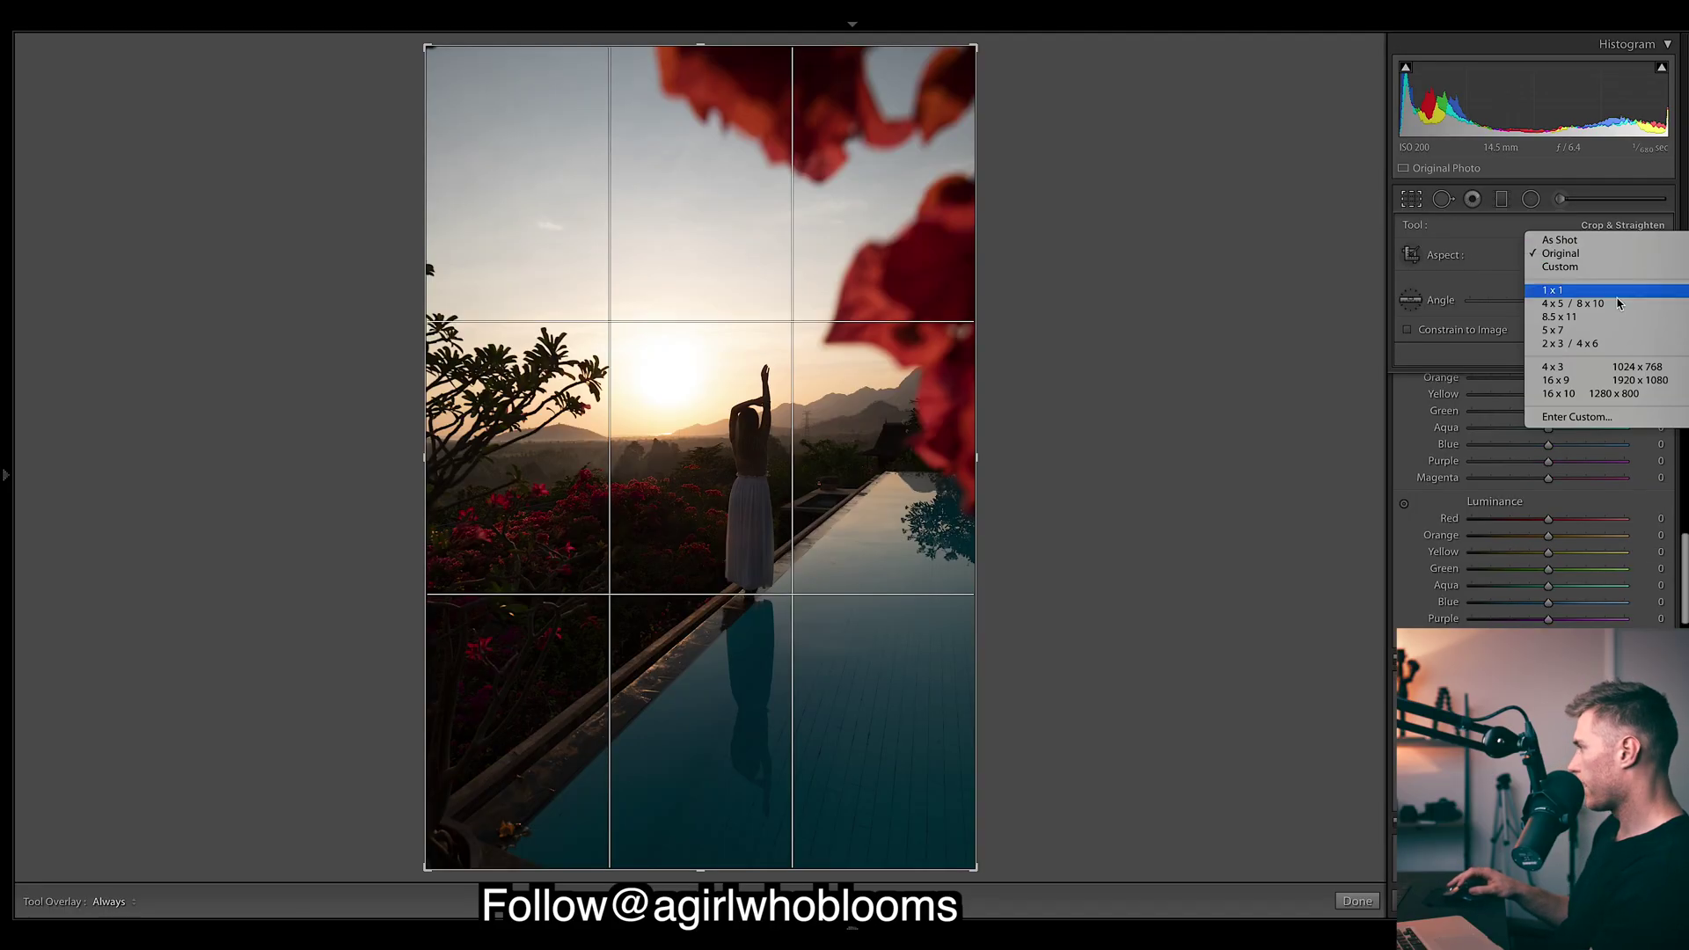
click(1615, 308)
drag(807, 337, 806, 387)
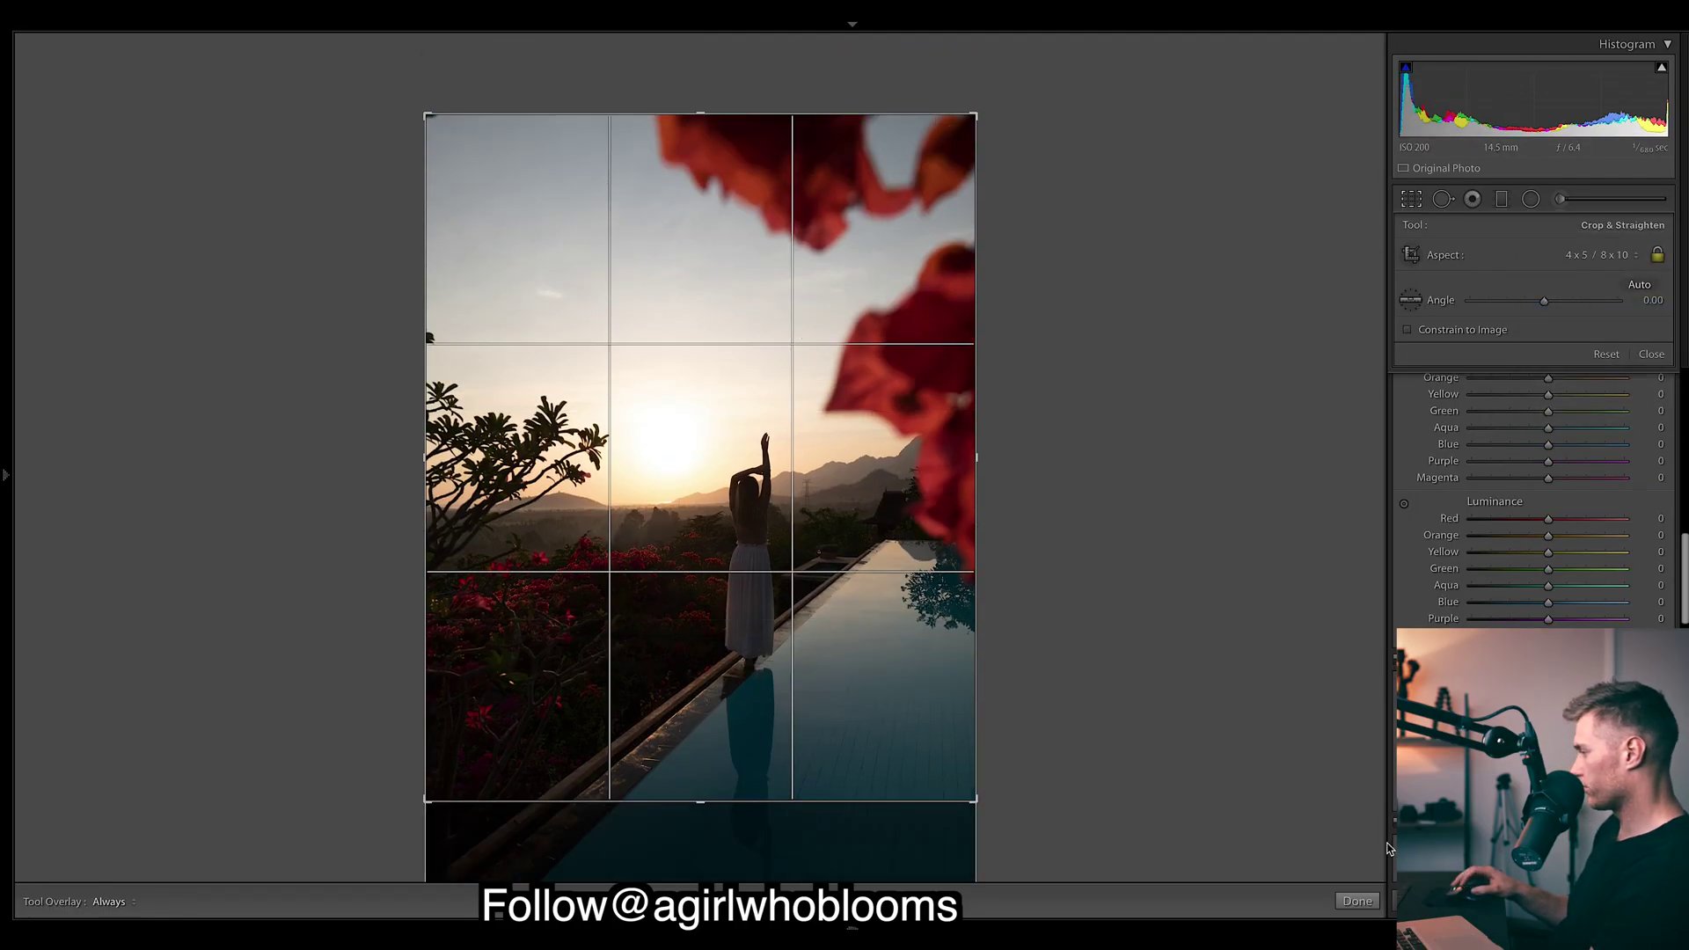
click(1357, 900)
click(67, 901)
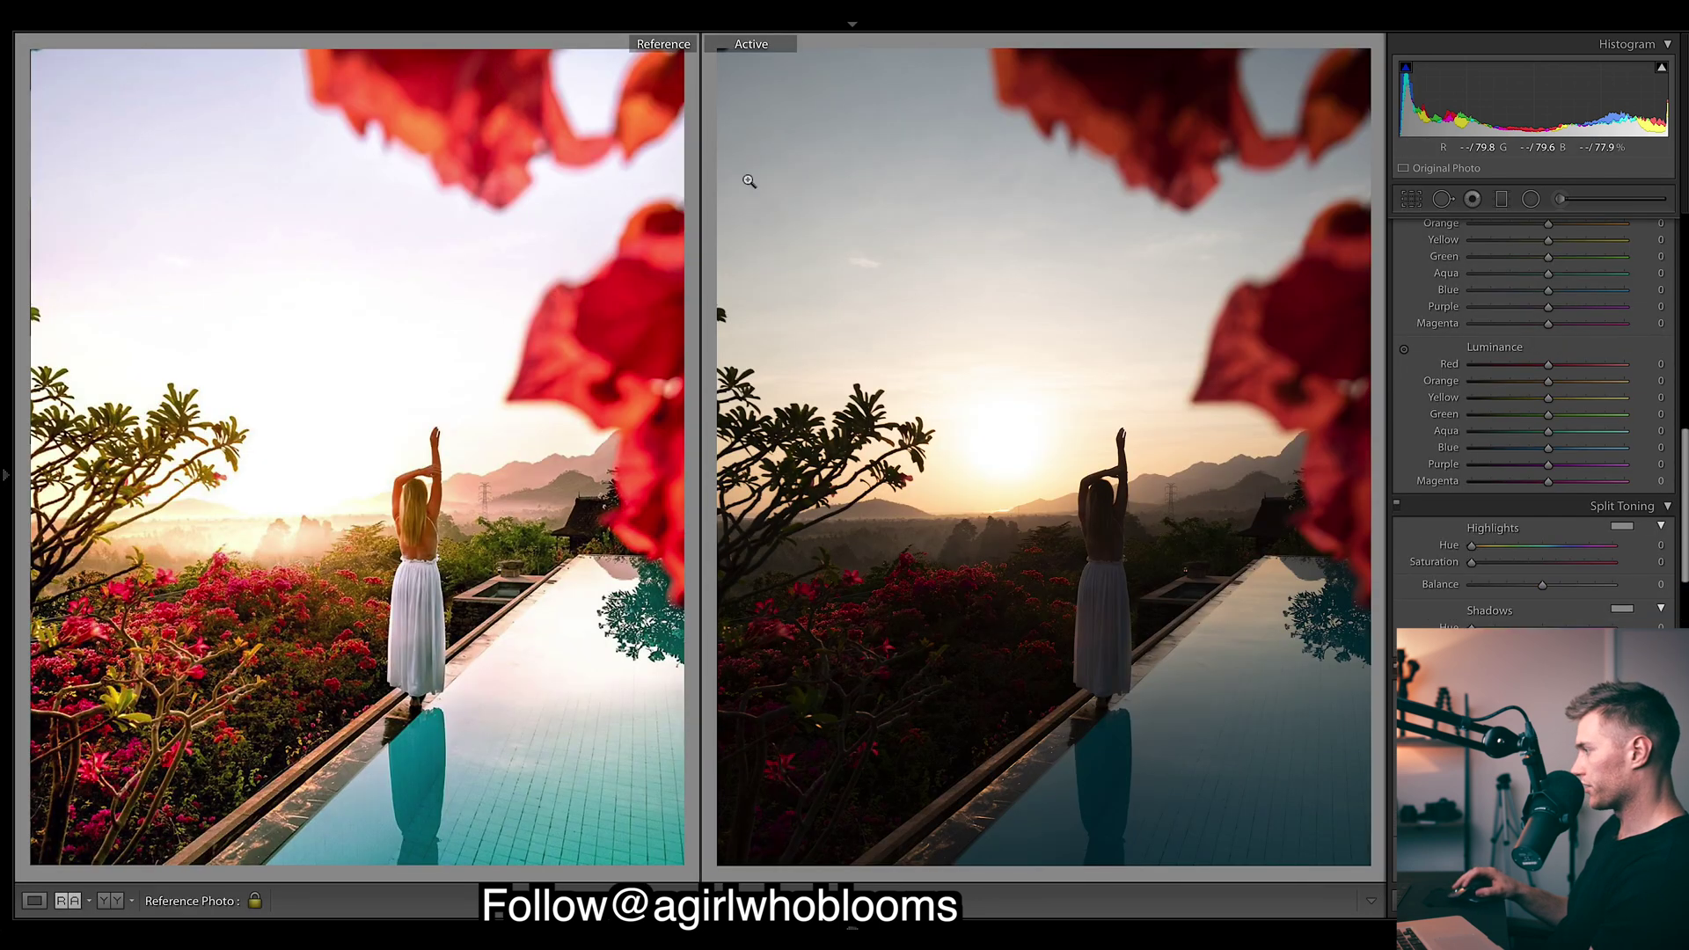
Paste the copied develop settings onto the sunset infinity-pool photo
right_click(1135, 363)
mouse_move(1176, 366)
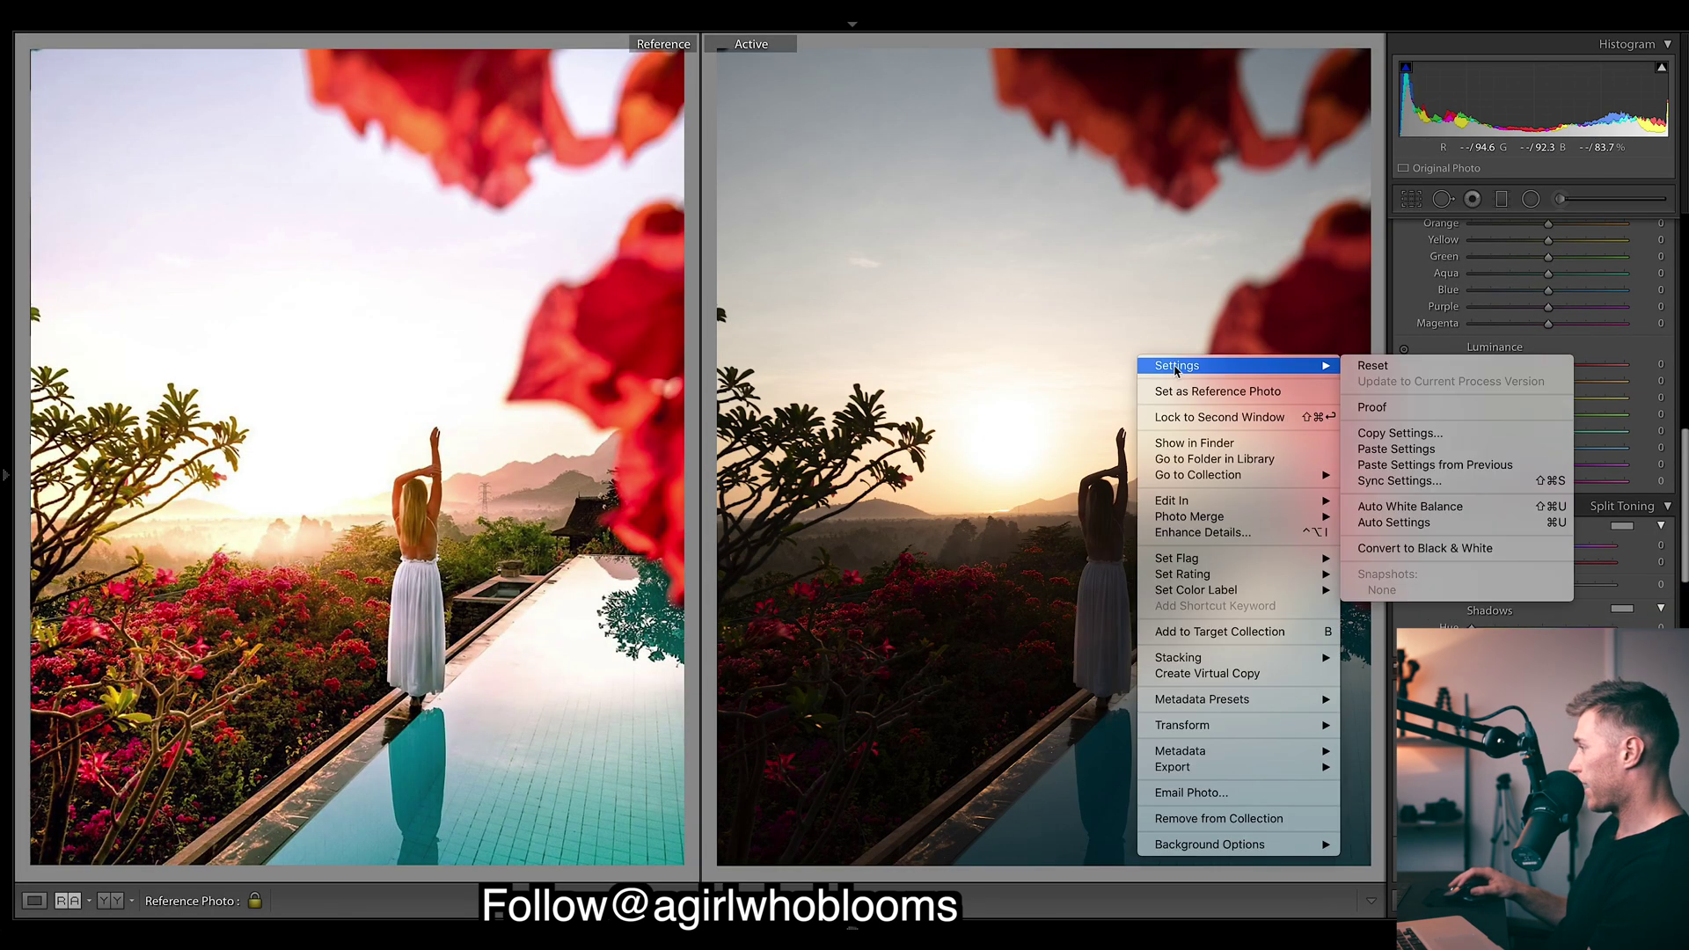
click(1385, 451)
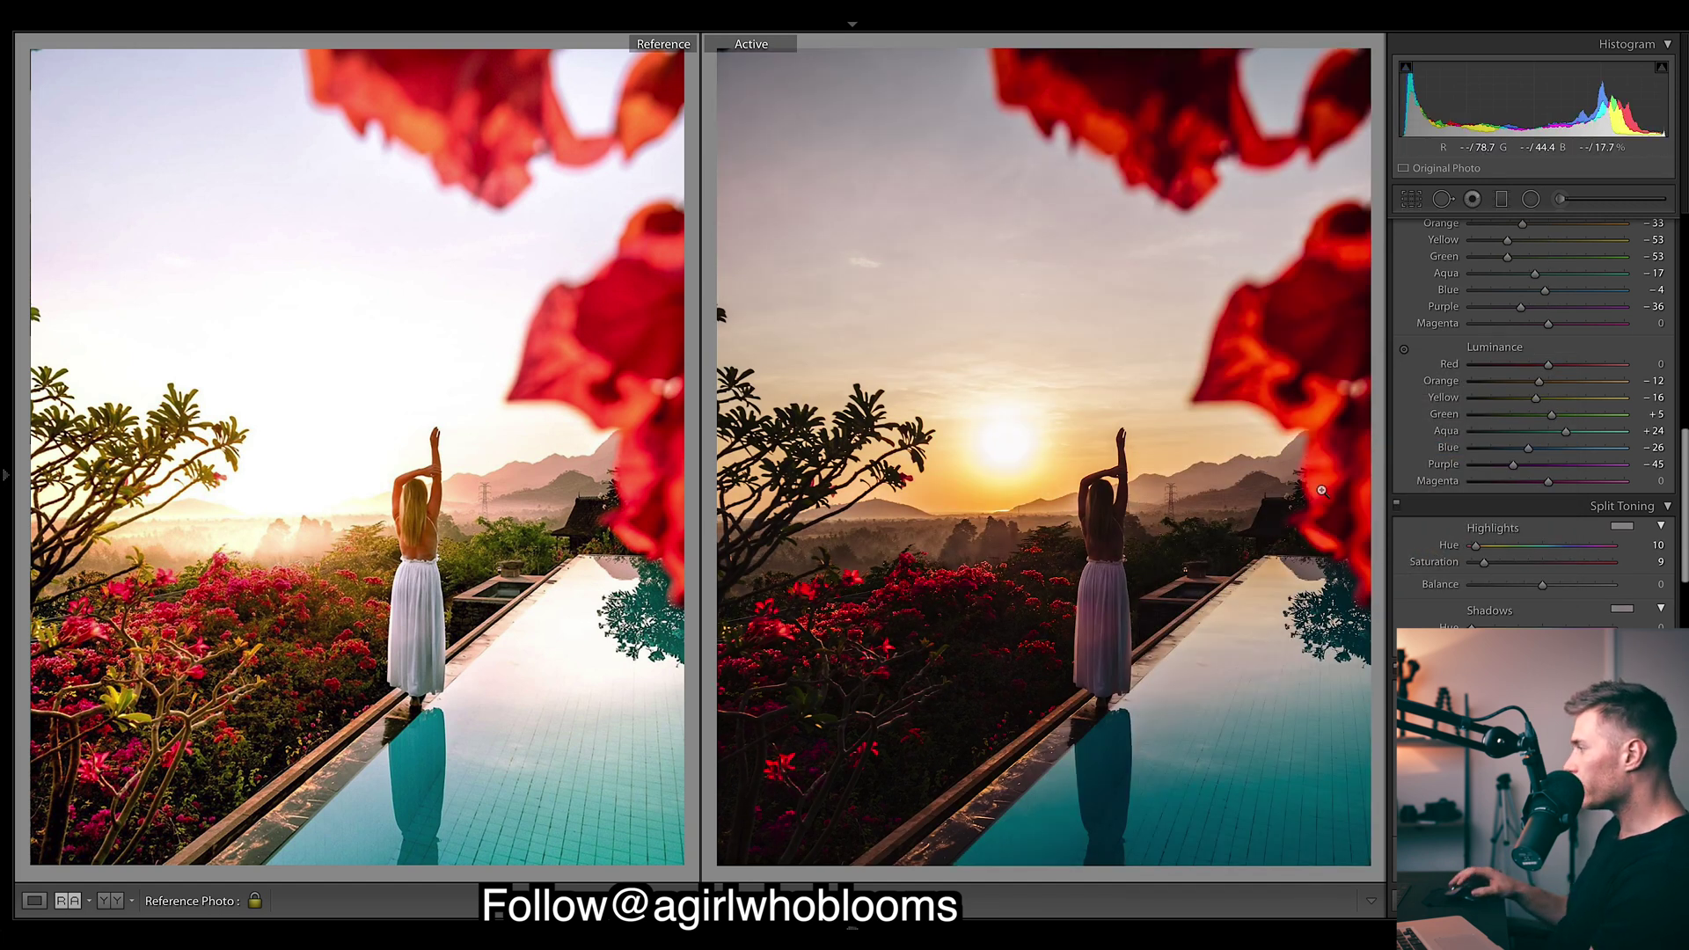
Set the tone to Exposure +1.35, Contrast -32, Highlights -59, Shadows +40, Whites +88 and Blacks +91
scroll(1583, 334, up, 10)
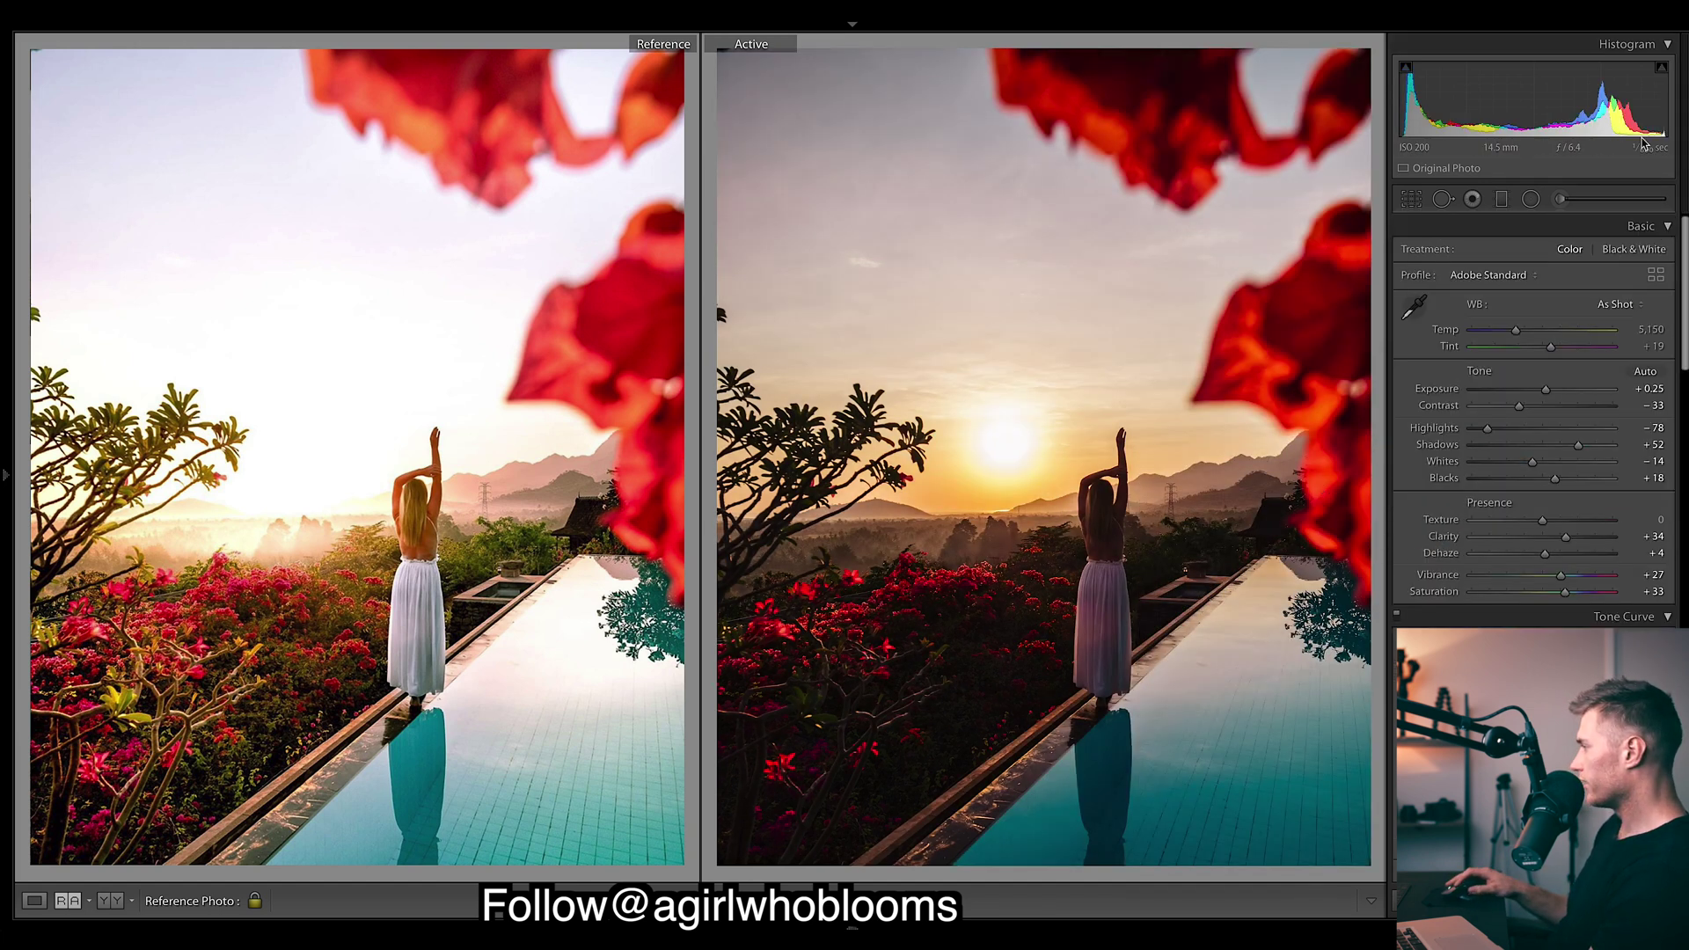
click(1554, 389)
drag(1518, 405, 1603, 462)
mouse_move(1500, 428)
mouse_down()
mouse_move(1527, 439)
mouse_move(1560, 392)
mouse_move(1498, 430)
mouse_up()
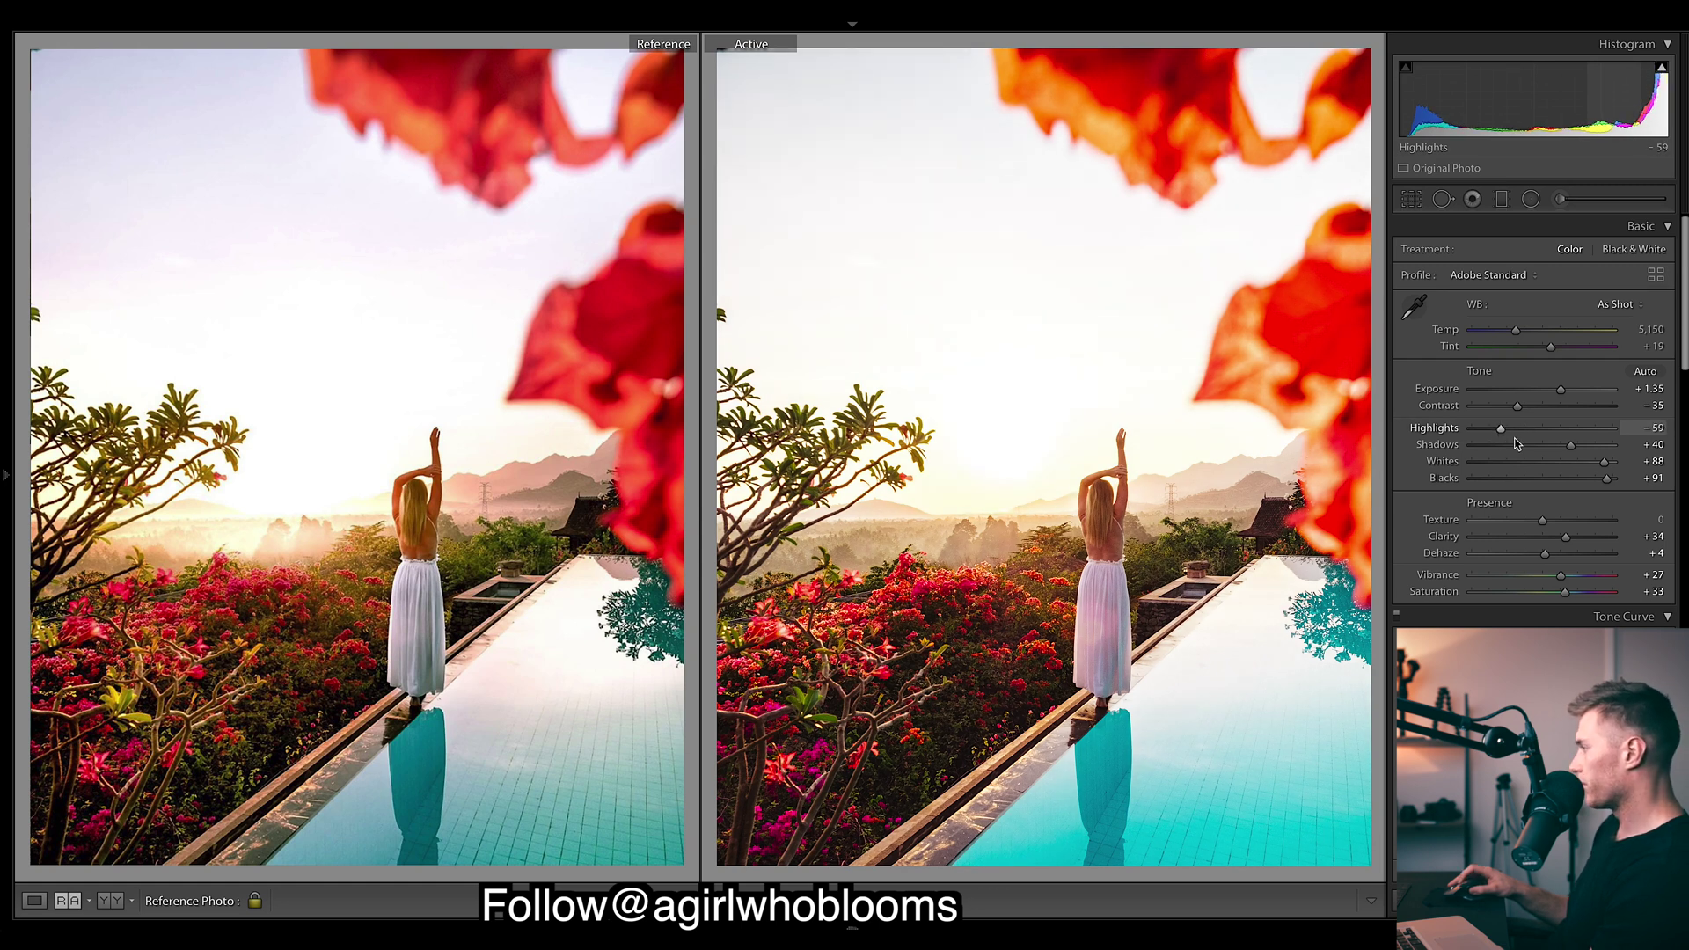
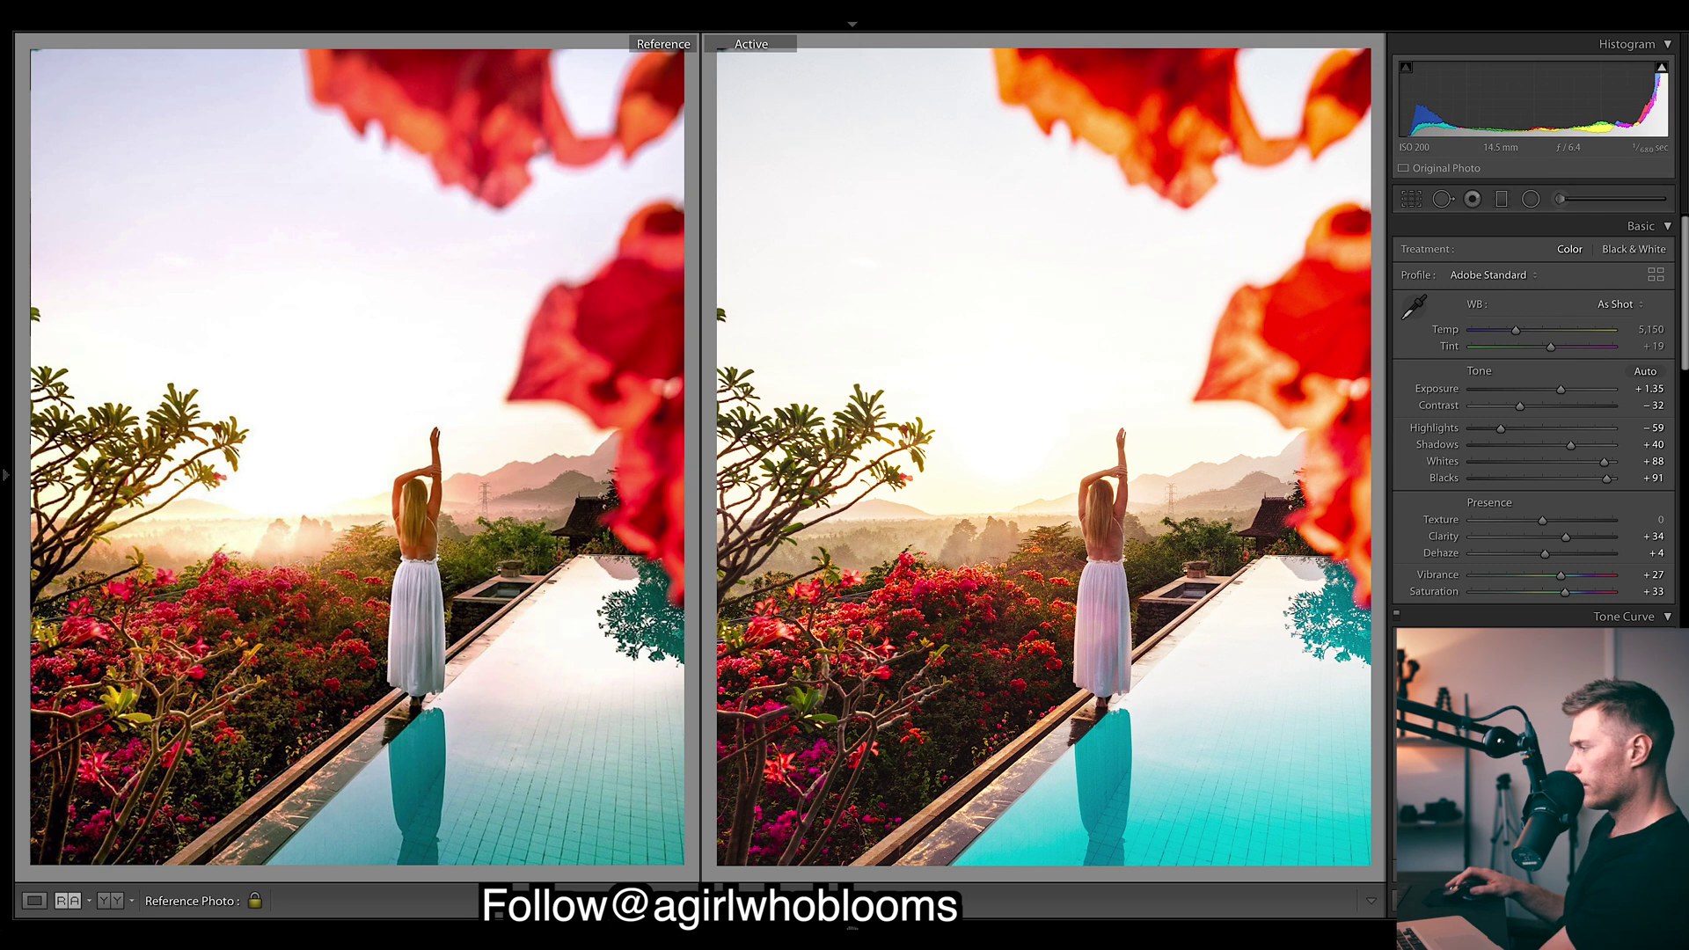
Refine the tone to Exposure +1.60, Highlights -76, Shadows +37, Whites +64 and Blacks +73
scroll(1568, 403, up, 3)
drag(1554, 395, 1489, 431)
click(1587, 462)
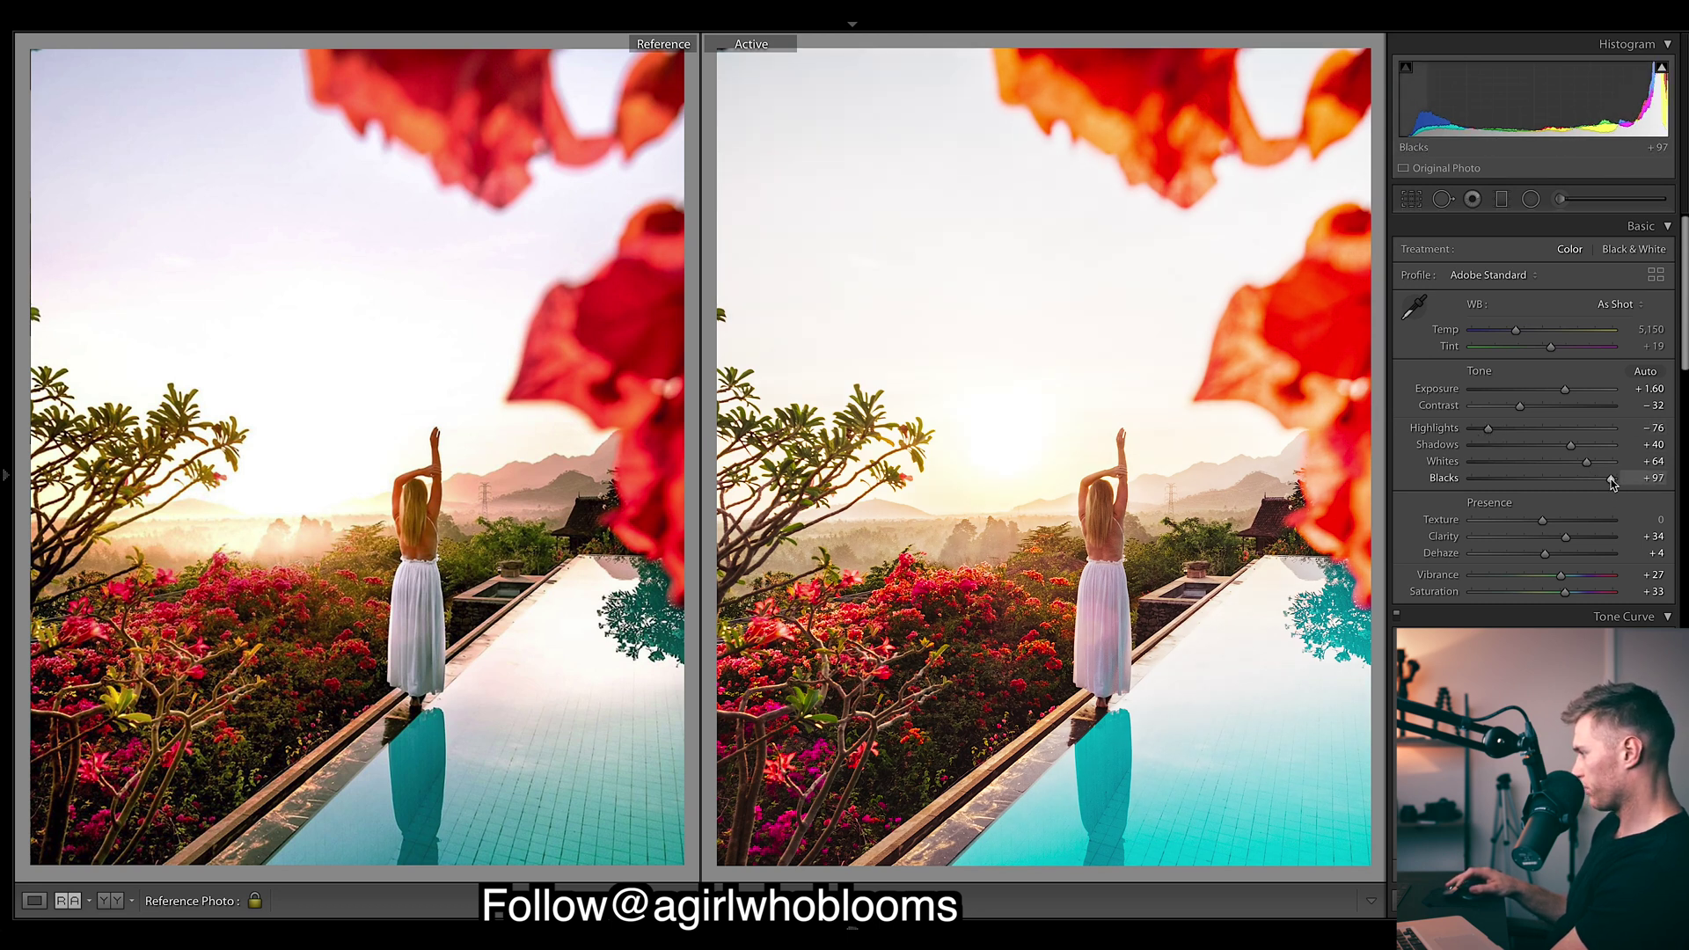
drag(1615, 482, 1593, 479)
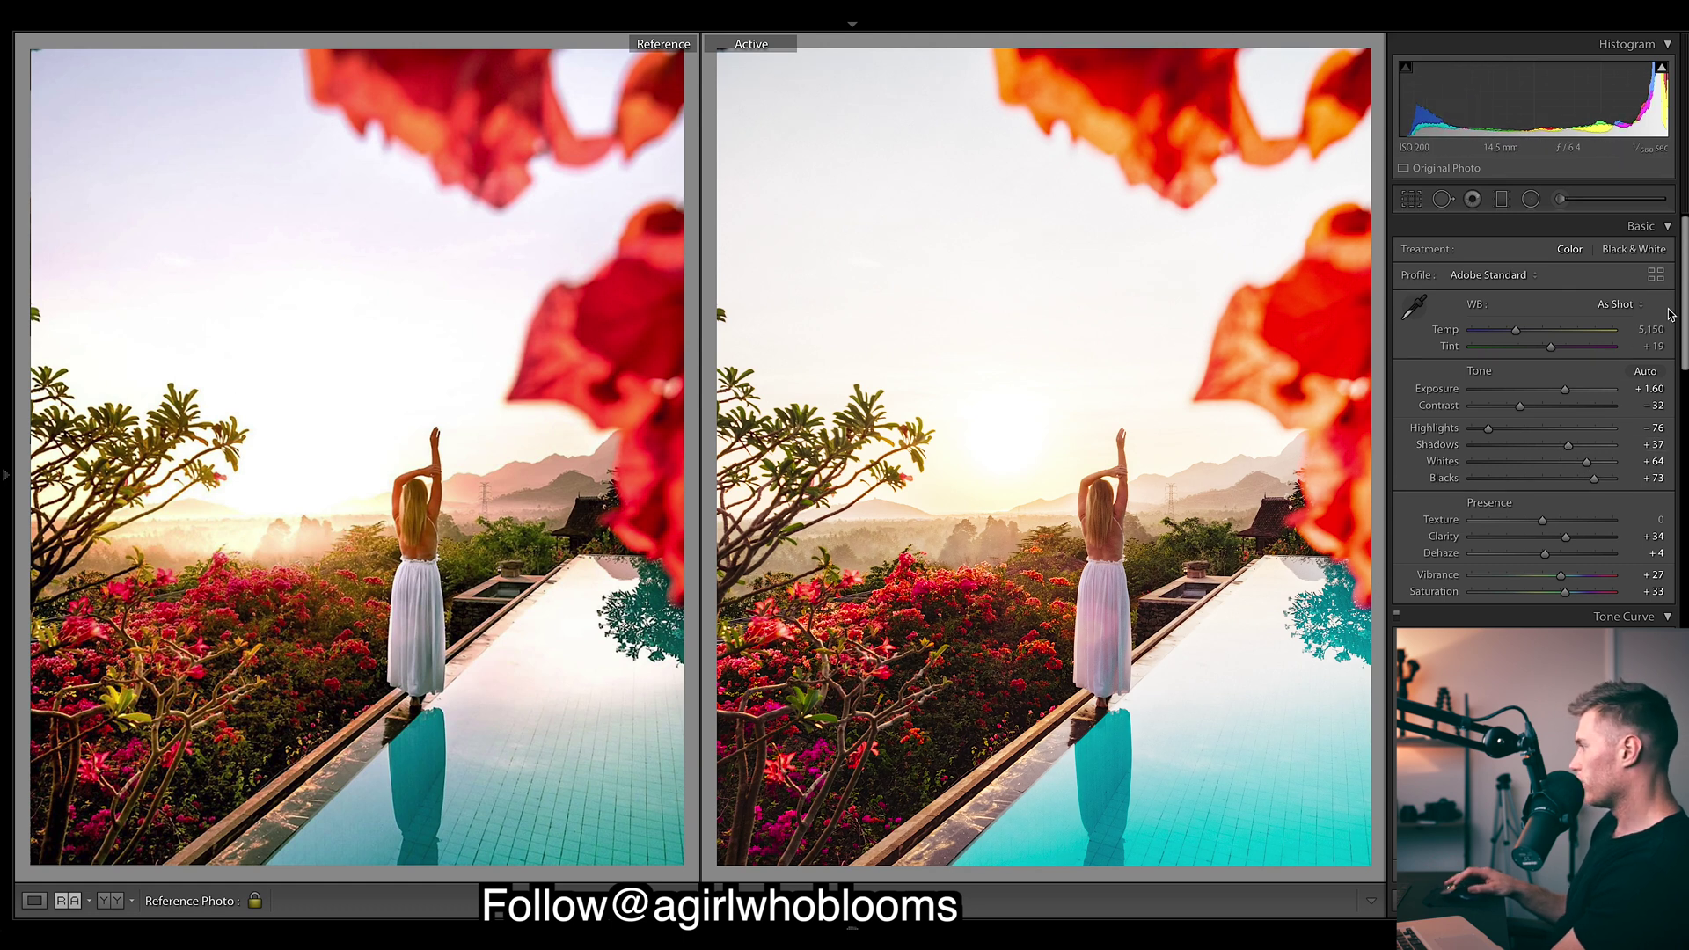
Add a lower-midtone point to the RGB tone curve and nudge the middle point to steepen the midtones
scroll(1681, 299, down, 5)
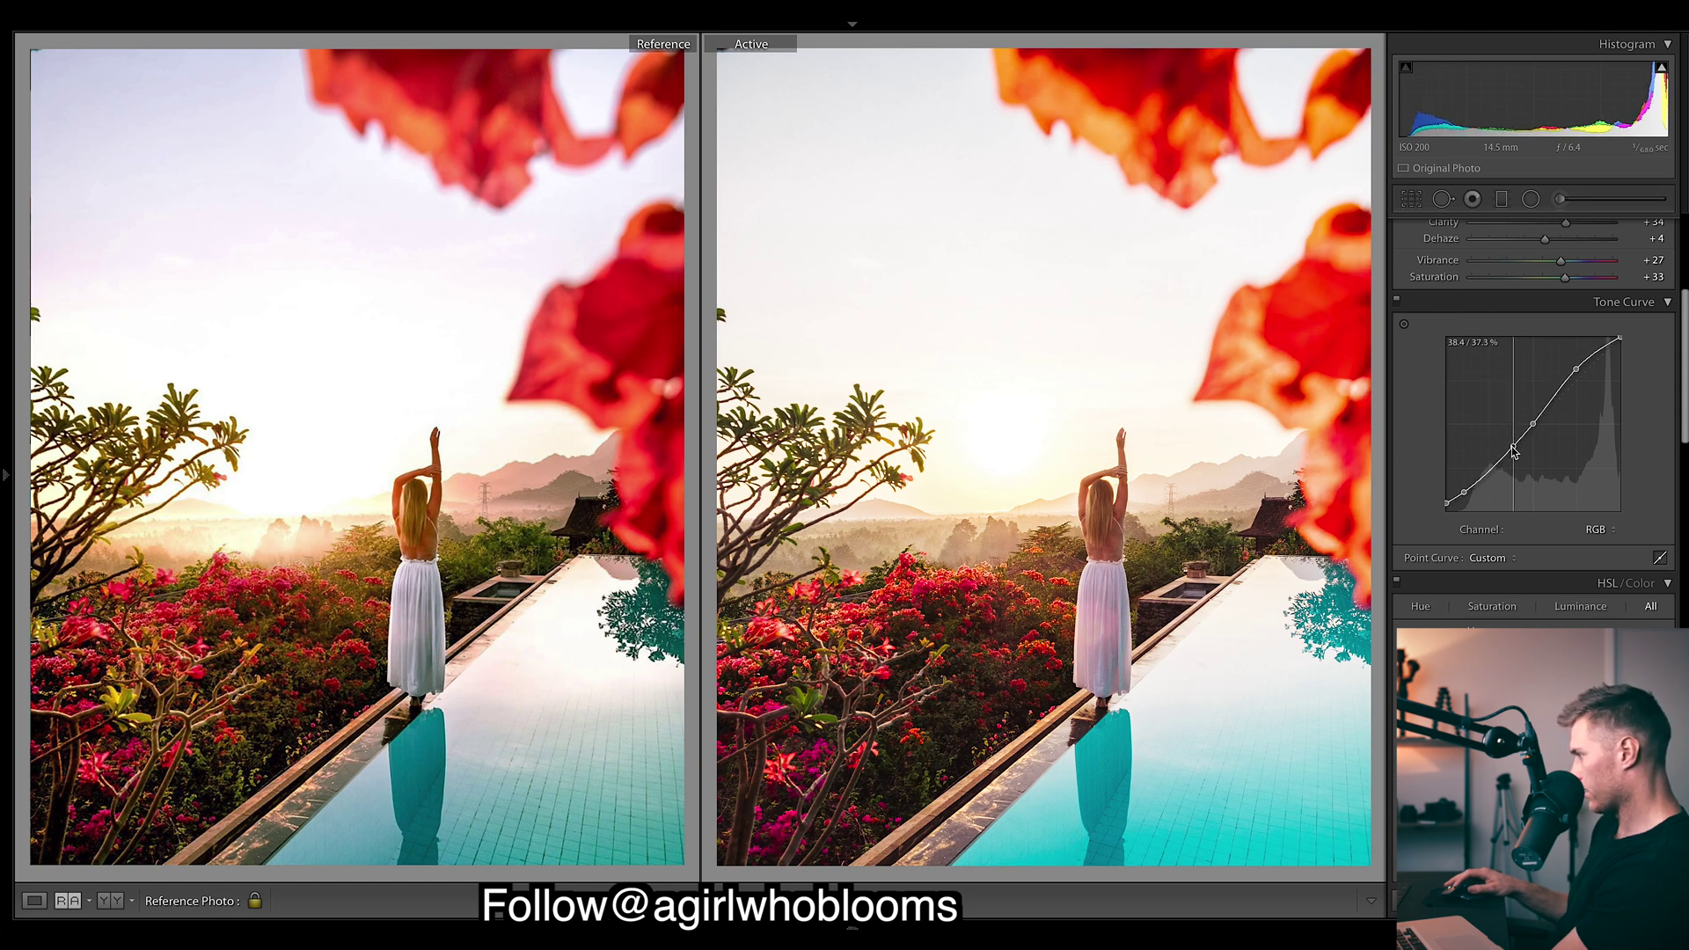
click(1513, 449)
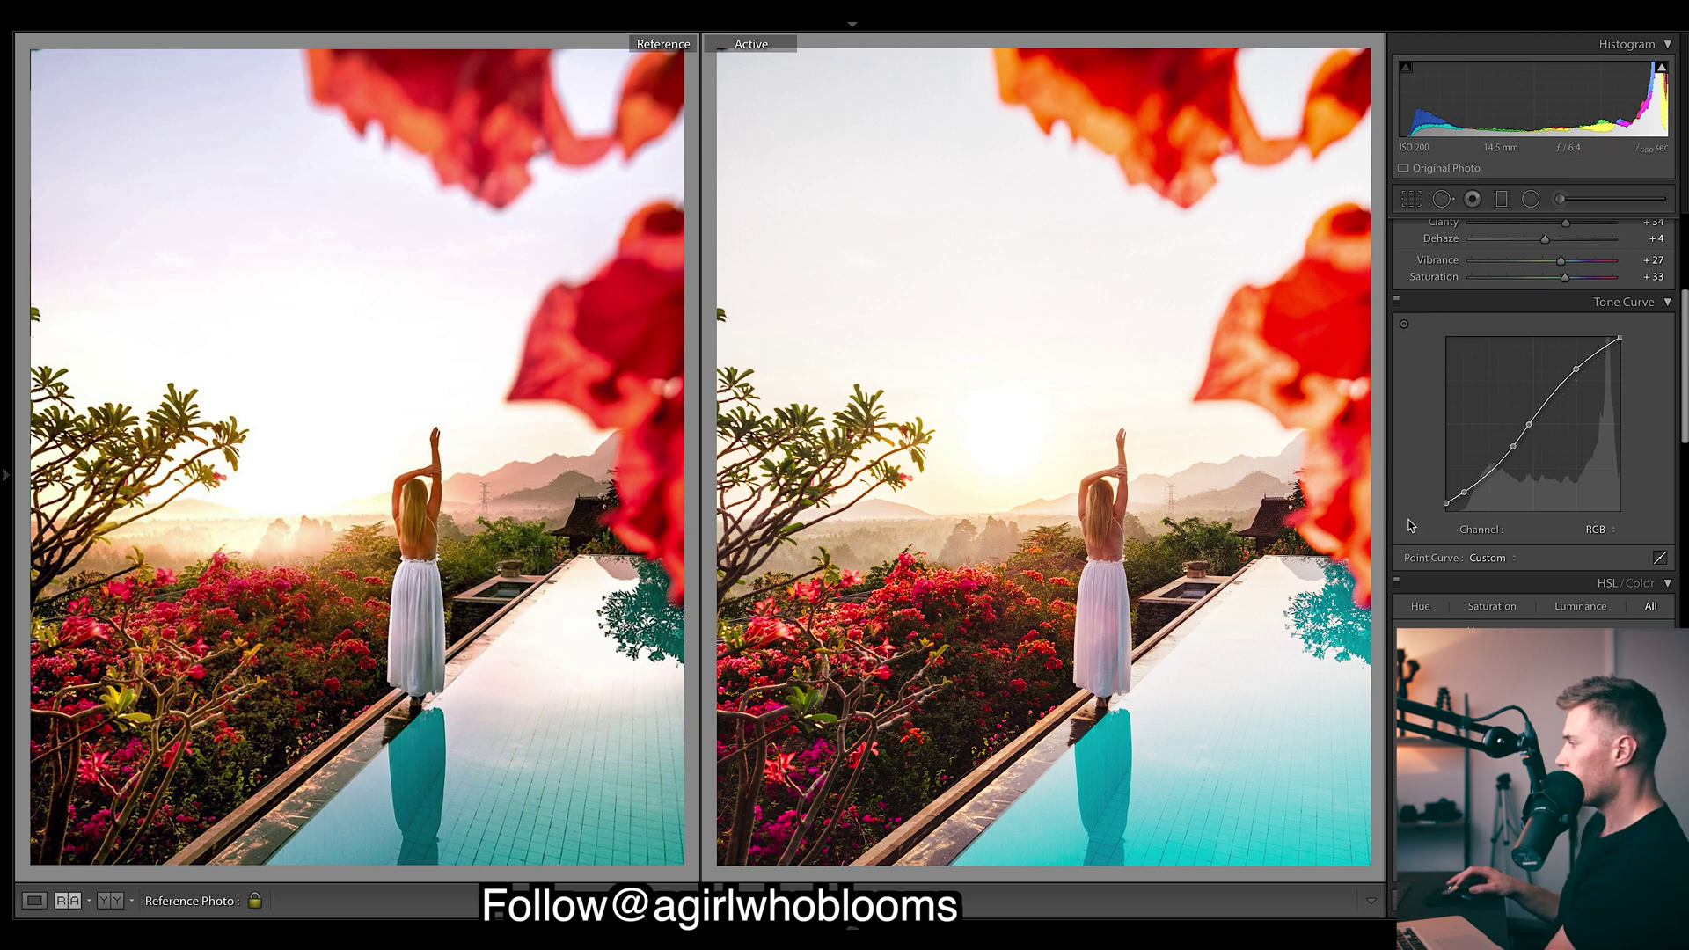
Set HSL saturation to Yellow -39 and Green -21, and set the Green hue to -81
scroll(1654, 516, down, 10)
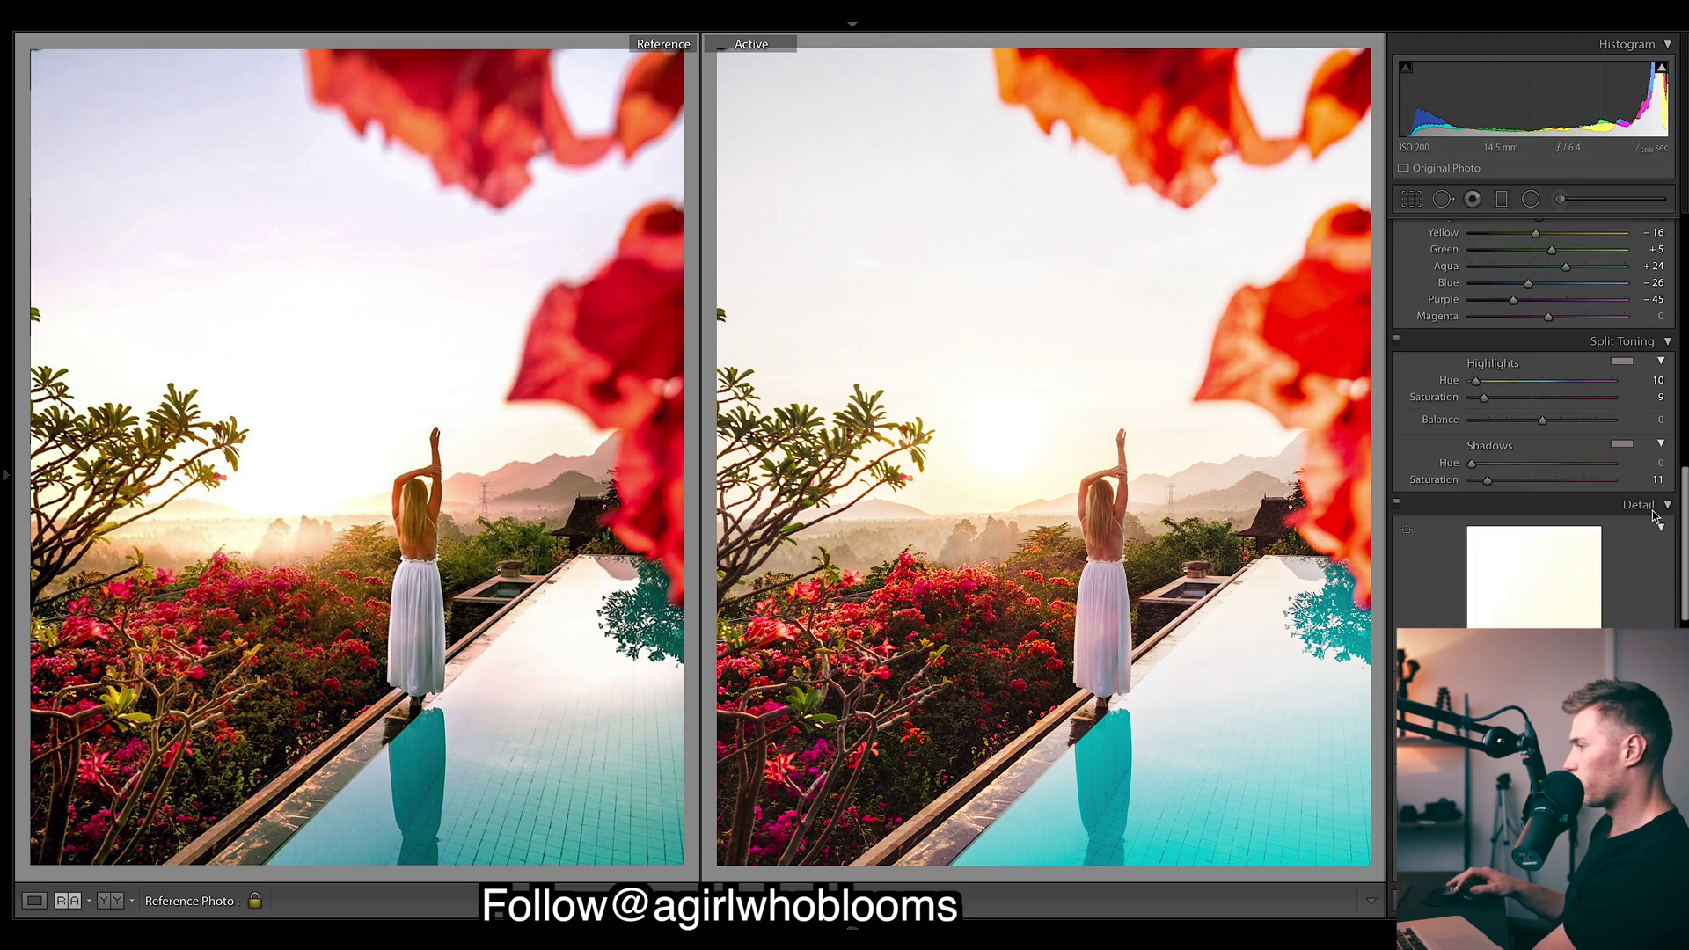
scroll(1654, 515, up, 6)
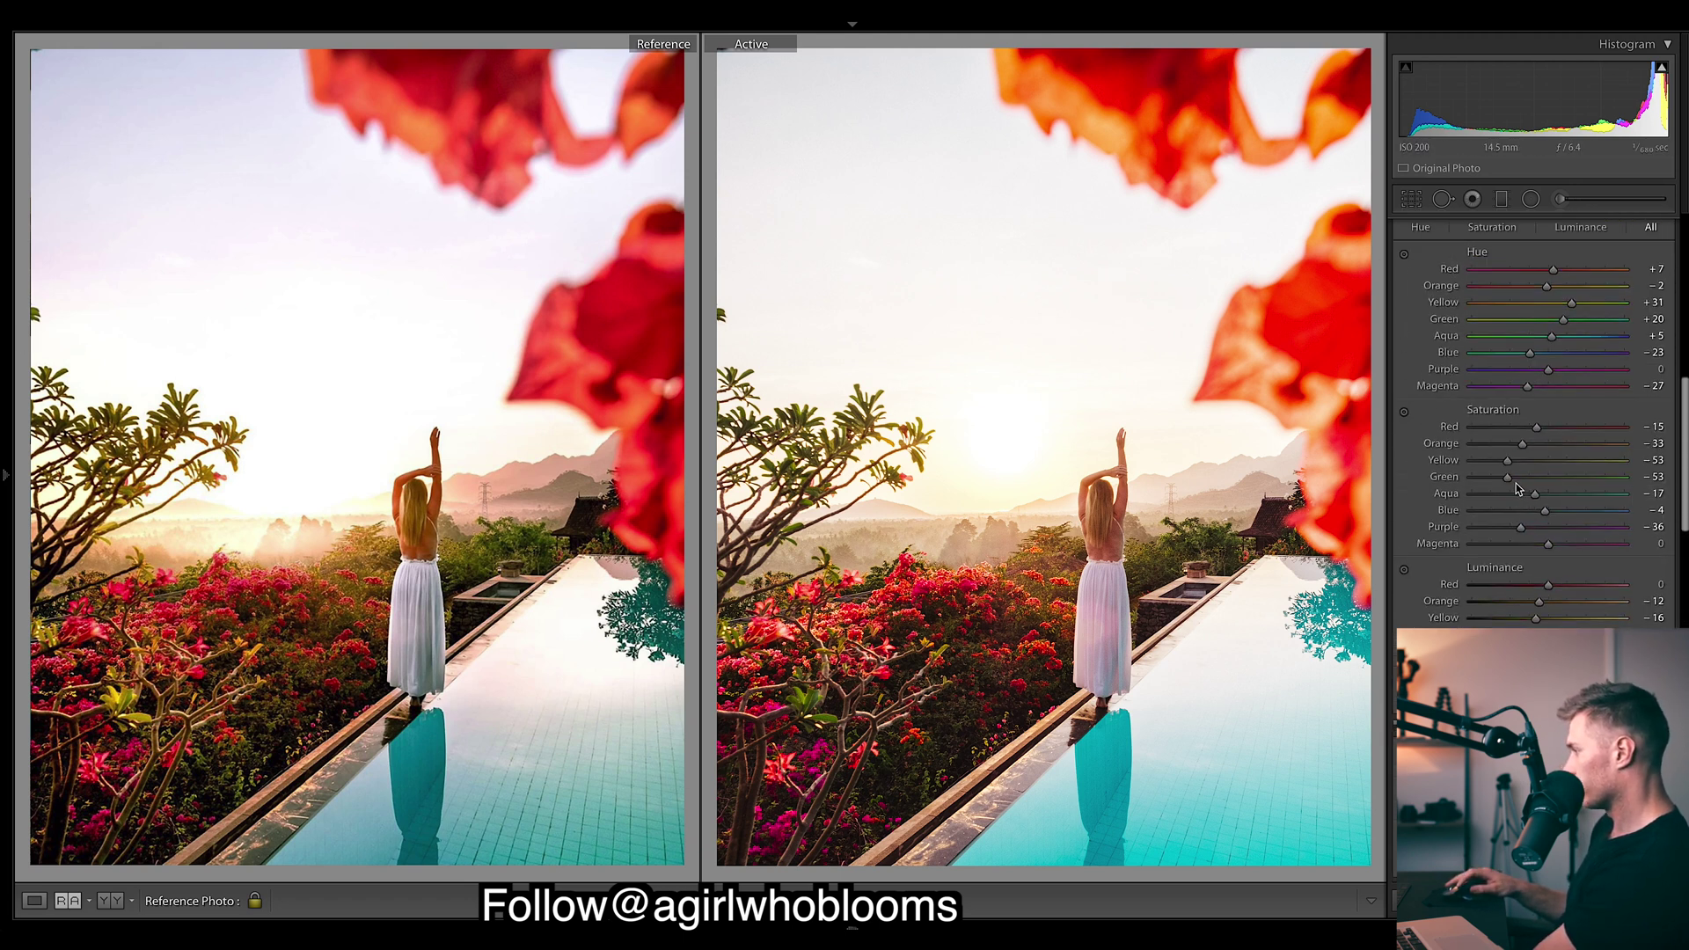
mouse_move(1515, 482)
mouse_down()
mouse_move(1574, 462)
mouse_move(1510, 462)
mouse_move(1546, 476)
mouse_move(1515, 479)
mouse_up()
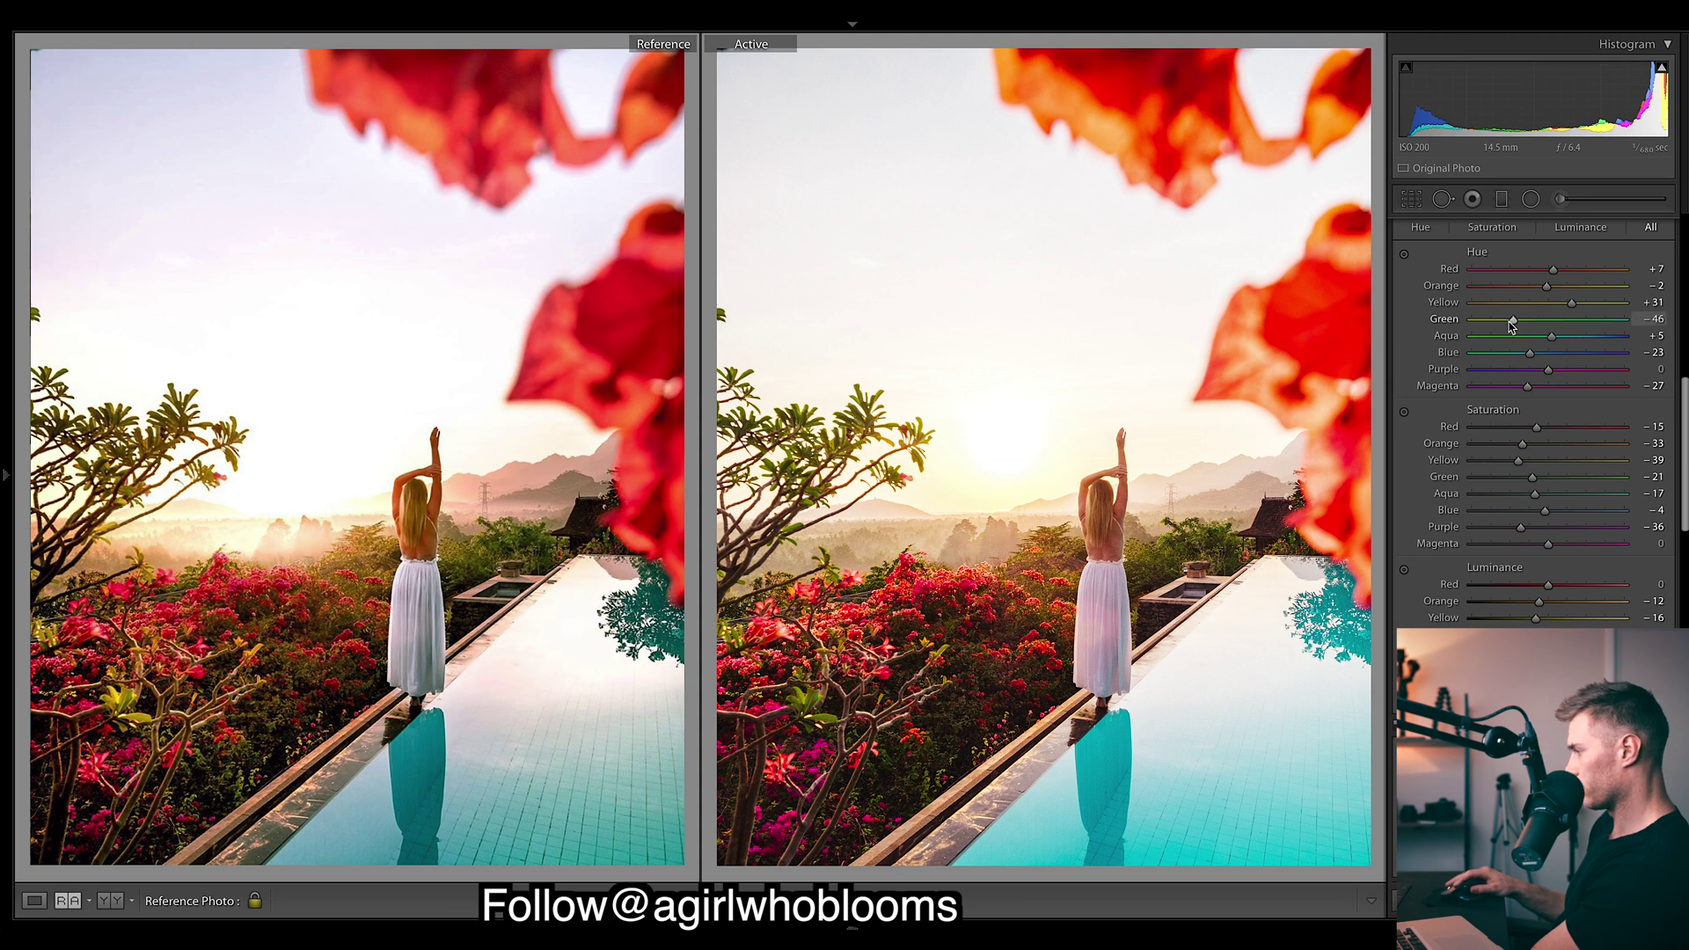
drag(1511, 324, 1469, 327)
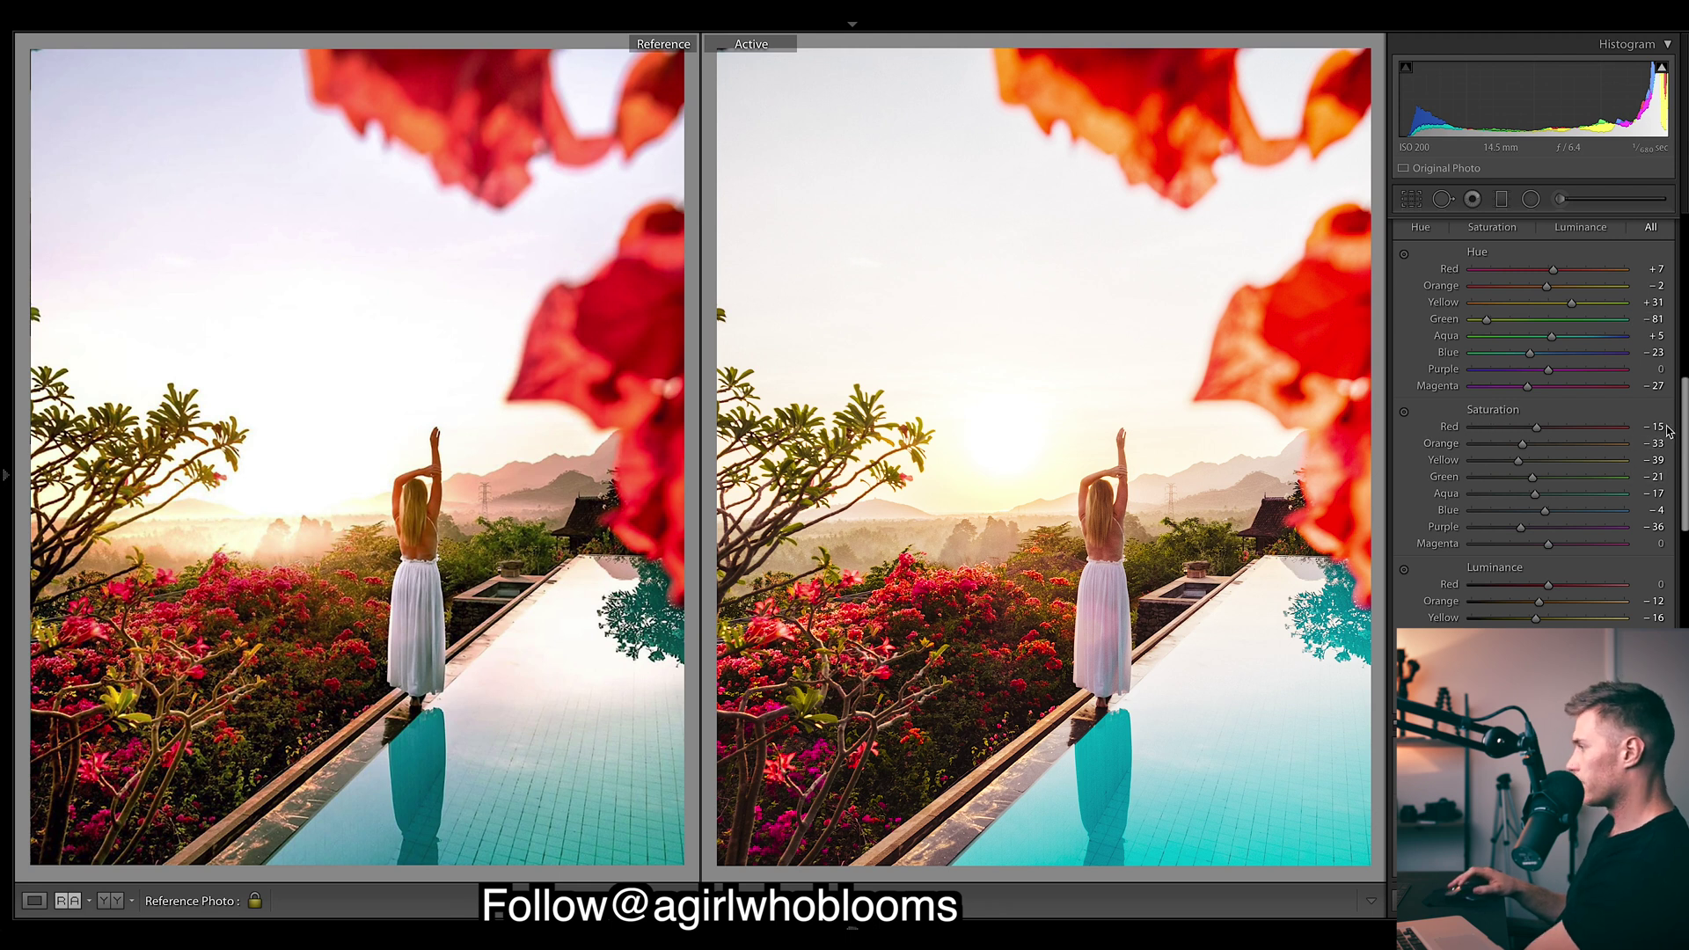
Raise the upper point of the RGB tone curve slightly to brighten the highlights
scroll(1680, 415, up, 5)
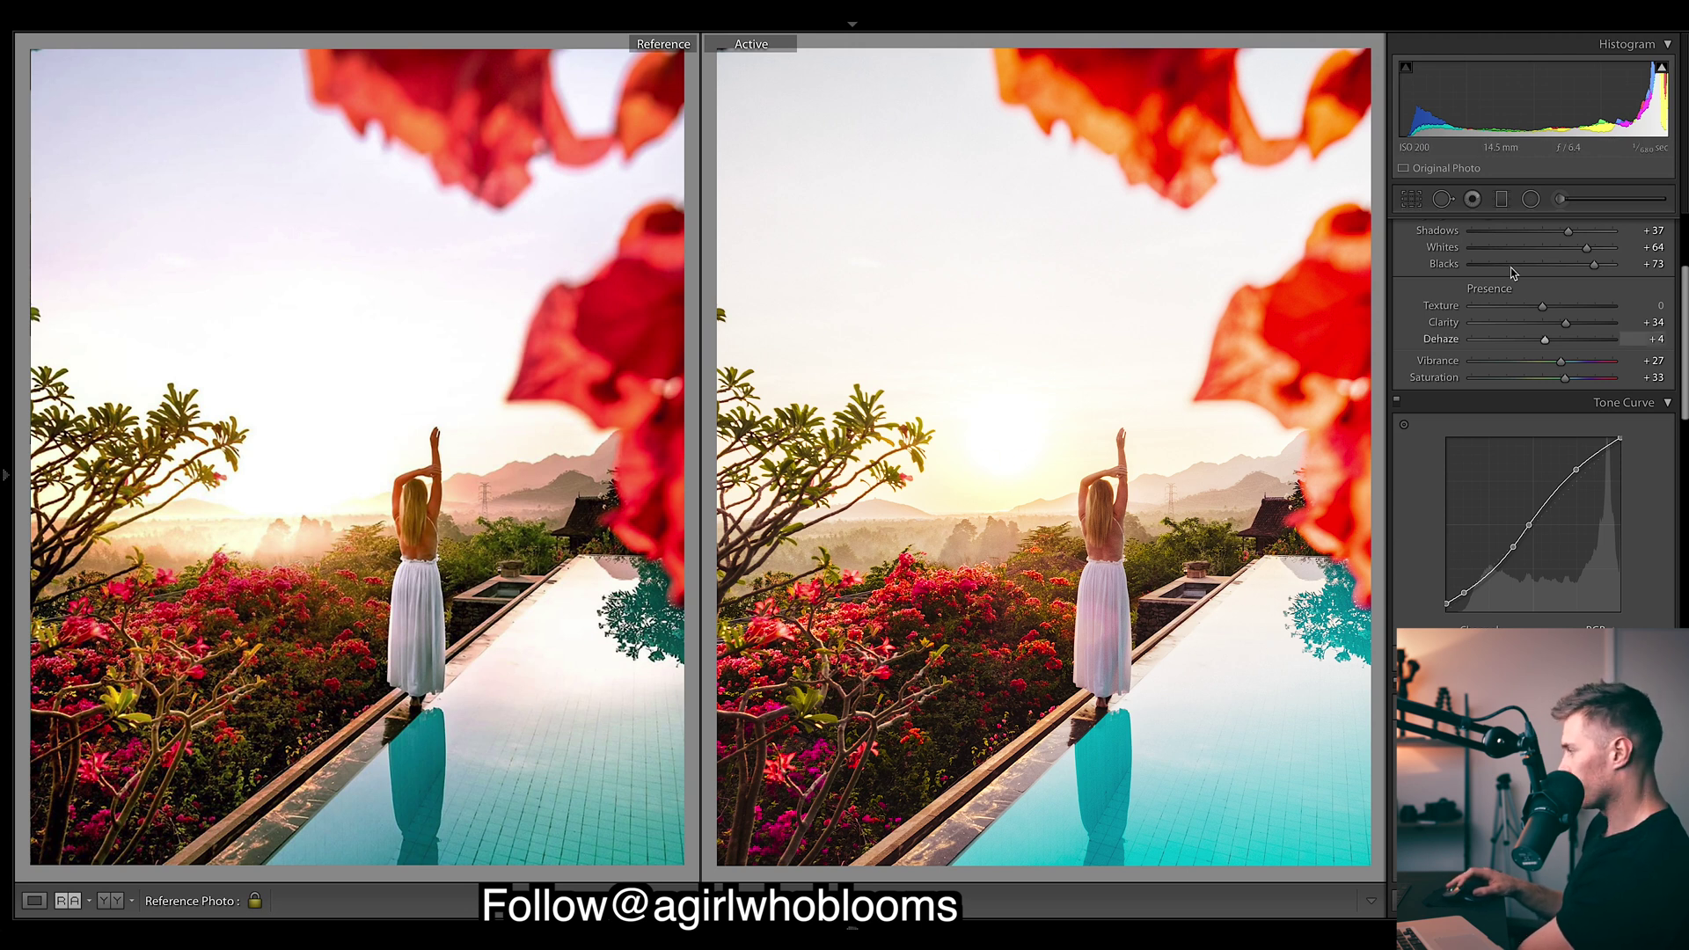
mouse_move(1579, 469)
mouse_down()
mouse_move(1579, 445)
mouse_move(1576, 465)
mouse_up()
scroll(1576, 465, down, 1)
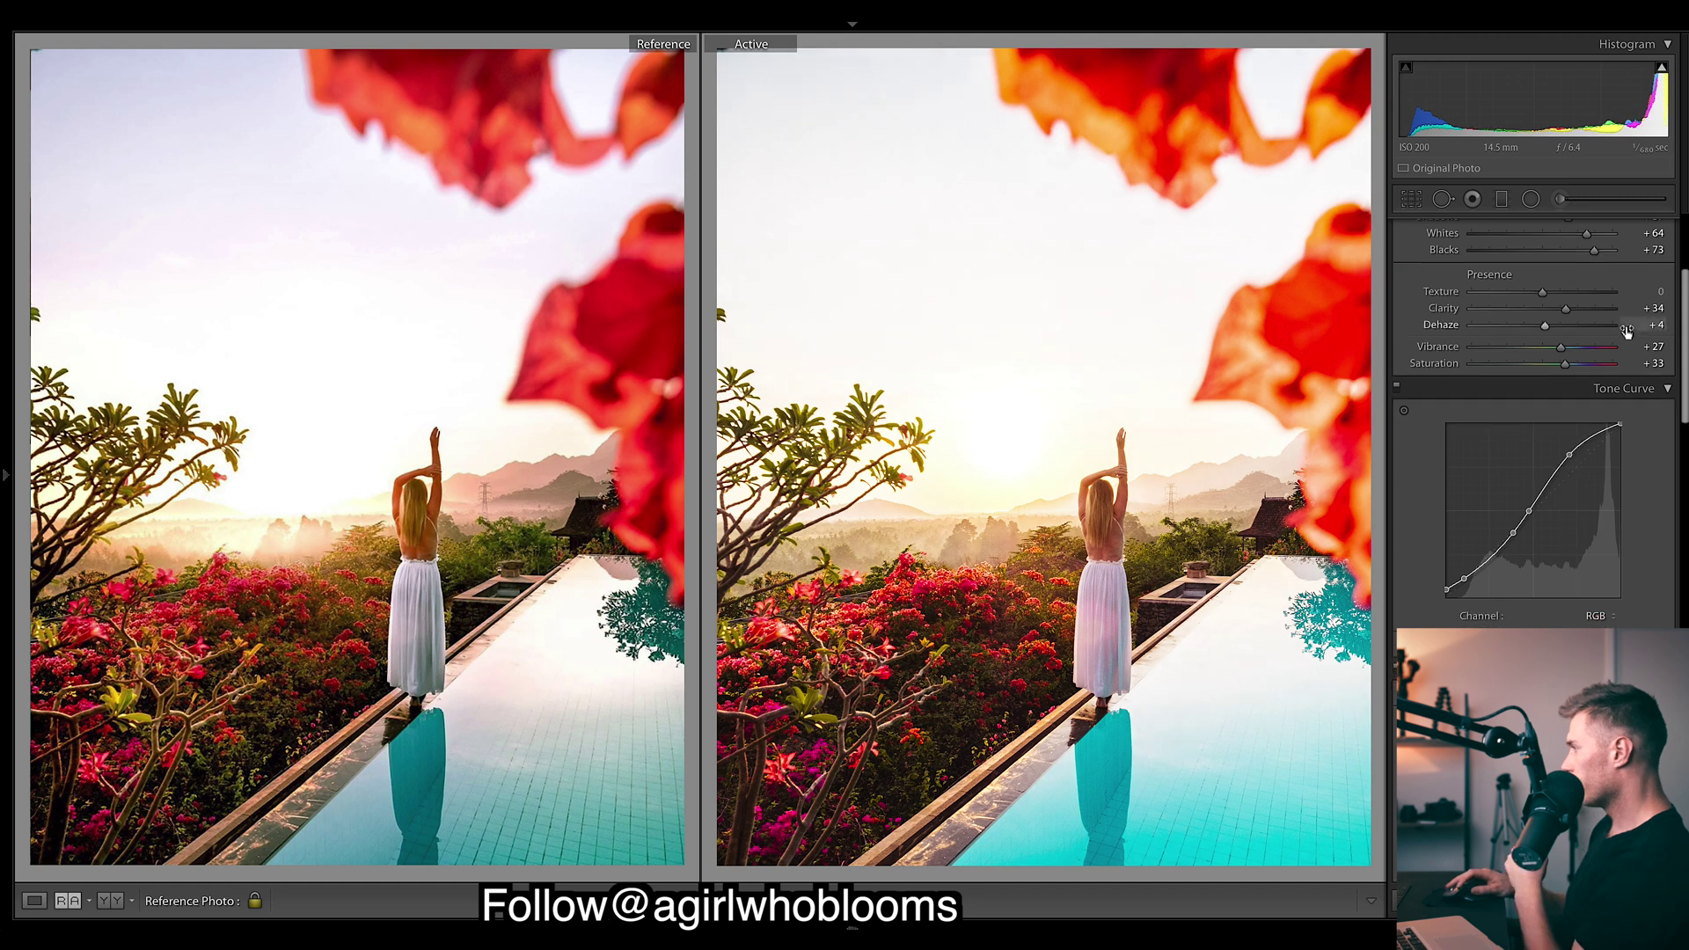
Set Highlights to -96, Shadows to +33 and Whites to +75 on the sunset infinity-pool photo
drag(1683, 330, 1683, 296)
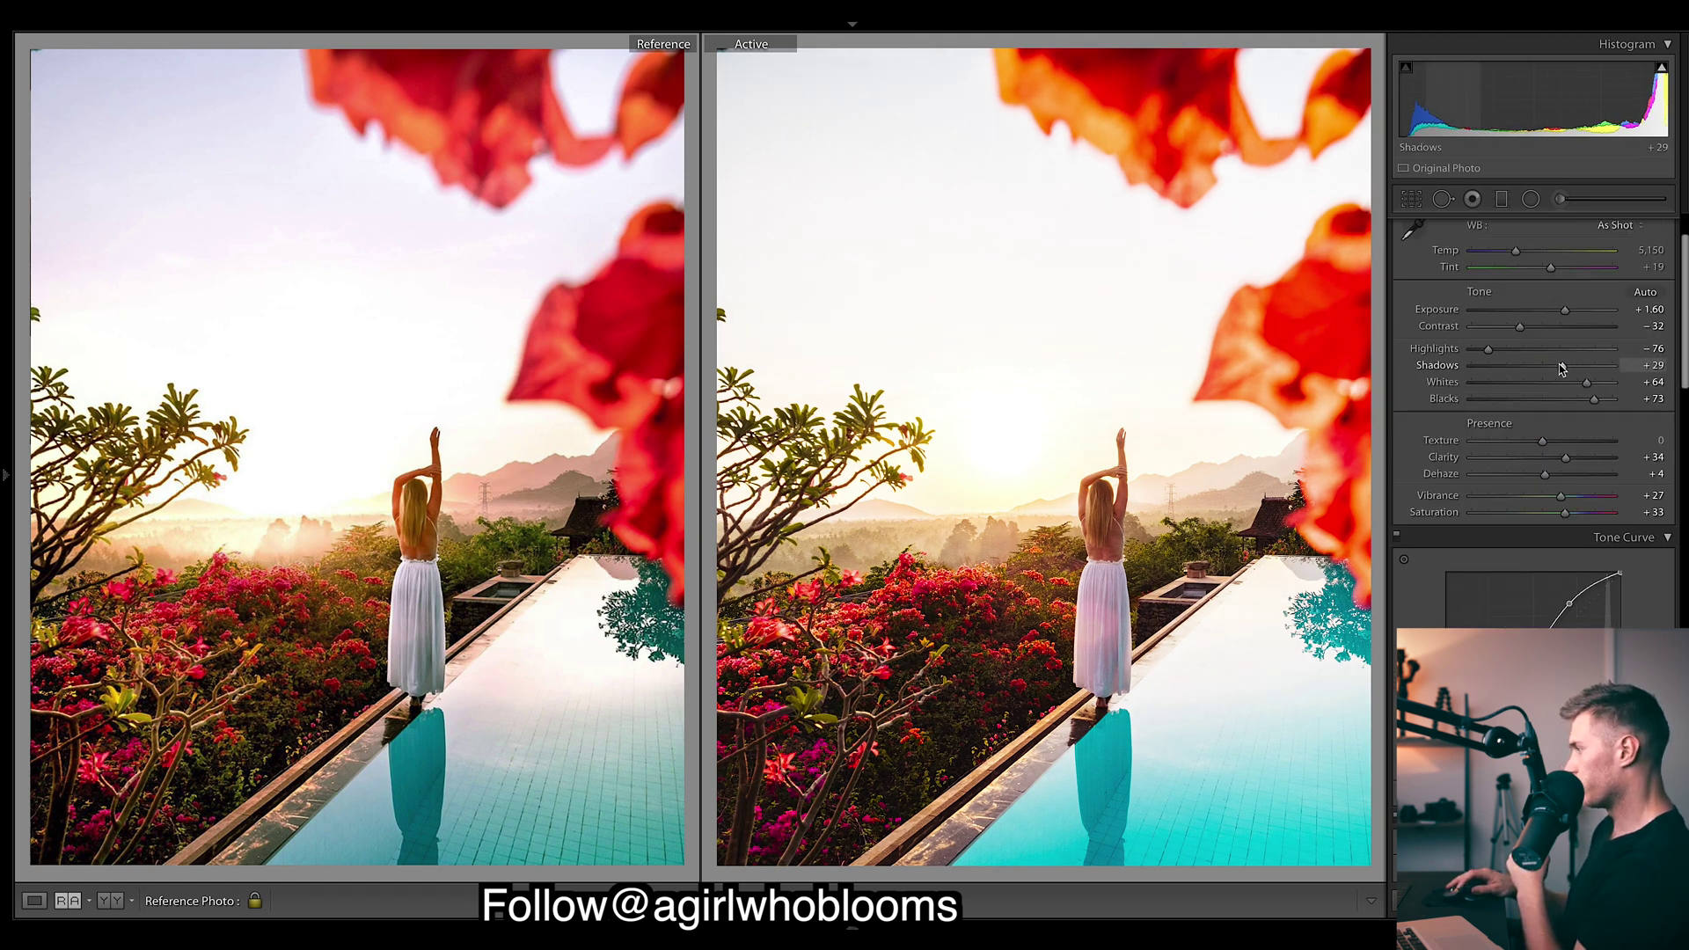
drag(1561, 368, 1560, 368)
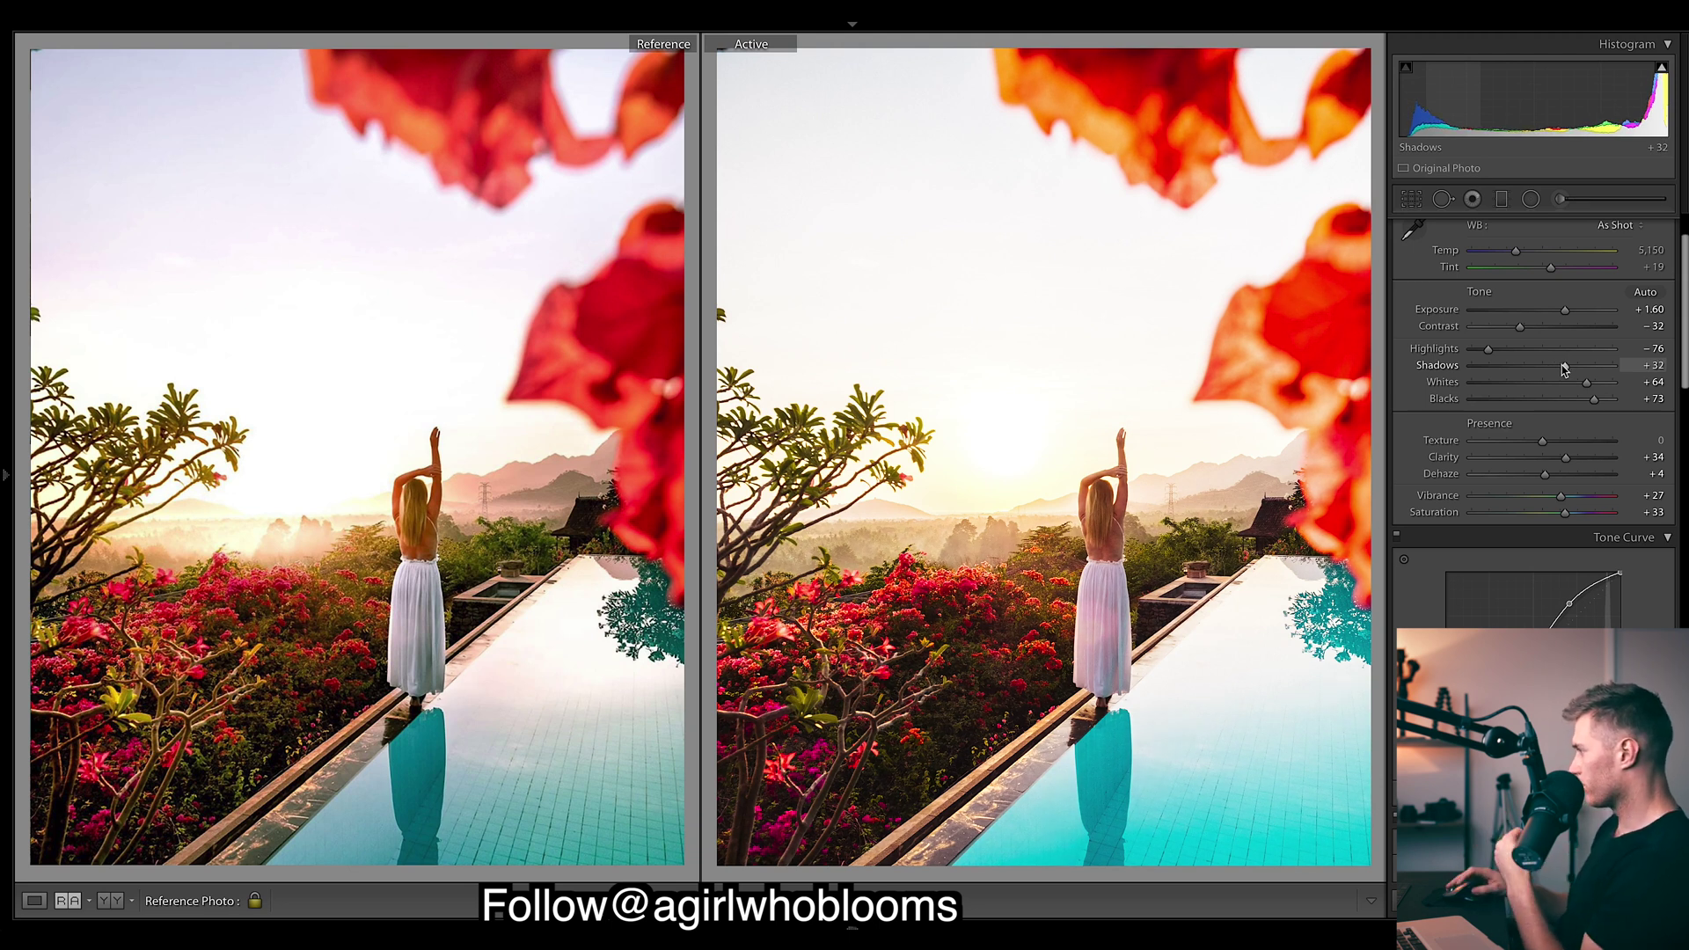
drag(1485, 352, 1470, 355)
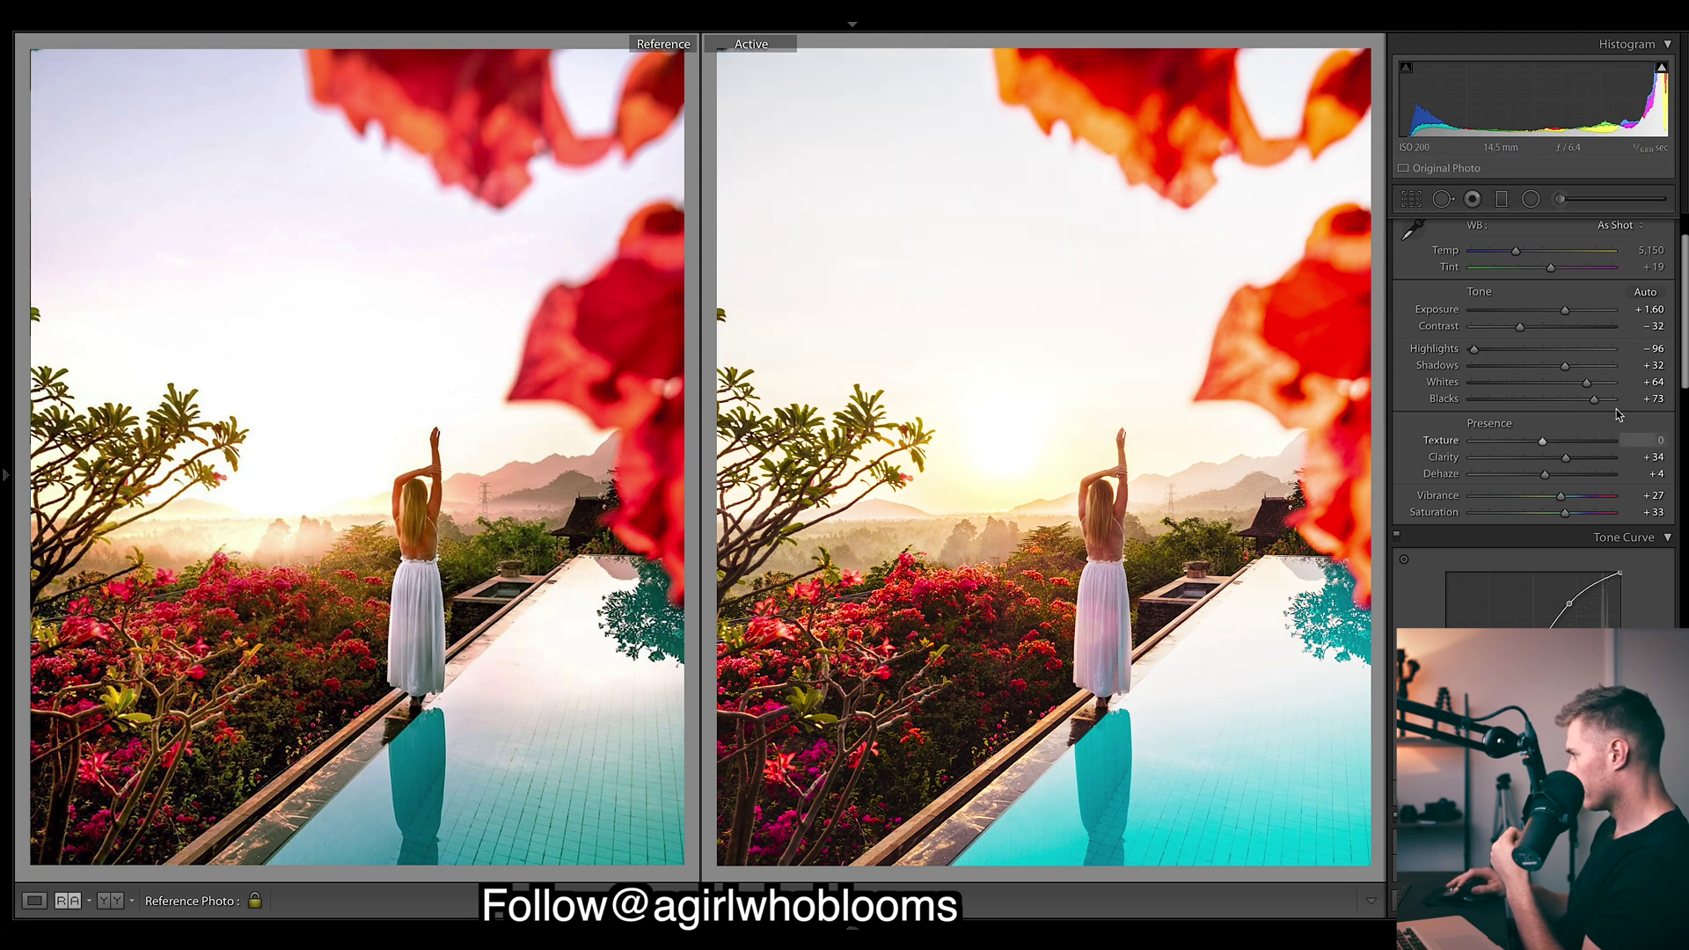
drag(1586, 383, 1567, 378)
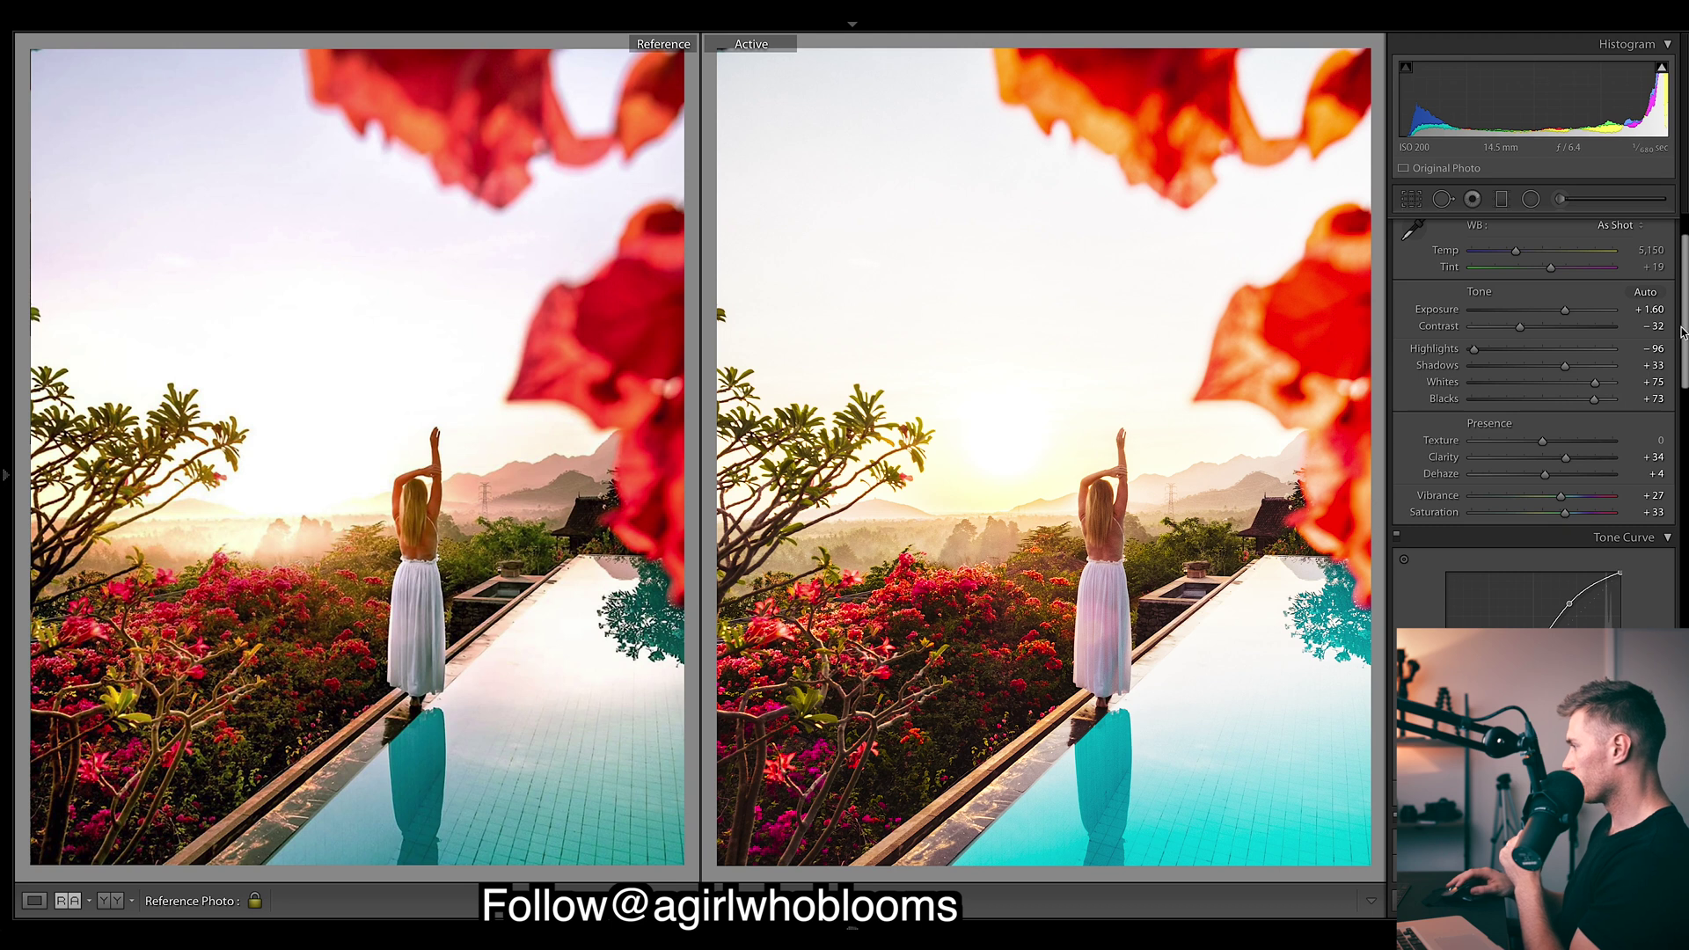
drag(1682, 332, 1652, 519)
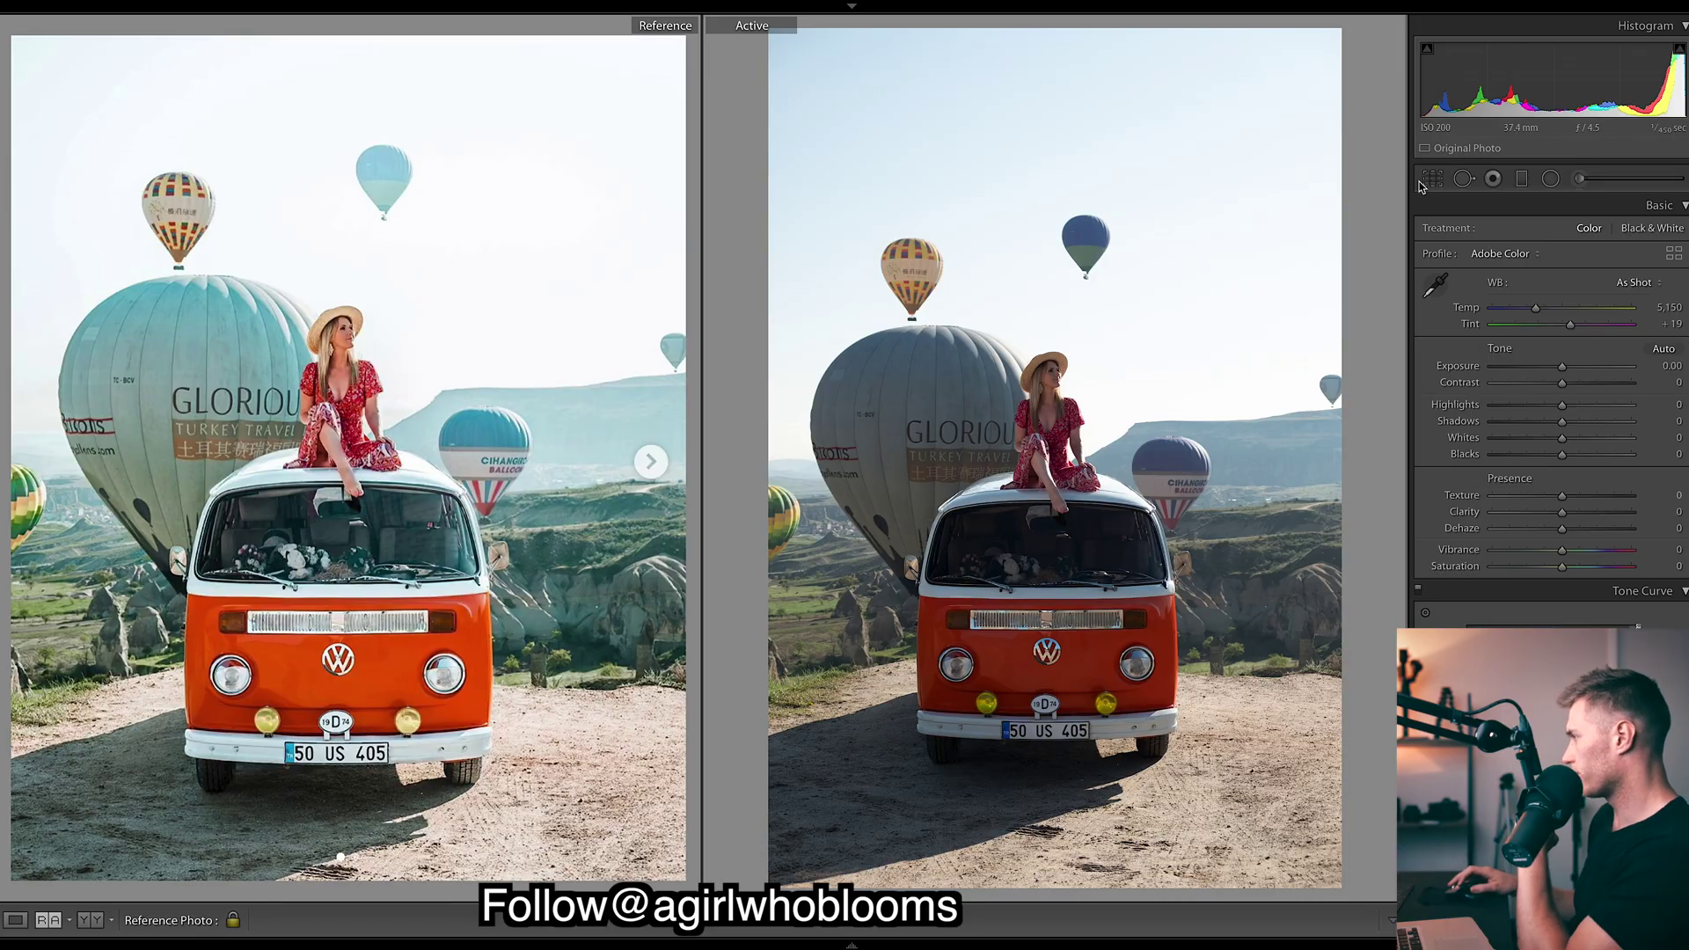
Crop the photo of the orange van and hot-air balloons to the 4 x 5 / 8 x 10 aspect ratio
click(1433, 180)
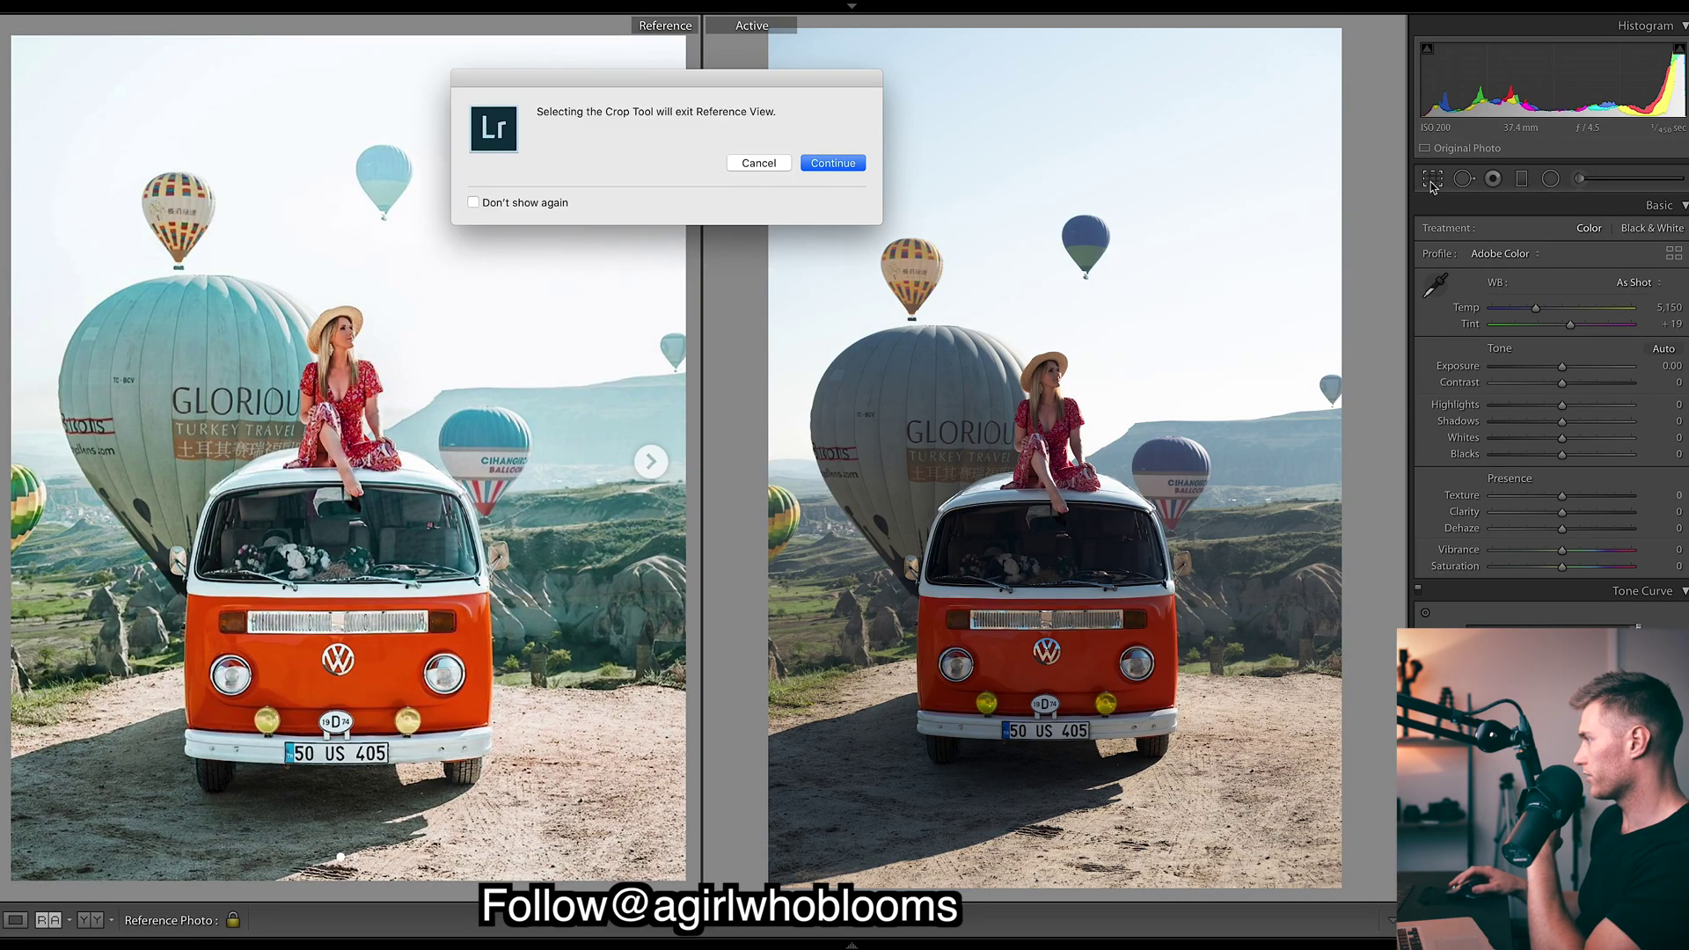
click(856, 164)
click(1623, 235)
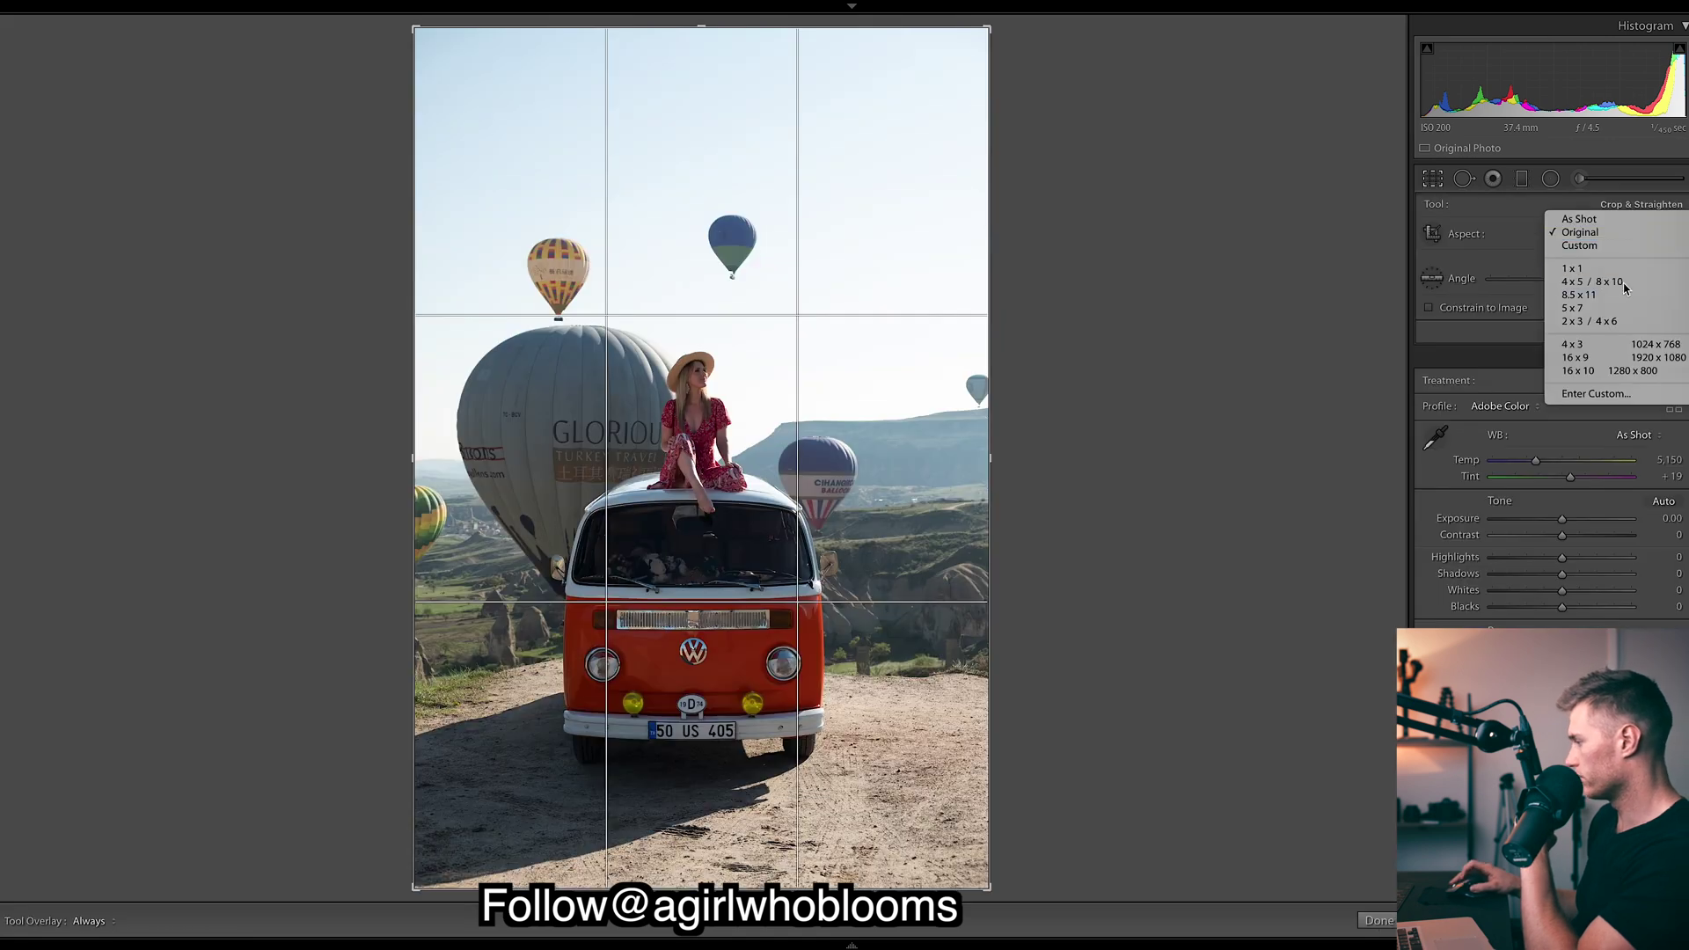
click(1579, 285)
click(1377, 920)
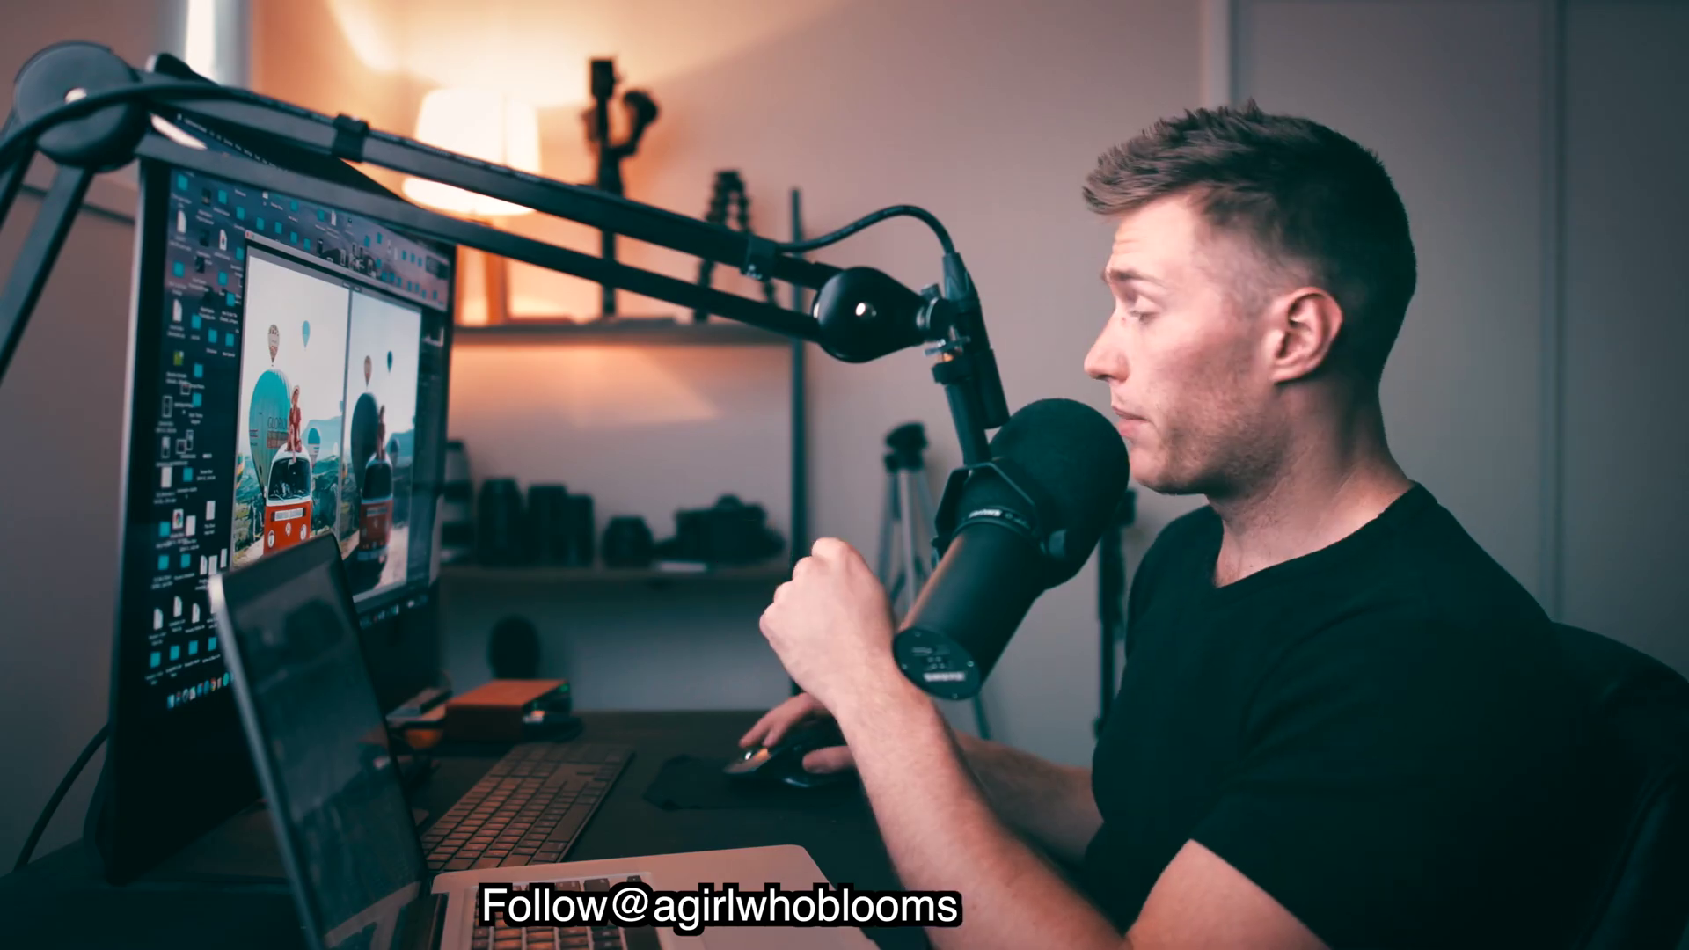
Paste the copied develop settings onto the active photo of the orange van and hot-air balloons
right_click(944, 715)
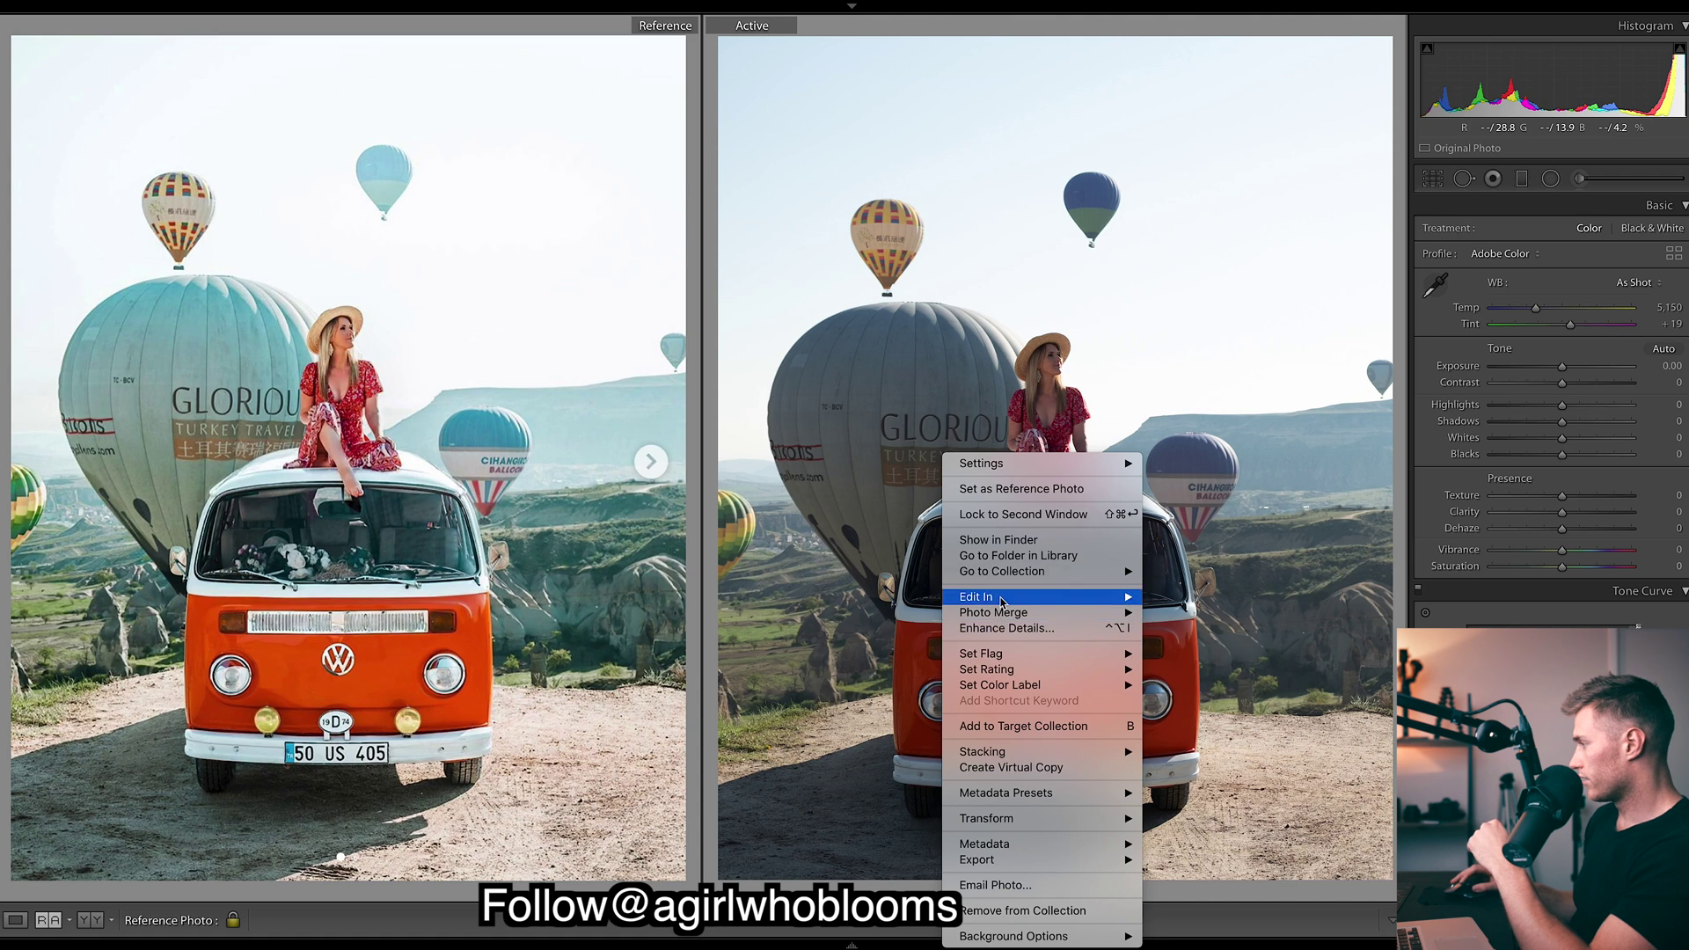
mouse_move(986, 460)
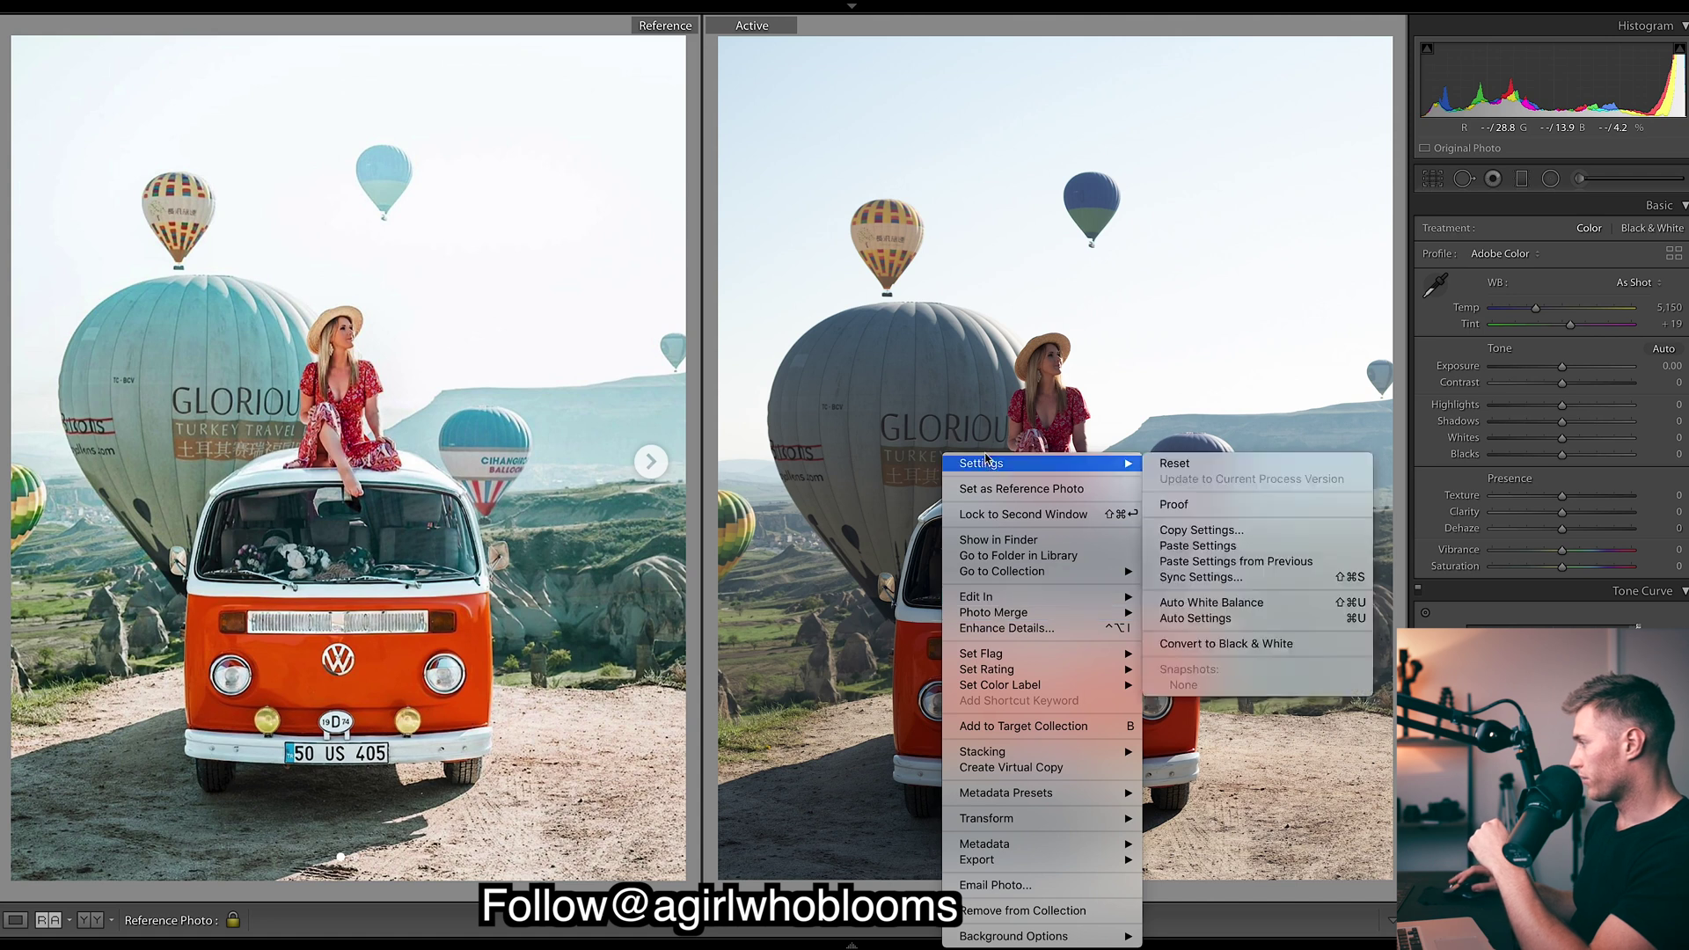
click(1198, 546)
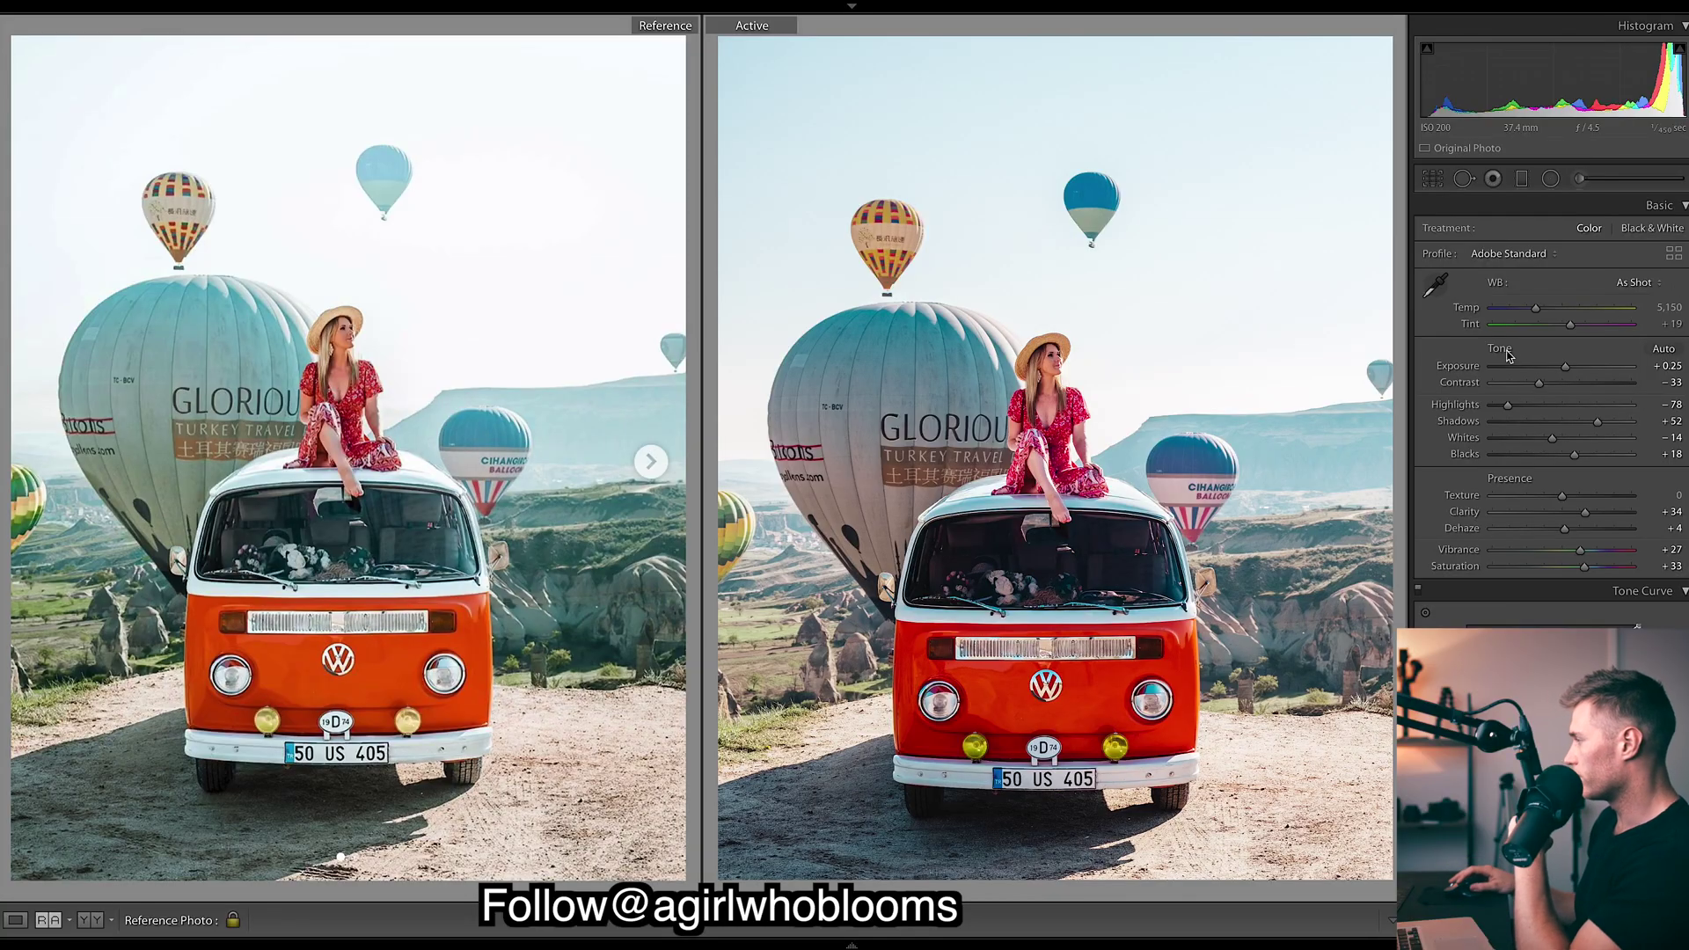
Set Temp to 4,990, Tint to +2, Contrast to -65, Shadows to +73 and Blacks to +8 on the van photo
drag(1524, 382, 1521, 388)
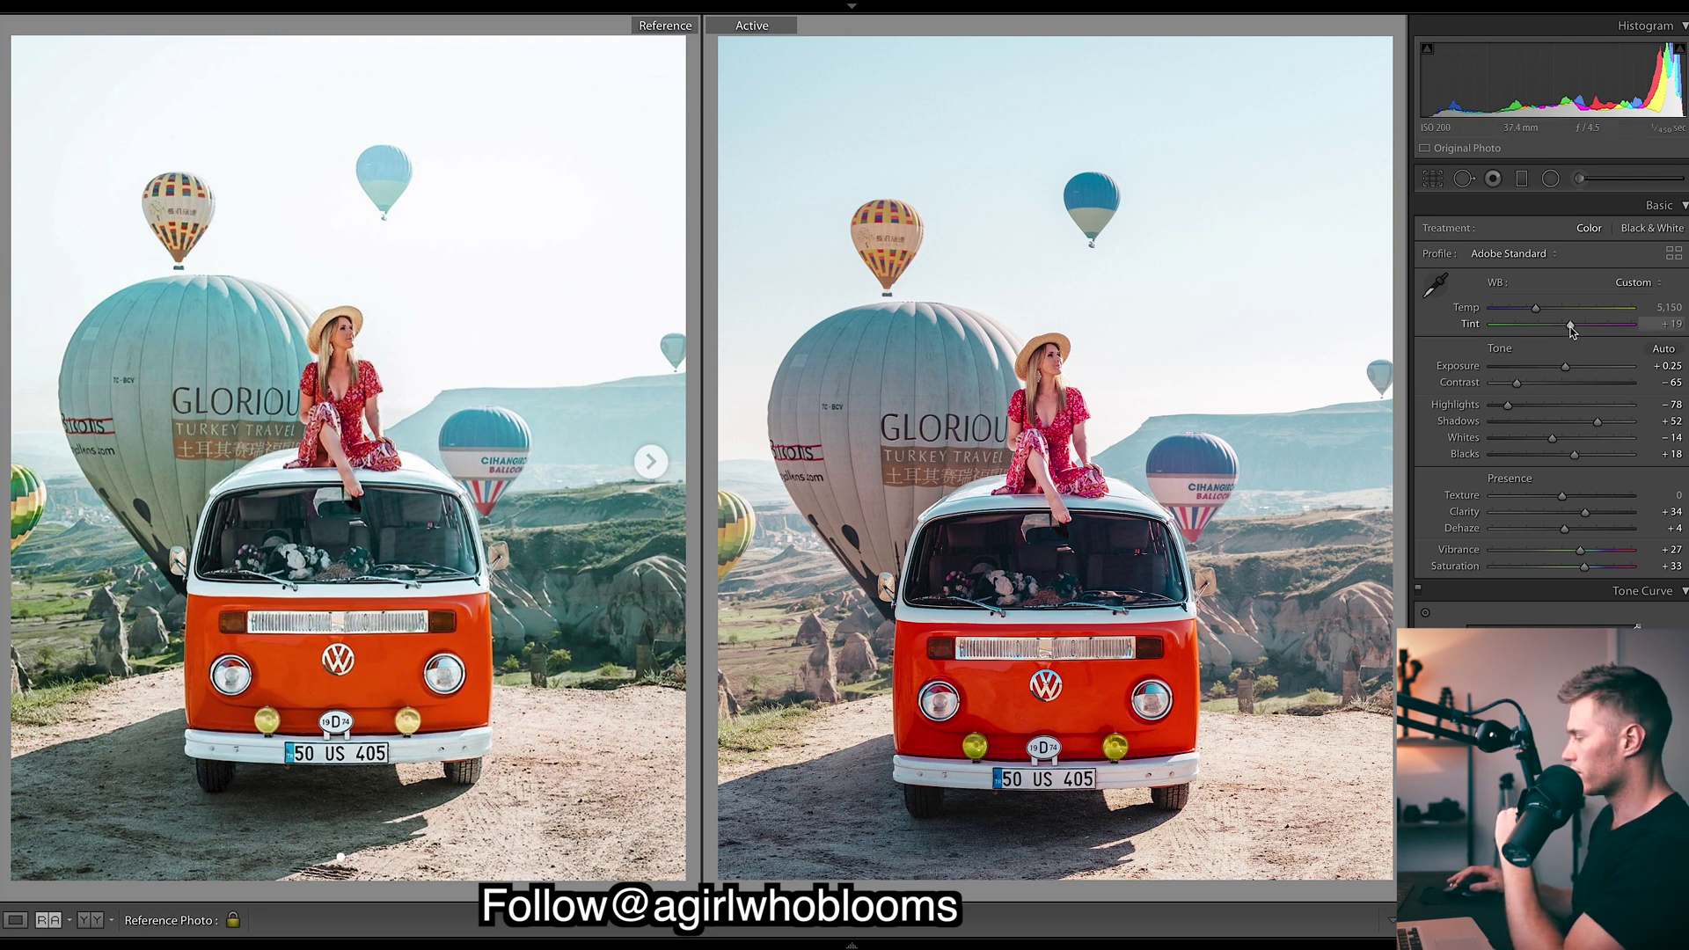
drag(1562, 325, 1561, 326)
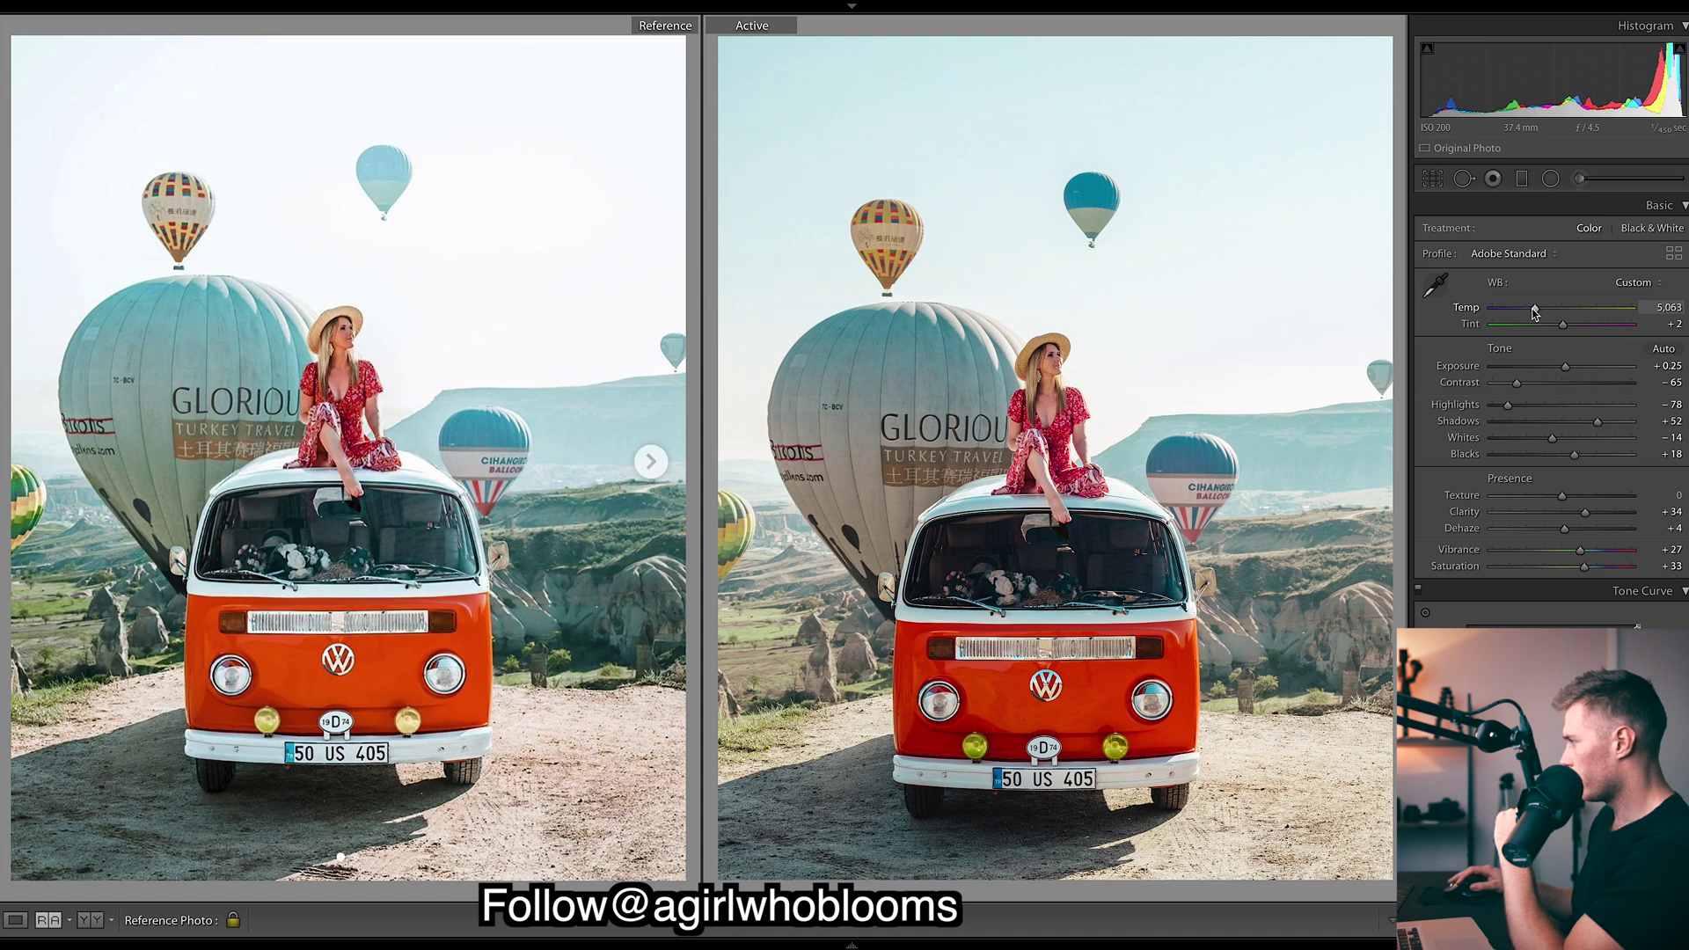
drag(1533, 312, 1532, 312)
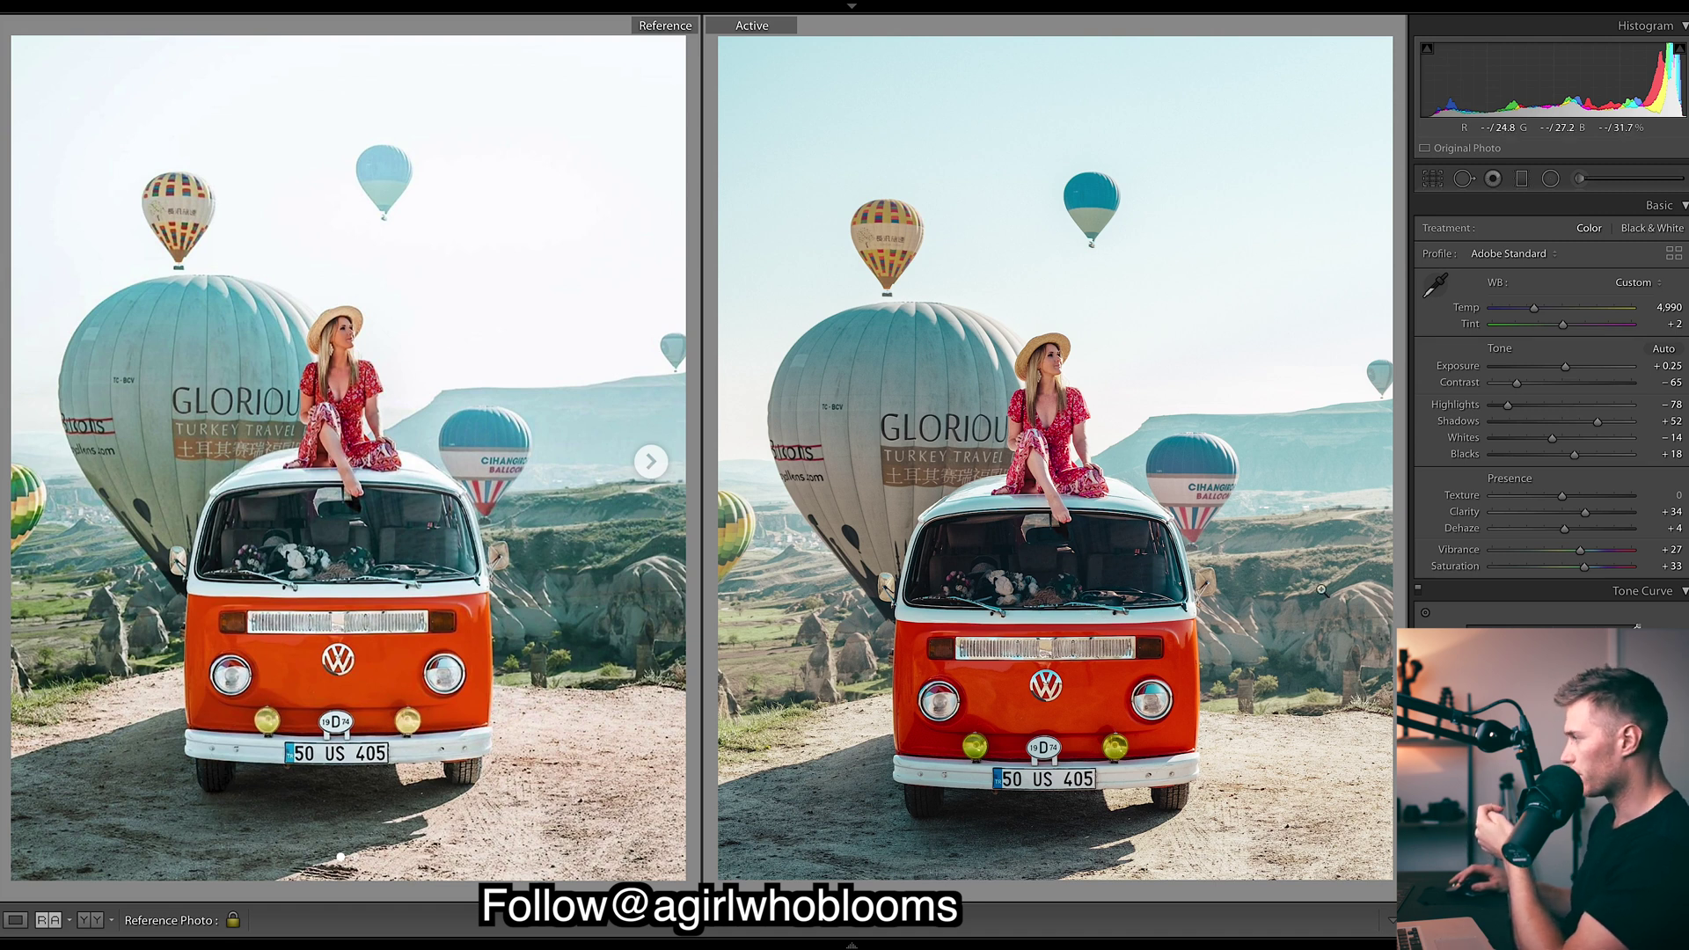
mouse_move(1576, 453)
mouse_down()
mouse_move(1593, 455)
mouse_move(1570, 459)
mouse_up()
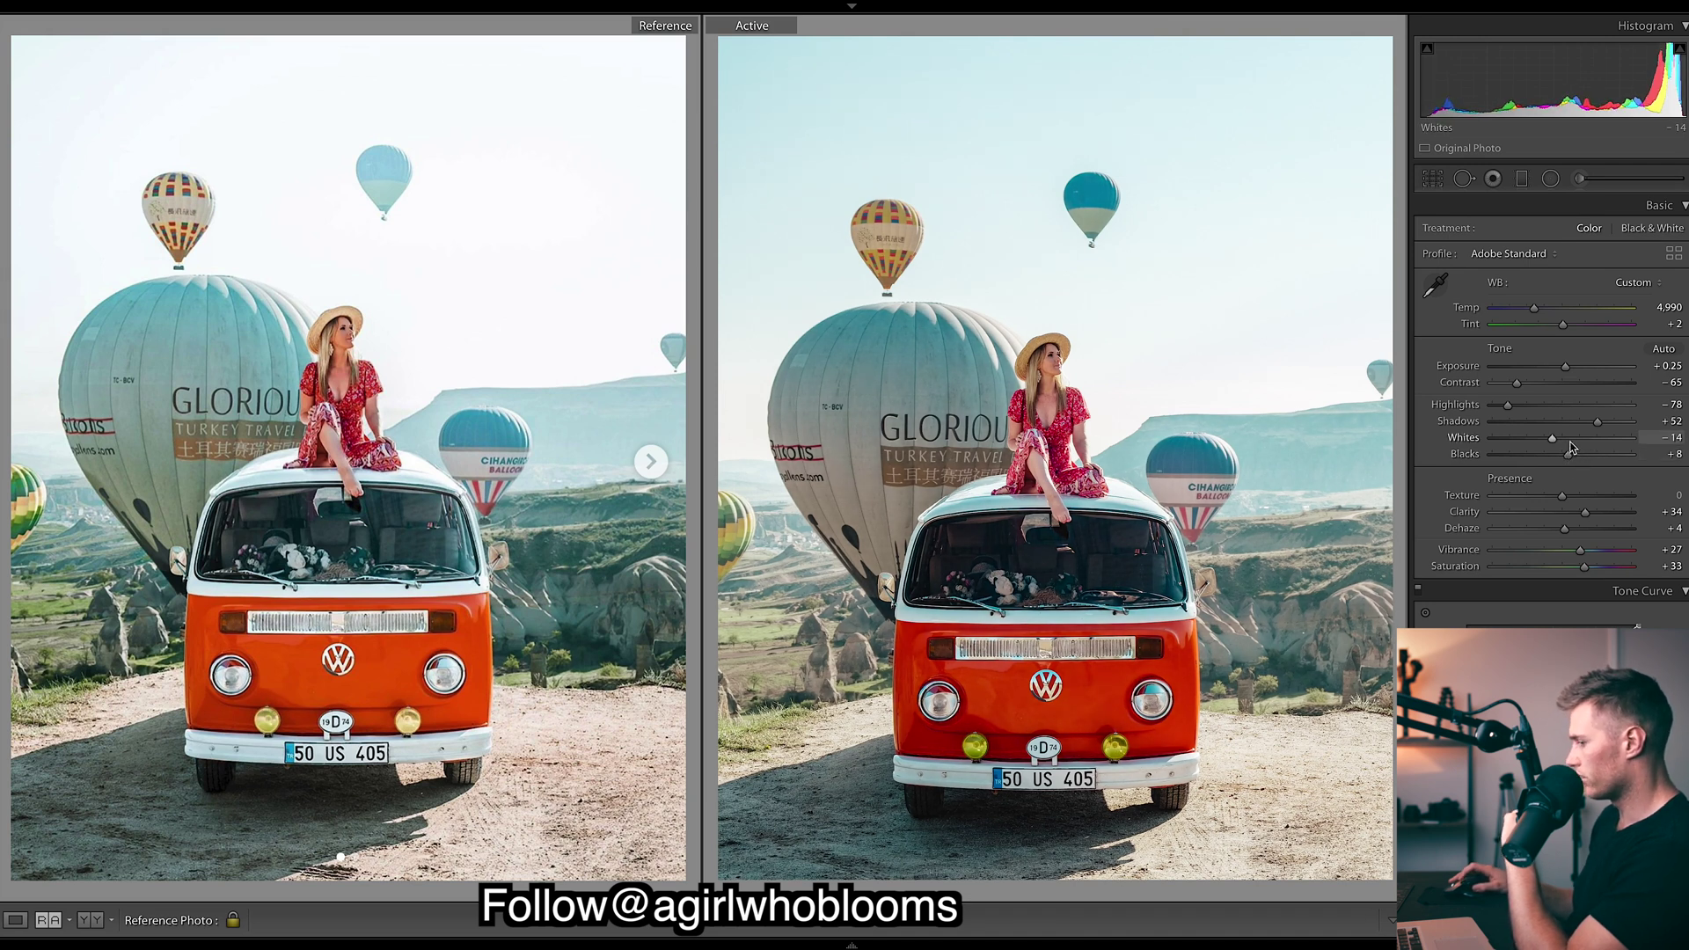
drag(1599, 429, 1612, 429)
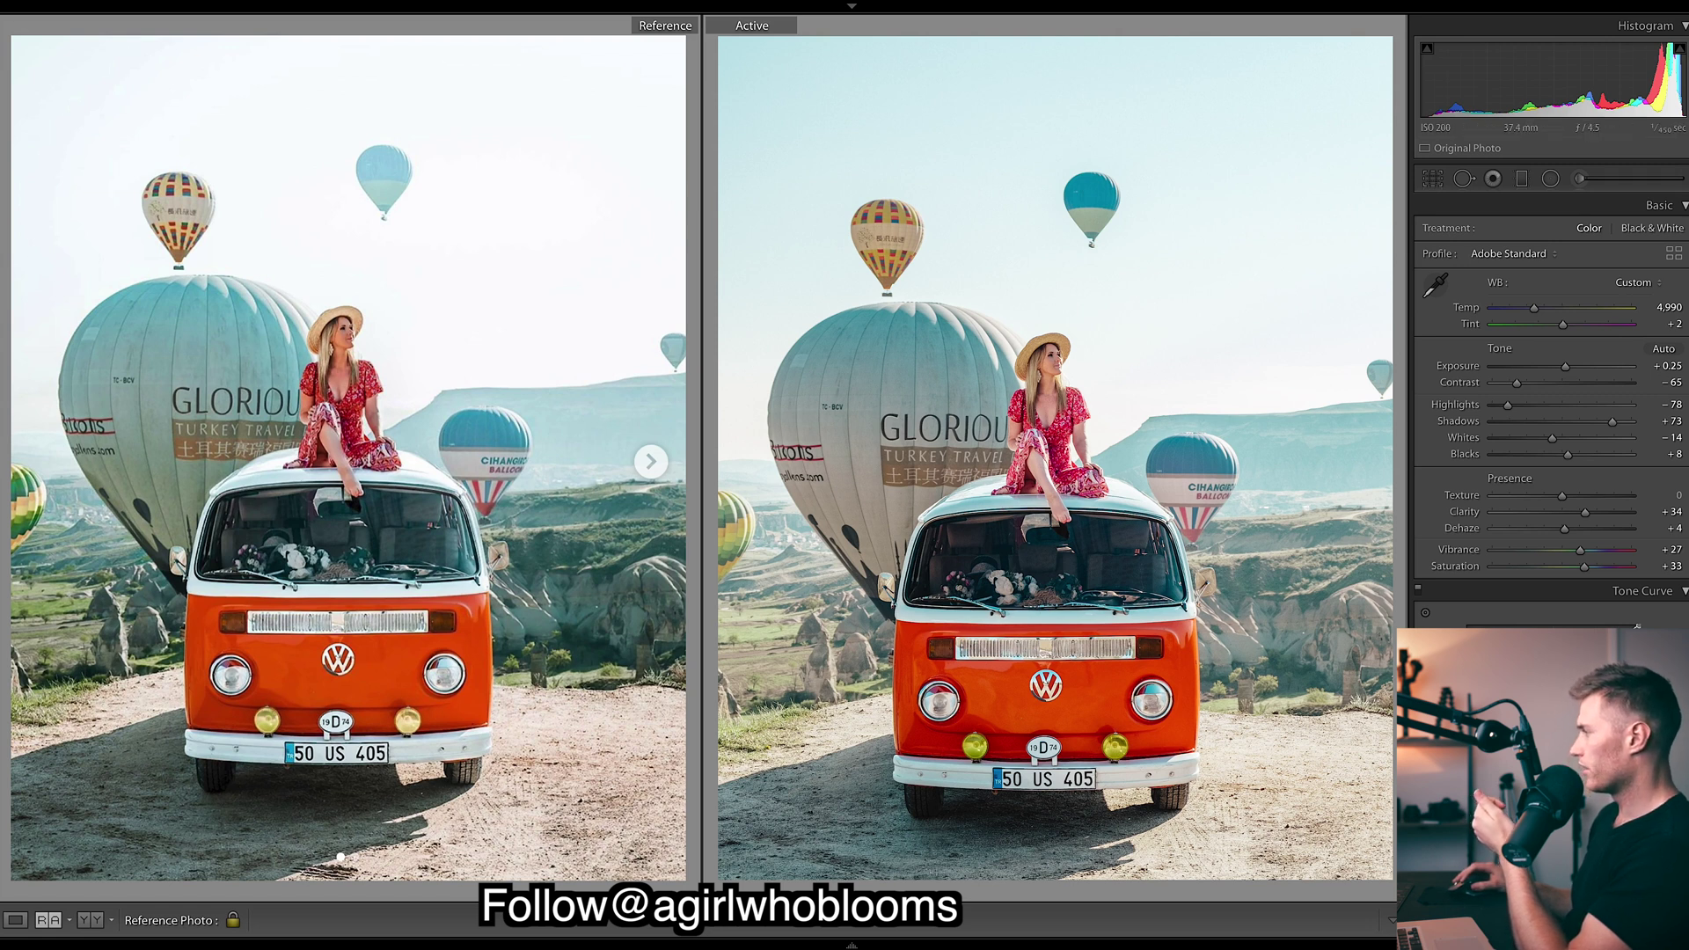
Set the HSL luminance of Blue to +25 and Red to -17
scroll(1555, 471, down, 15)
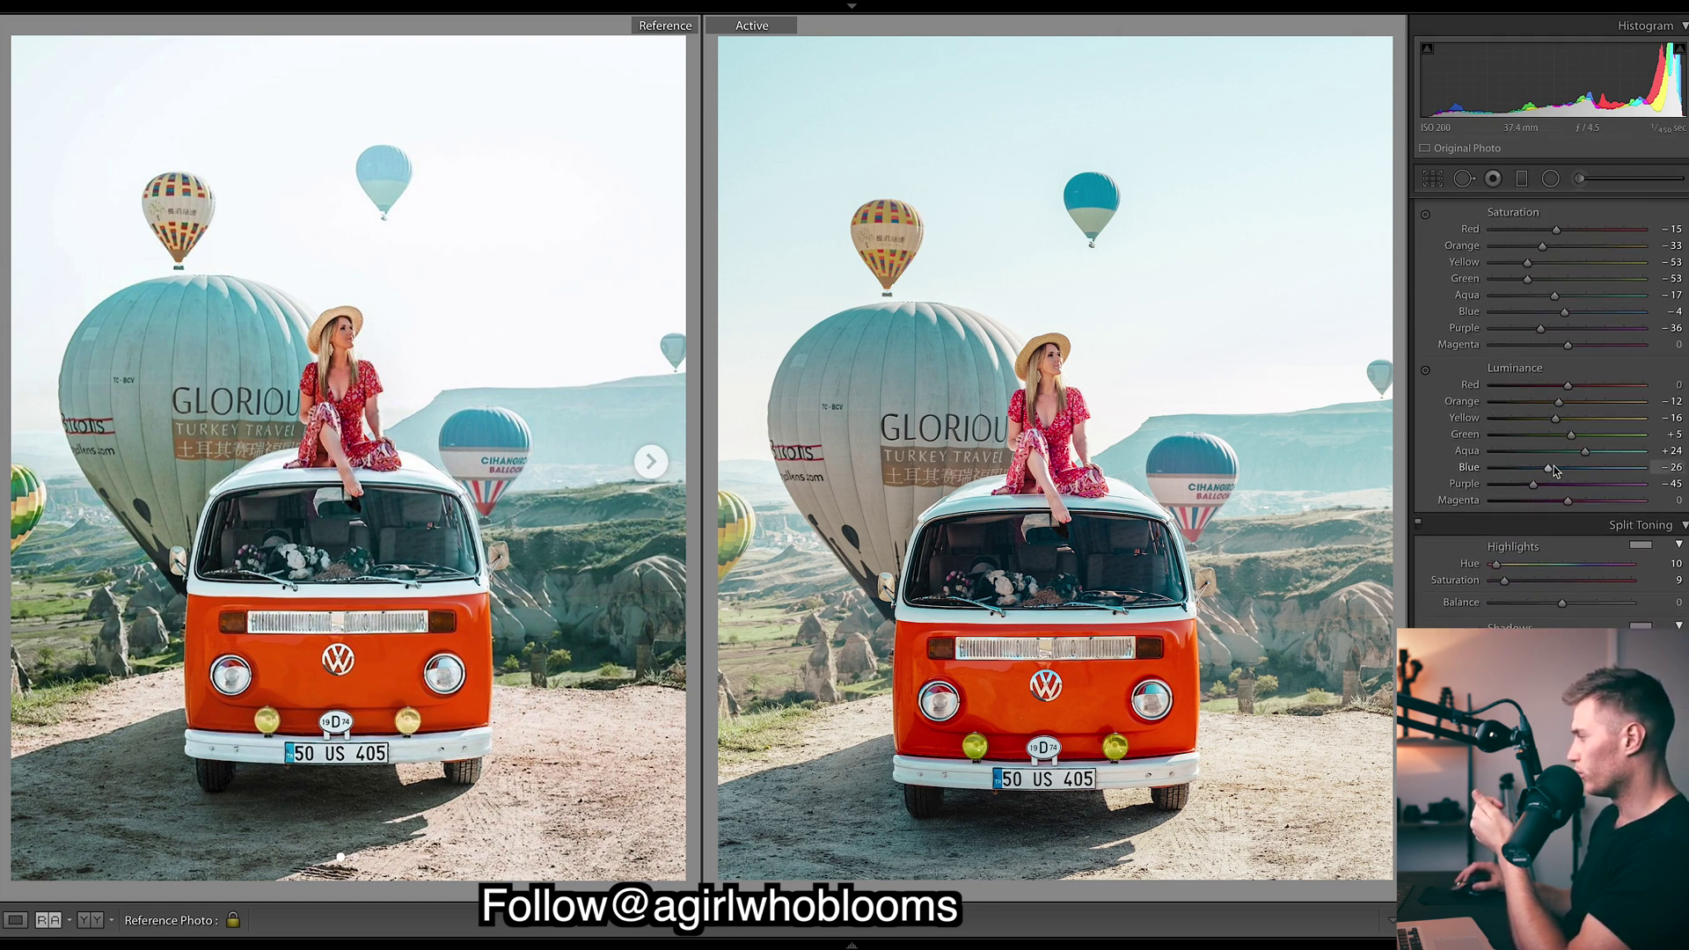
drag(1548, 472, 1492, 472)
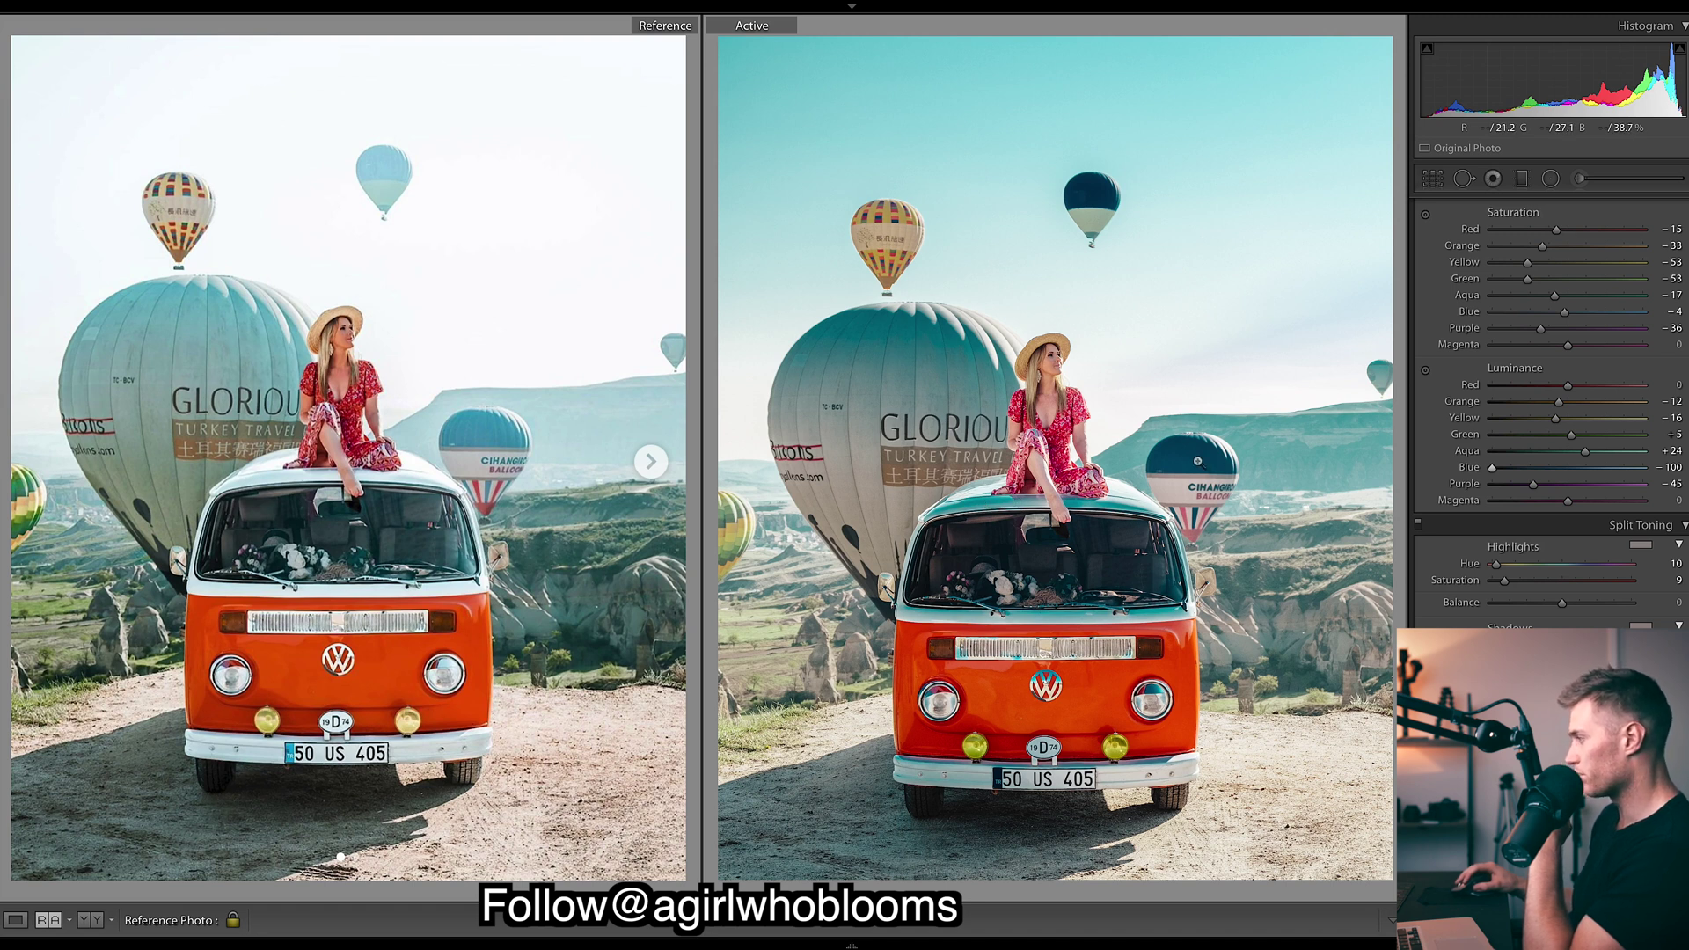
click(1591, 469)
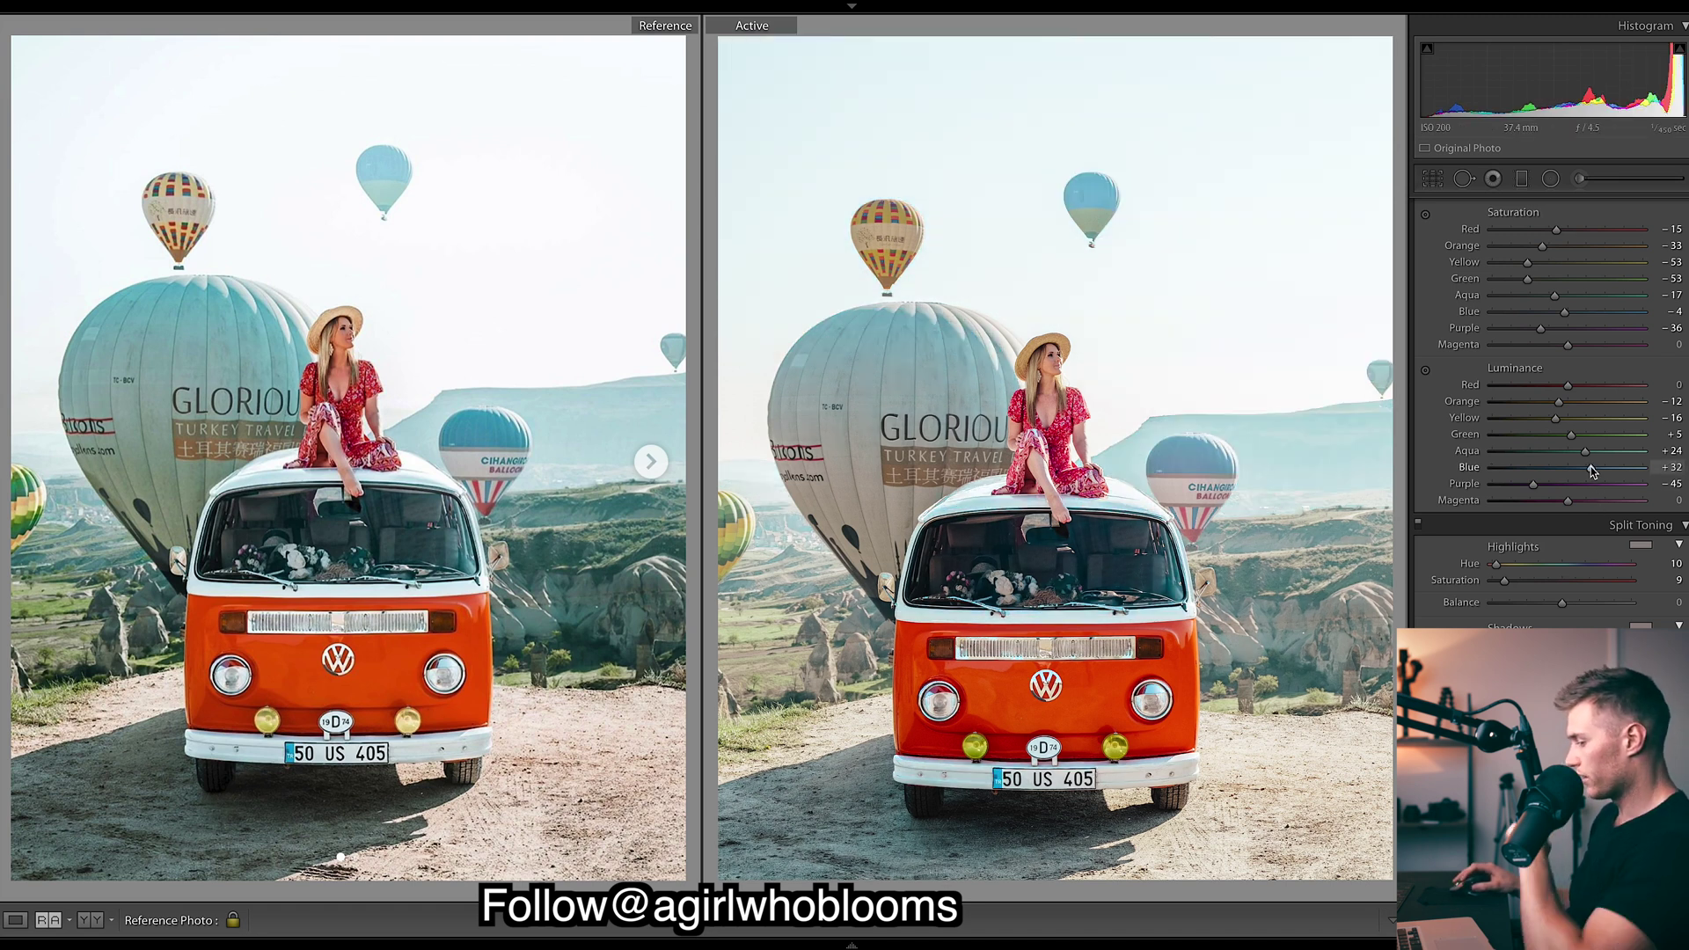
drag(1591, 466, 1588, 470)
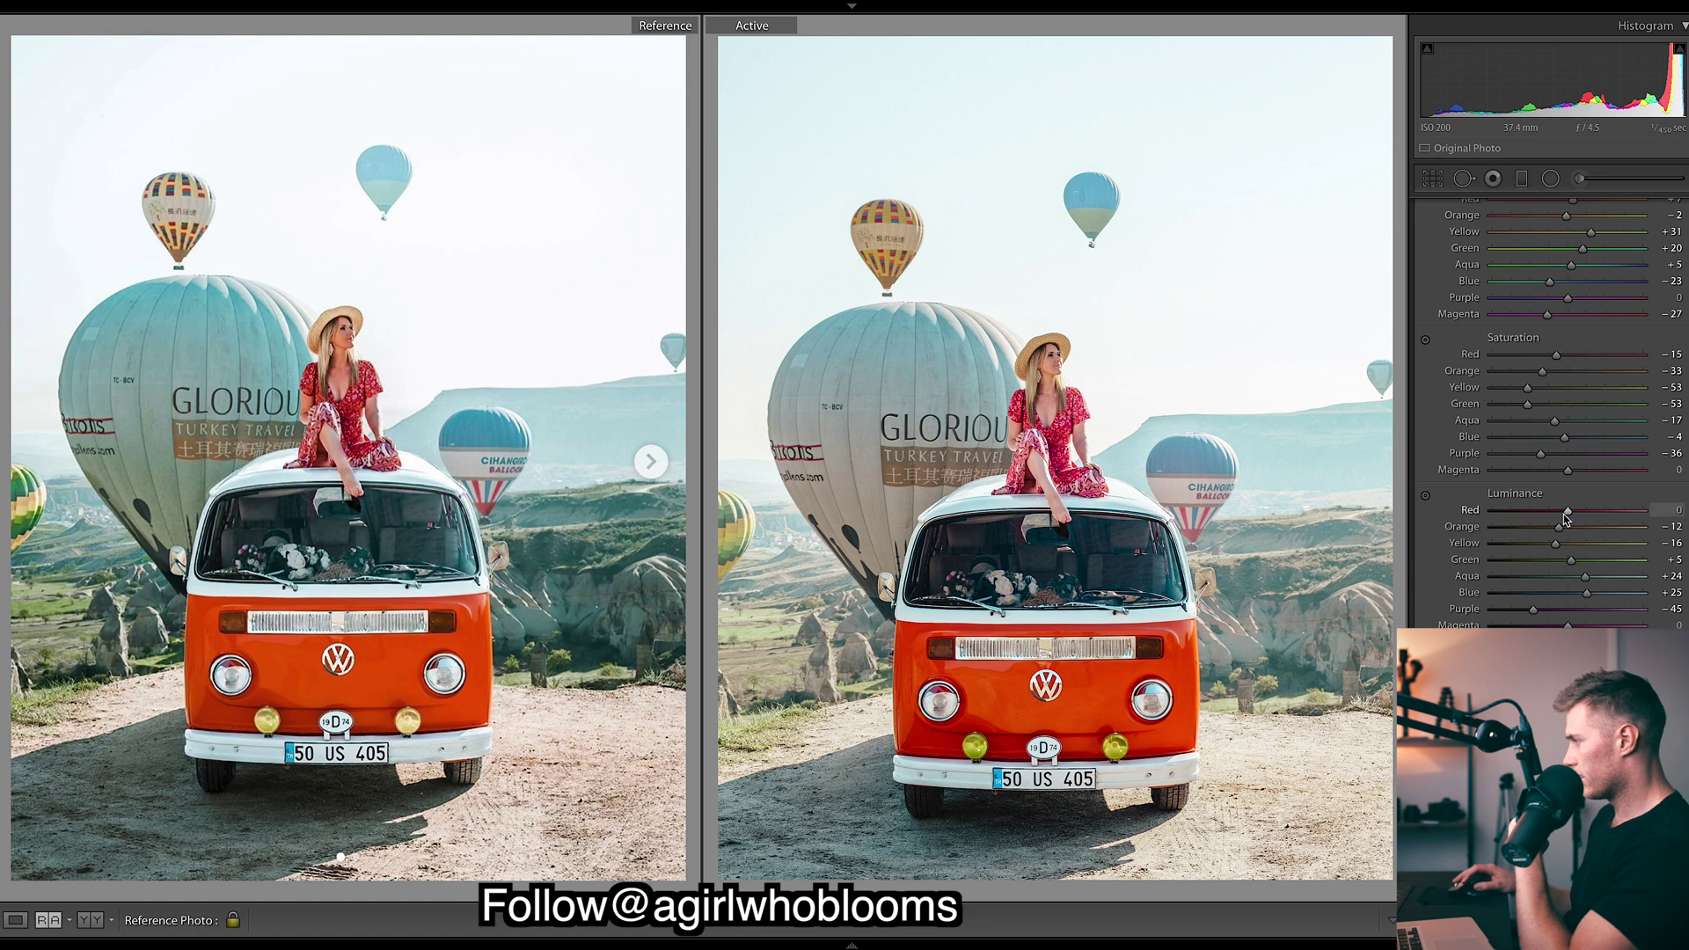
drag(1558, 514, 1553, 519)
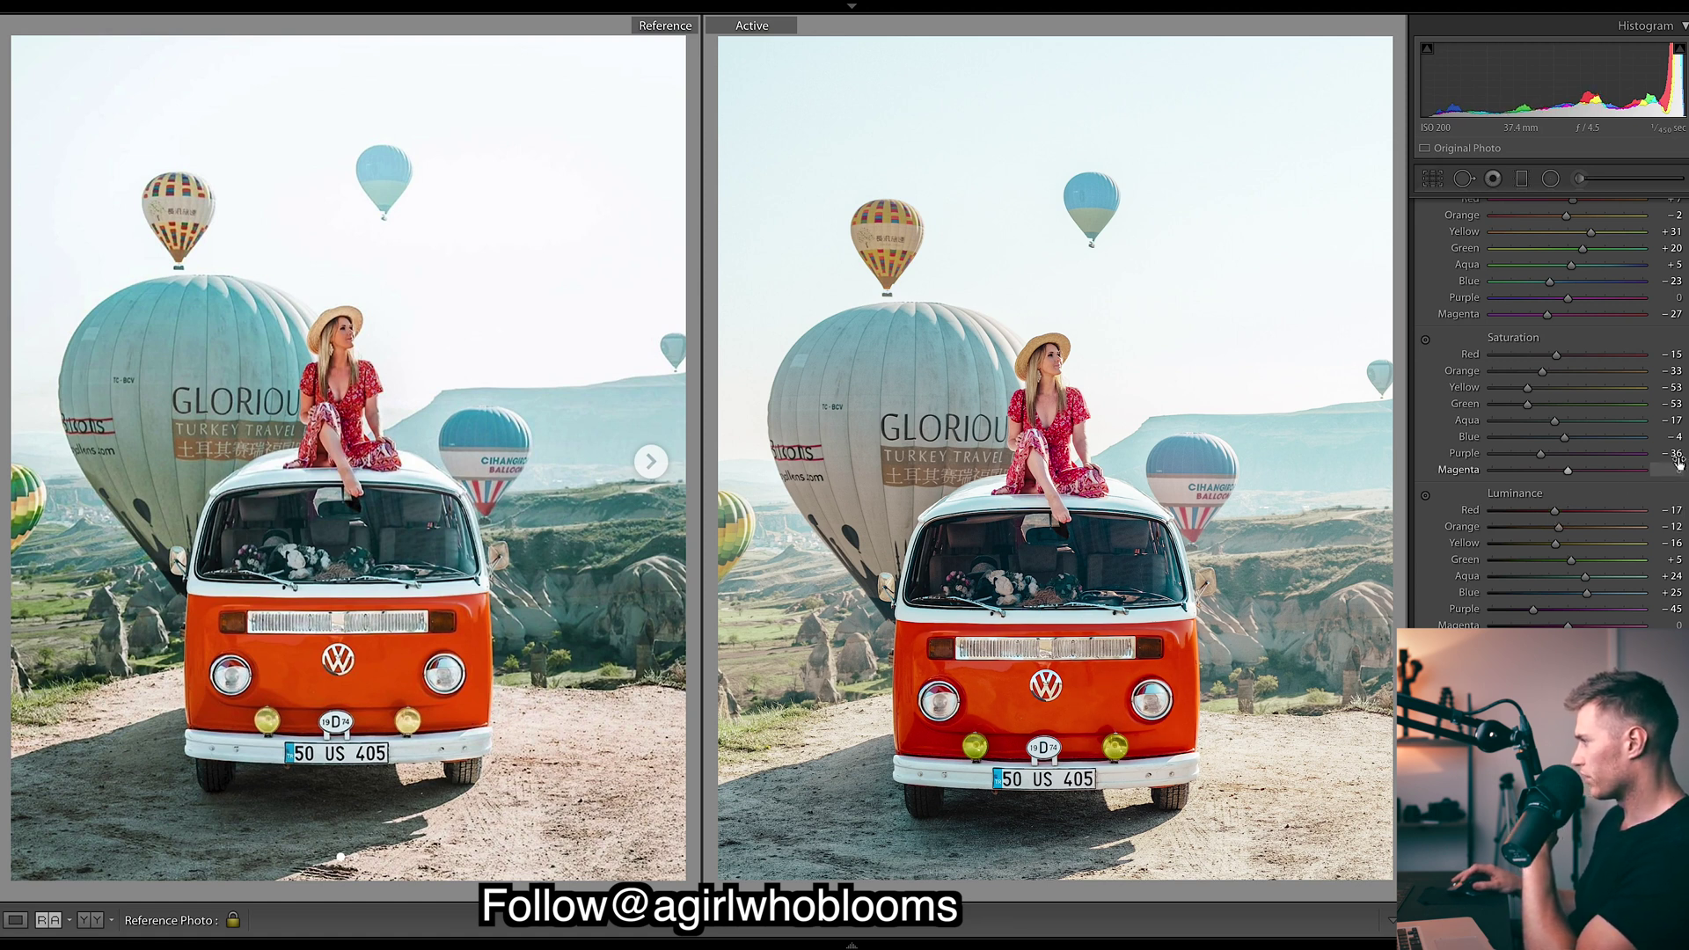
Set the HSL Green saturation to -21 and the Yellow luminance to +38
scroll(1555, 519, up, 1)
scroll(1551, 413, up, 6)
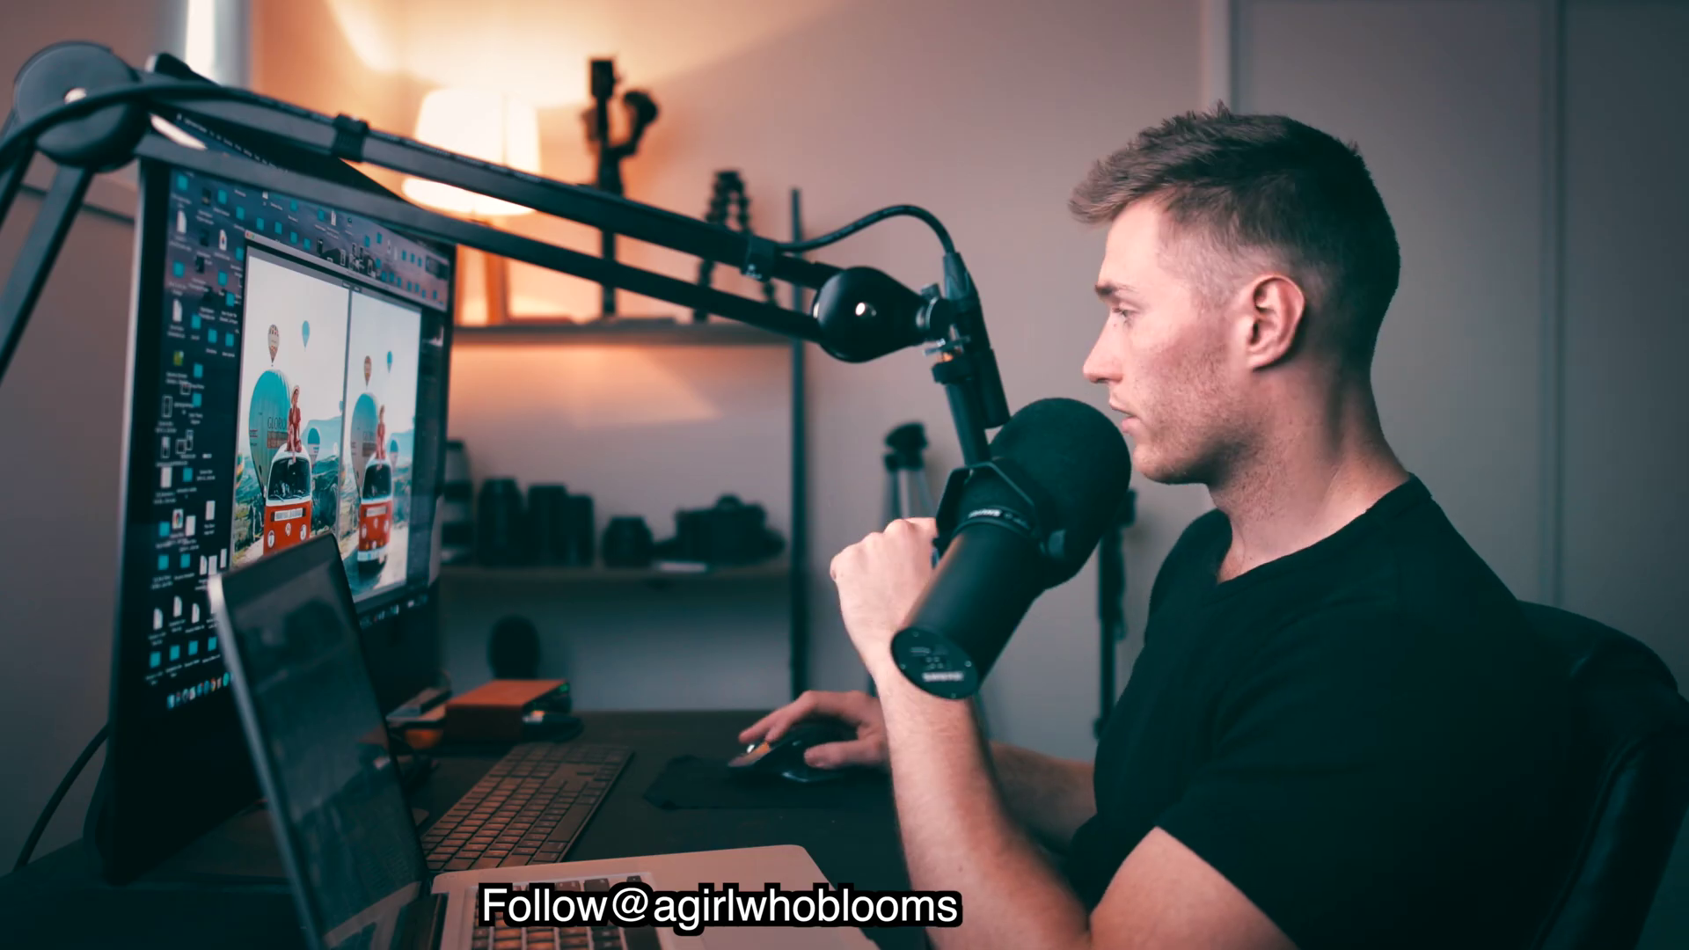
scroll(1553, 486, down, 6)
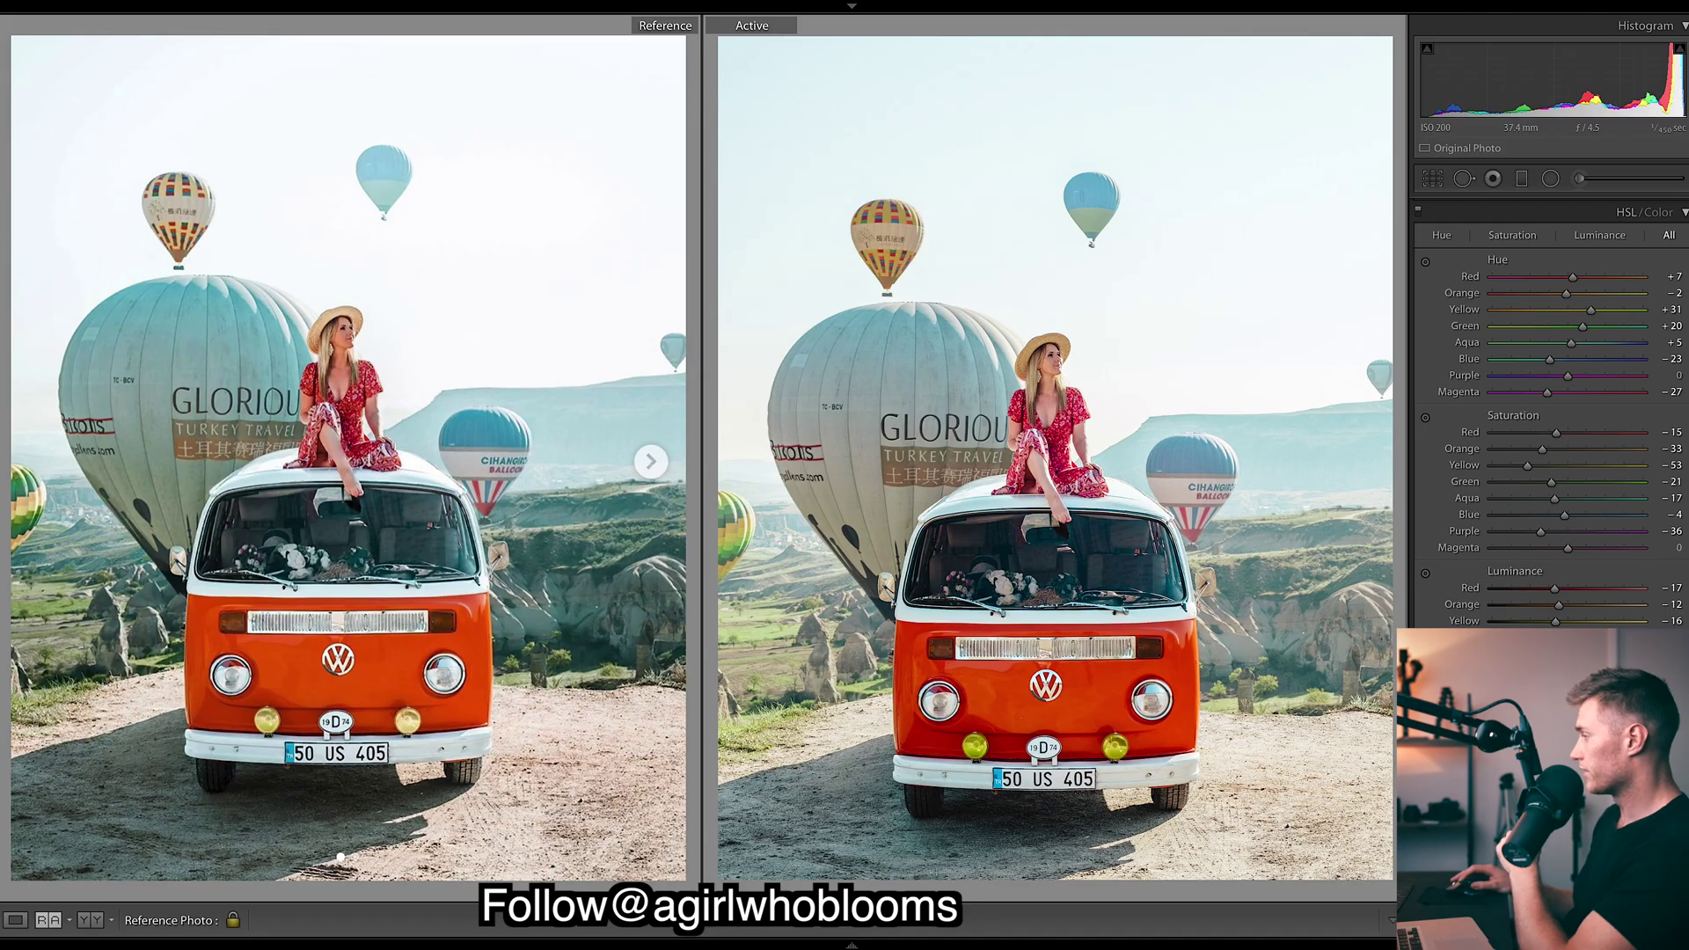
scroll(1548, 414, down, 2)
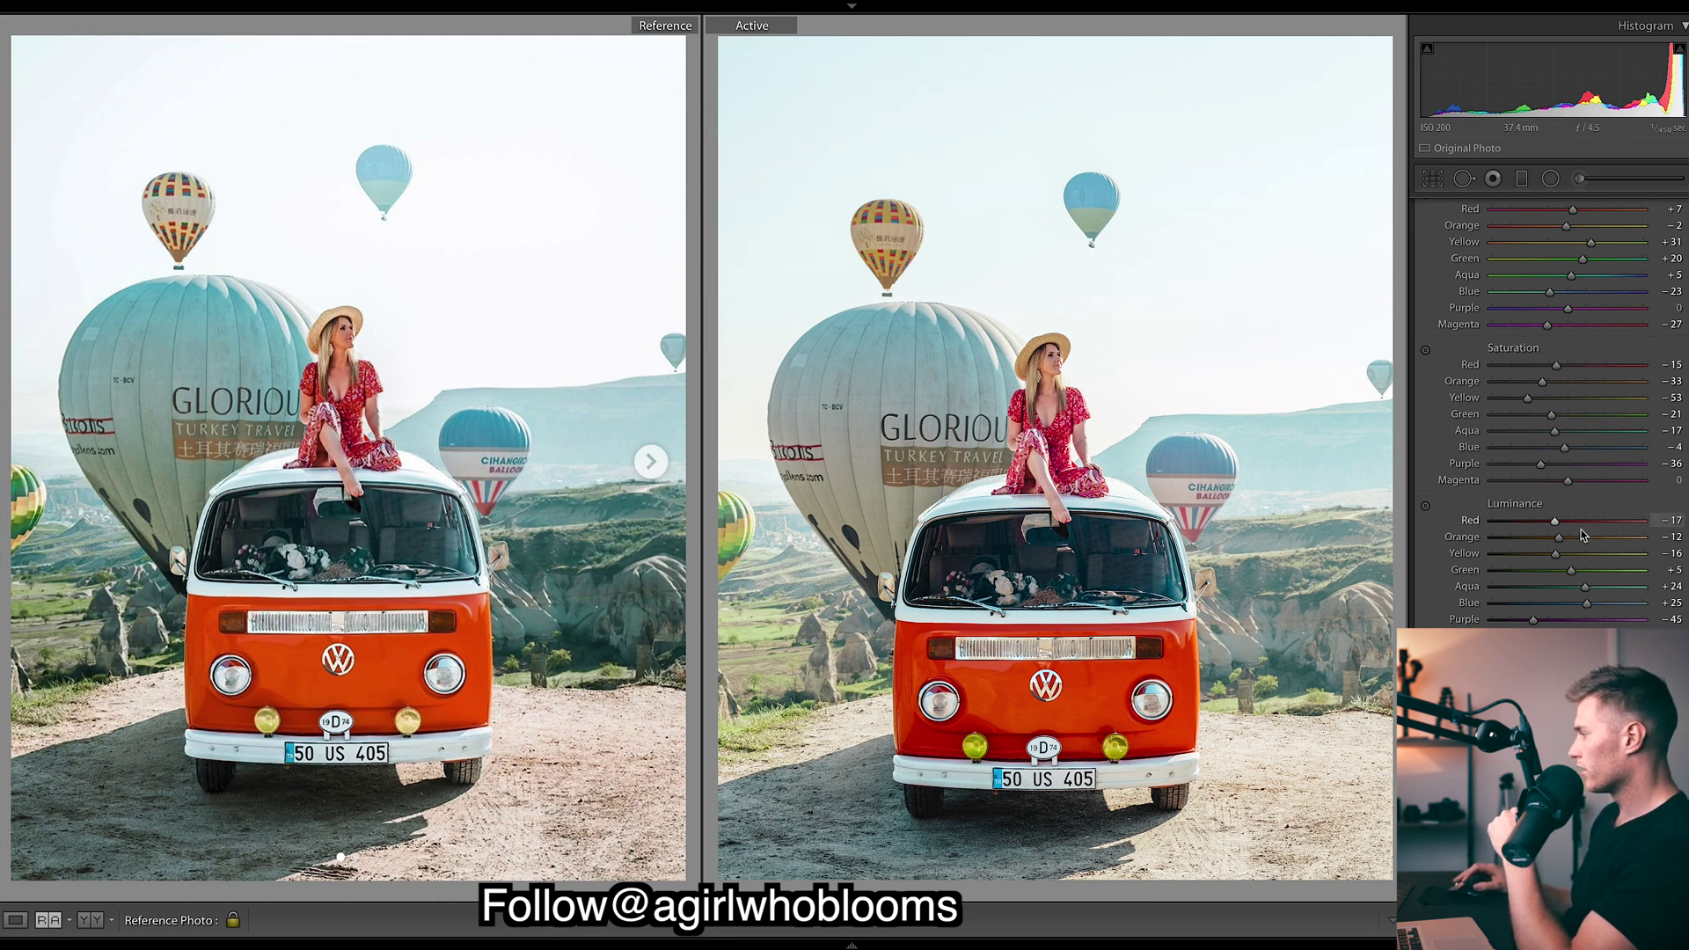
drag(1555, 553, 1590, 554)
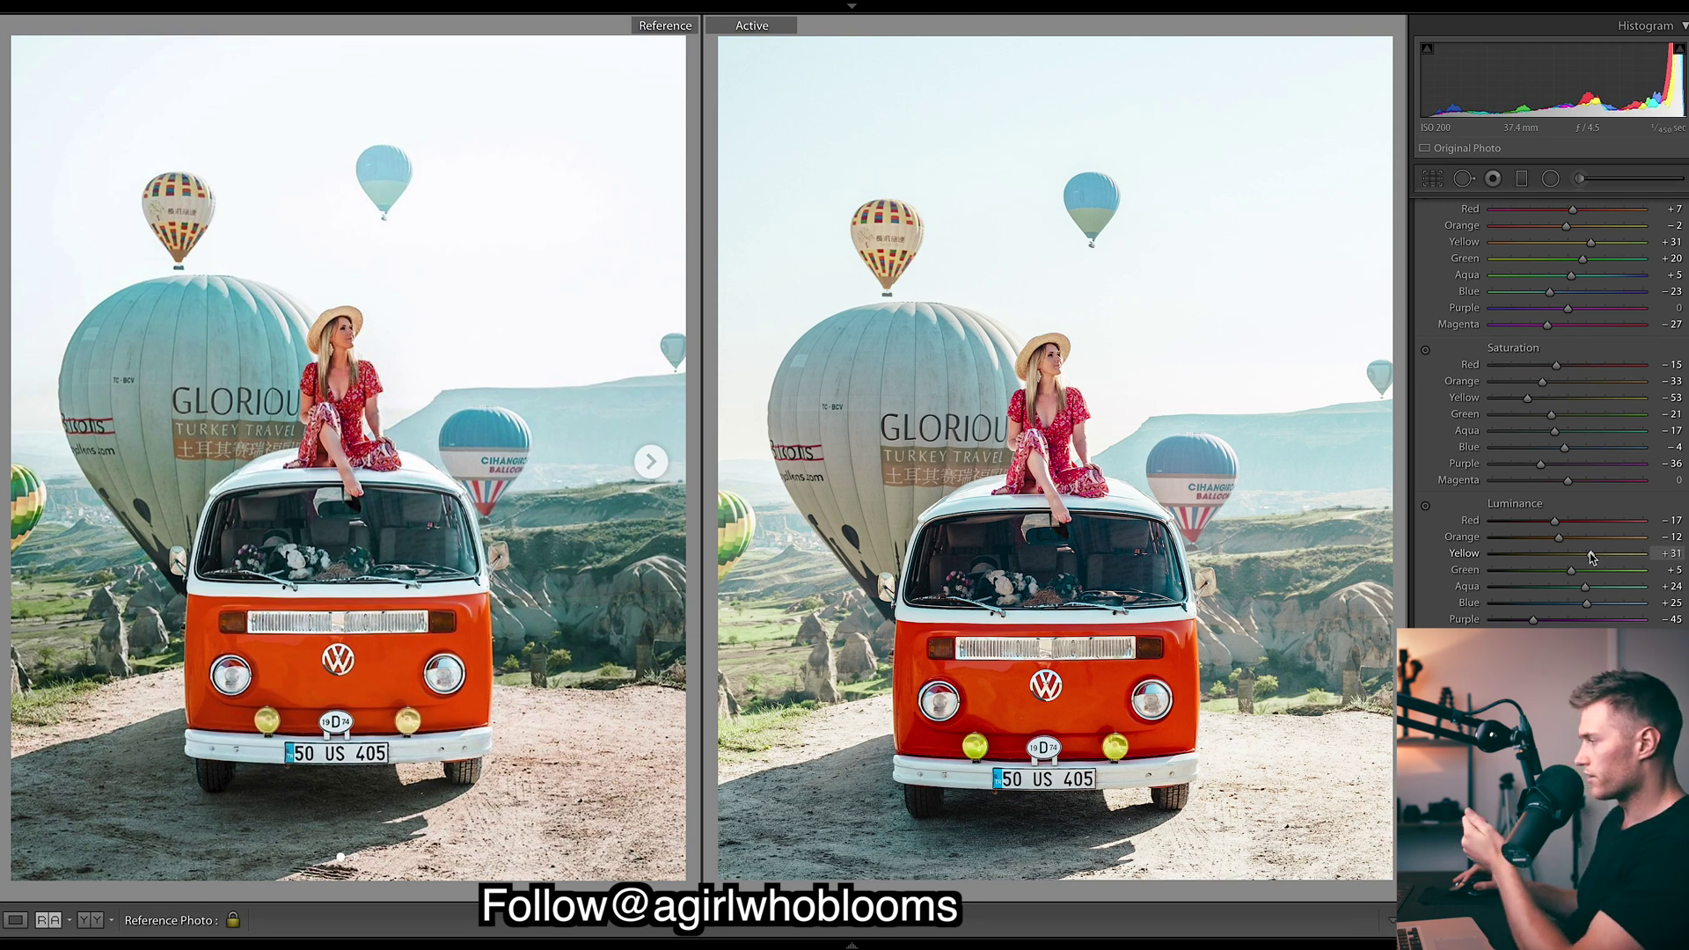
drag(1590, 553, 1593, 554)
Refine the basic adjustments to Temp 5,041, Vibrance +42, Shadows +52, Whites -10 and Blacks +44
scroll(1579, 492, up, 10)
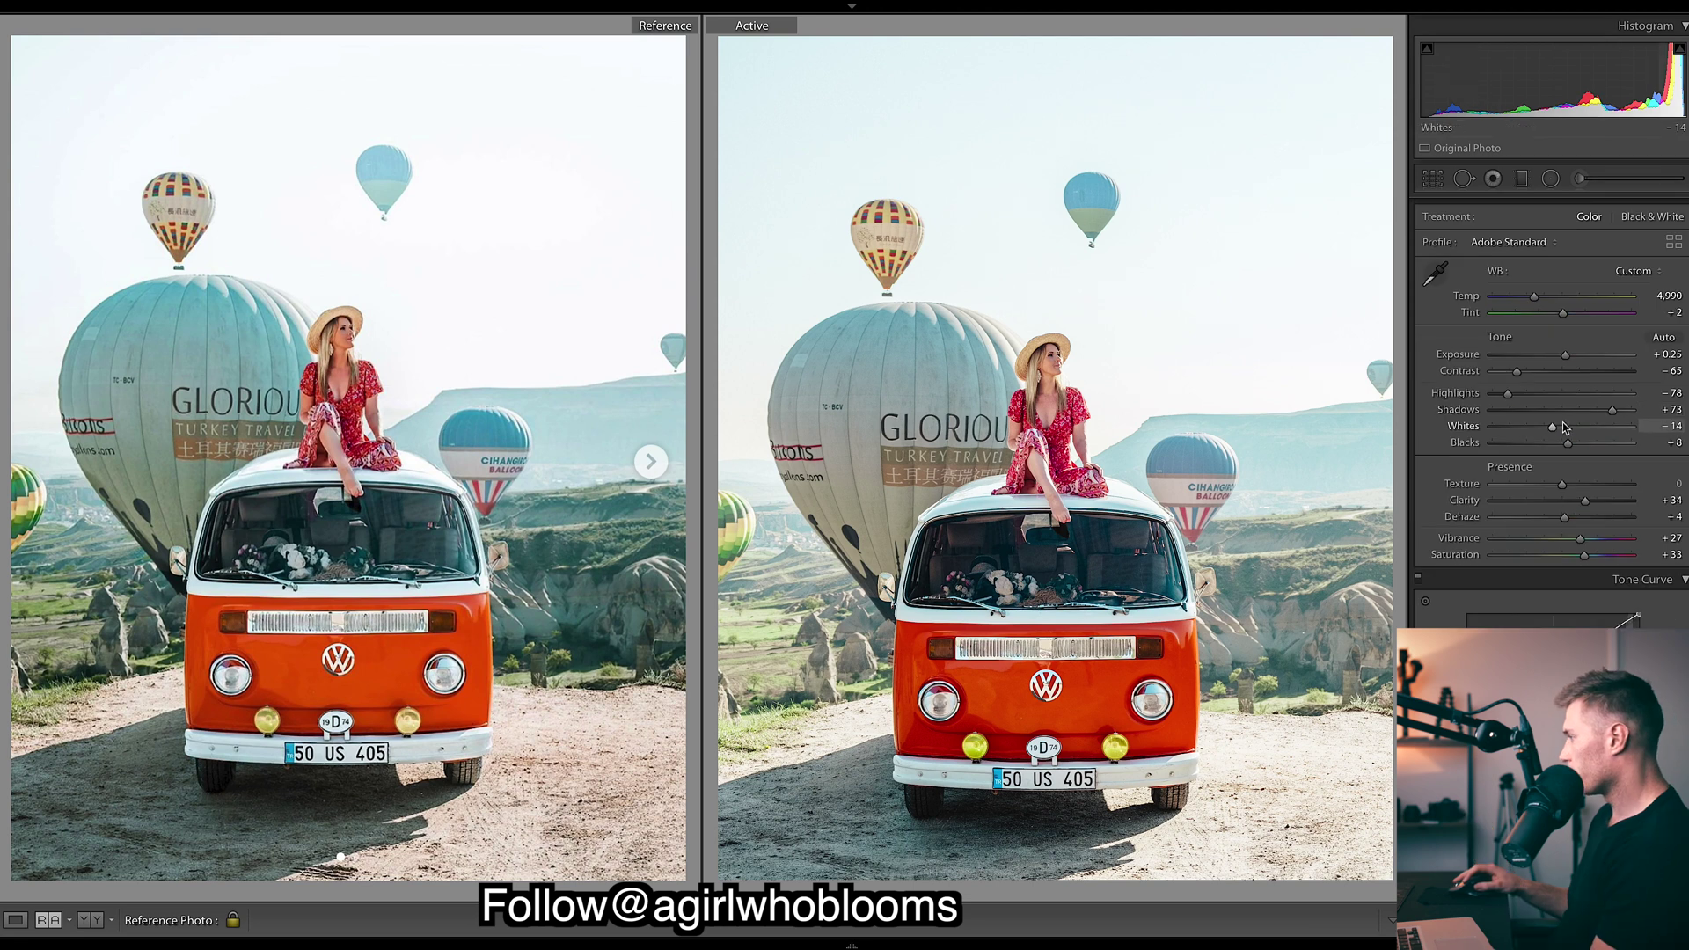
drag(1564, 428, 1553, 431)
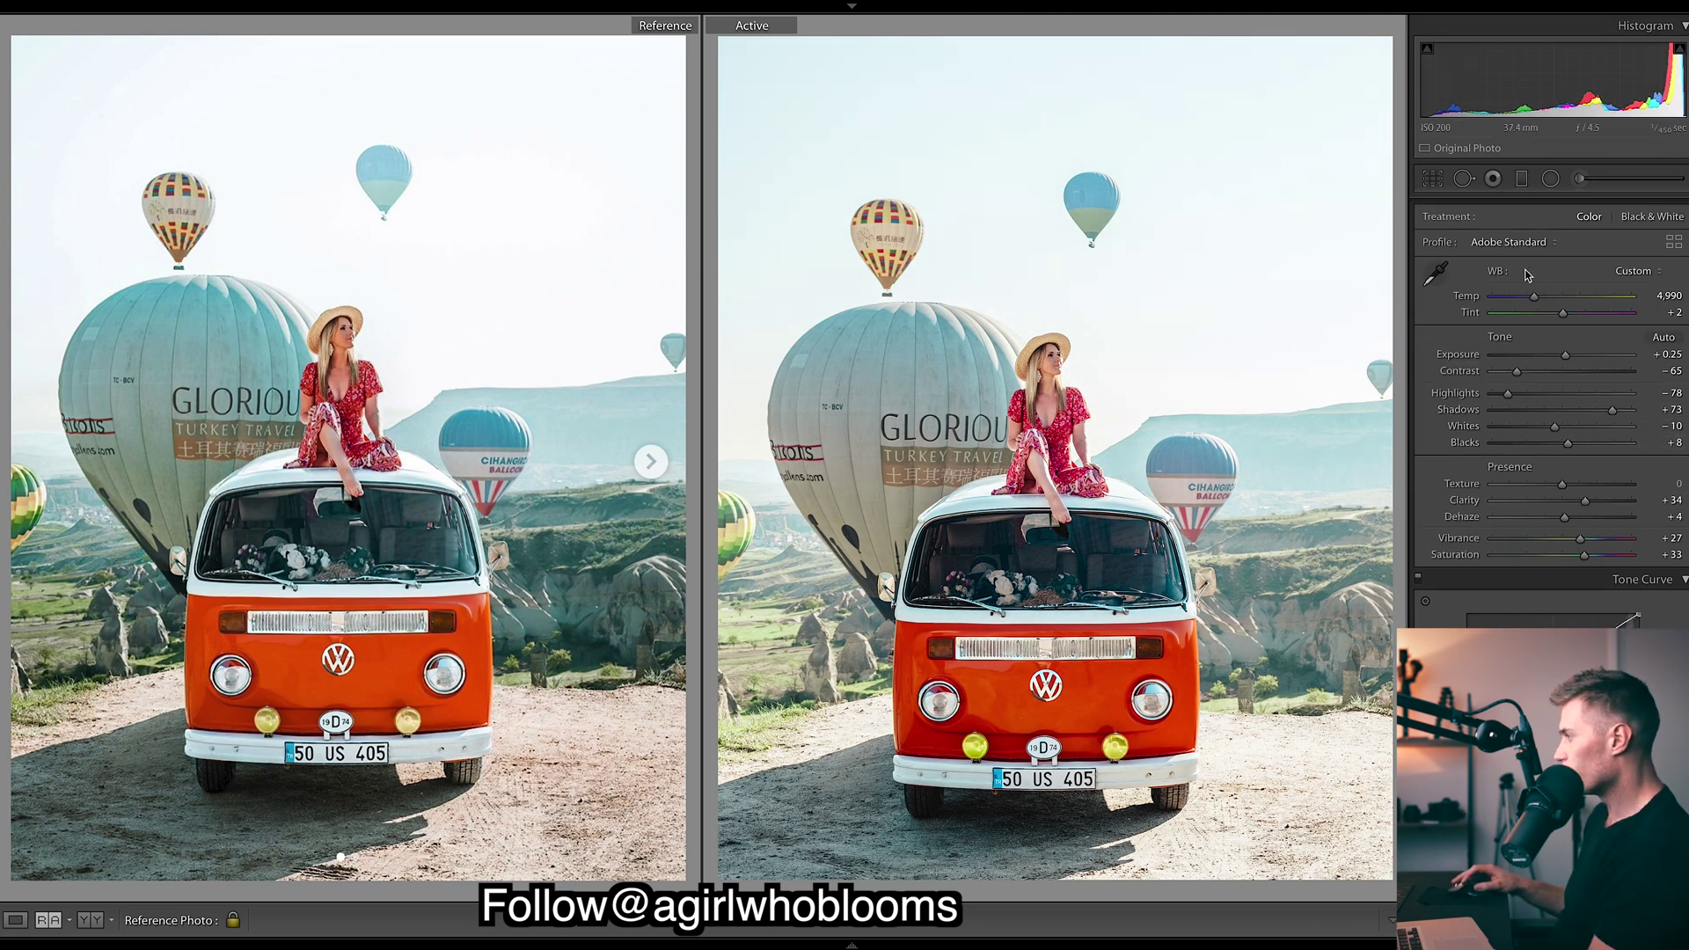
drag(1535, 301, 1533, 300)
drag(1580, 539, 1588, 542)
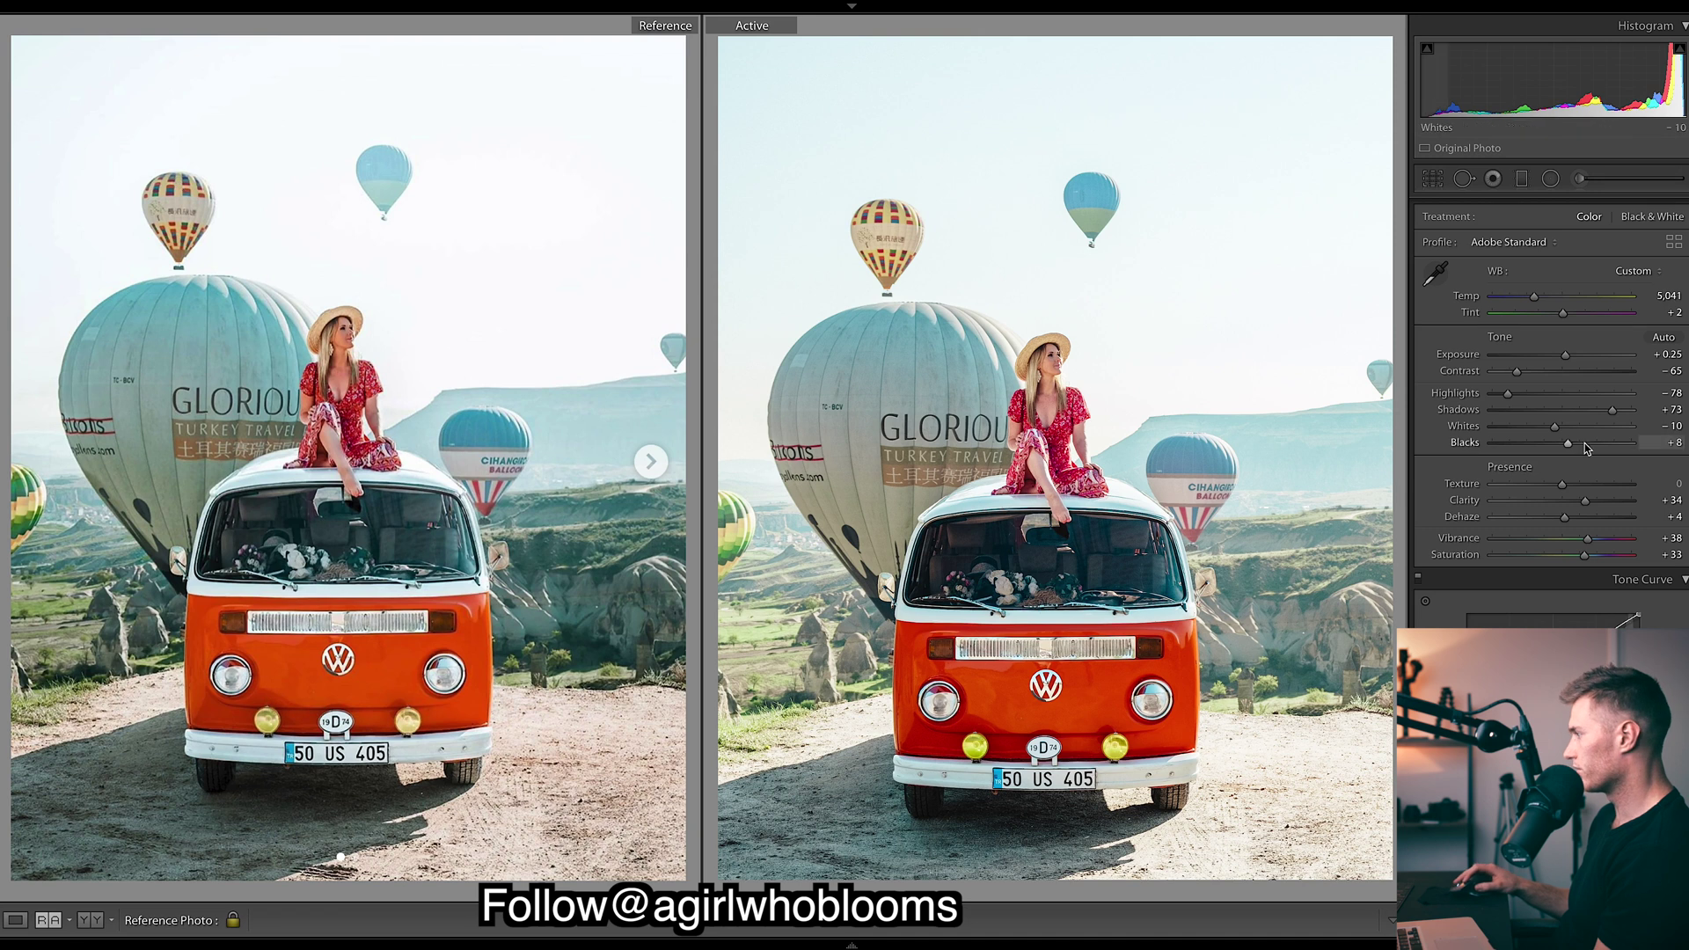
drag(1589, 539, 1593, 545)
drag(1569, 443, 1574, 451)
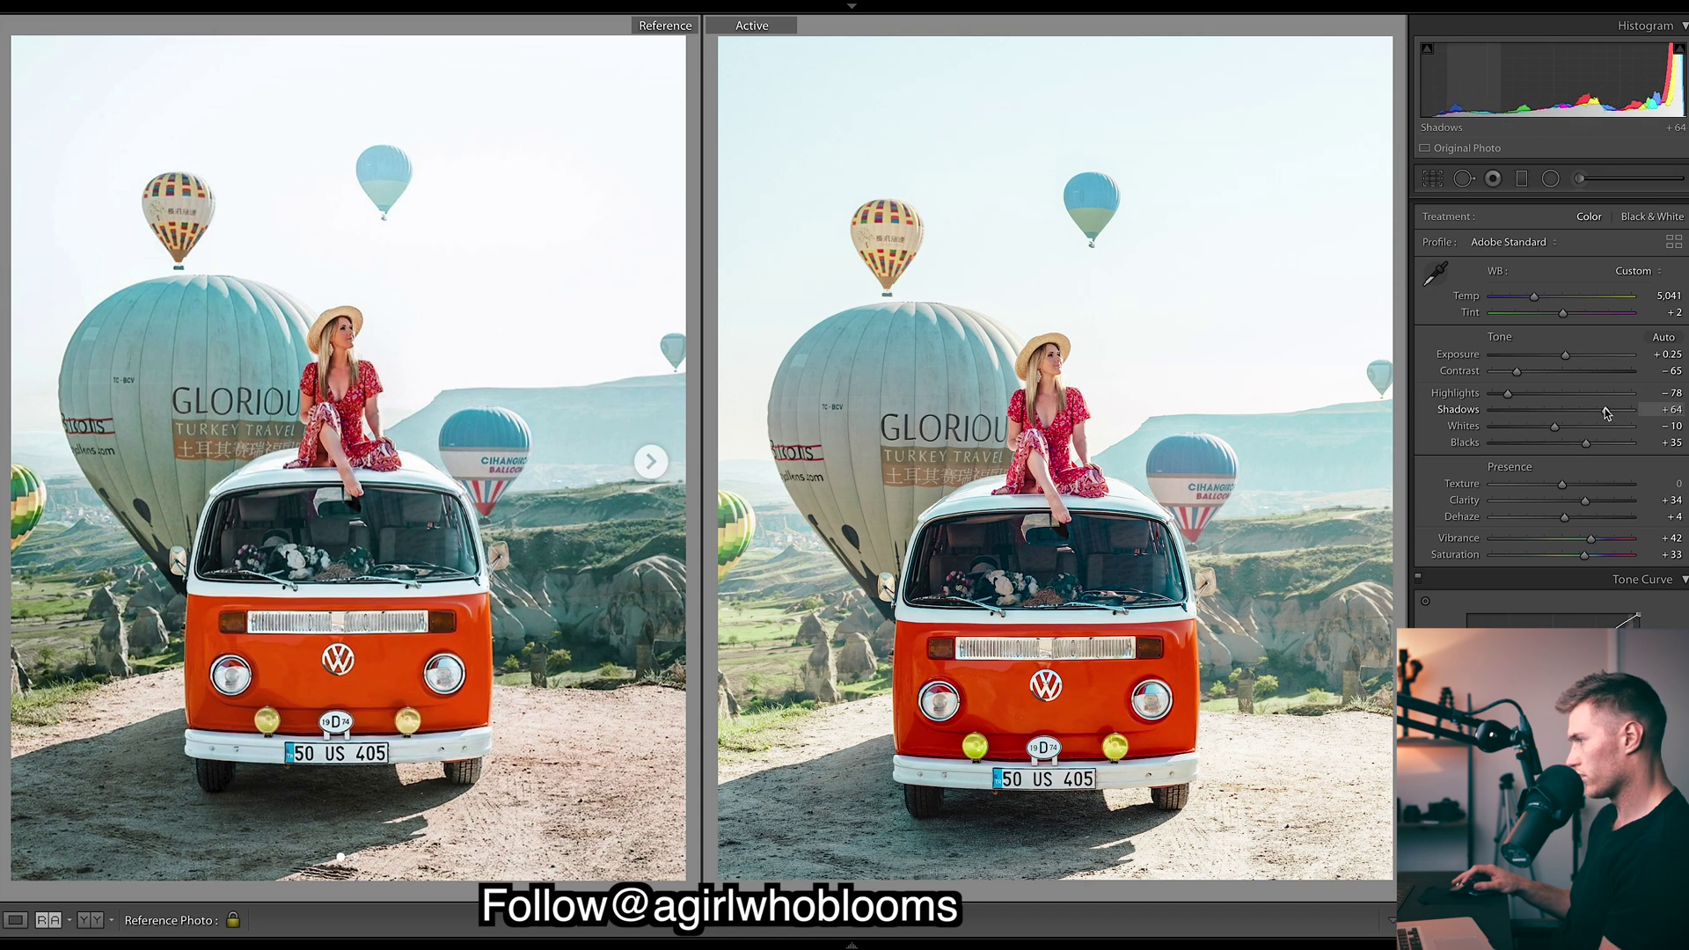
drag(1606, 414, 1598, 411)
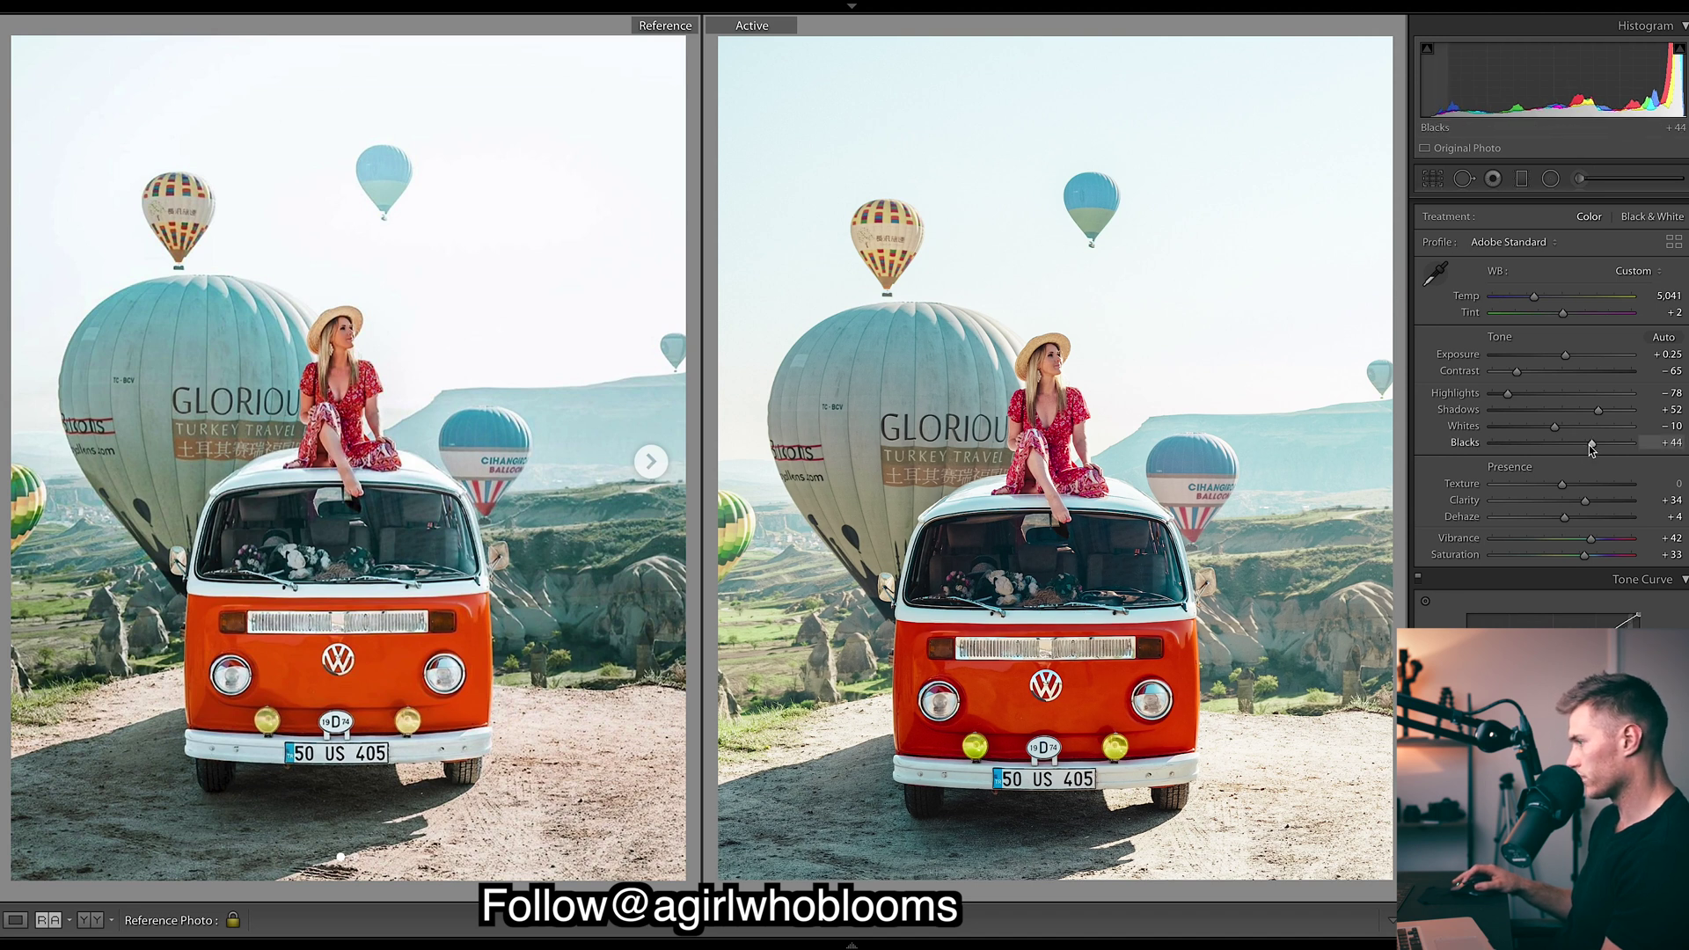
Set the split toning highlights saturation to 12
scroll(1592, 445, down, 10)
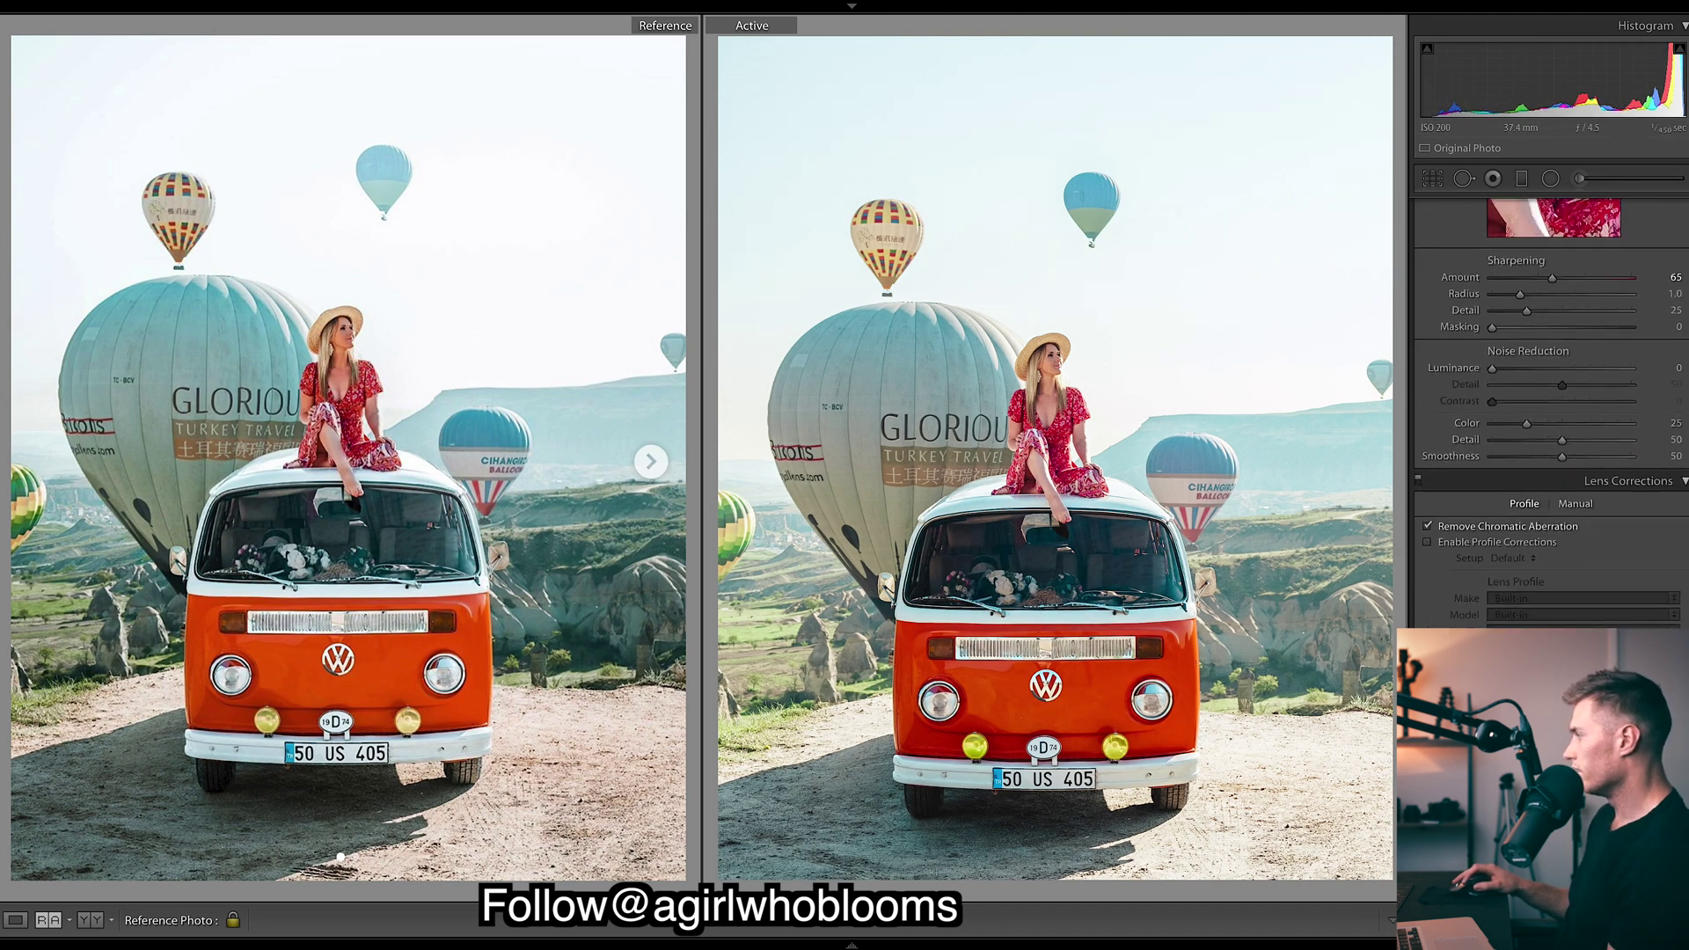
scroll(1488, 541, up, 5)
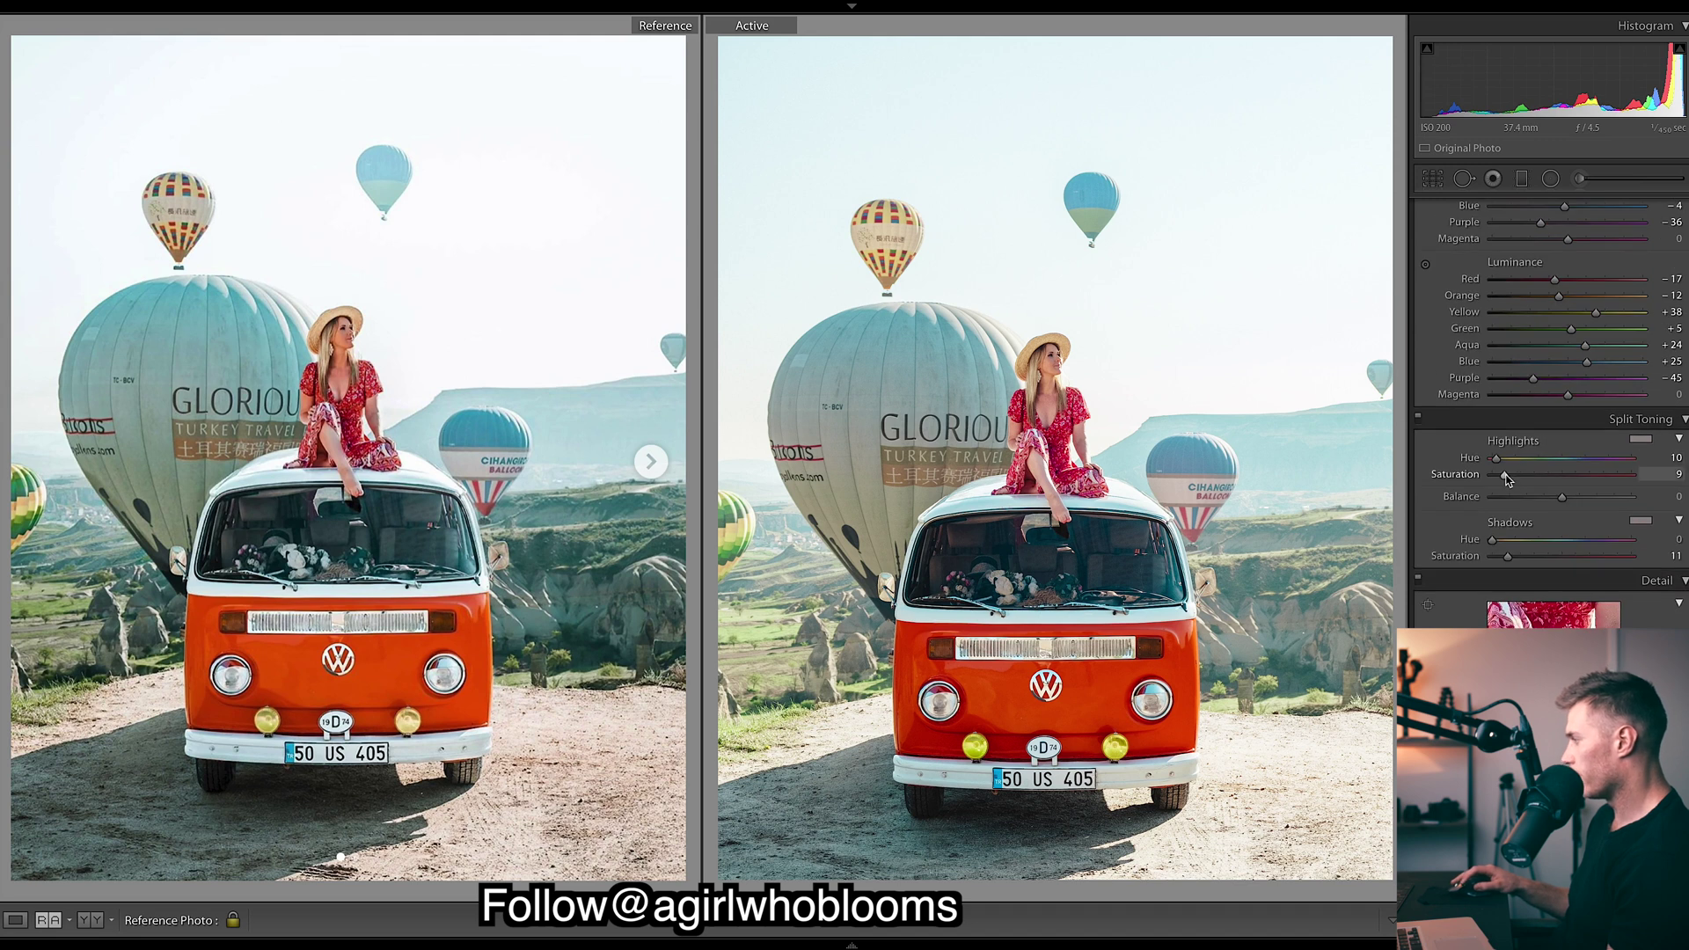
drag(1511, 479, 1512, 479)
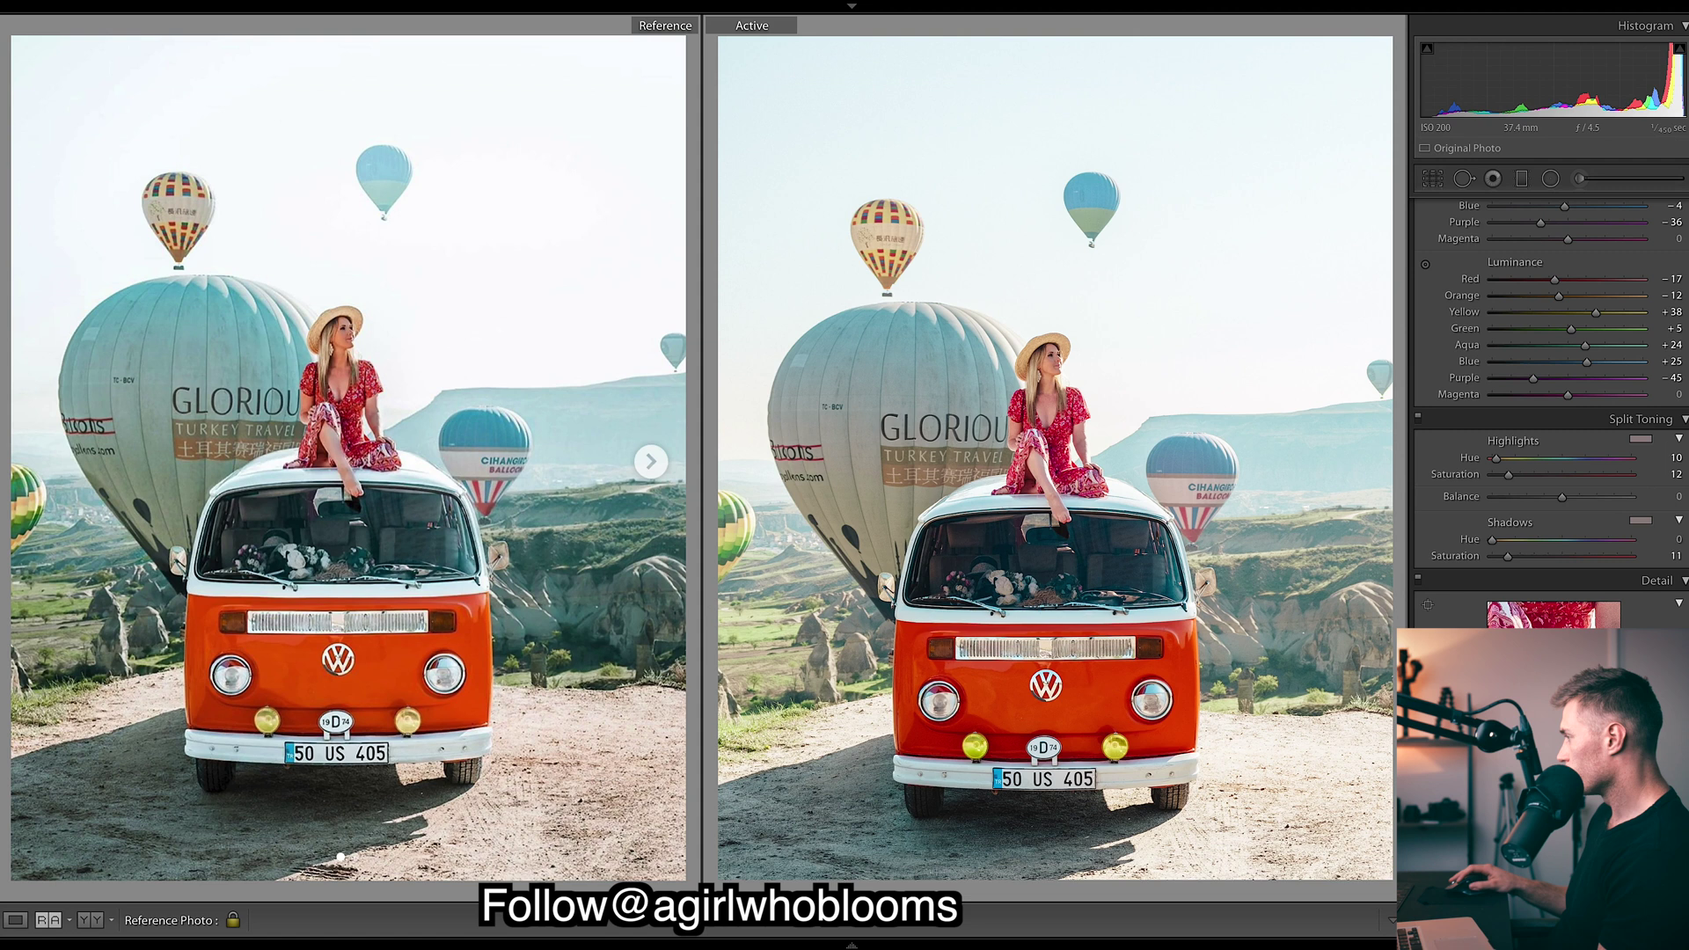
Set the HSL Blue saturation to +19 and reset the Orange luminance to 0
scroll(1566, 369, up, 3)
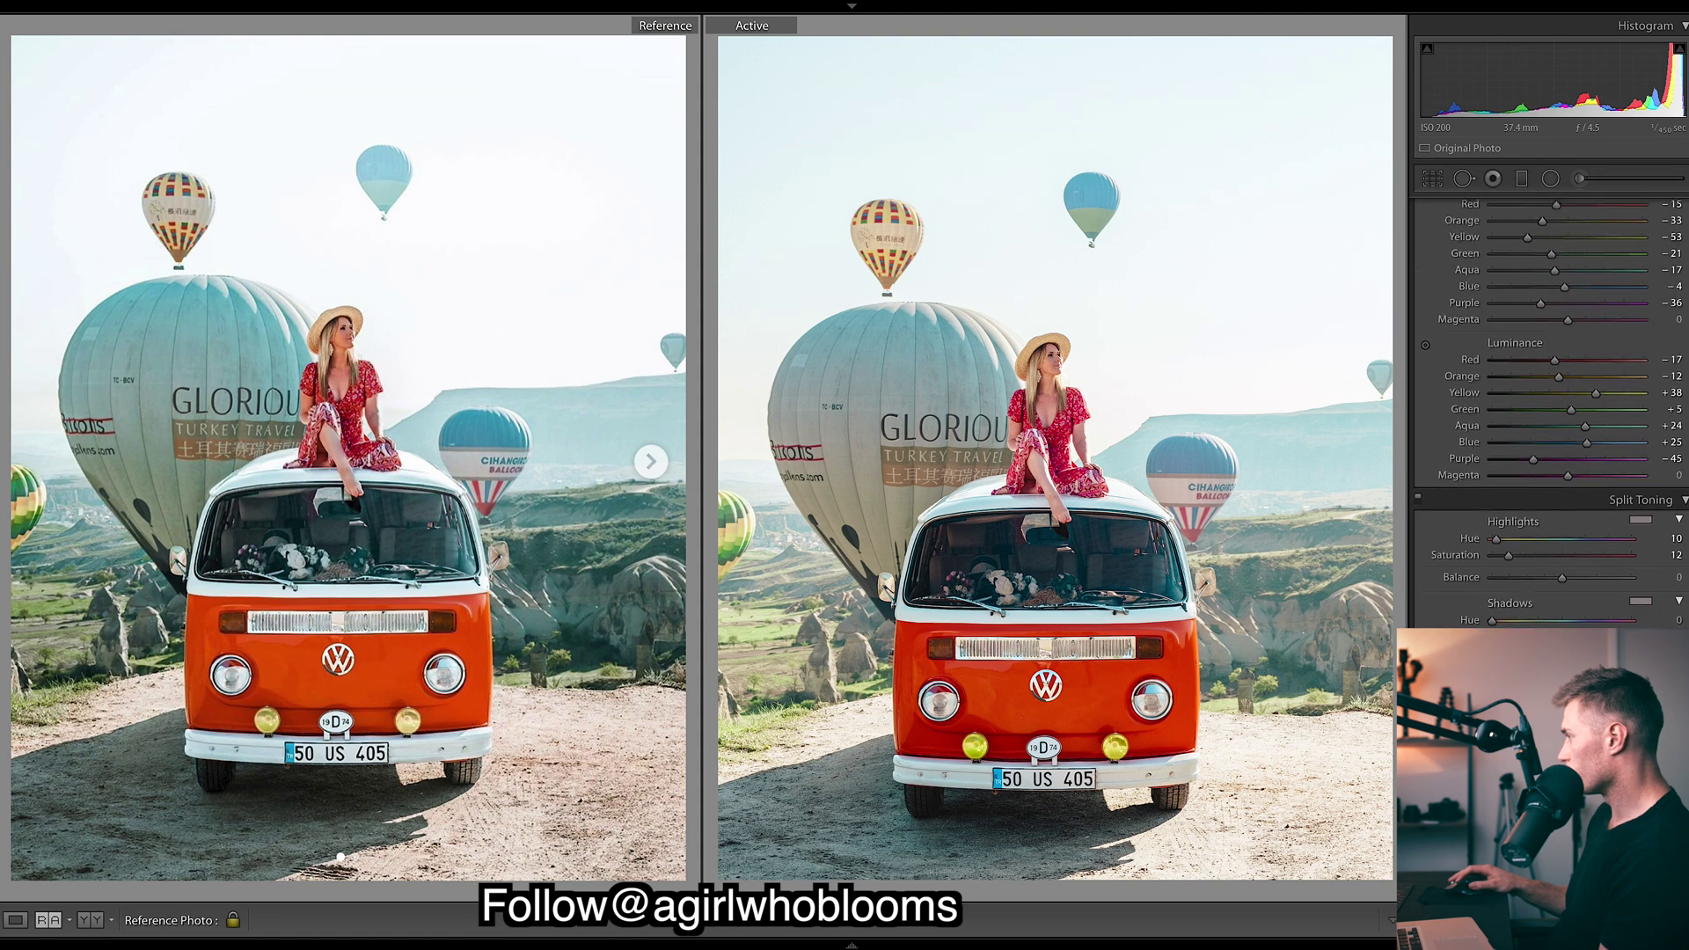
drag(1565, 343, 1582, 342)
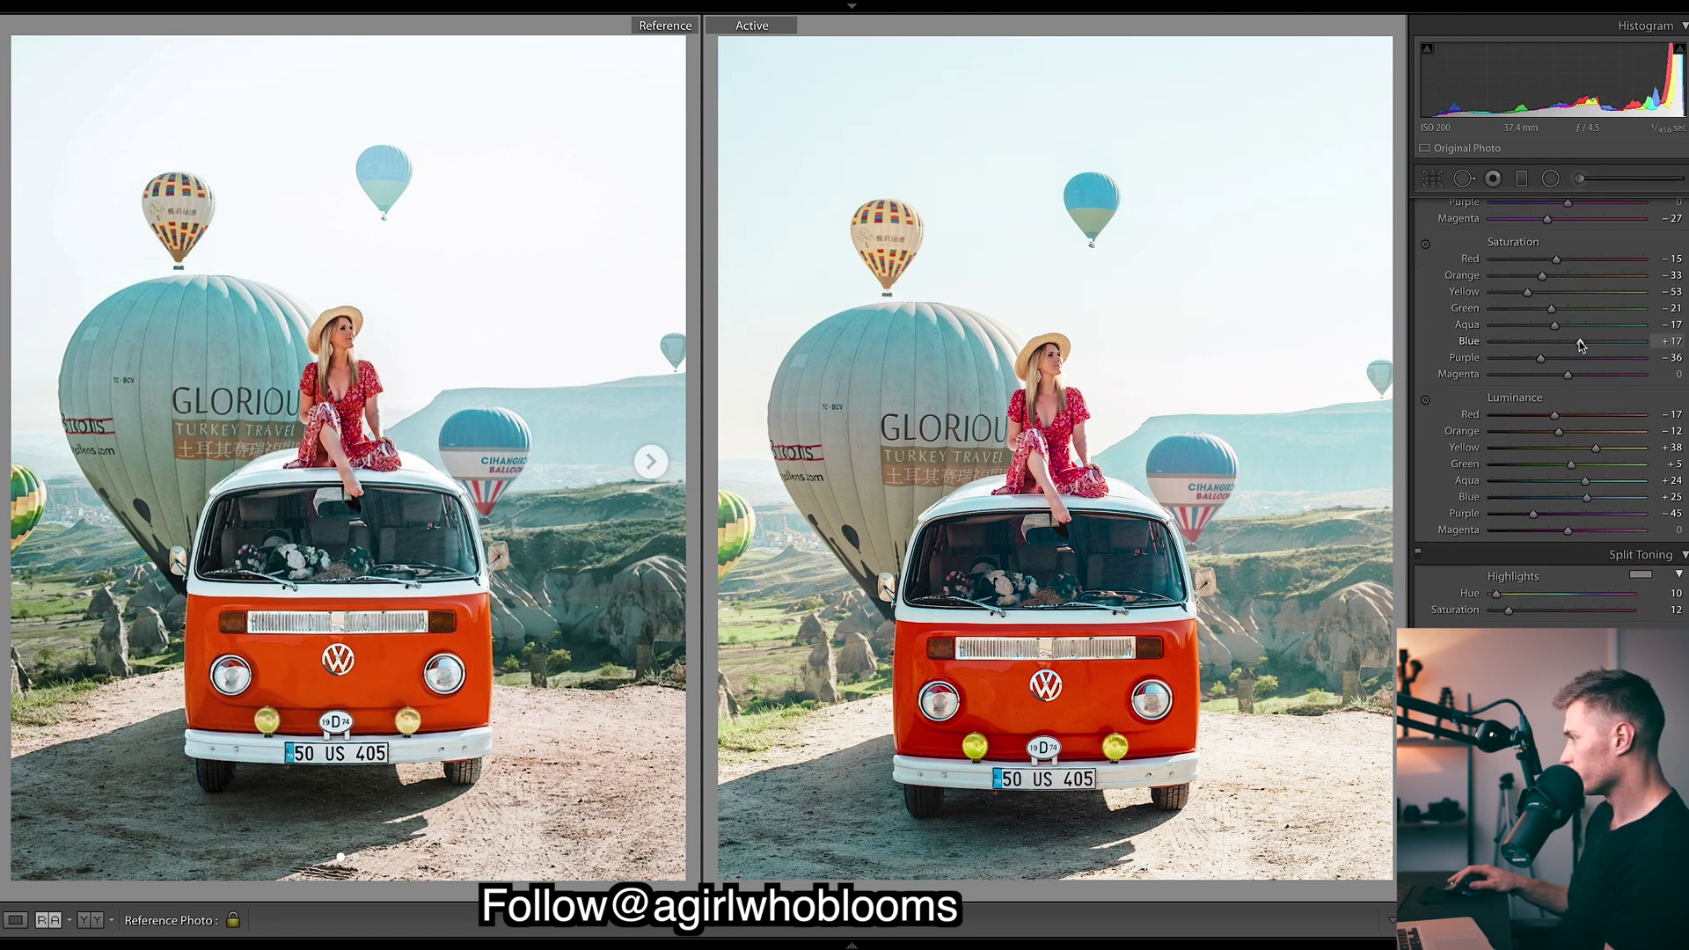
double_click(1559, 431)
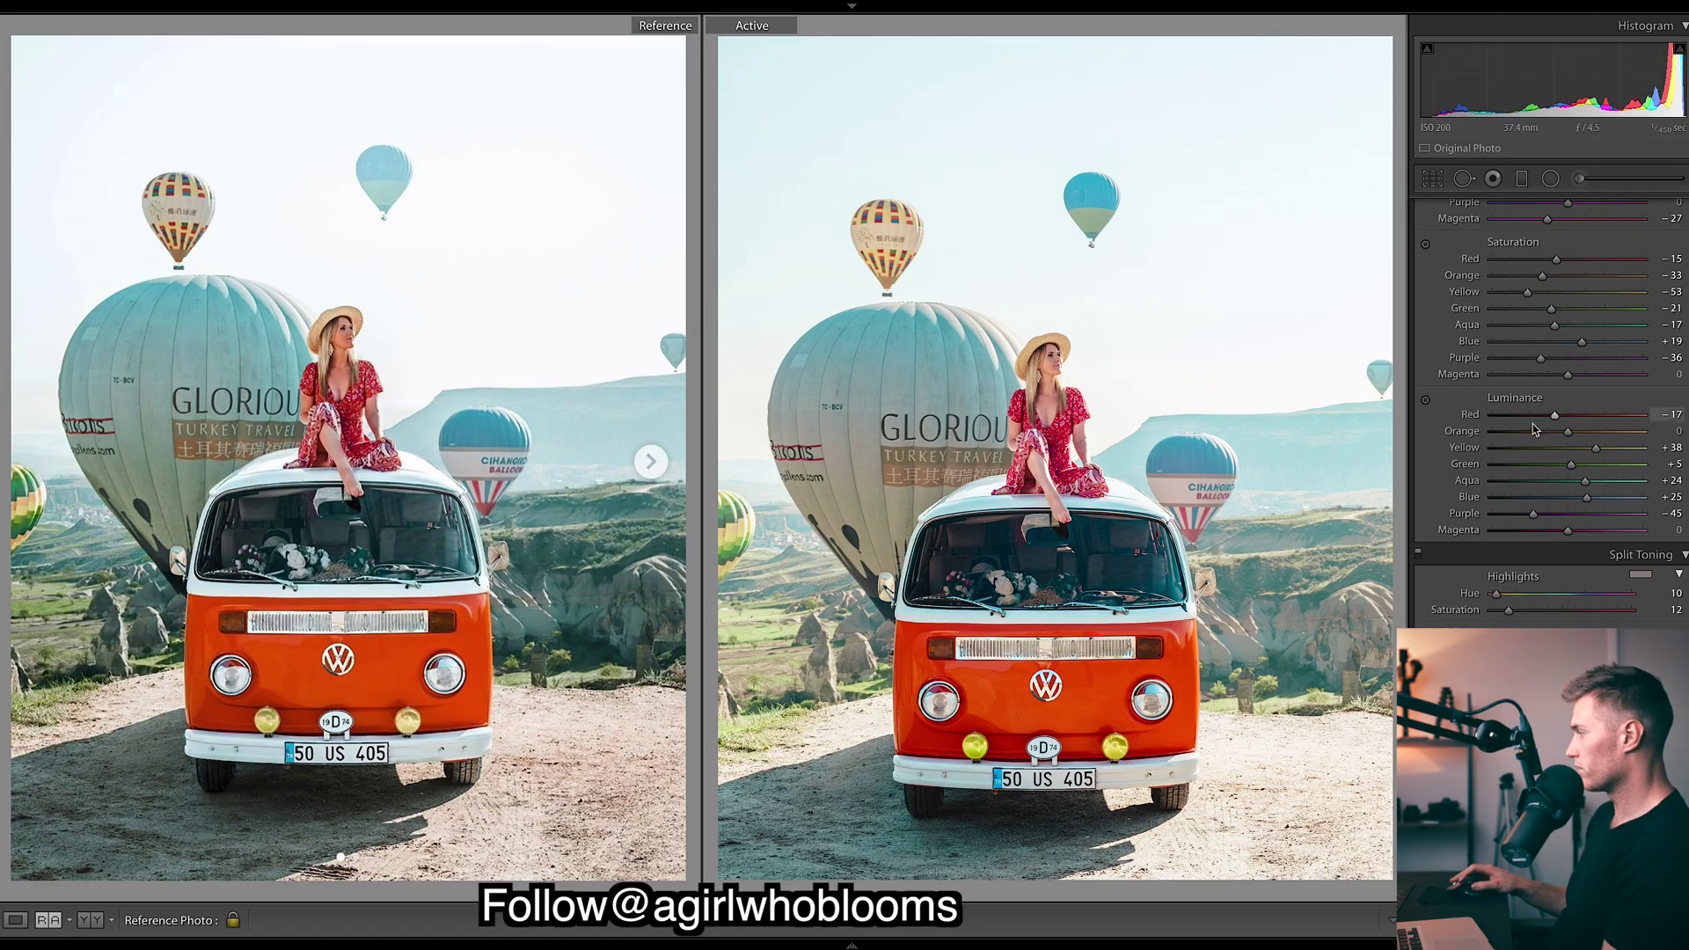
mouse_move(1567, 431)
mouse_down()
mouse_move(1590, 433)
mouse_move(1564, 434)
mouse_up()
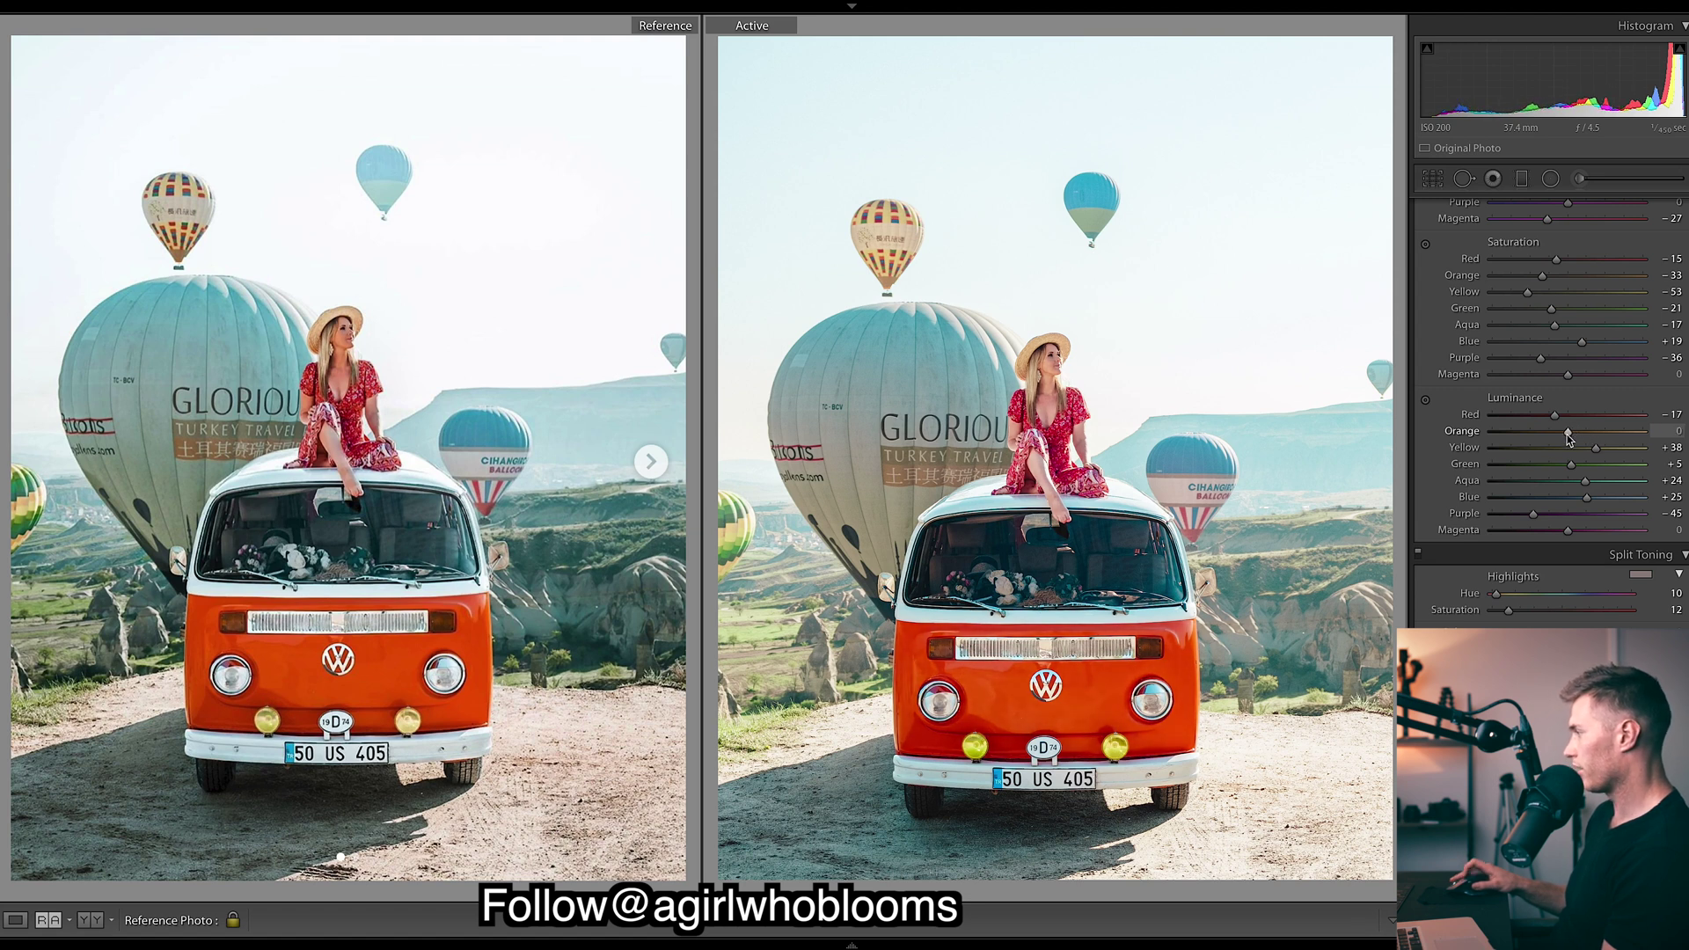
Activate the Adjustment Brush and enlarge it to size 20
click(1580, 179)
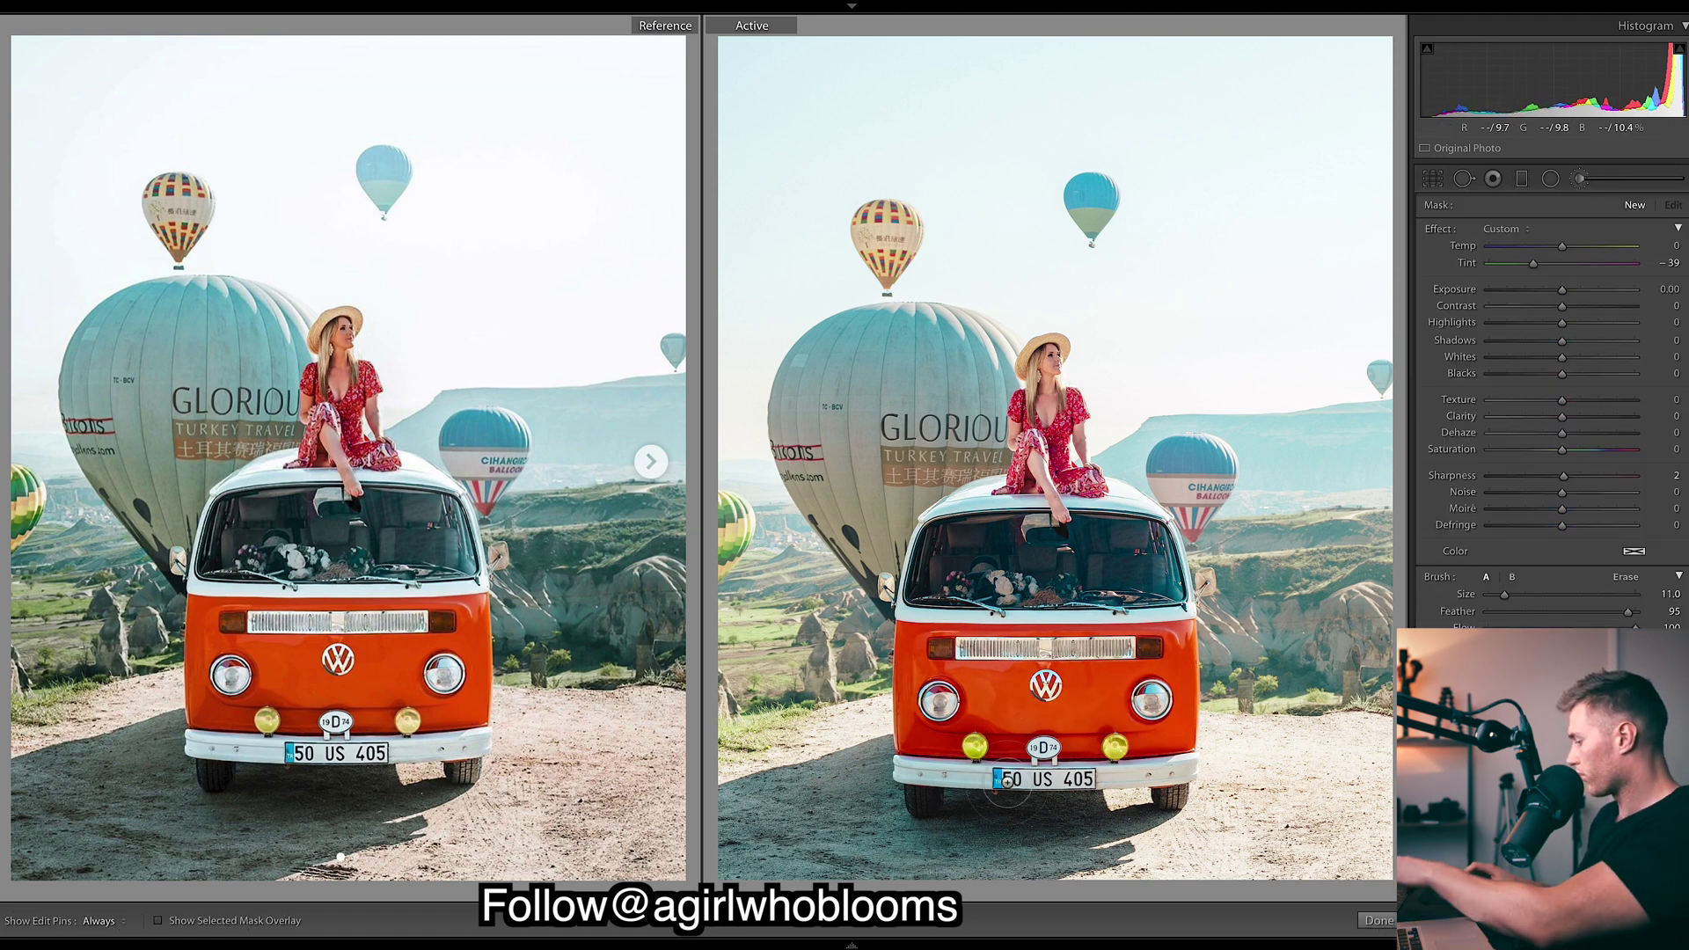
key(bracketright)
key(bracketright)
key(bracketright)
key(h)
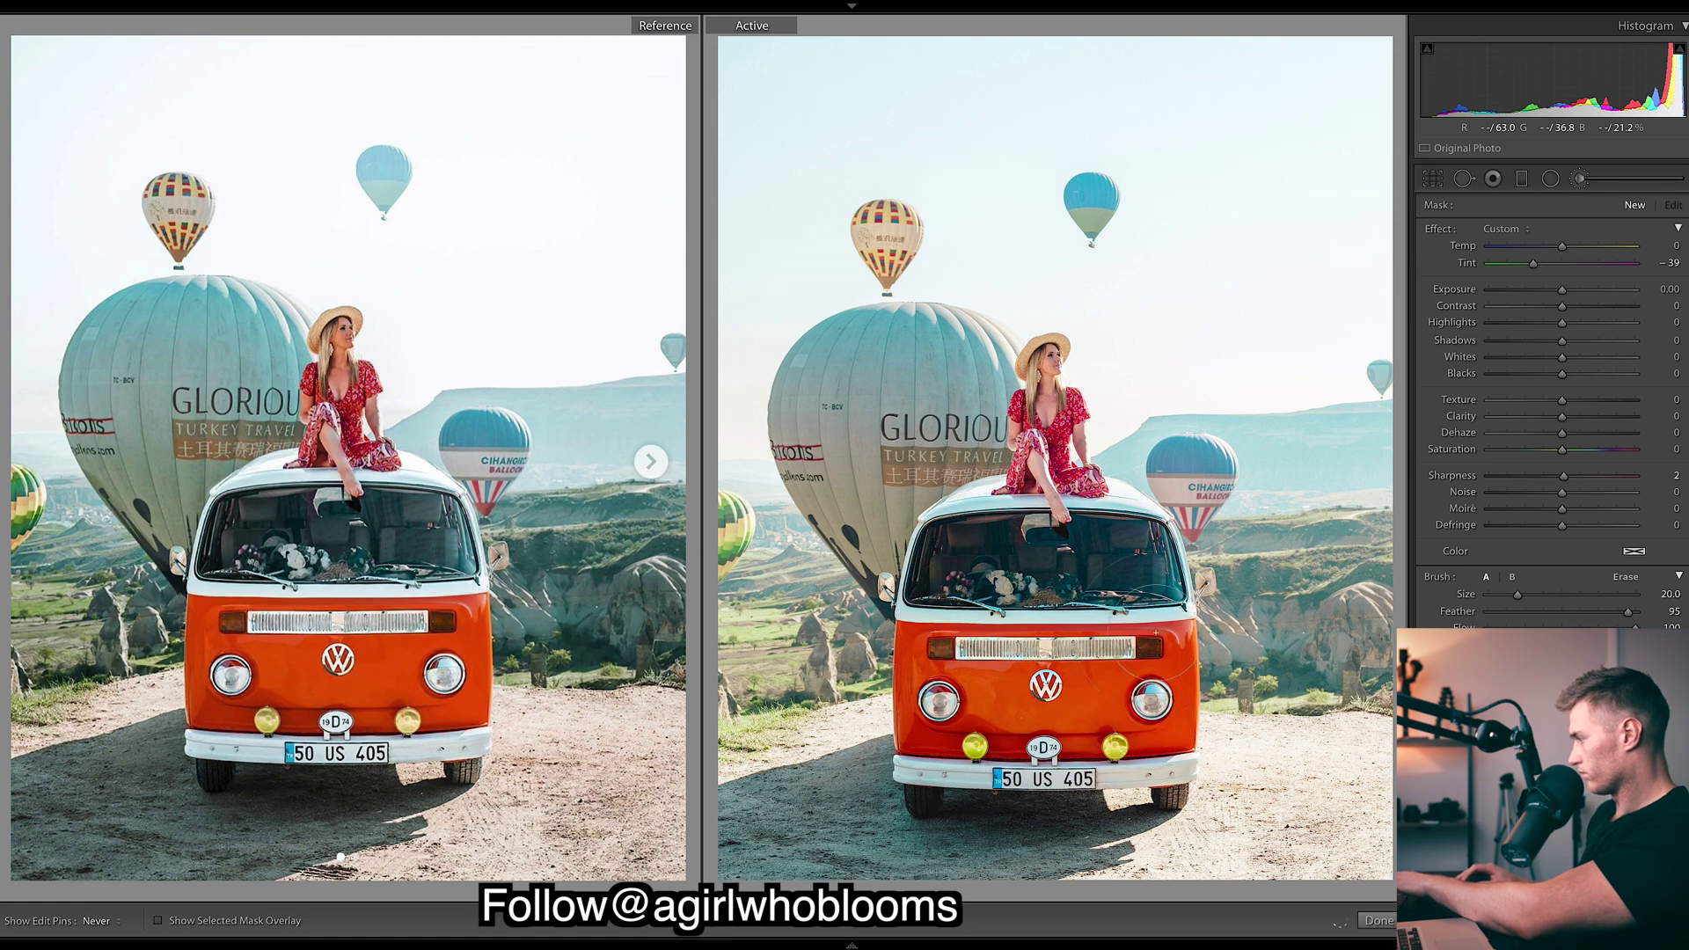
key(h)
drag(1562, 290, 1564, 291)
double_click(1533, 263)
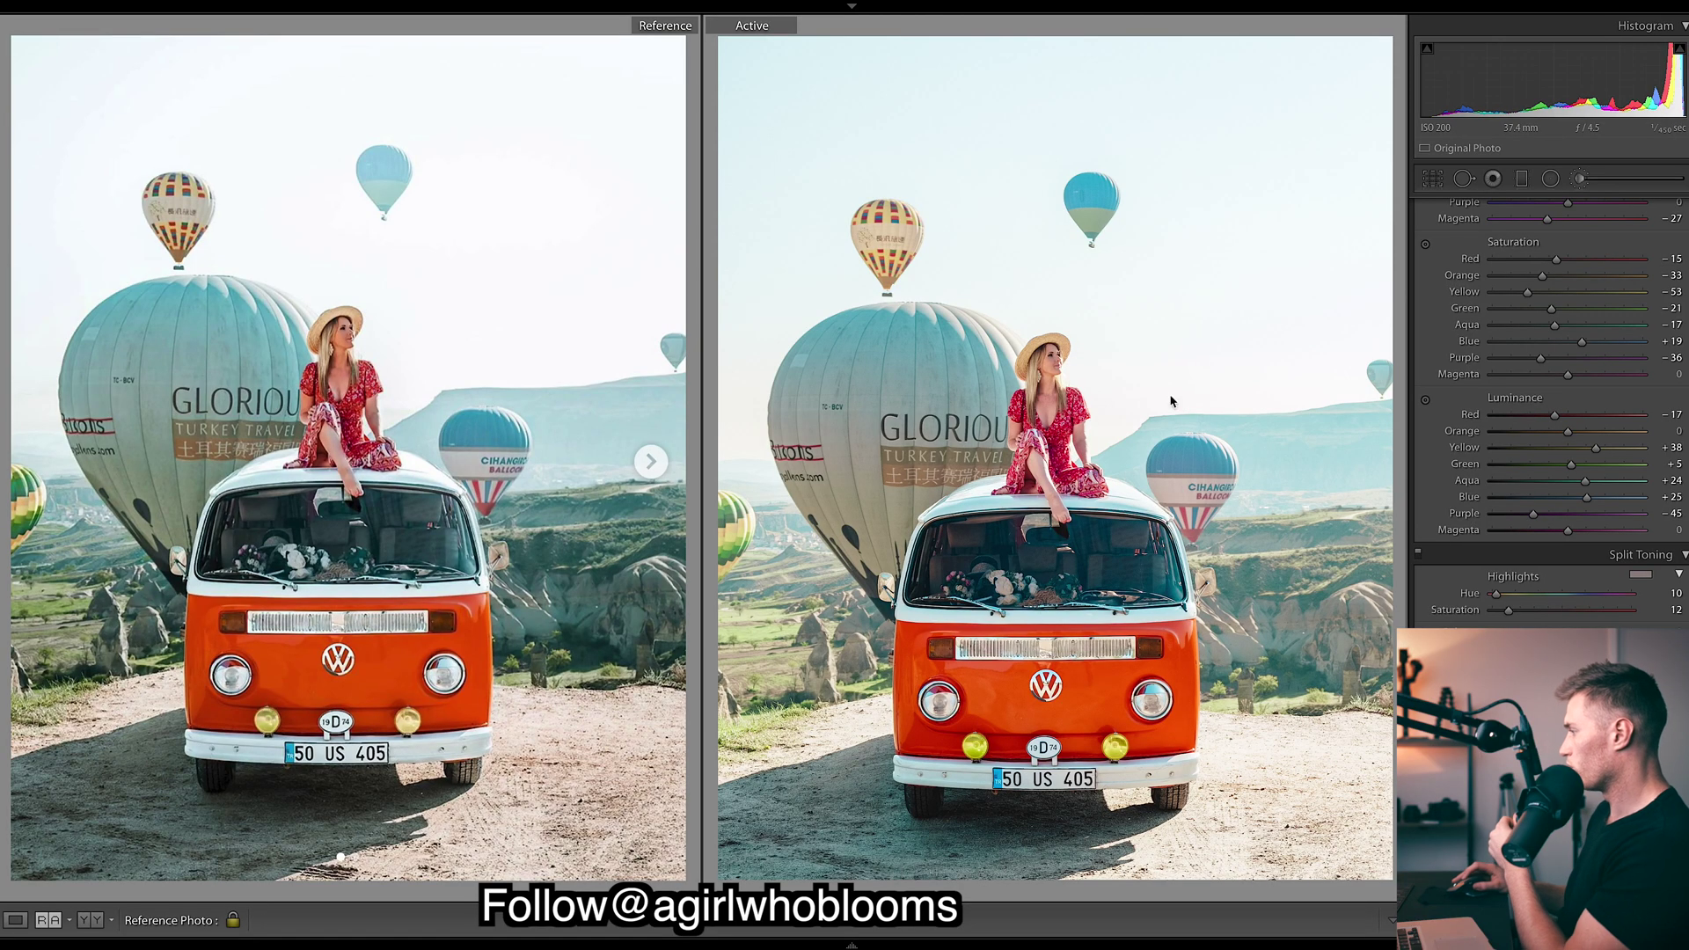
Brush a mask onto the woman in the red dress and set its Temp to 16 and Tint to 0
key(k)
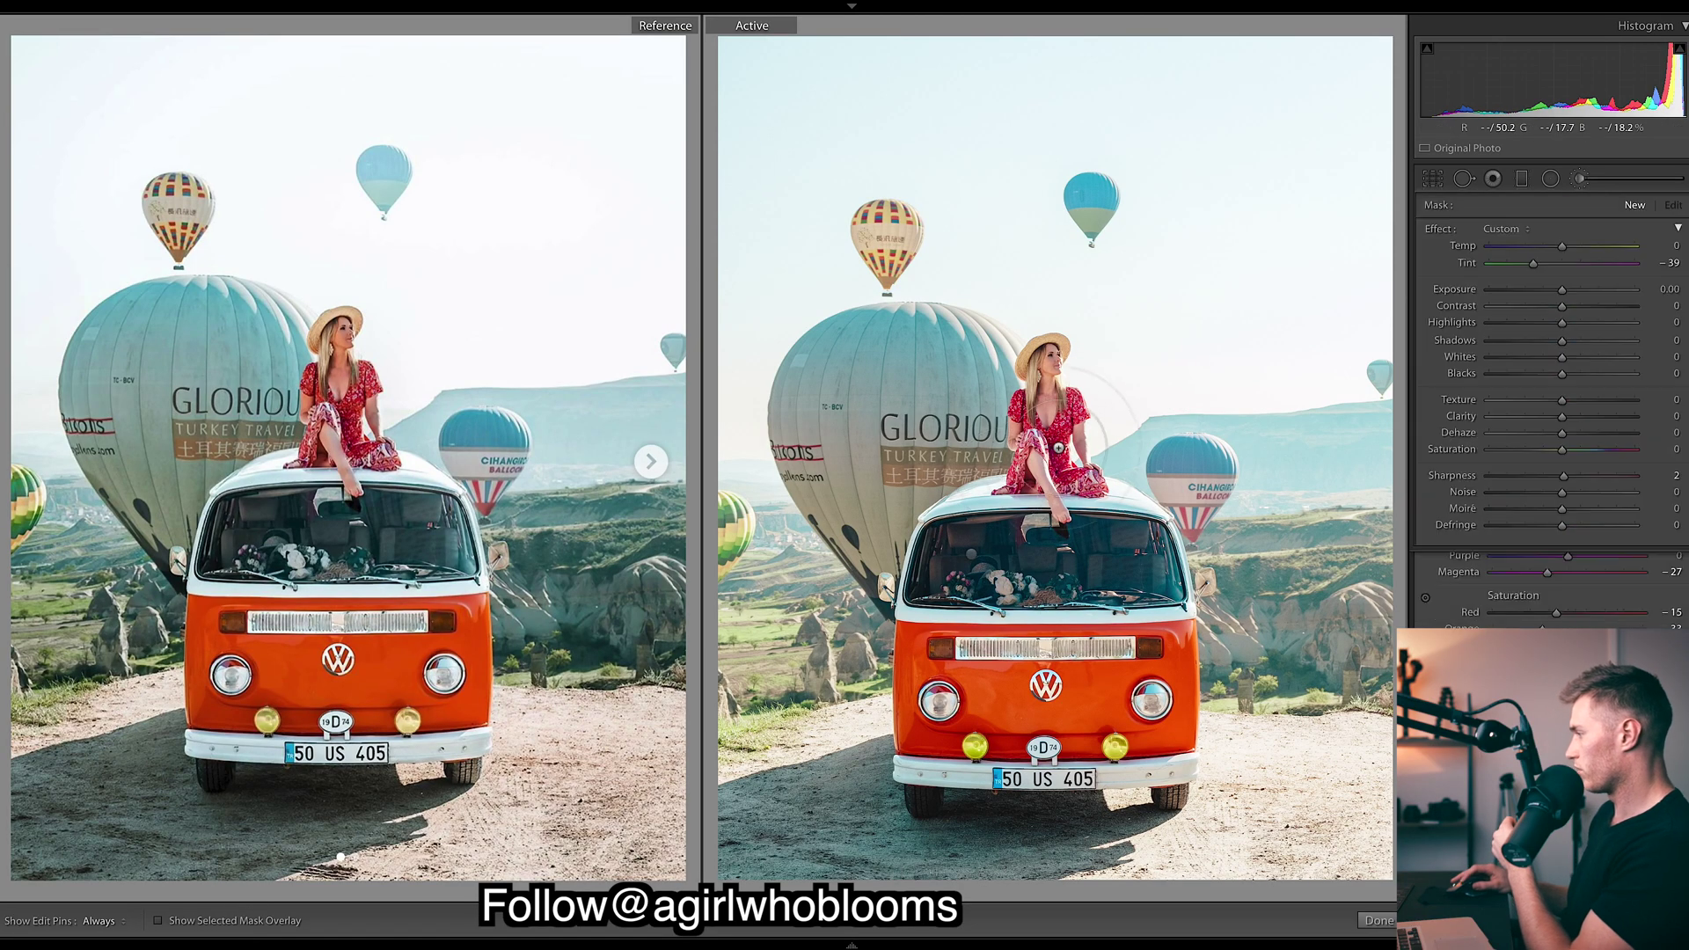
click(1060, 447)
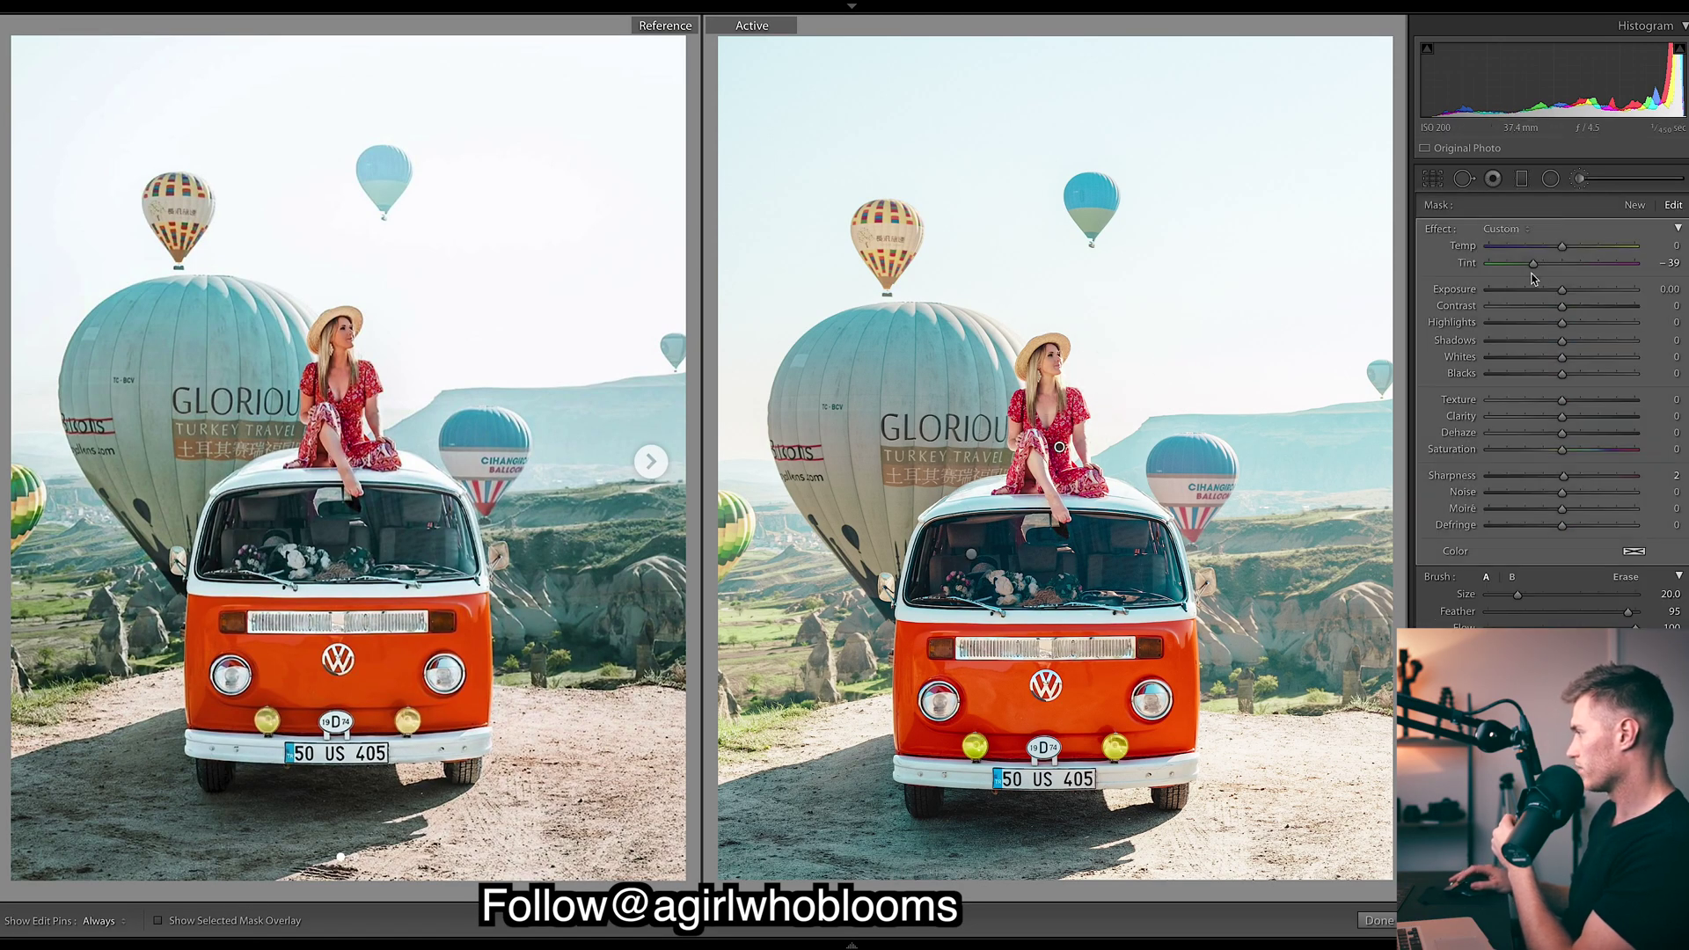
drag(1562, 253, 1571, 252)
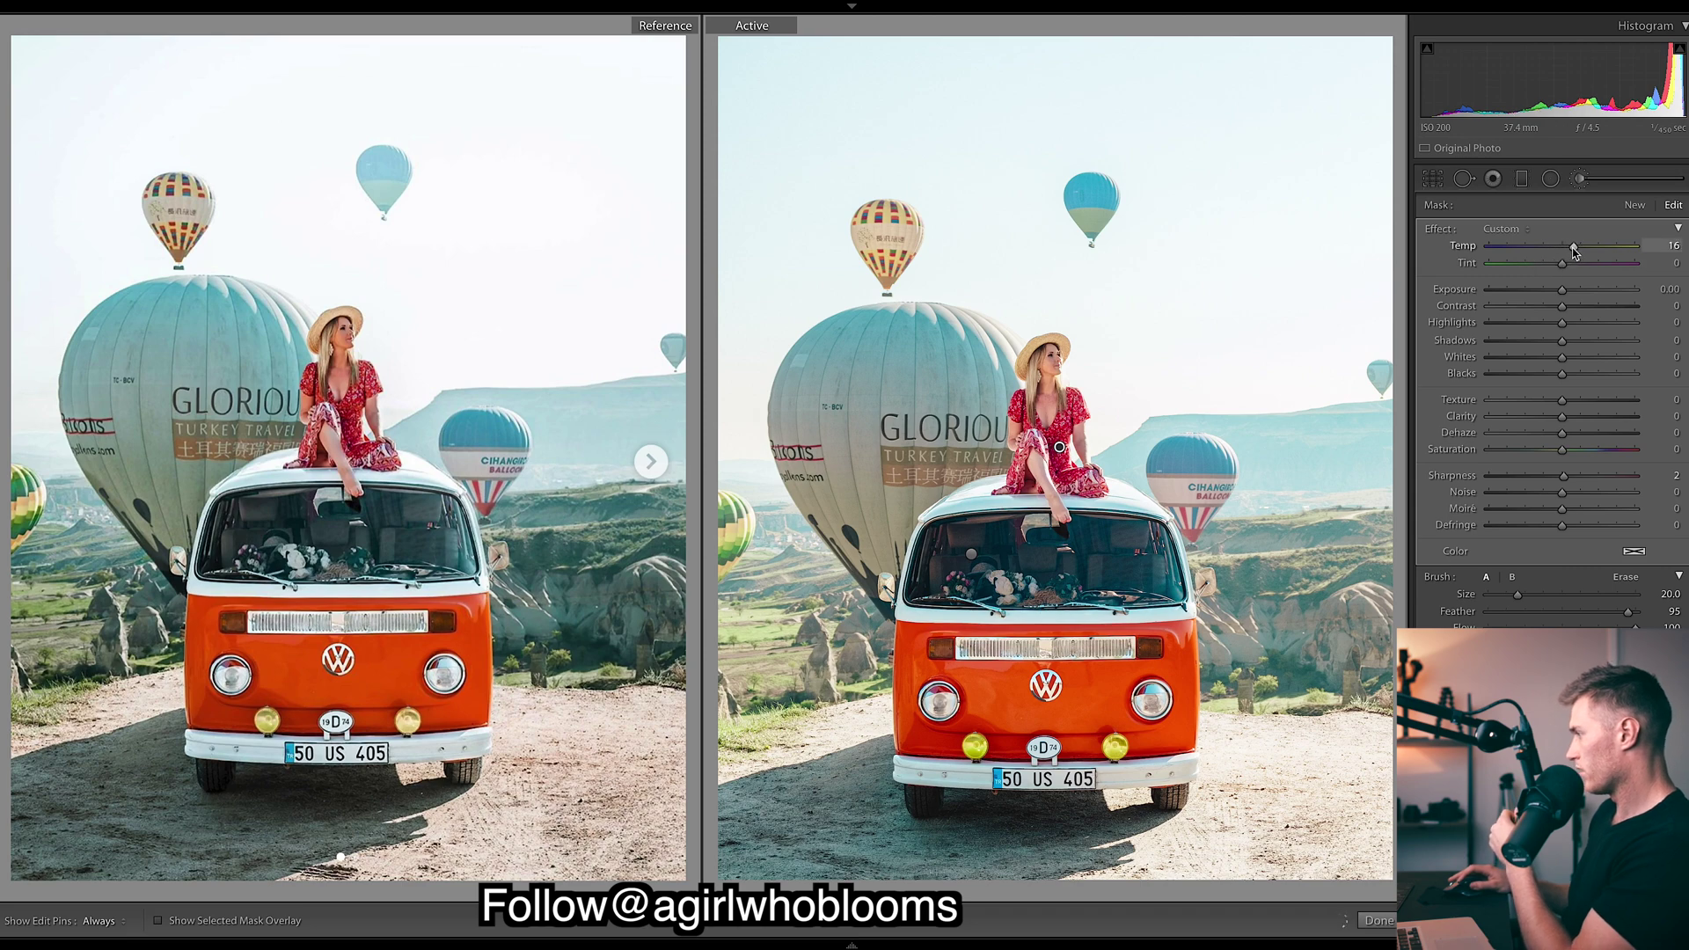